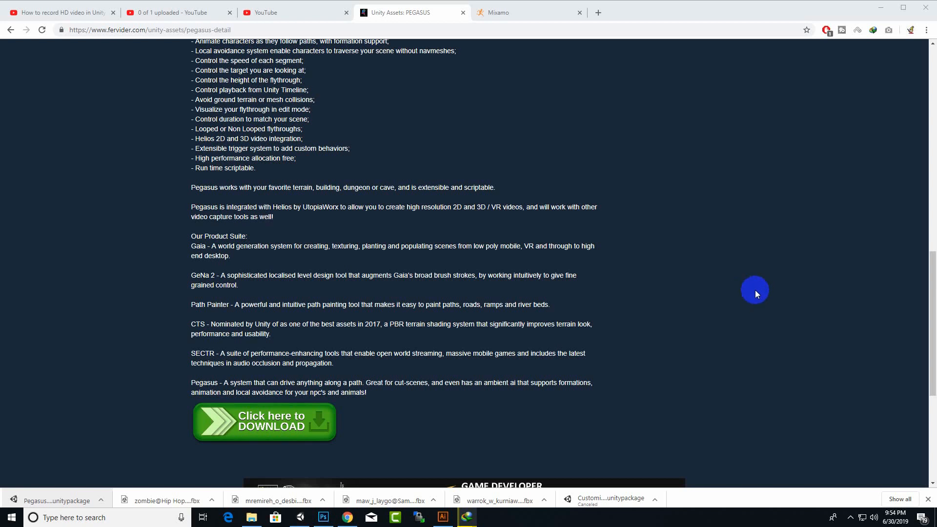
right_click(753, 8)
click(718, 8)
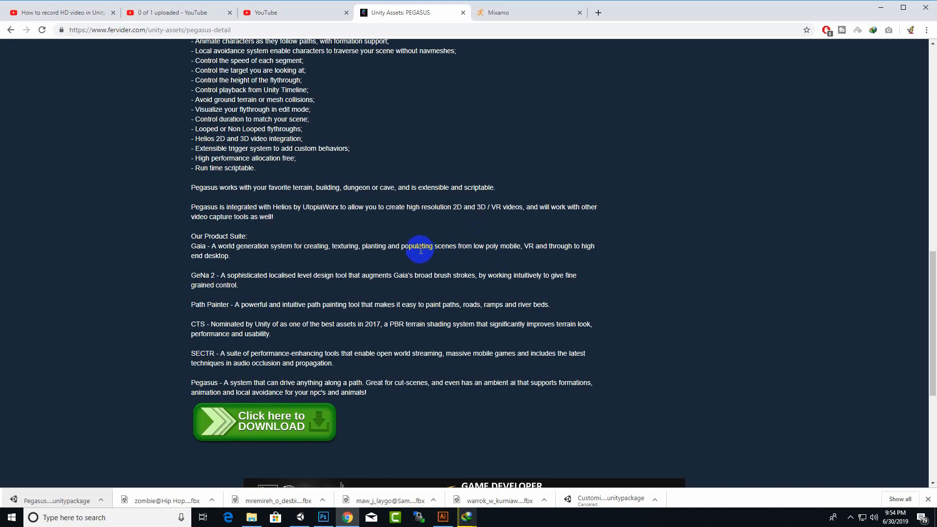
scroll(422, 249, down, 2)
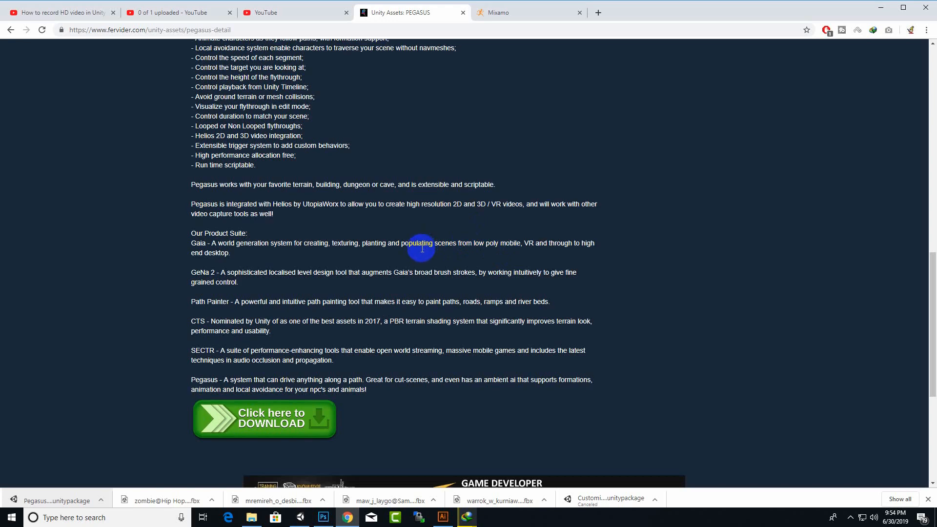
scroll(422, 247, up, 1)
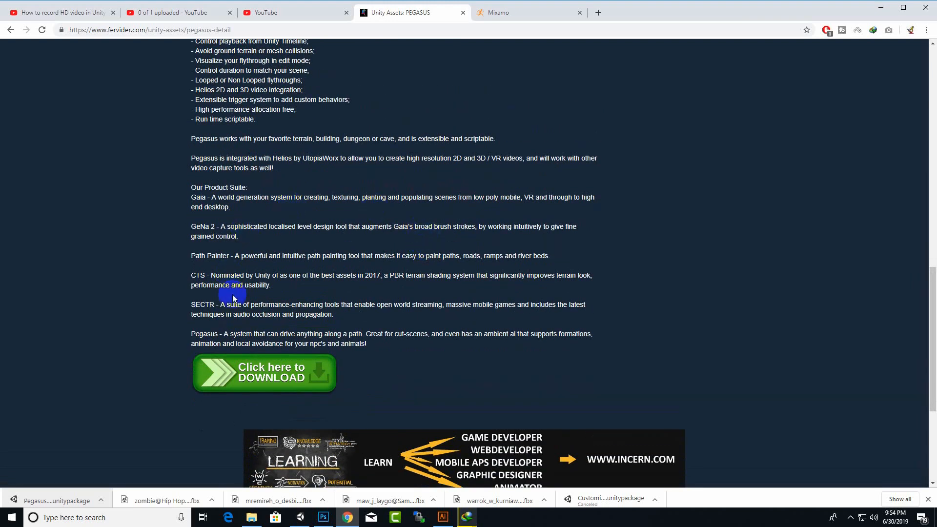
scroll(563, 191, up, 1)
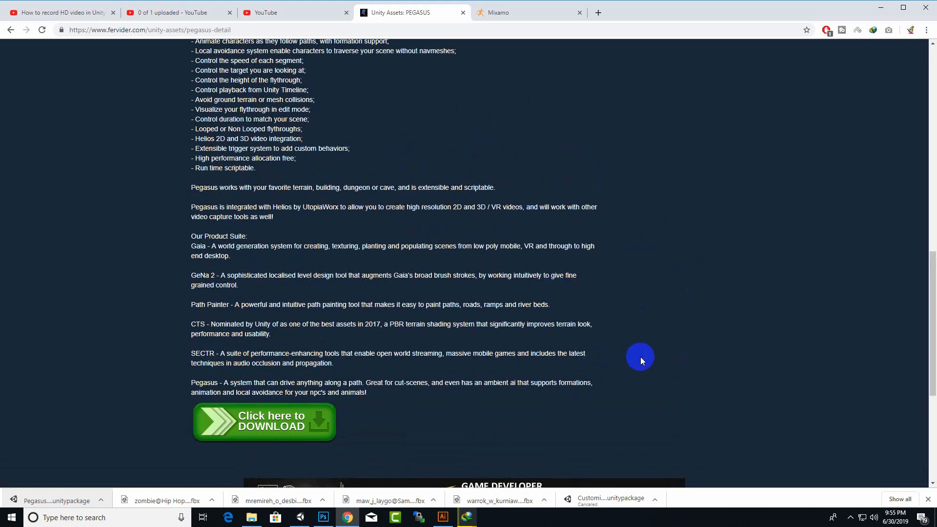
right_click(422, 12)
click(408, 11)
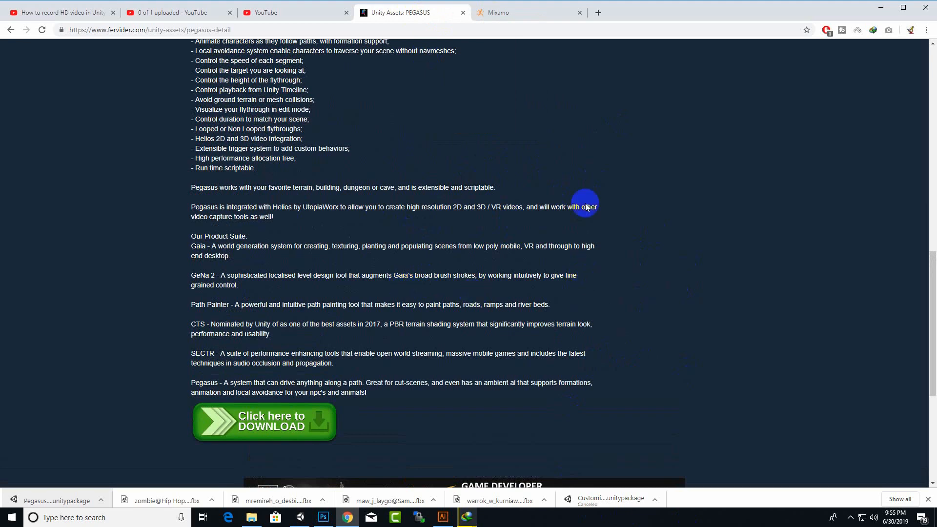
click(386, 16)
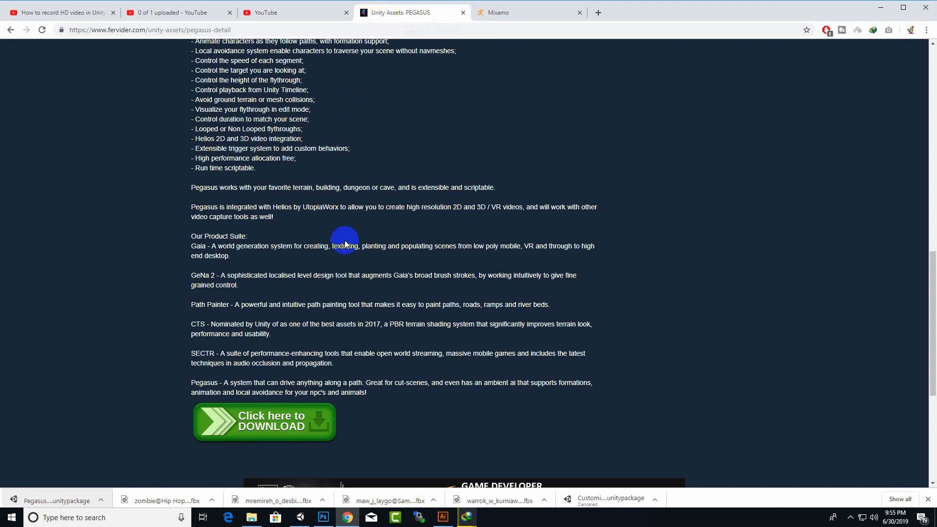
Examine the Pegasus asset page, including its title, feature description and download link
scroll(297, 265, up, 15)
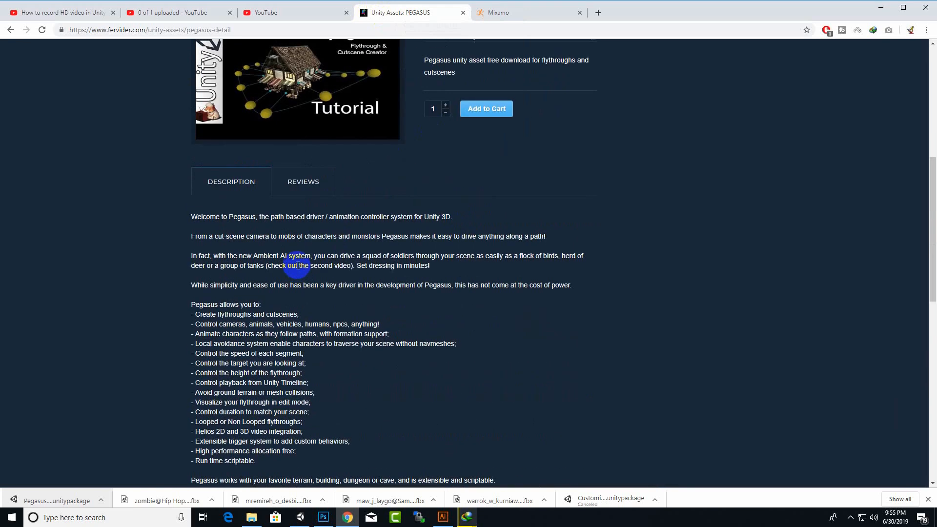
scroll(374, 268, down, 2)
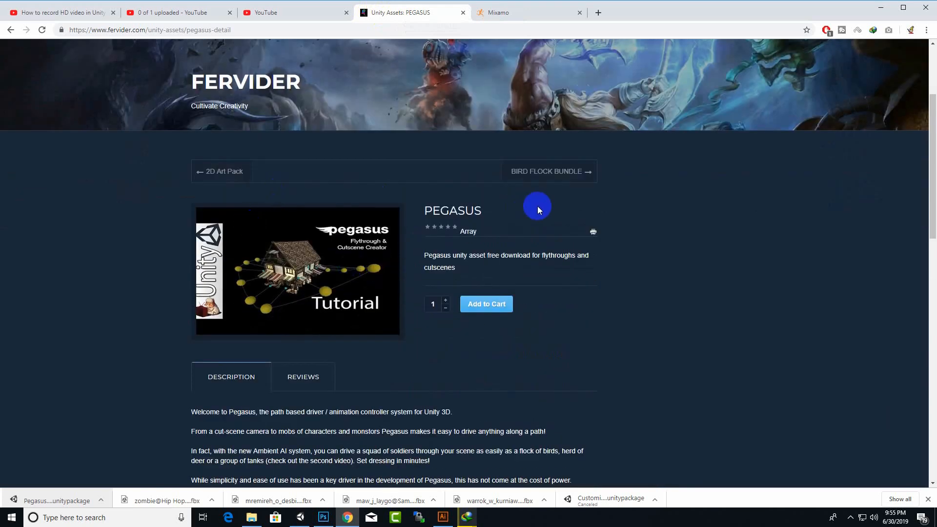
mouse_move(483, 211)
mouse_down()
mouse_move(411, 214)
mouse_move(496, 212)
mouse_up()
click(431, 212)
click(473, 213)
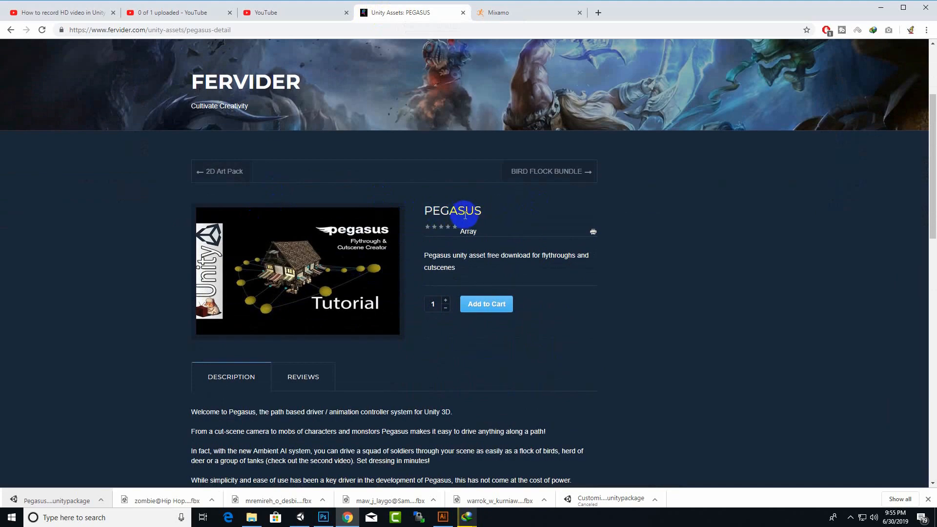
scroll(502, 211, down, 4)
scroll(503, 211, up, 4)
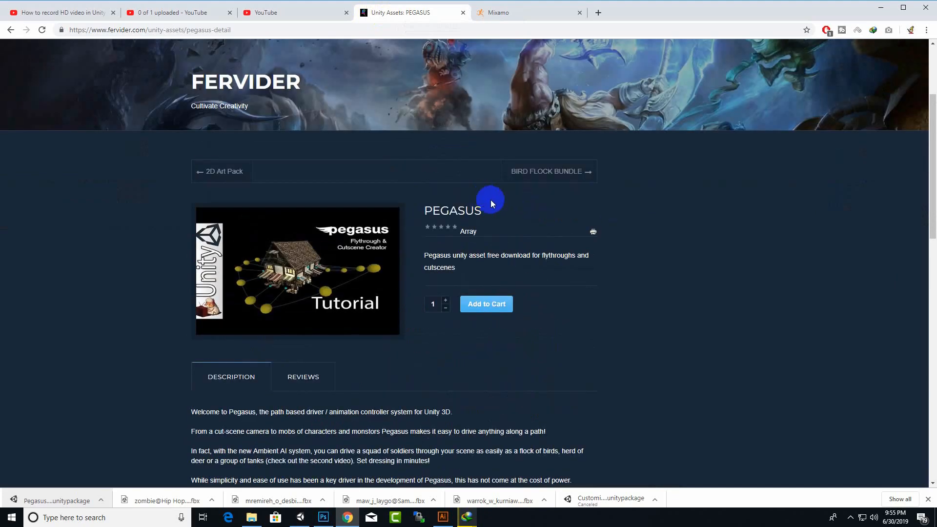
drag(490, 201, 422, 211)
click(516, 209)
click(471, 212)
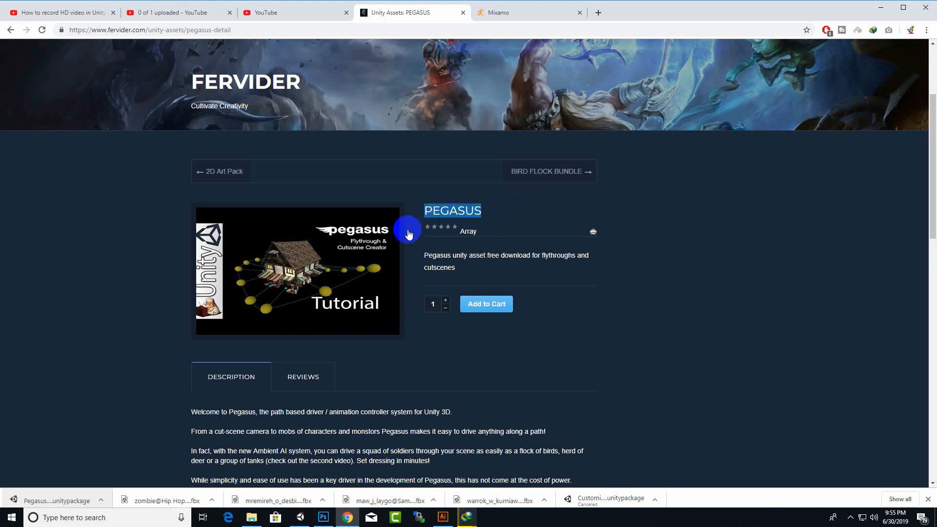
scroll(454, 239, down, 4)
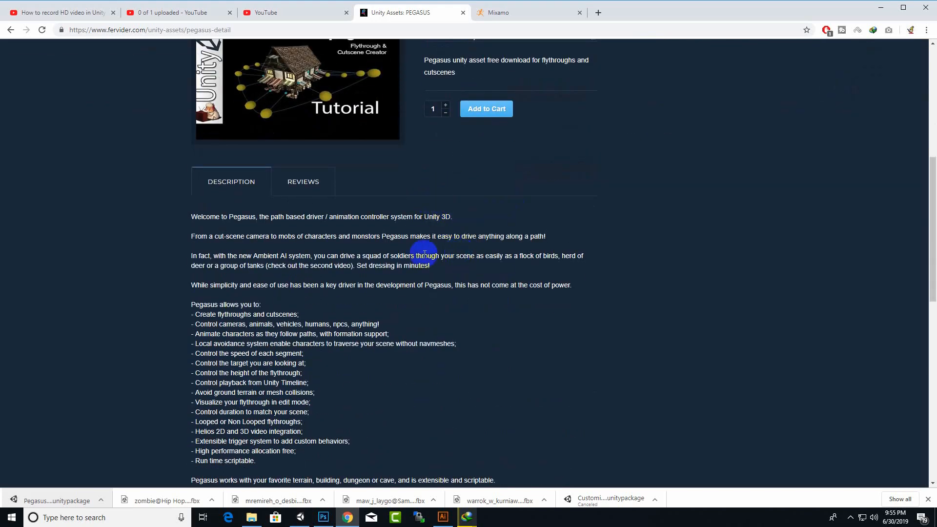
scroll(424, 253, down, 6)
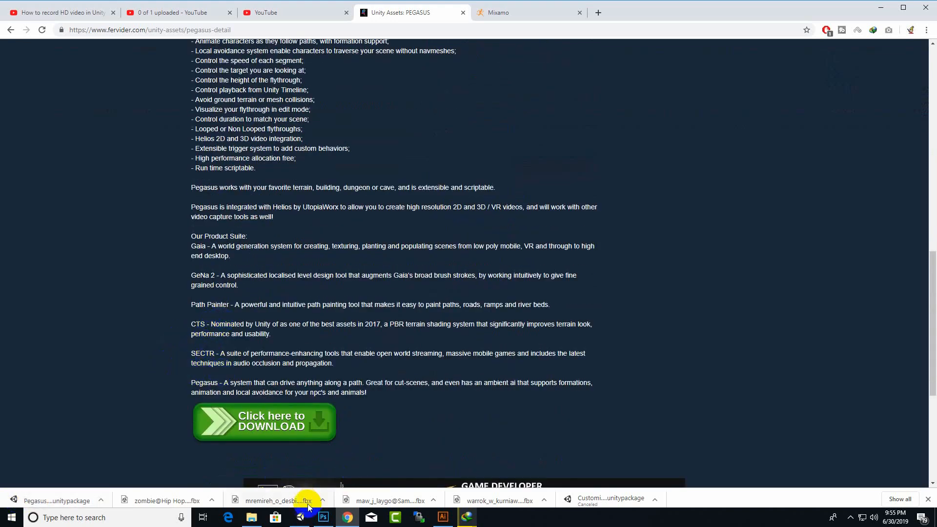
Switch to Unity, check the VR Capture asset's name and price in the Asset Store, and return to the warehouse scene view
click(300, 516)
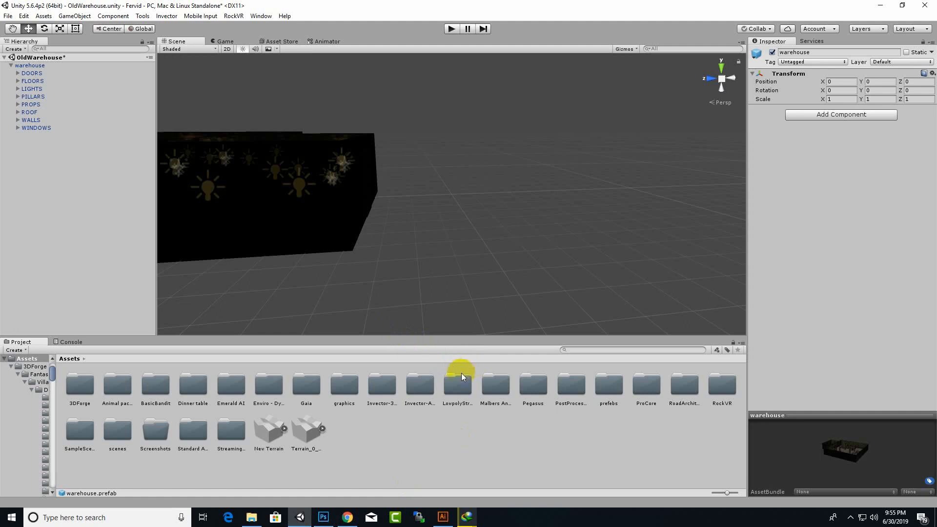
click(290, 41)
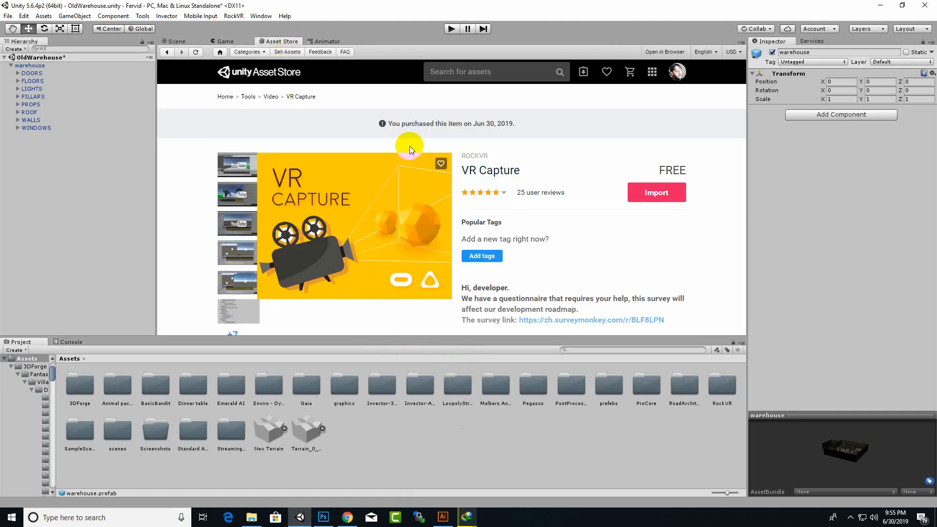
drag(460, 170, 529, 168)
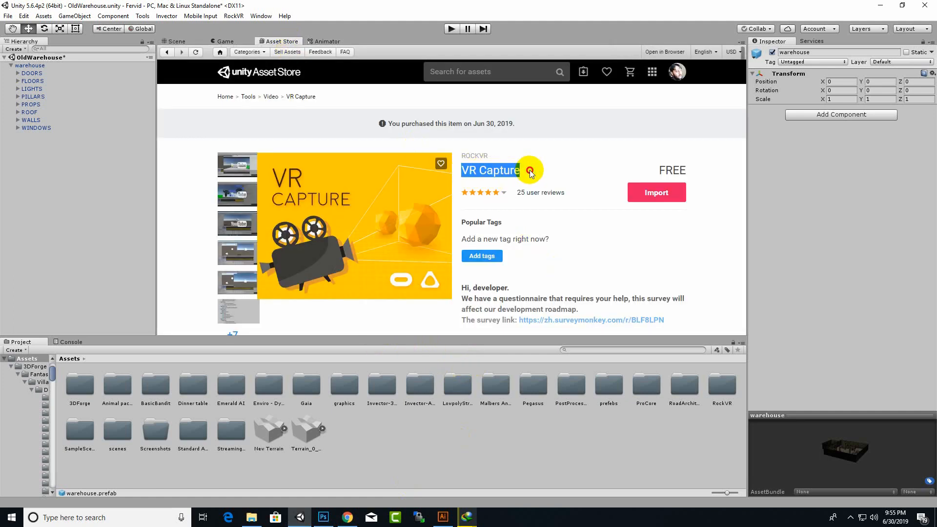
click(764, 177)
drag(703, 171, 656, 170)
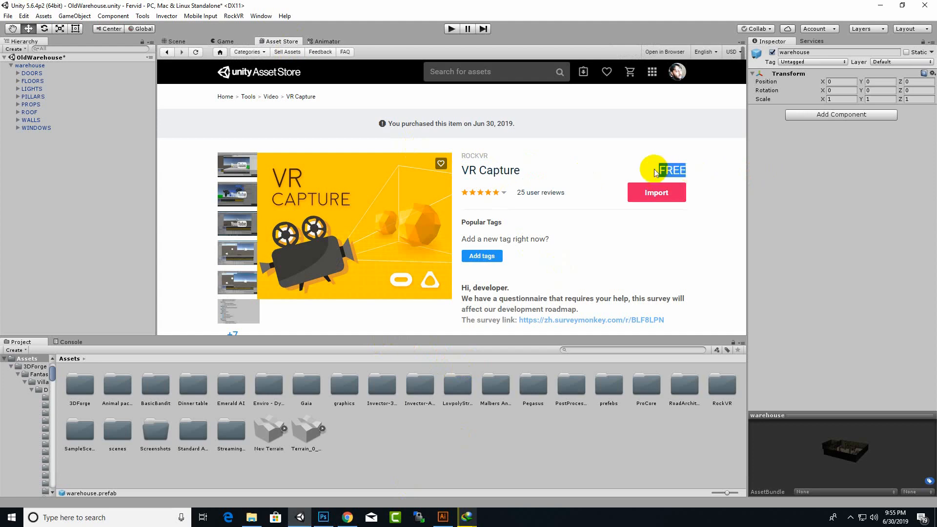
click(654, 169)
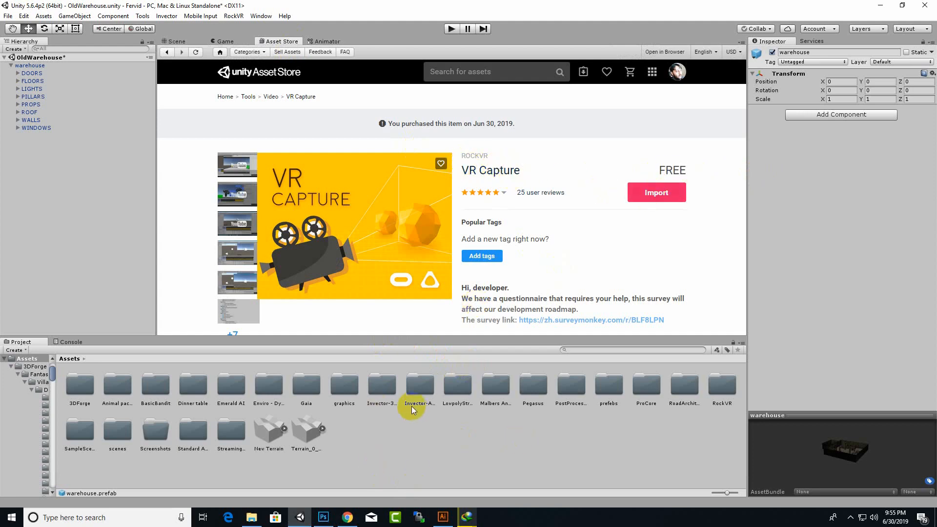
click(176, 42)
middle_drag(376, 270, 482, 287)
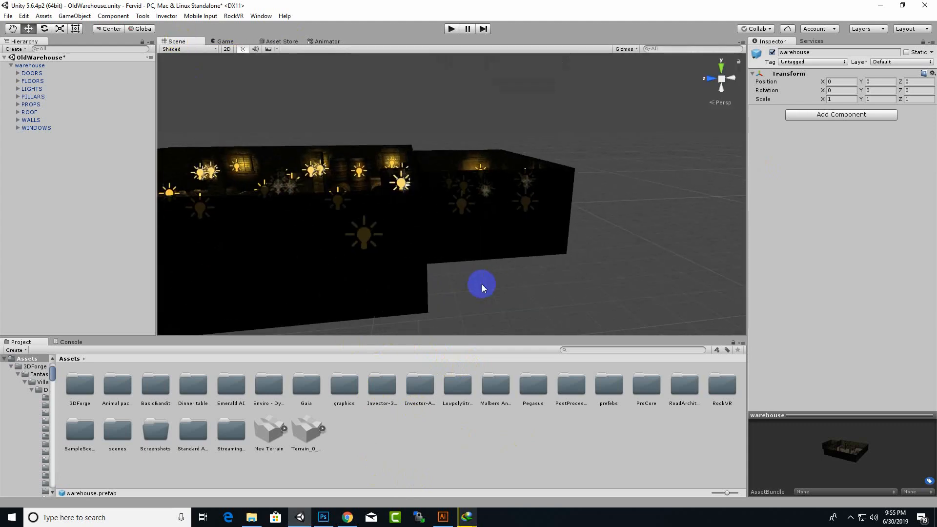
Switch to Chrome and look through the character animations on the Mixamo site
click(347, 517)
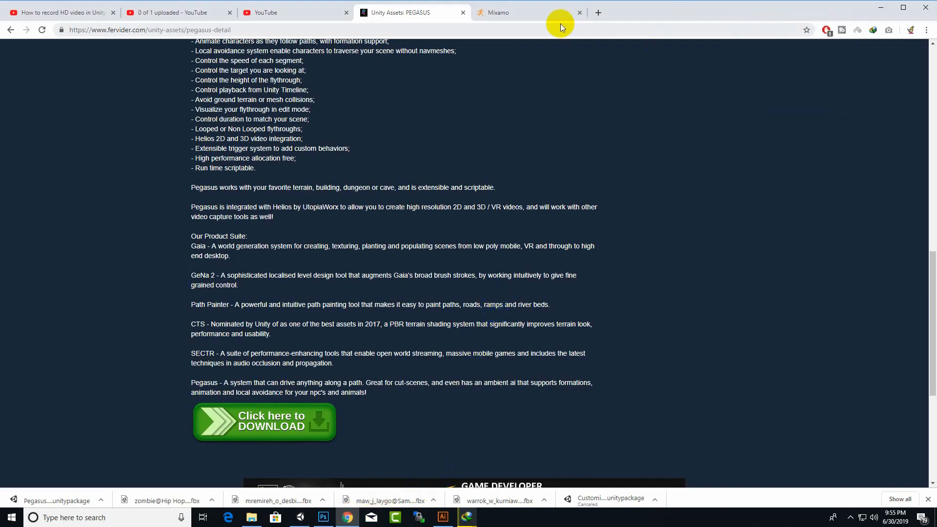
click(527, 16)
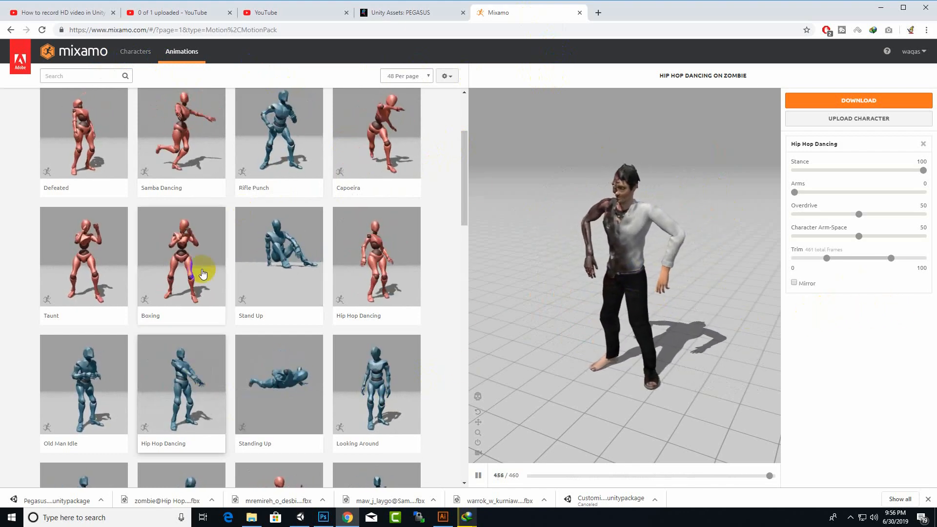
scroll(458, 186, down, 1)
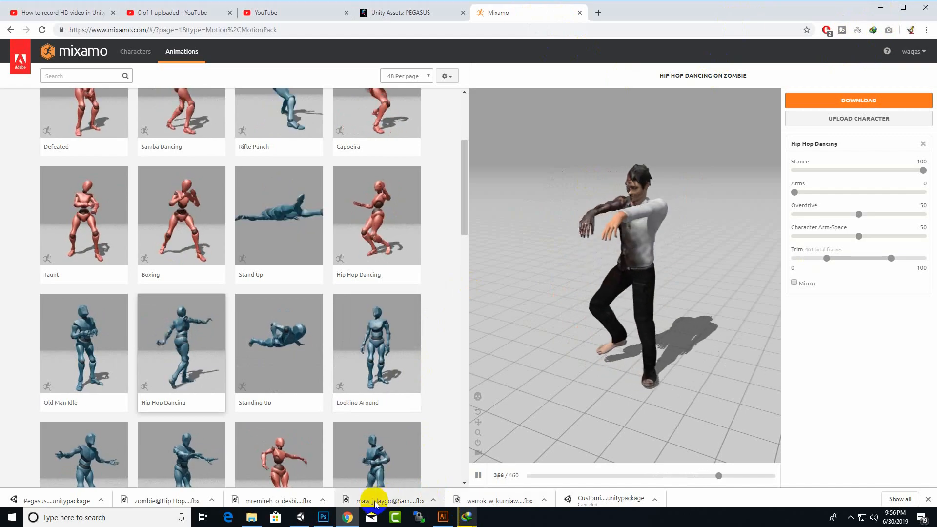
Switch to Unity and open the prefebs folder in the project's Assets
click(295, 518)
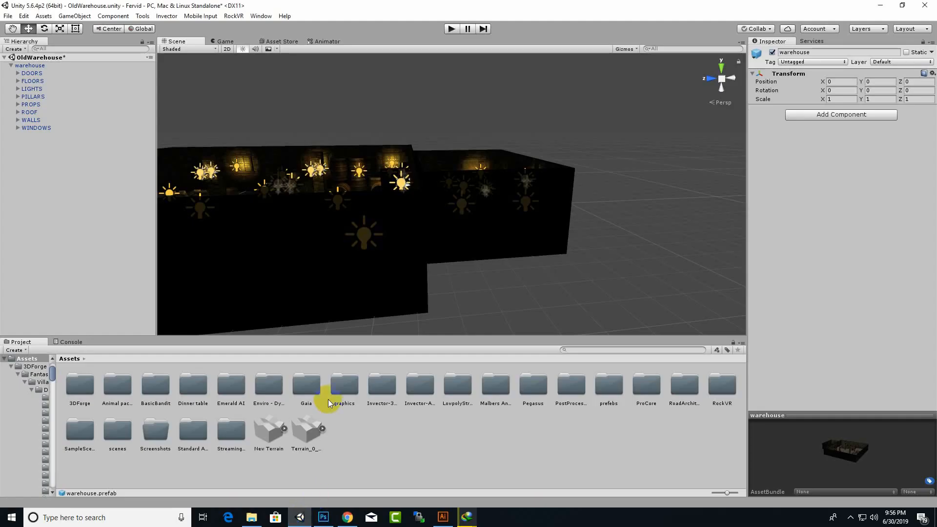
click(470, 432)
right_click(470, 435)
click(435, 446)
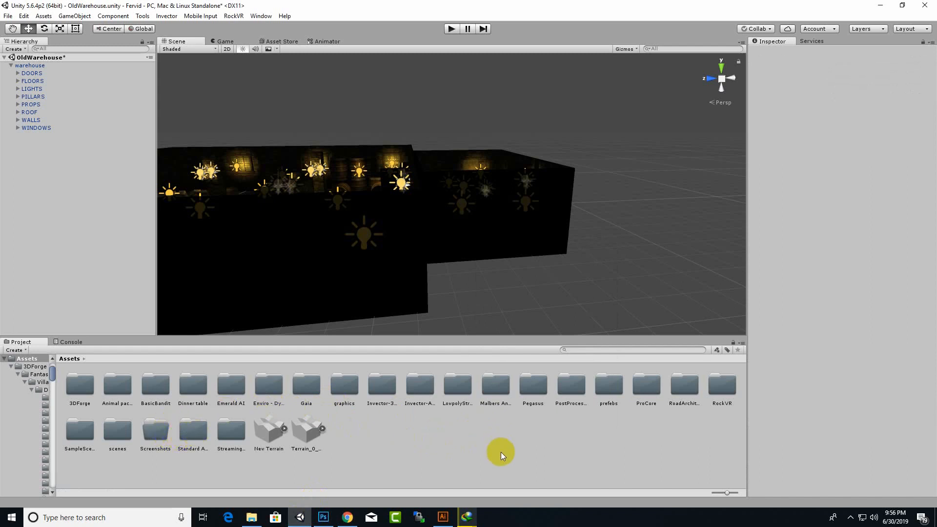
right_click(487, 455)
click(698, 446)
double_click(609, 386)
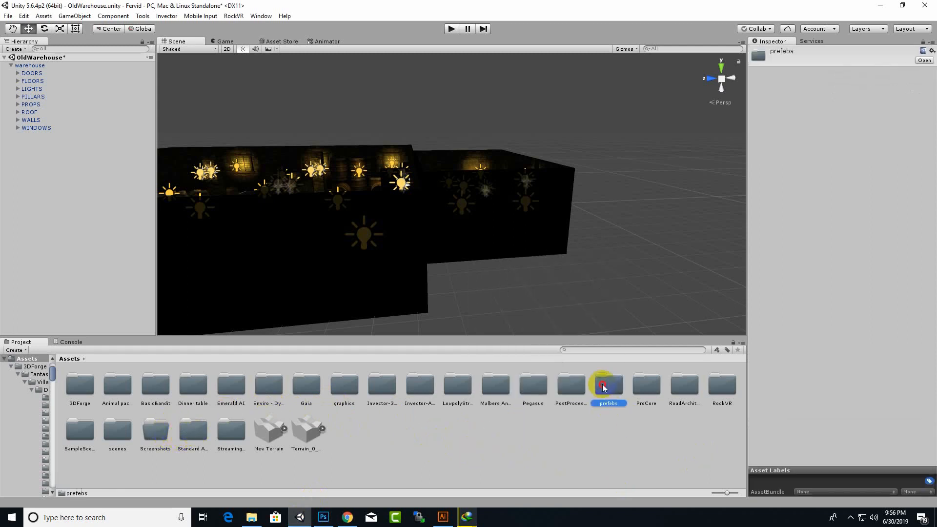
Create a new folder named characters inside the prefebs folder and open it
right_click(439, 449)
click(788, 471)
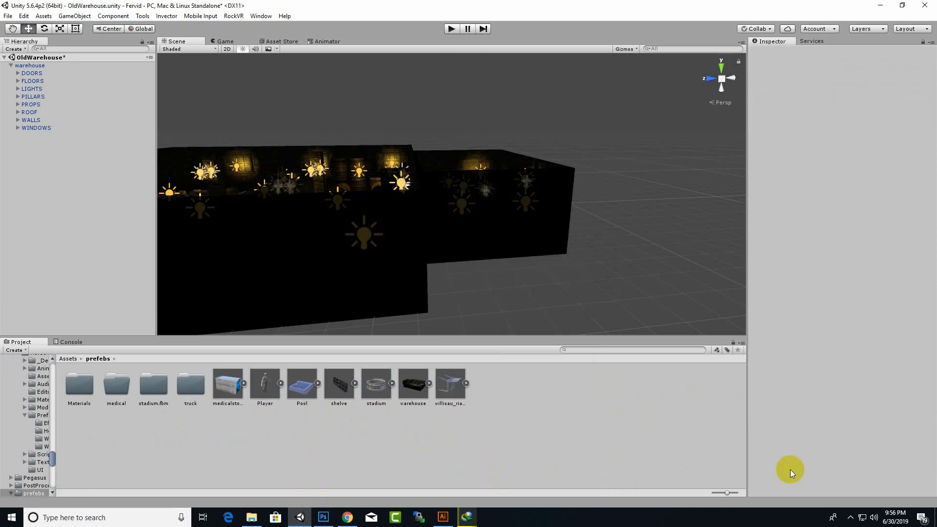
right_click(597, 456)
mouse_move(653, 267)
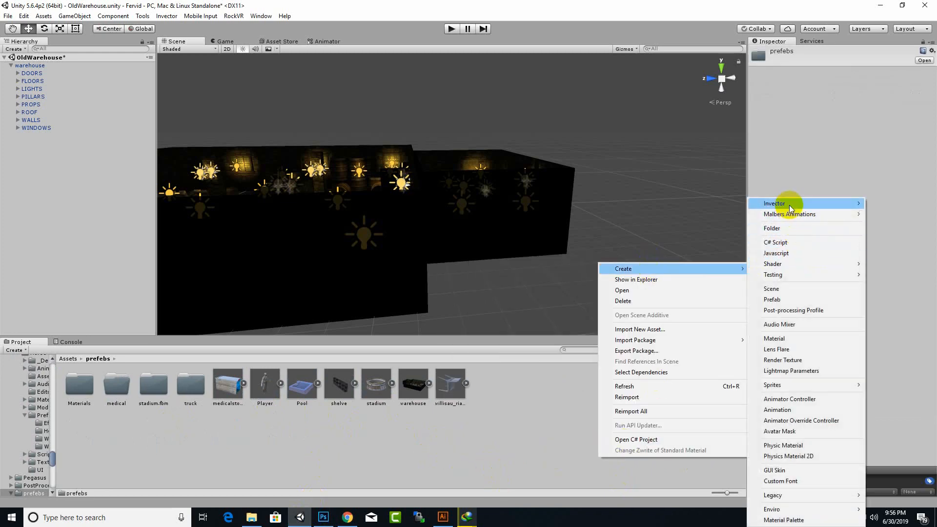
click(792, 228)
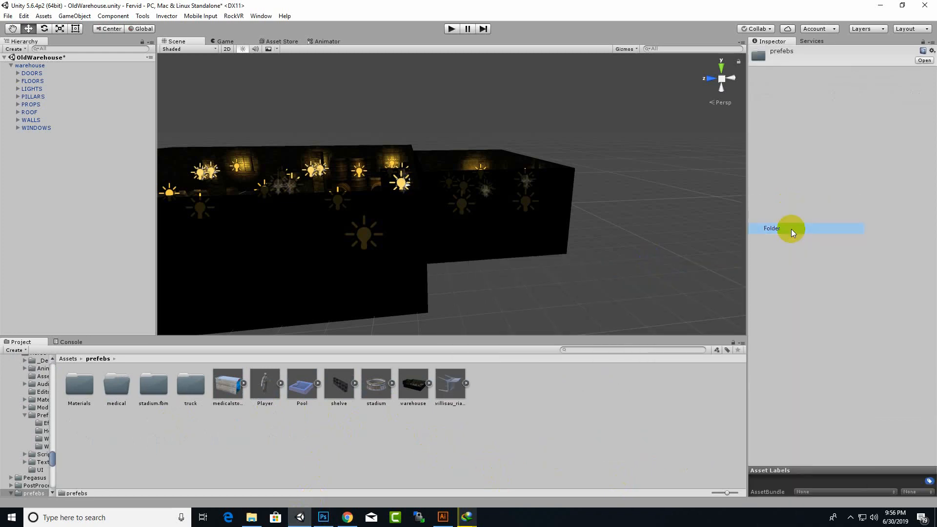
click(801, 265)
key(Return)
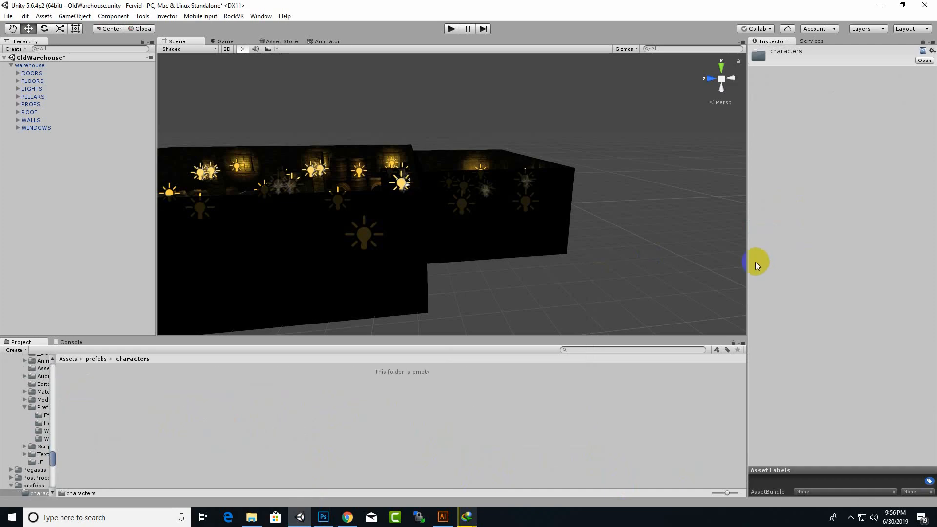
Switch to Chrome and import the downloaded Mixamo FBX characters into the characters folder of the Unity project
click(347, 518)
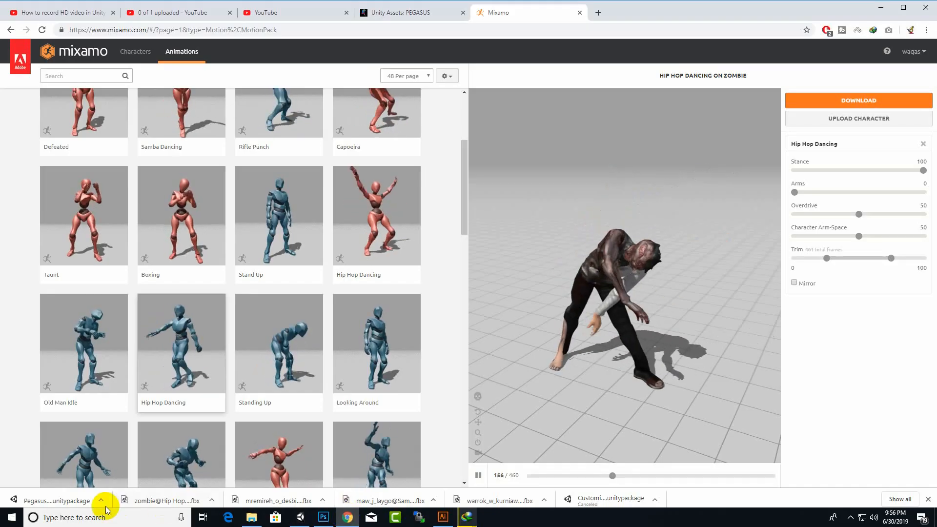
drag(163, 500, 191, 432)
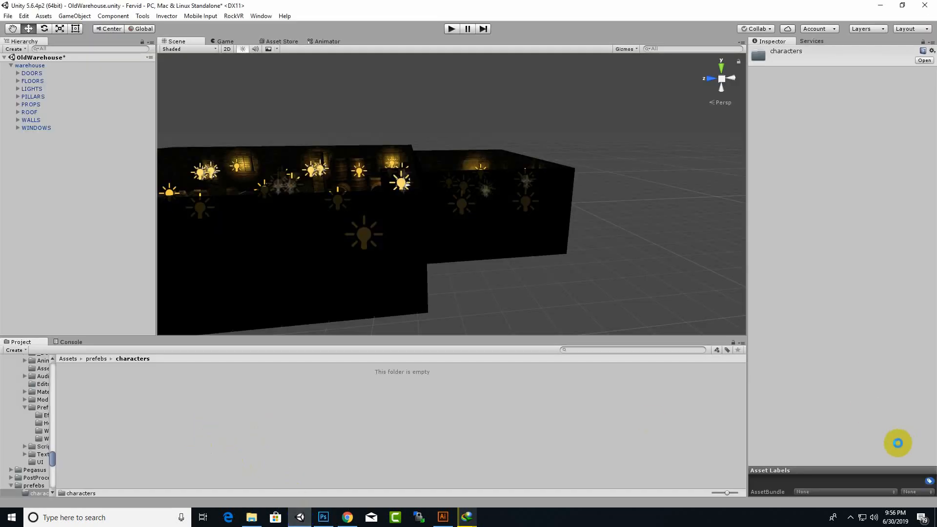
click(851, 517)
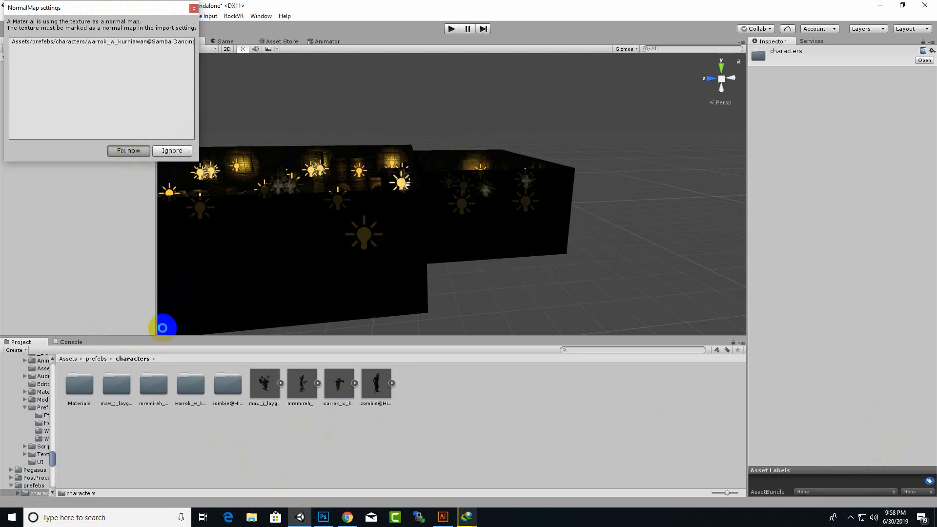
Create a new scene named animation in the scenes folder and open it, saving the changes to the OldWarehouse scene
click(69, 359)
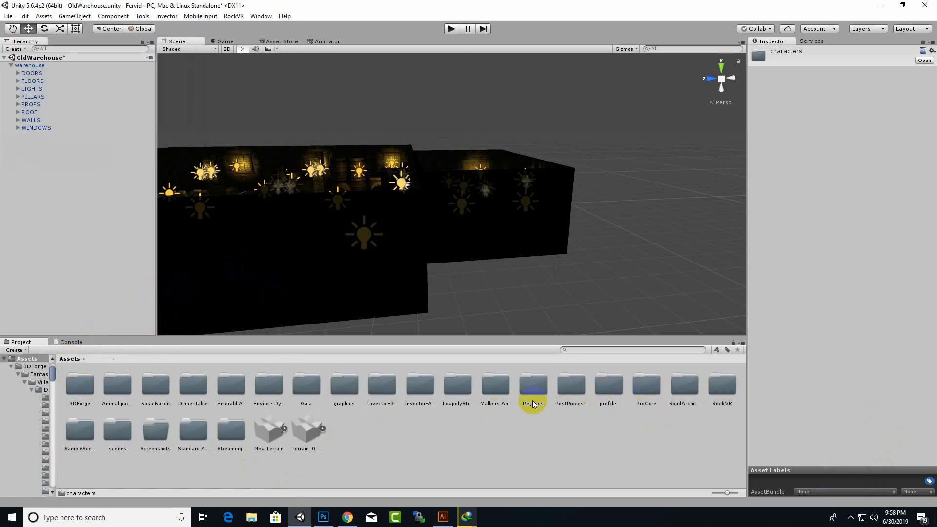
double_click(117, 431)
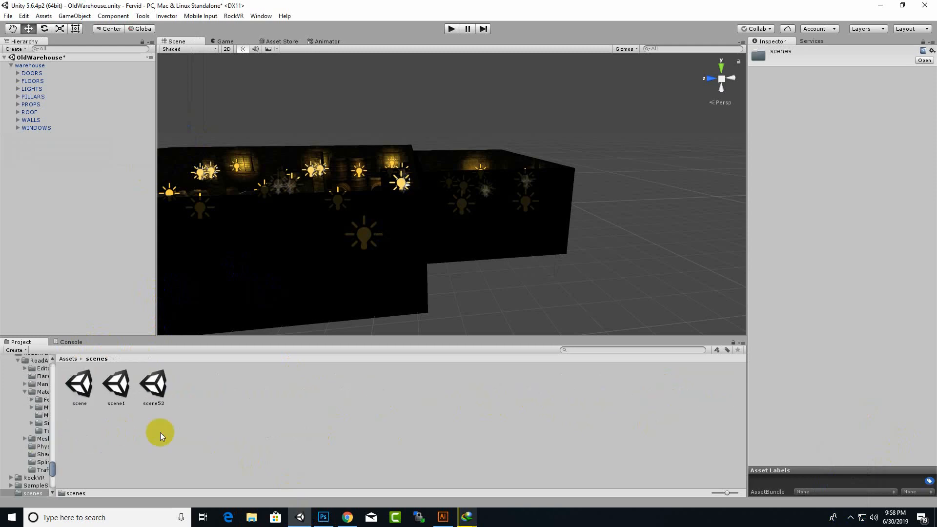
right_click(235, 423)
click(294, 236)
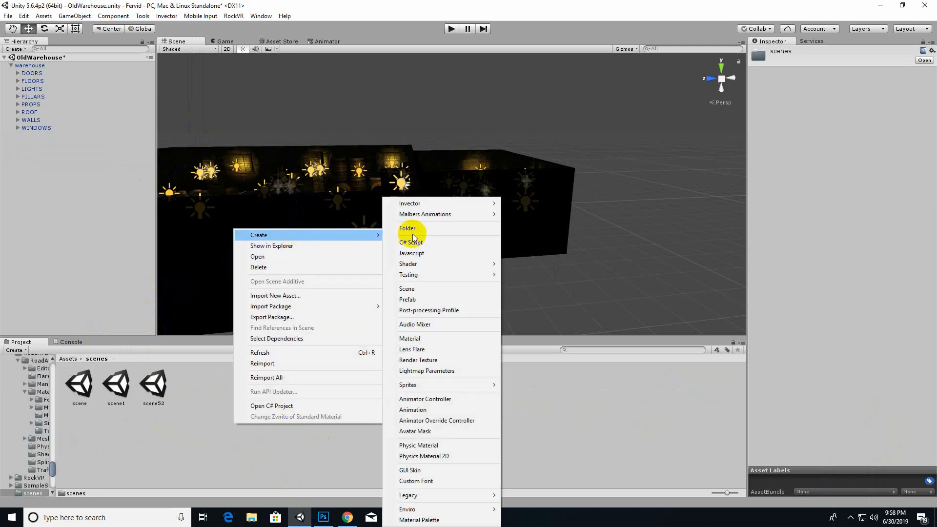
click(439, 289)
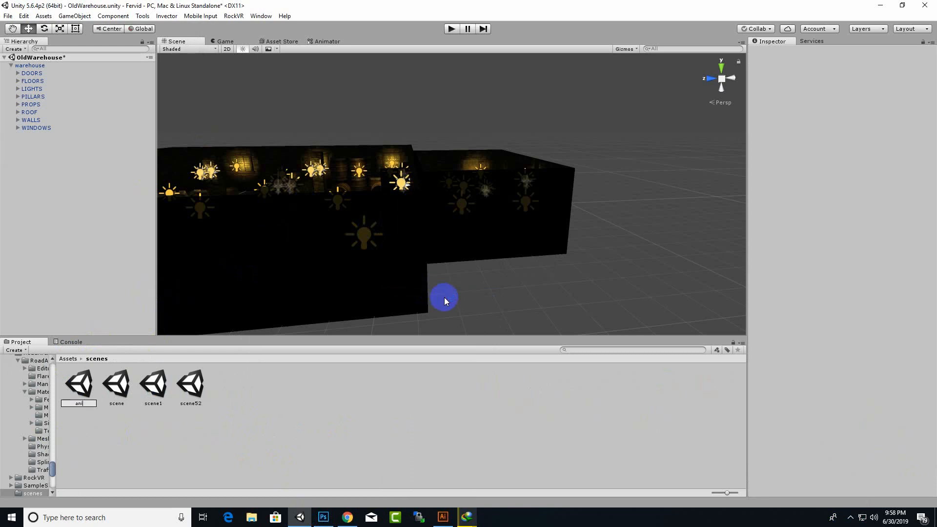
text(animation)
key(Return)
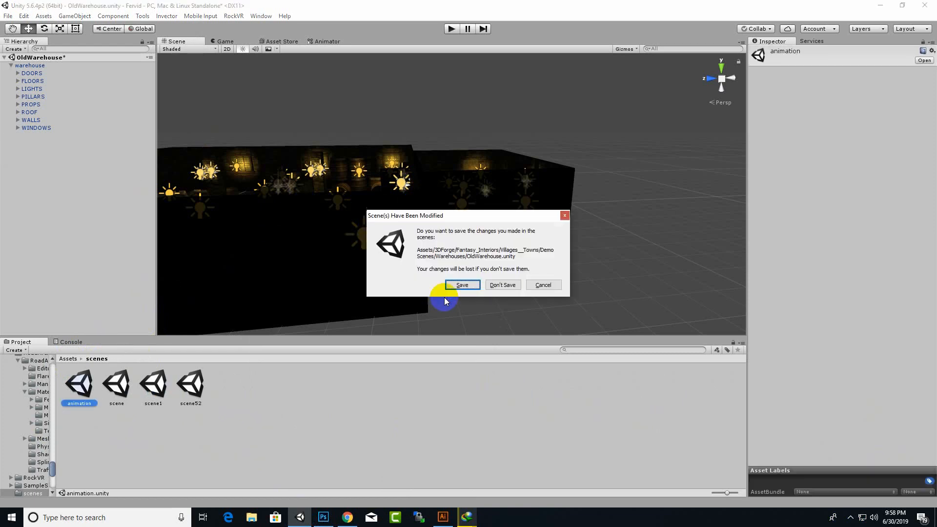
click(451, 280)
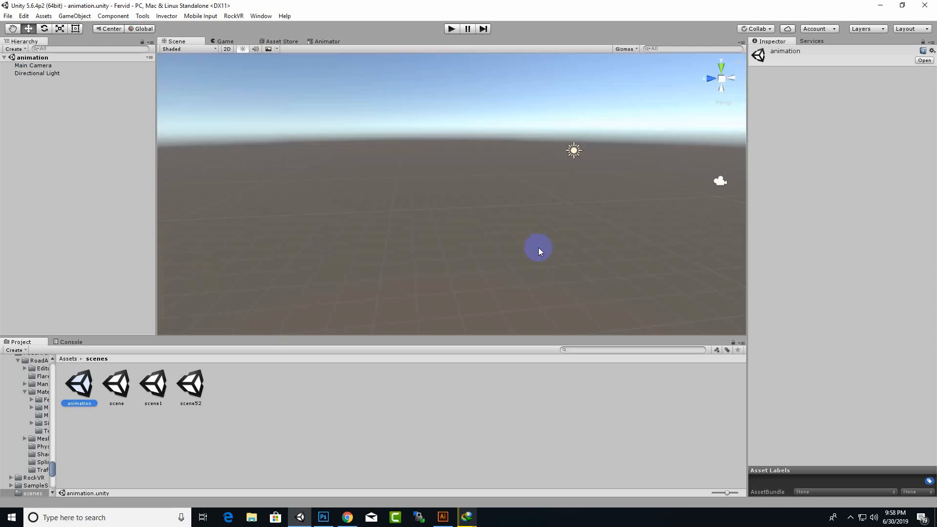
Add a 3D plane to the animation scene as the ground
middle_drag(538, 249, 397, 256)
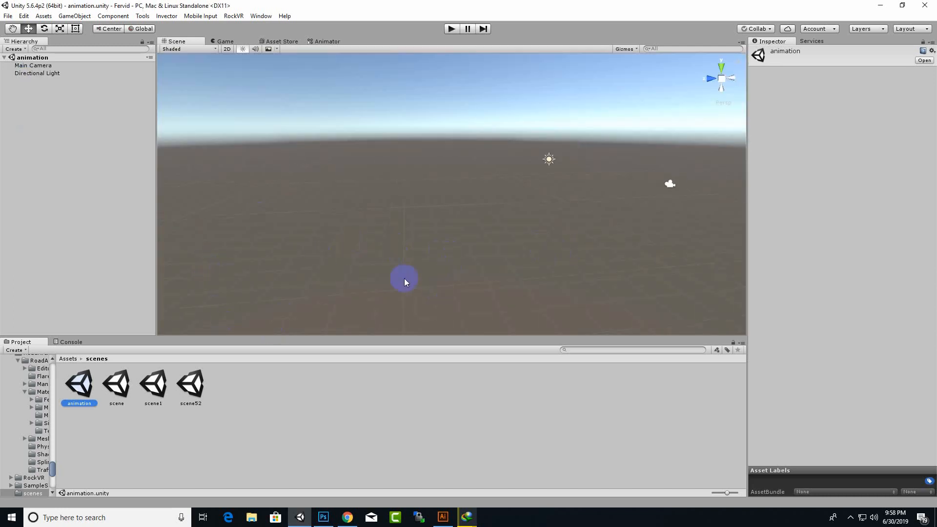
right_click(83, 88)
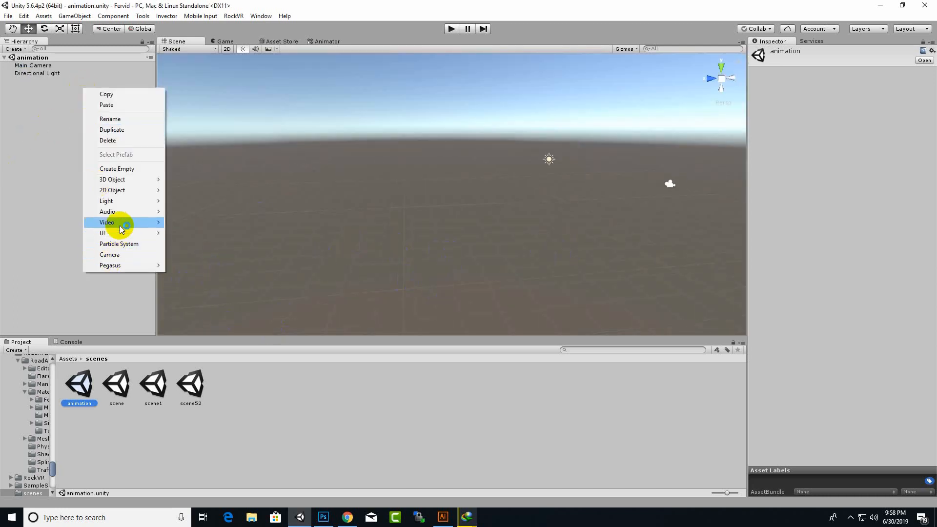
mouse_move(117, 179)
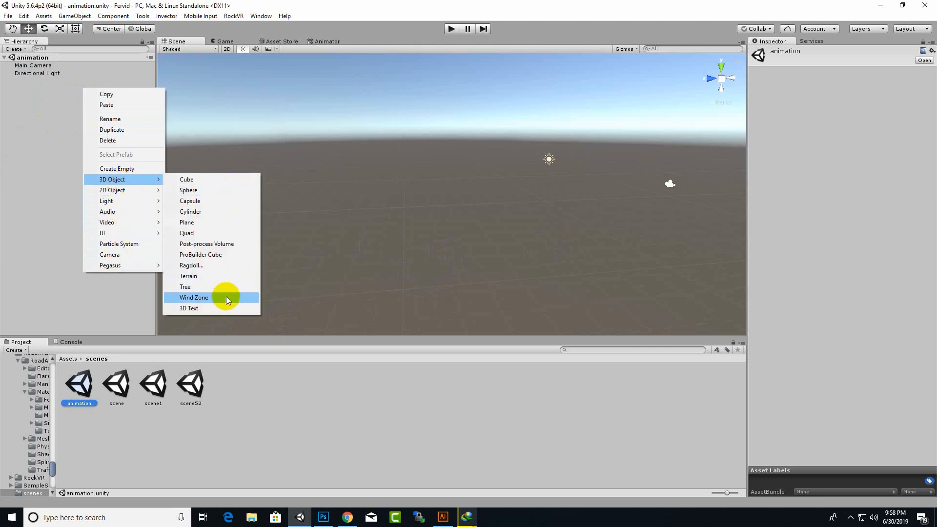
click(192, 222)
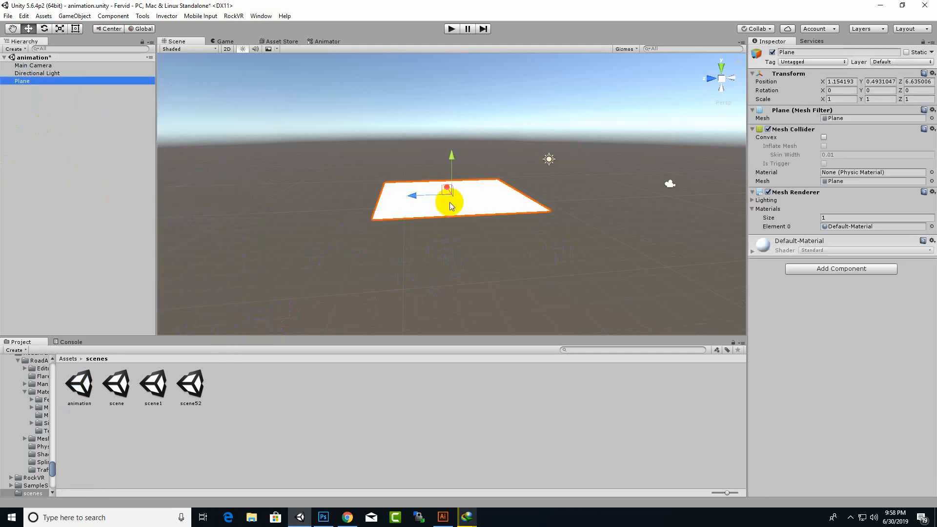
scroll(463, 208, up, 5)
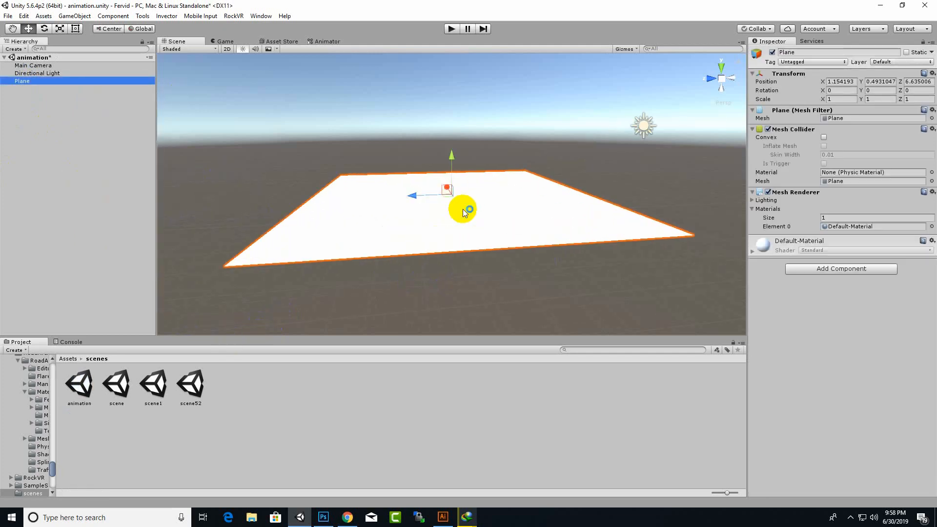
Place the maw_j_laygo@Samba Dancing model from the prefebs/characters folder on the plane
click(77, 358)
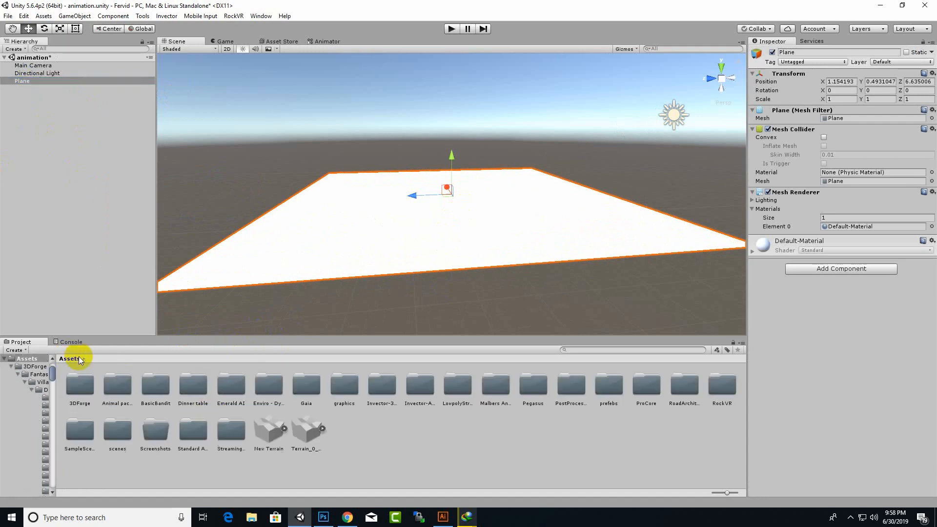
double_click(608, 385)
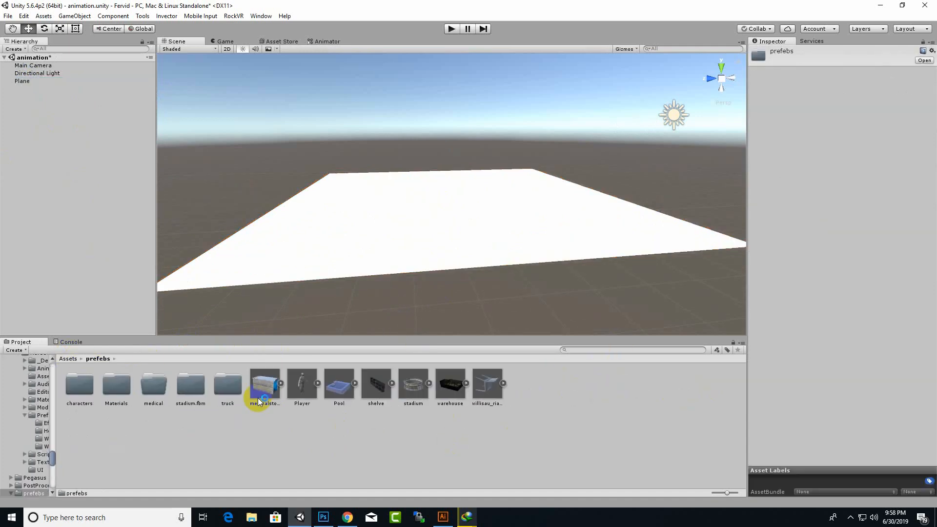
double_click(79, 389)
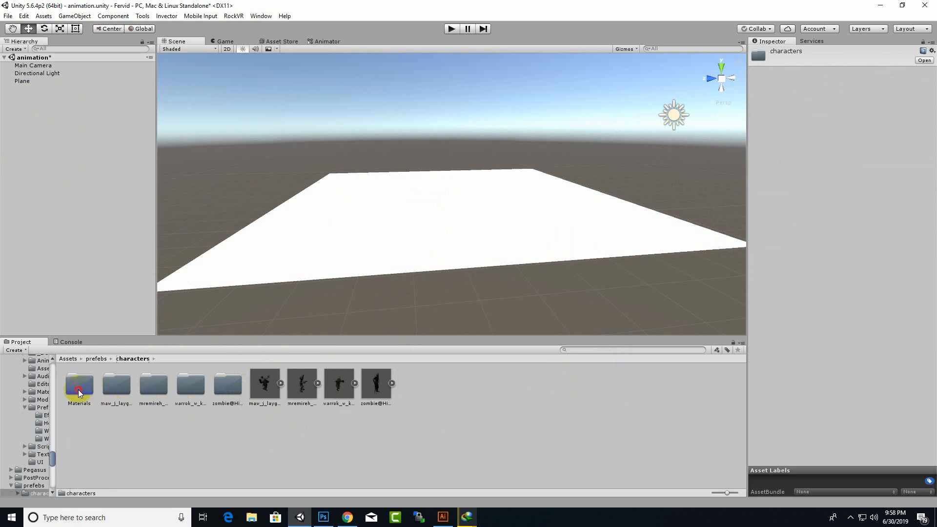
drag(267, 400, 401, 251)
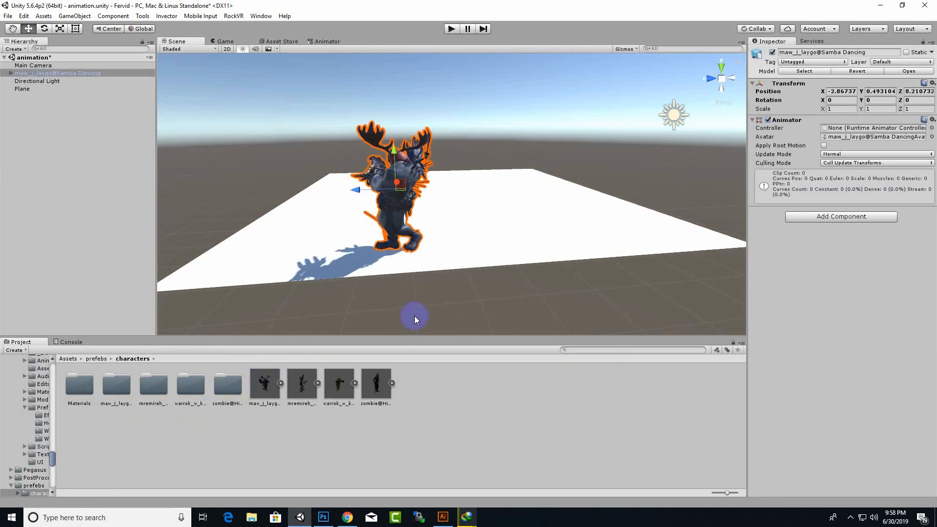
click(408, 436)
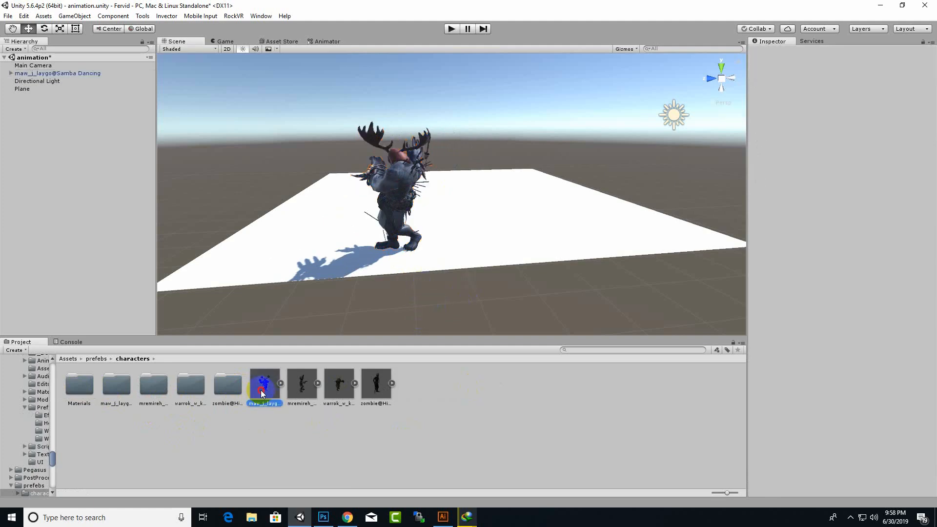
Set the maw_j_laygo@Samba Dancing model's rig animation type to Humanoid and apply it
click(262, 393)
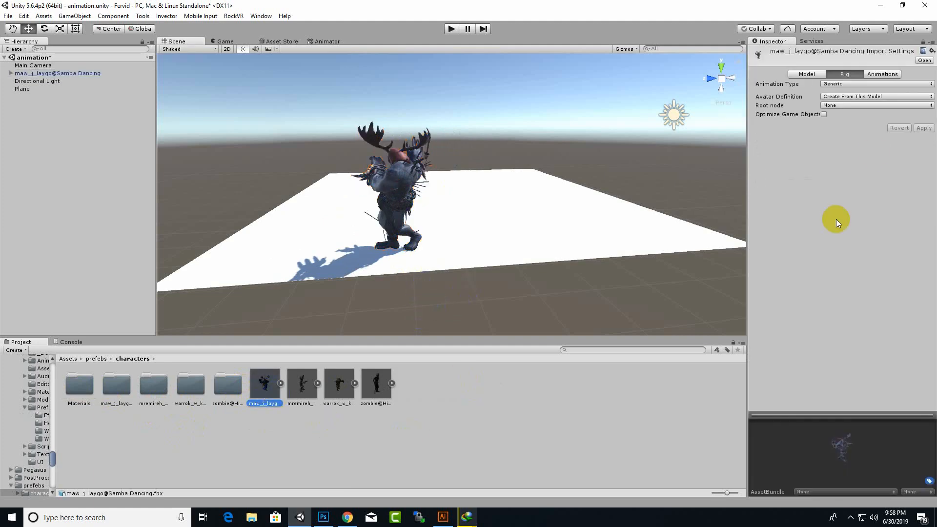
click(846, 84)
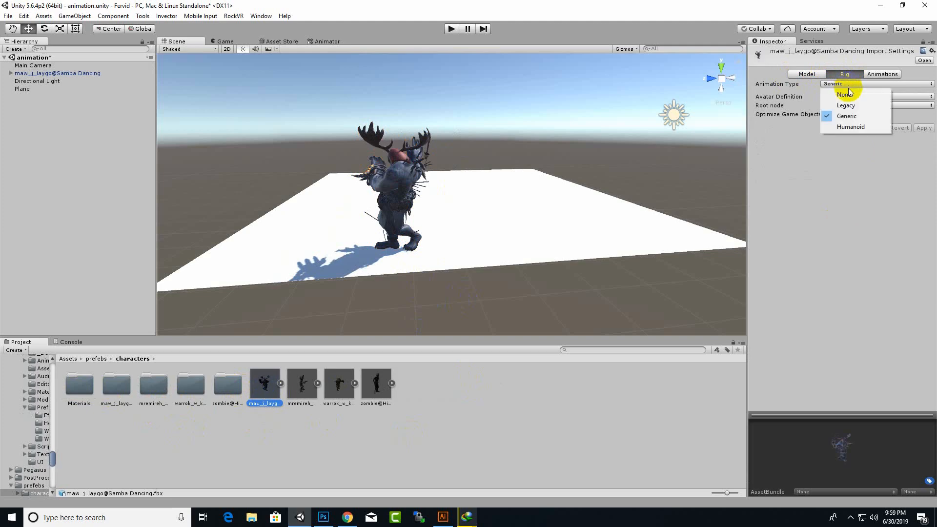
click(856, 126)
click(922, 143)
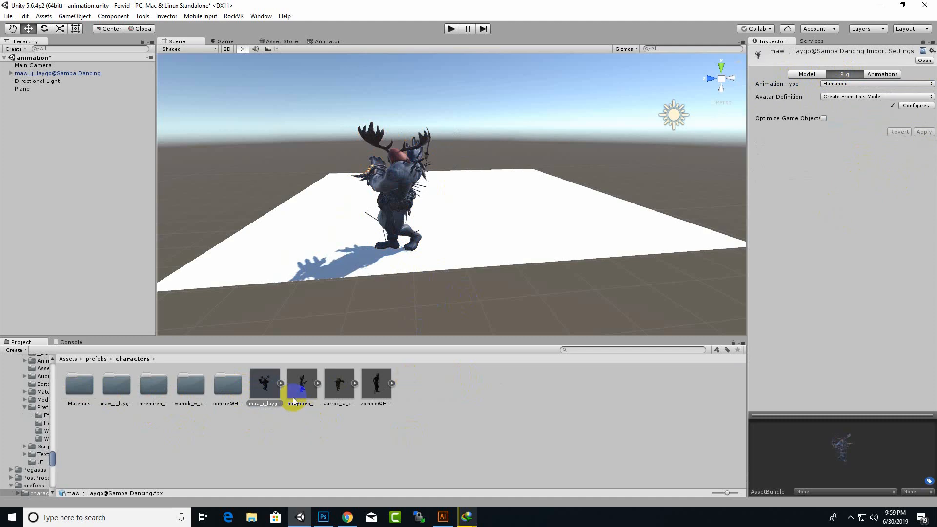
Enable Loop Time for the maw_j_laygo model's Samba Dancing clip, preview the animation, and apply the import settings
click(890, 74)
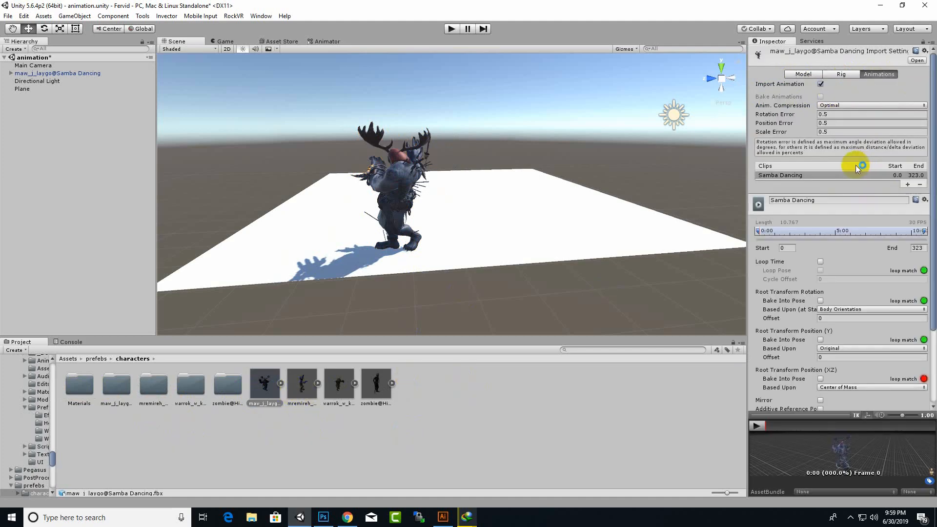
scroll(800, 244, down, 3)
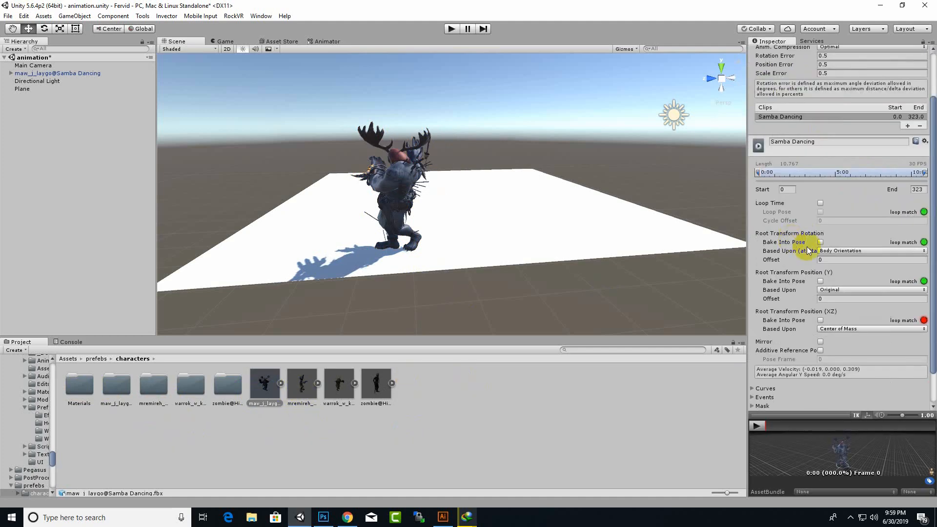
click(820, 203)
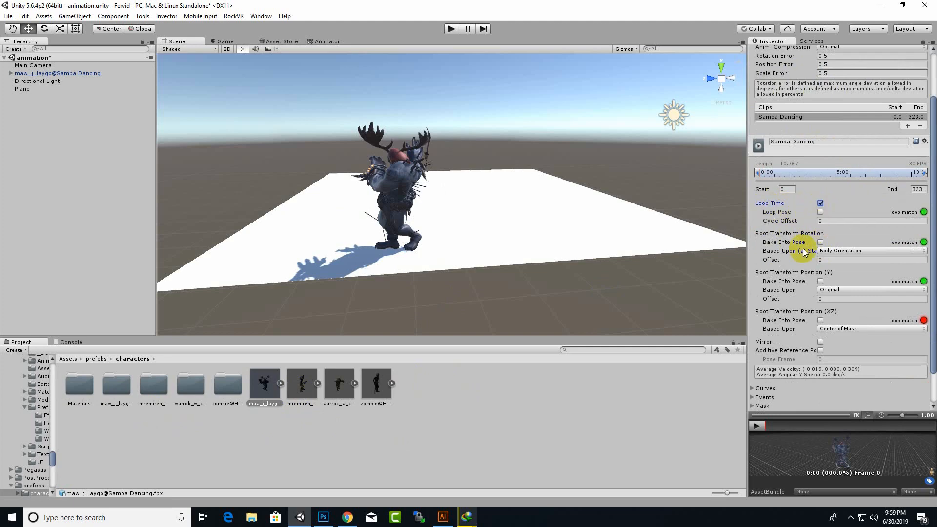
click(756, 426)
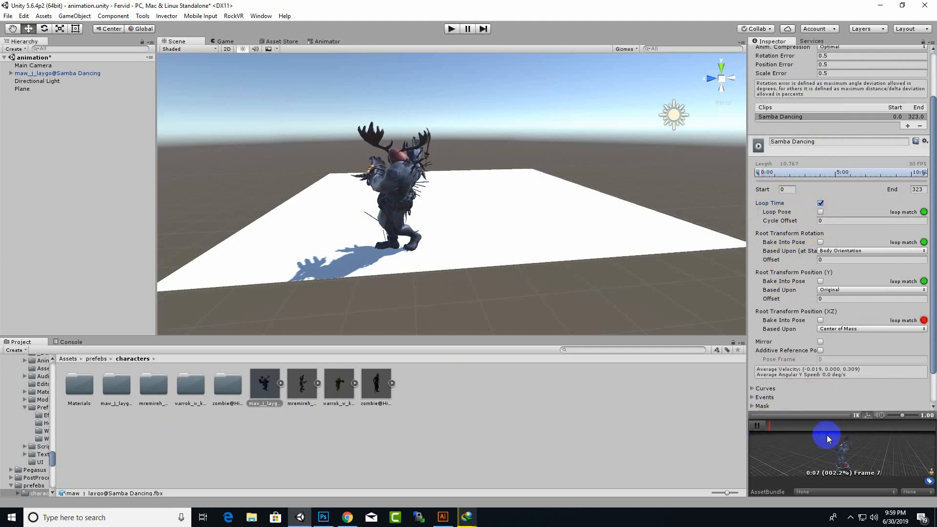
click(756, 426)
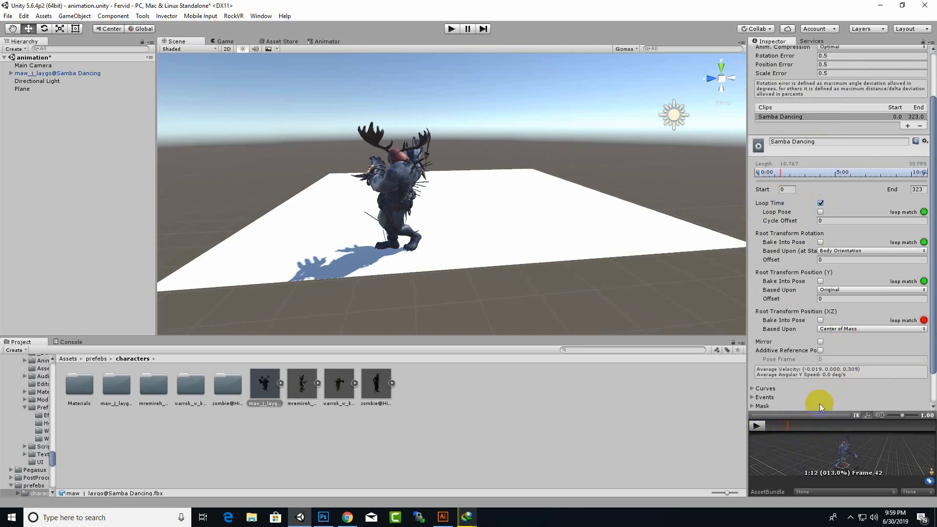
click(335, 394)
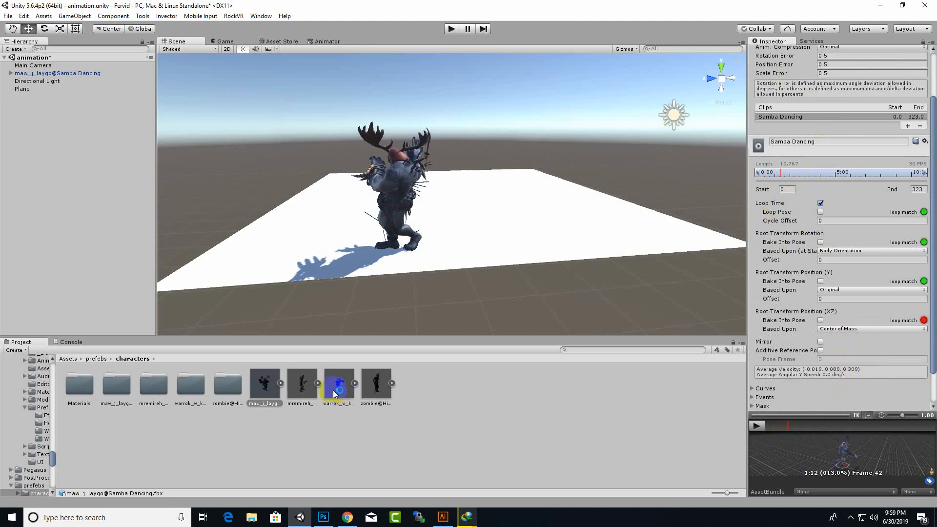
click(305, 396)
click(498, 279)
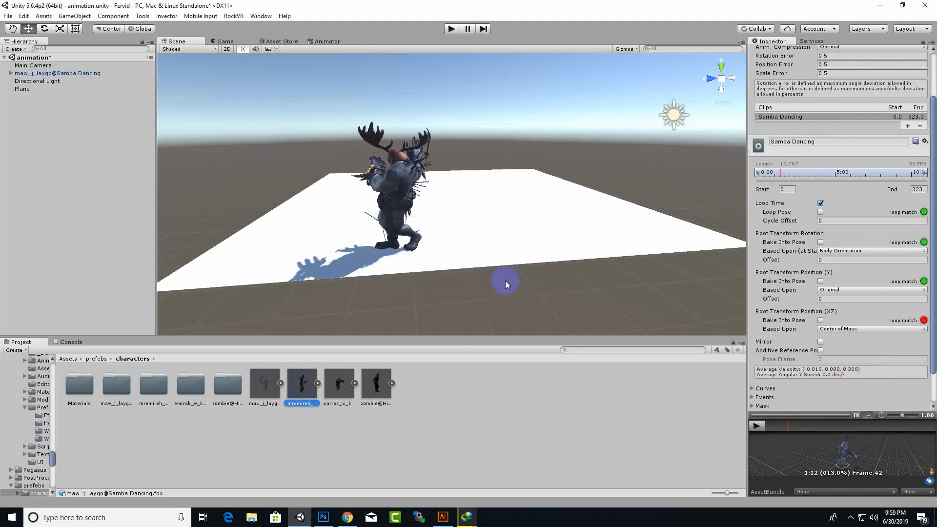
Set the rig animation type of the mremireh, warrok and zombie models to Humanoid together and apply it
shift+click(384, 398)
click(841, 74)
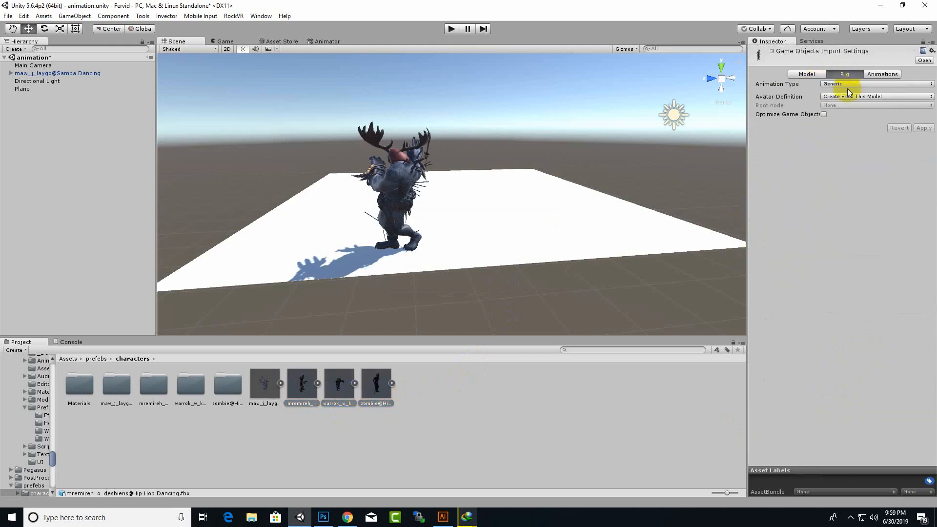
click(854, 86)
click(893, 122)
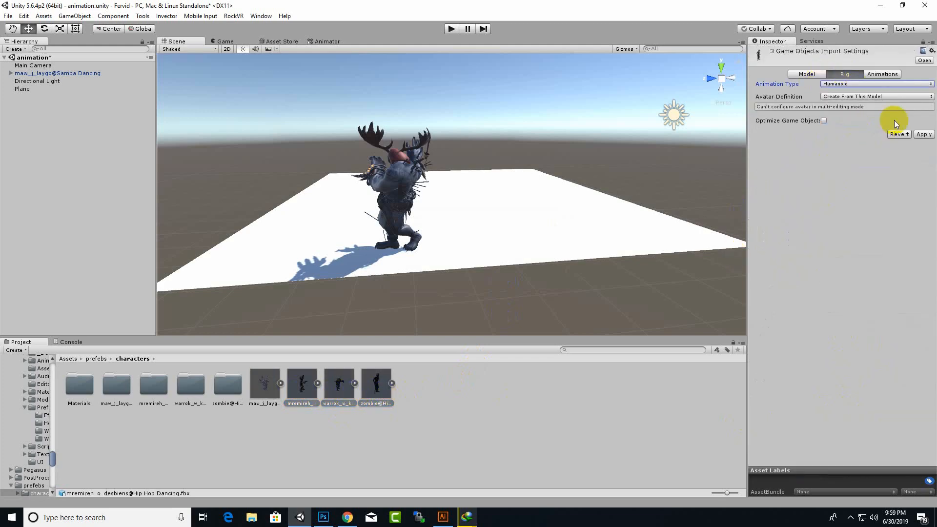
click(921, 134)
Enable Loop Time on the dance clips of the mremireh, warrok and zombie models, applying the settings before moving to each following model
click(882, 74)
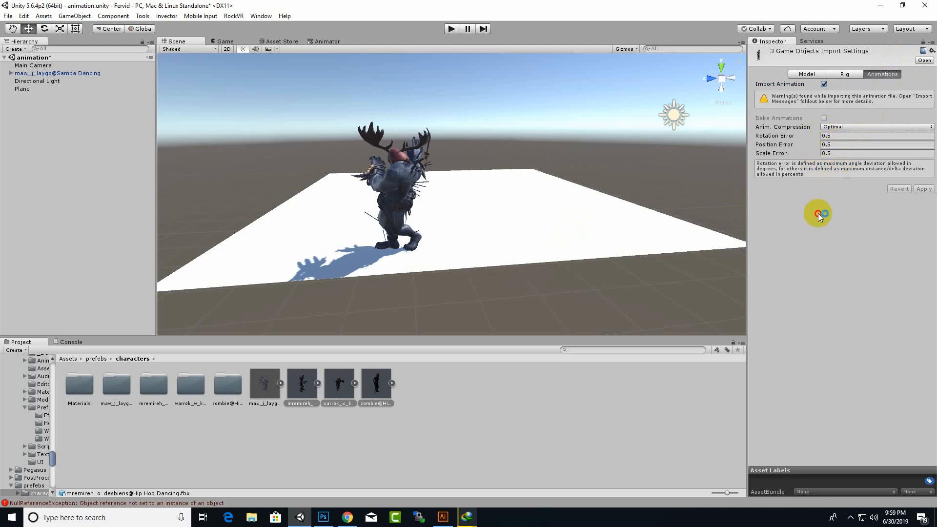
click(304, 401)
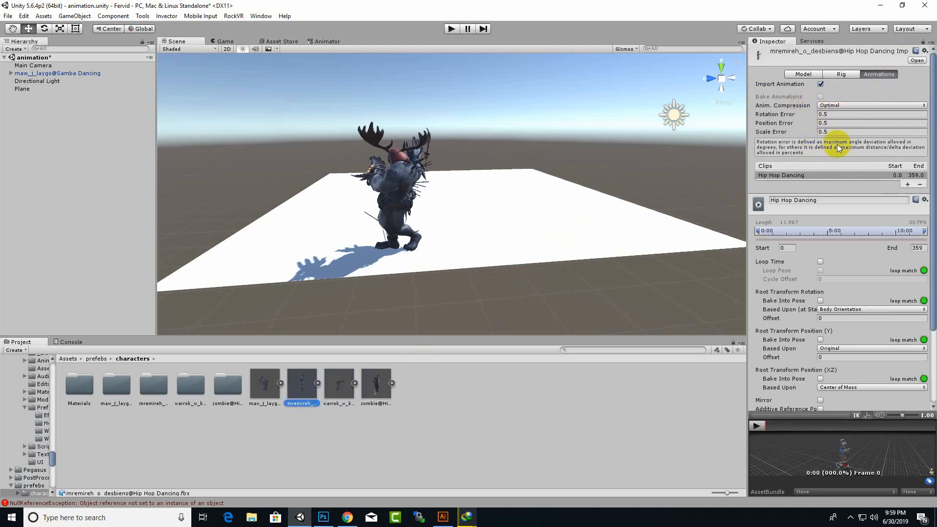
click(819, 262)
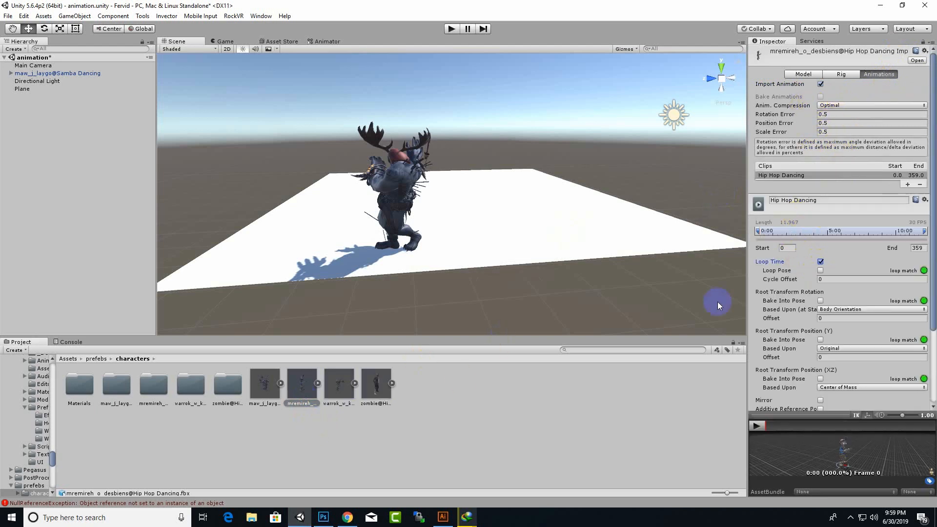
click(341, 387)
click(496, 278)
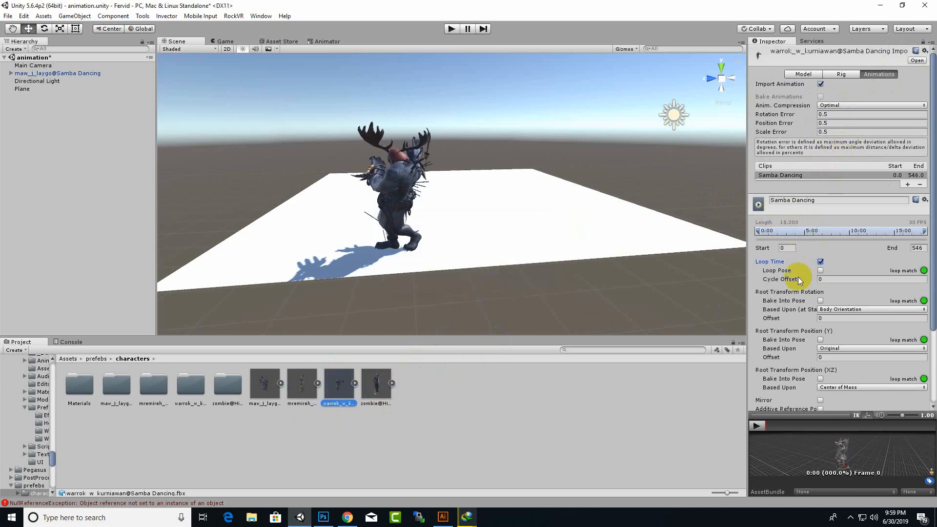
click(371, 383)
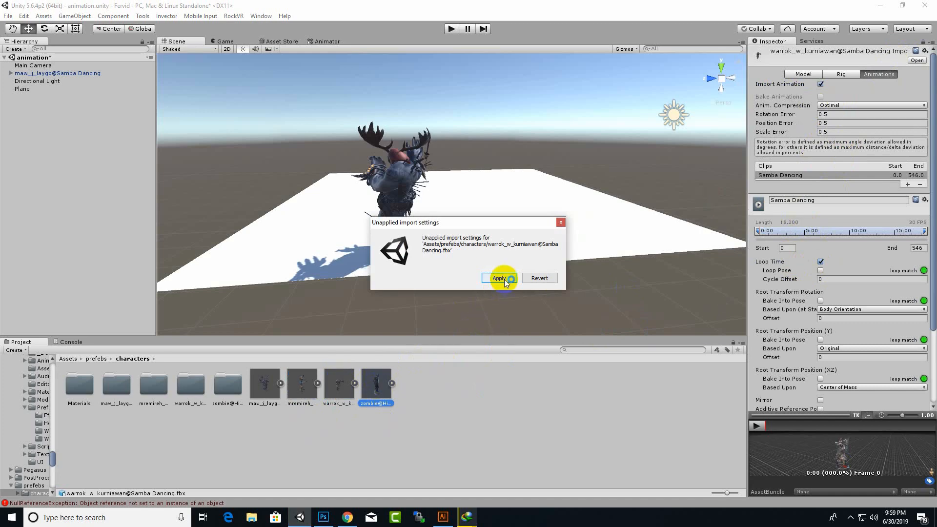
click(505, 279)
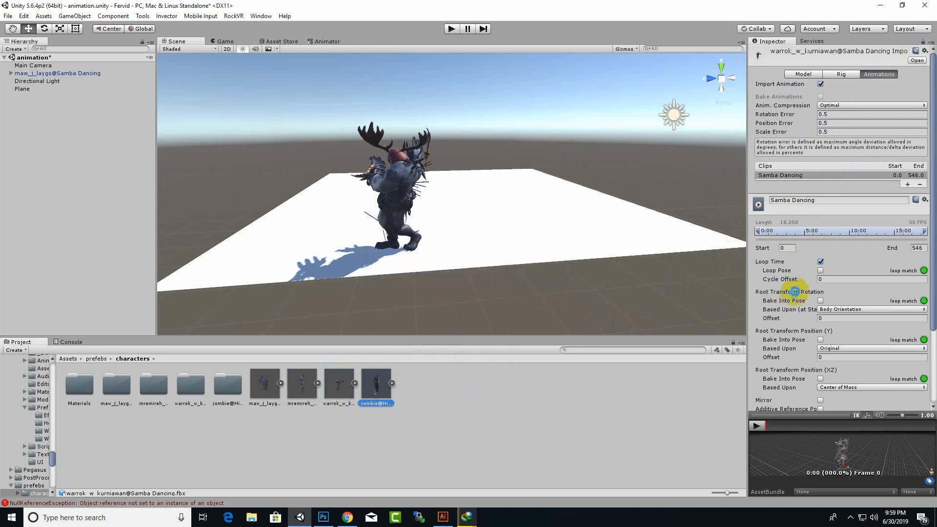
click(820, 284)
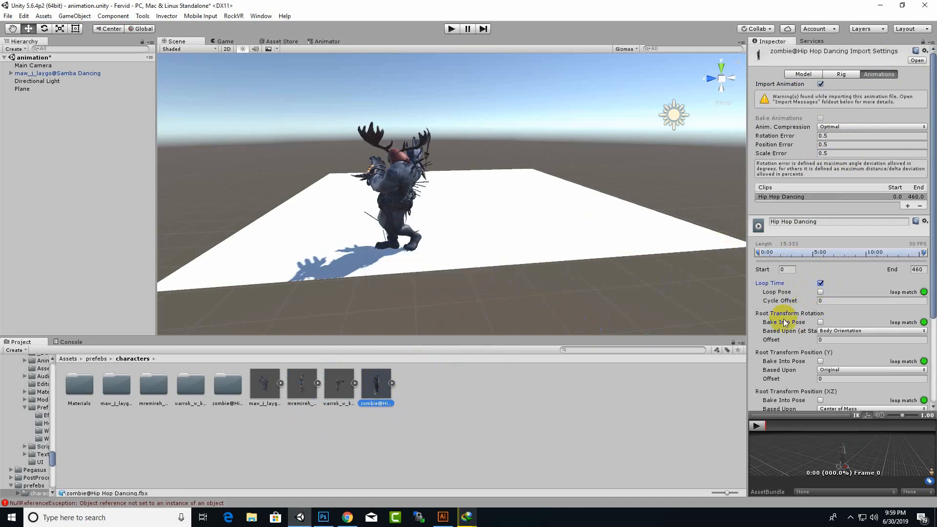
Apply the pending import settings of the zombie@Hip Hop Dancing model
click(422, 235)
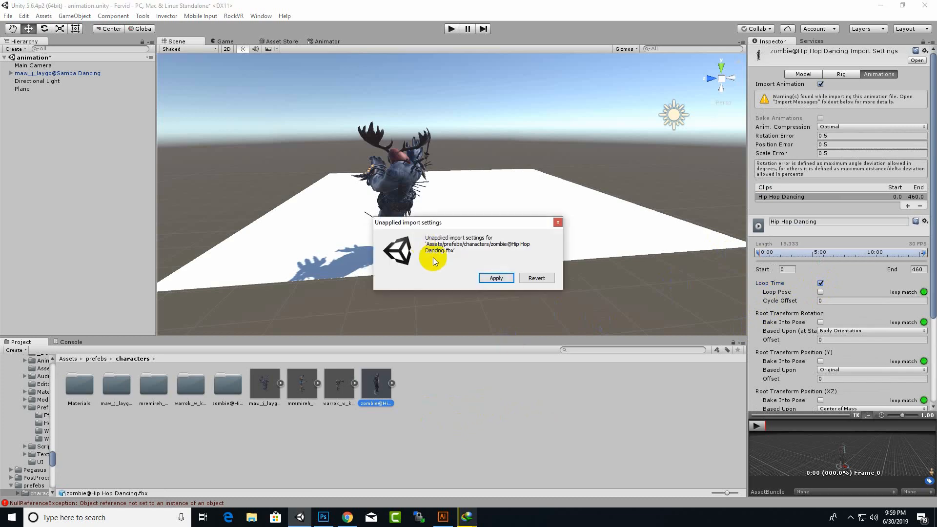
click(495, 278)
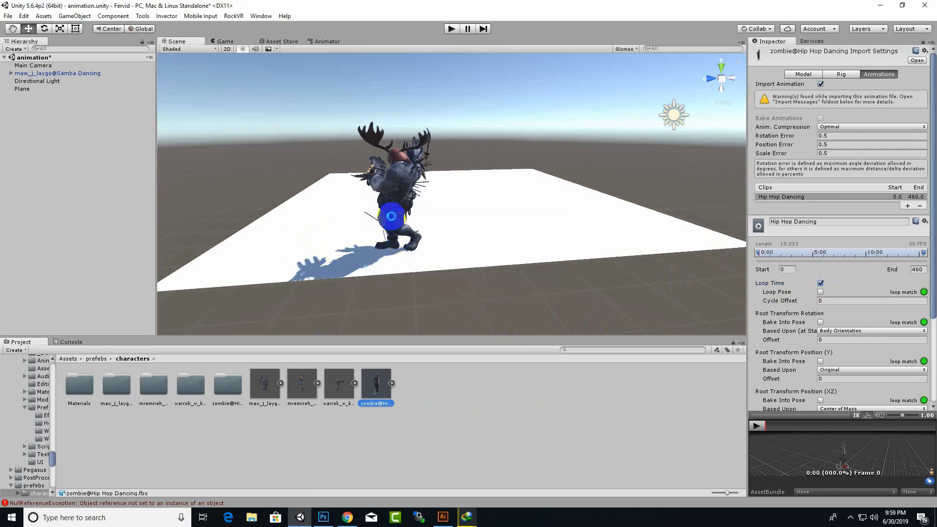
Shift the maw_j_laygo character along the X axis to about -1.95 on the plane
click(391, 219)
click(417, 254)
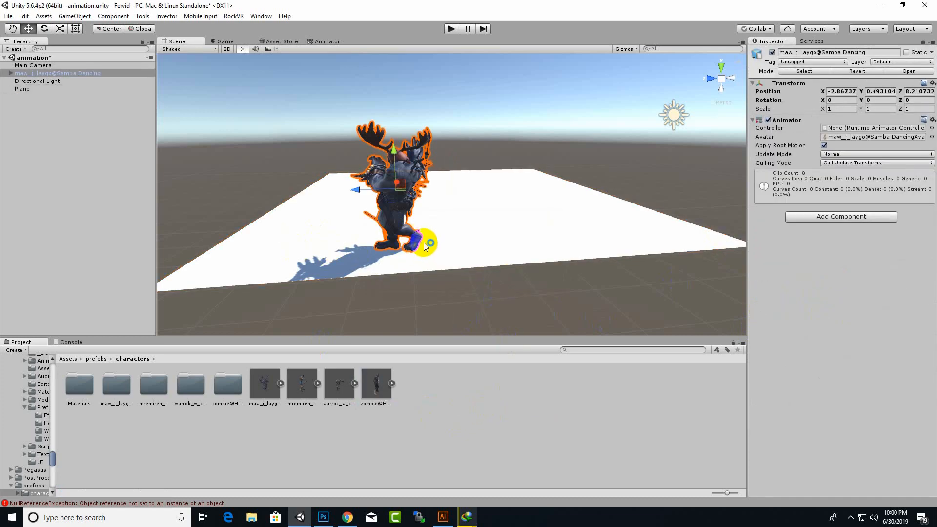
scroll(423, 242, down, 1)
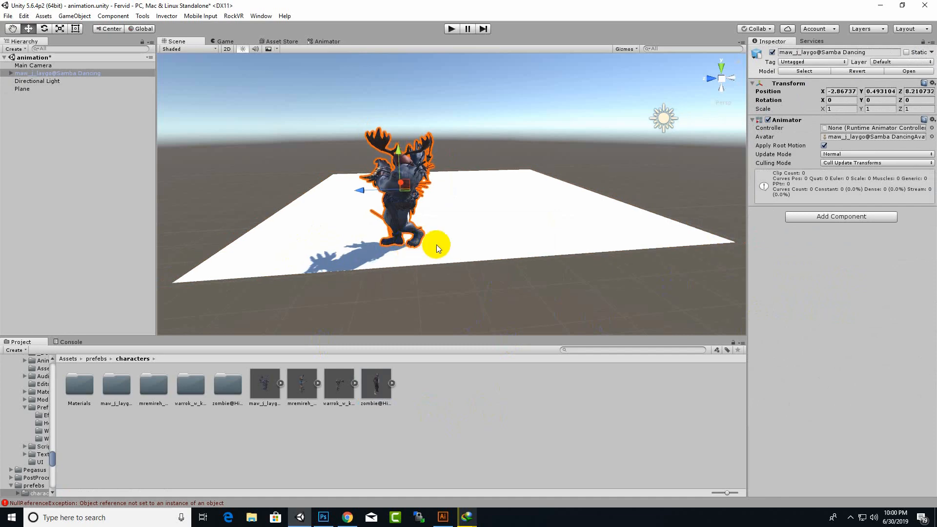
alt+drag(427, 230, 386, 212)
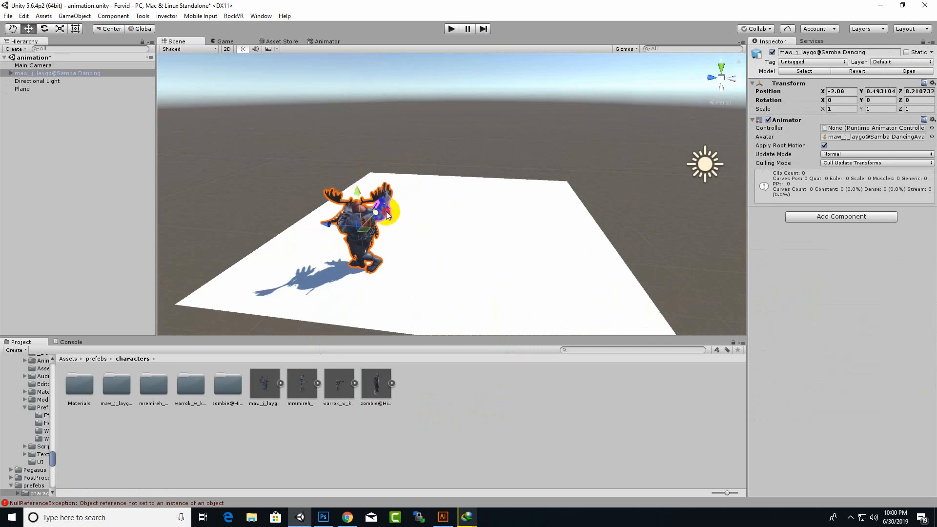
alt+drag(547, 280, 303, 232)
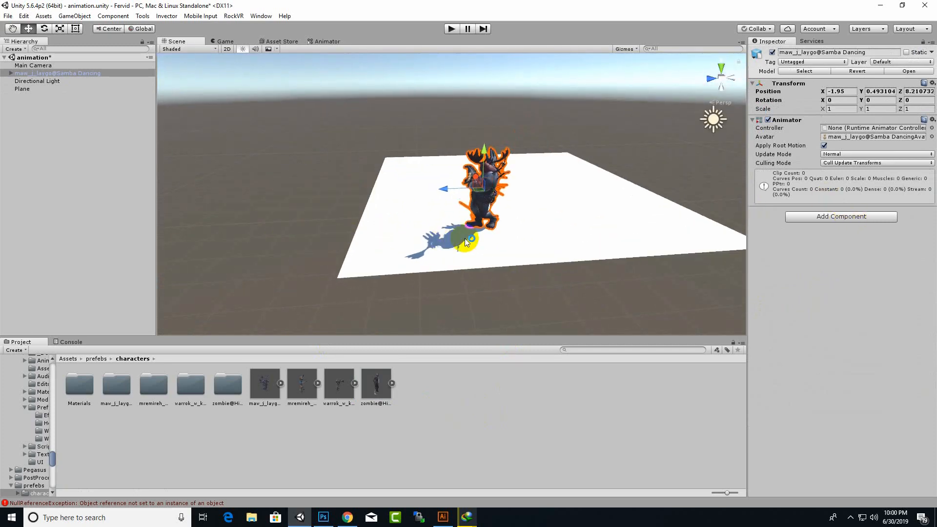
Place the mremireh, warrok and zombie models on the plane in a row with the maw_j_laygo character
scroll(529, 218, up, 2)
drag(305, 380, 591, 240)
drag(344, 407, 399, 264)
drag(369, 391, 655, 229)
middle_drag(488, 270, 372, 282)
scroll(298, 217, up, 1)
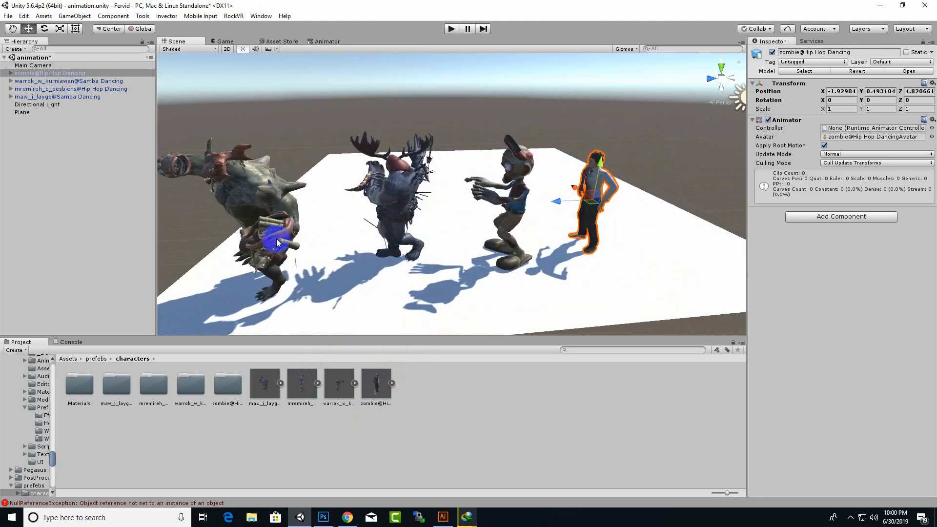
Apply a bear texture from the warrok model's Samba Dancing.fbm folder to the warrok character in the scene
middle_drag(276, 242, 380, 244)
scroll(510, 193, up, 3)
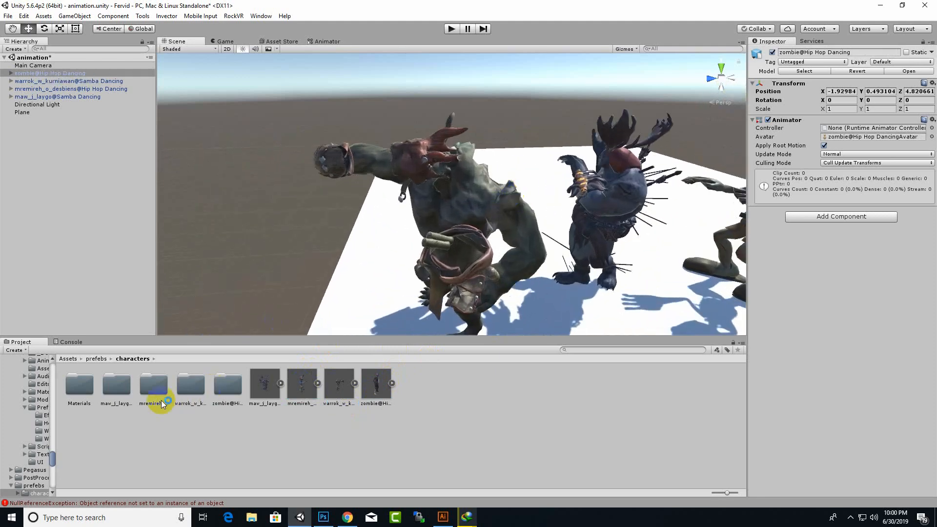
click(475, 215)
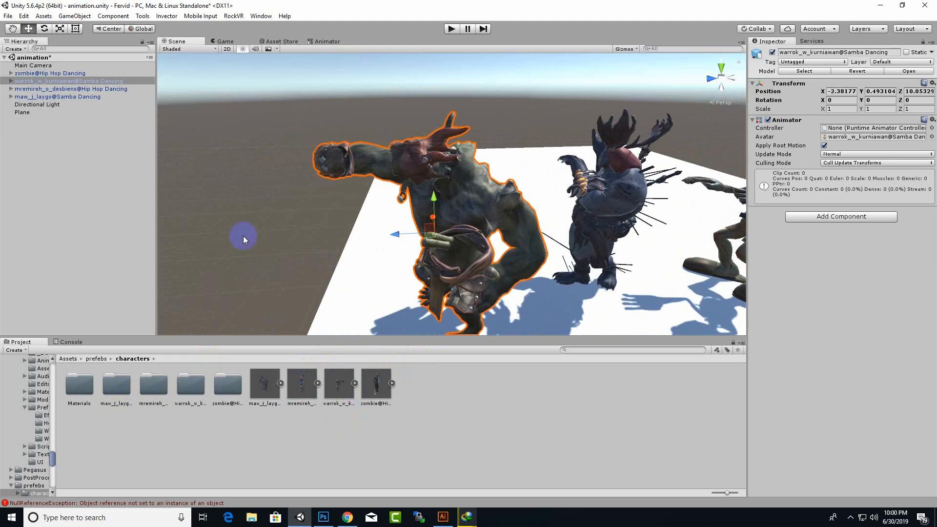
double_click(180, 387)
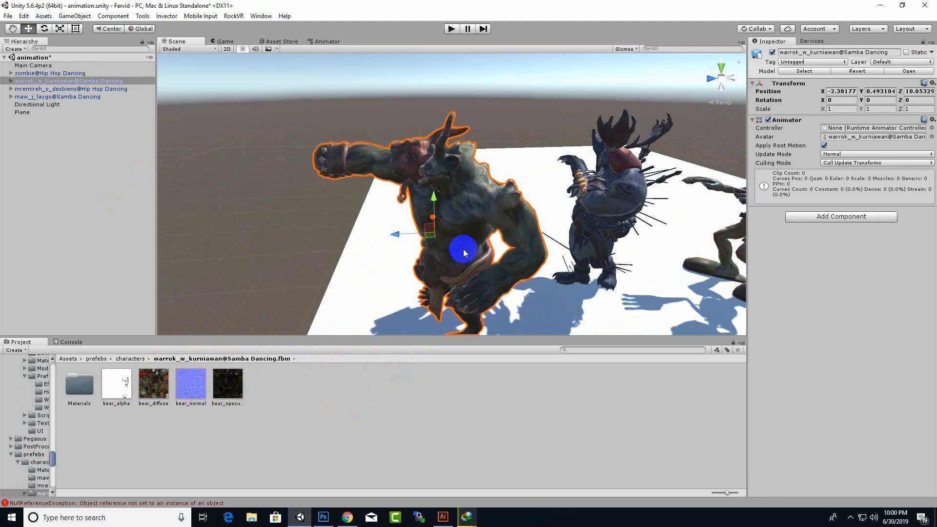
click(505, 233)
alt+drag(505, 235, 489, 245)
Apply the MAW diffuse texture from the maw_j_laygo model's .fbm folder to the maw_j_laygo character
click(505, 246)
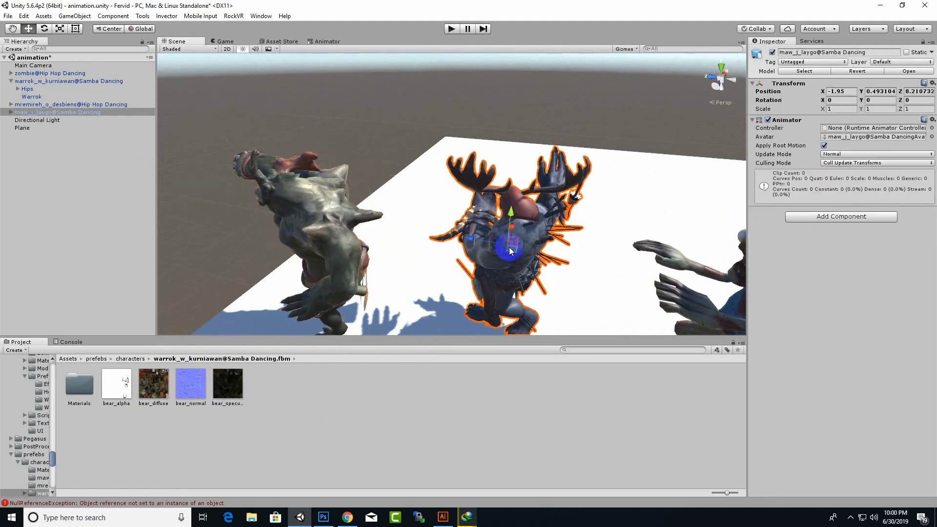
key(f)
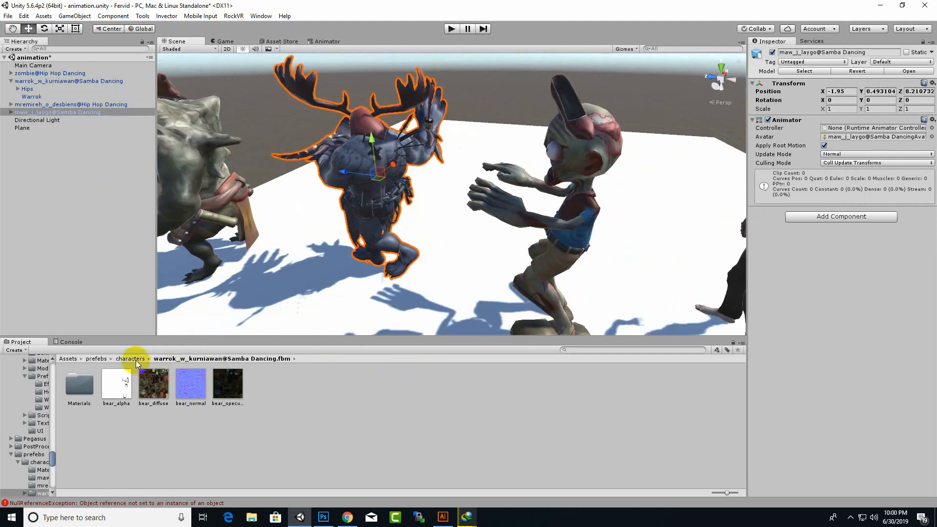
click(132, 359)
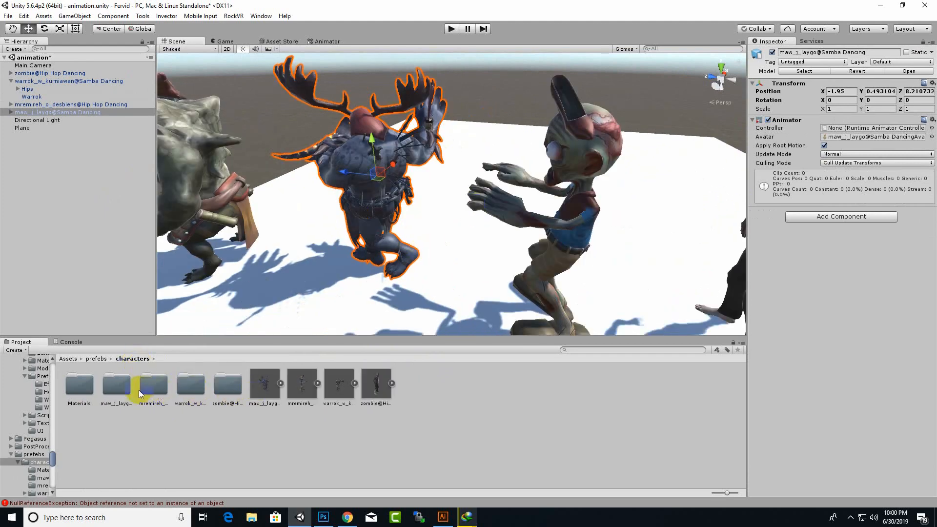
double_click(116, 388)
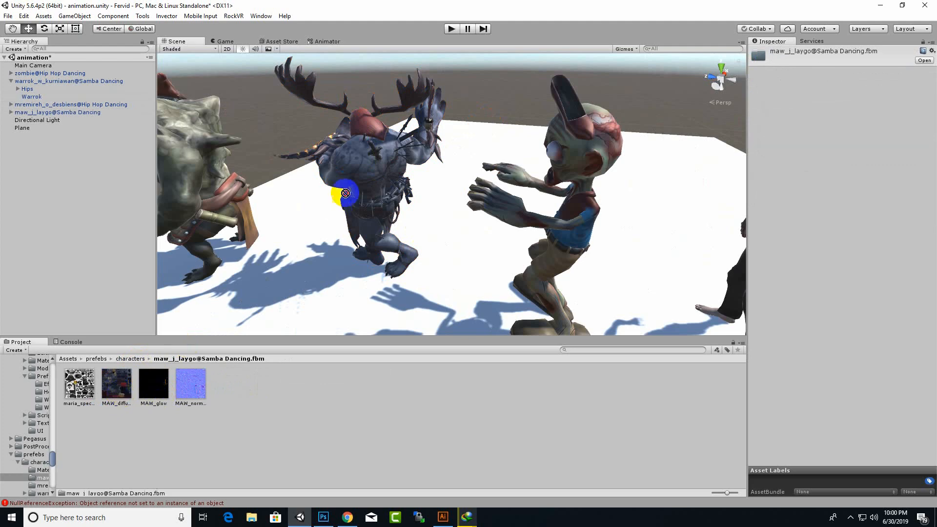
drag(345, 193, 352, 176)
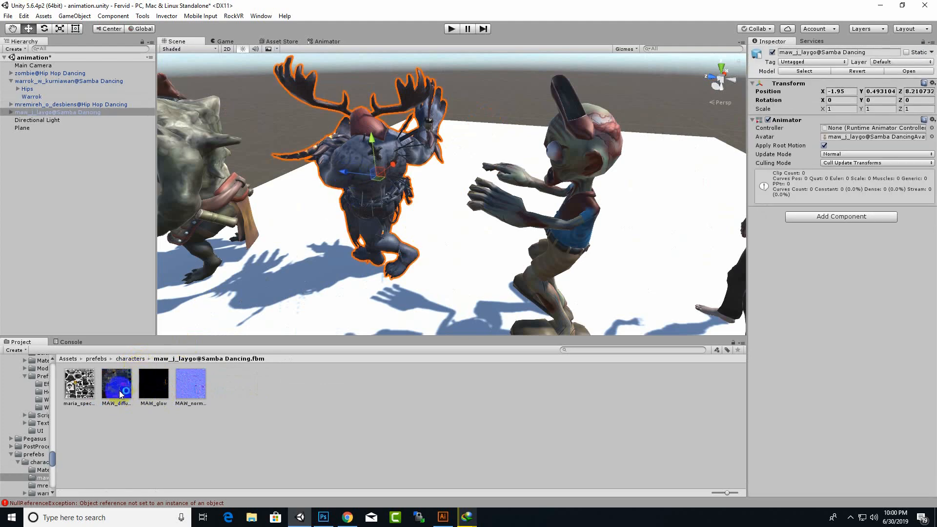
Apply textures from the mremireh model's Hip Hop Dancing.fbm folder to the mremireh character in the scene
click(561, 218)
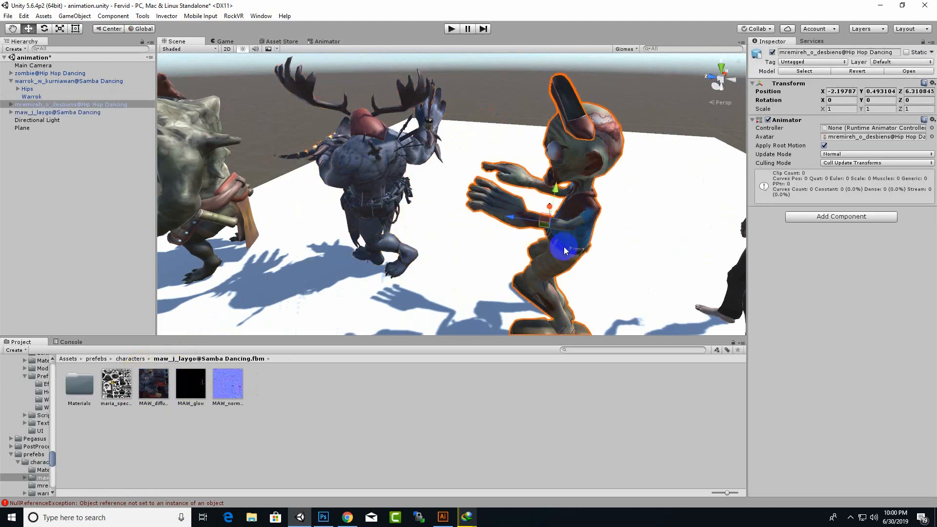
click(130, 358)
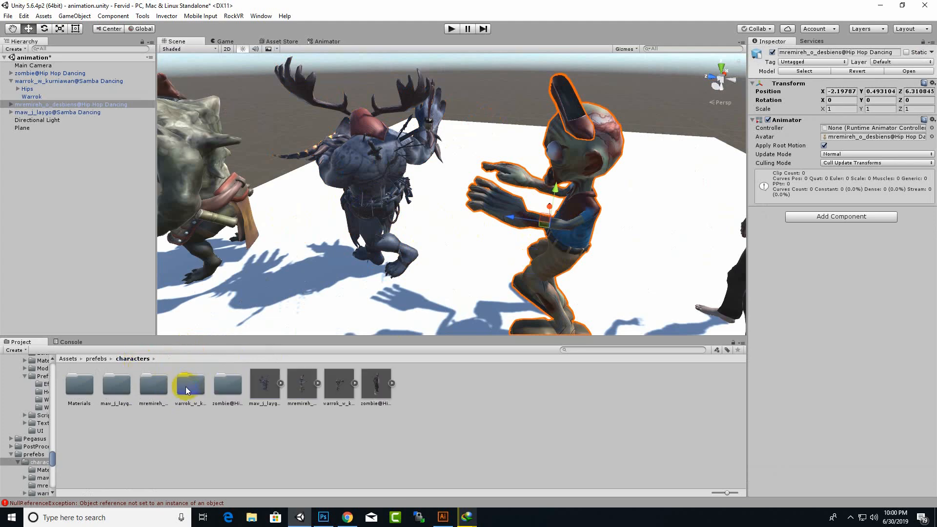
double_click(163, 389)
click(565, 184)
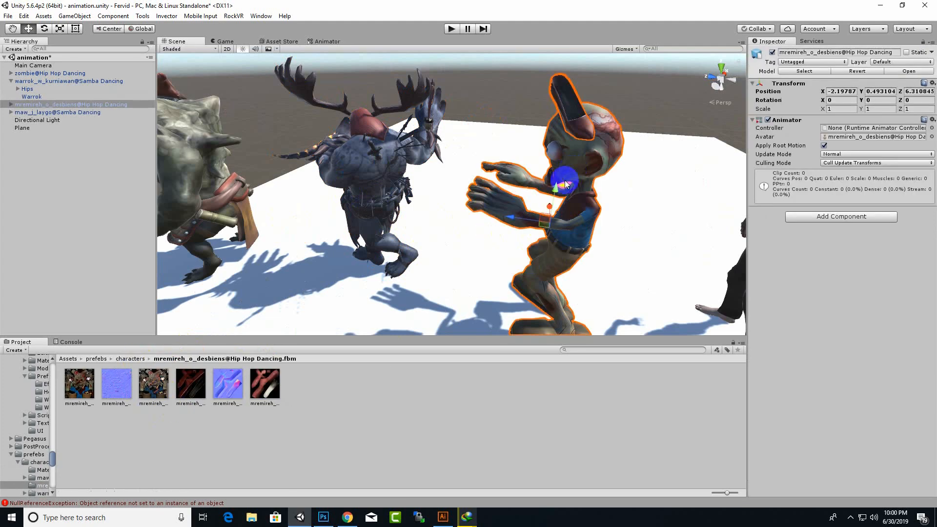
click(556, 237)
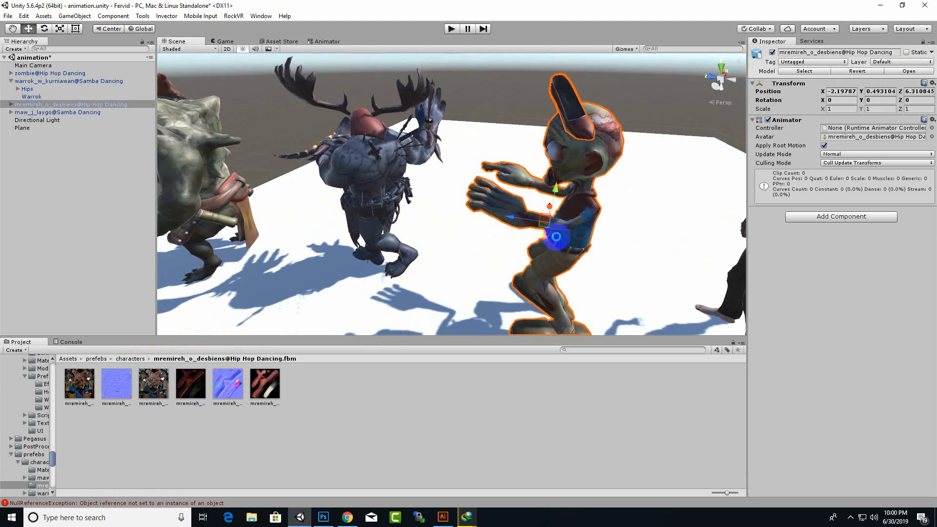
Apply the zombie diffuse texture from the zombie@Hip Hop Dancing.fbm folder to the zombie character in the scene
scroll(434, 256, down, 3)
middle_drag(444, 254, 413, 255)
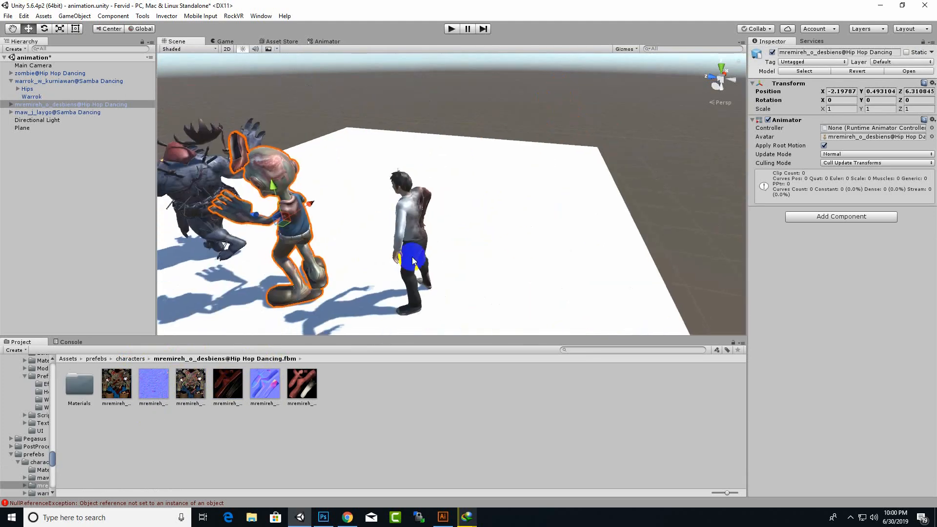
click(423, 231)
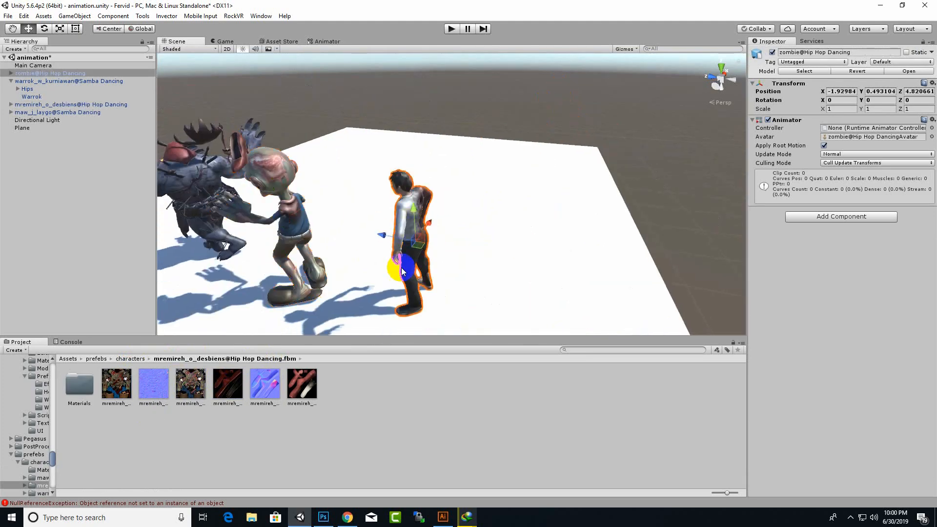
click(138, 360)
double_click(228, 385)
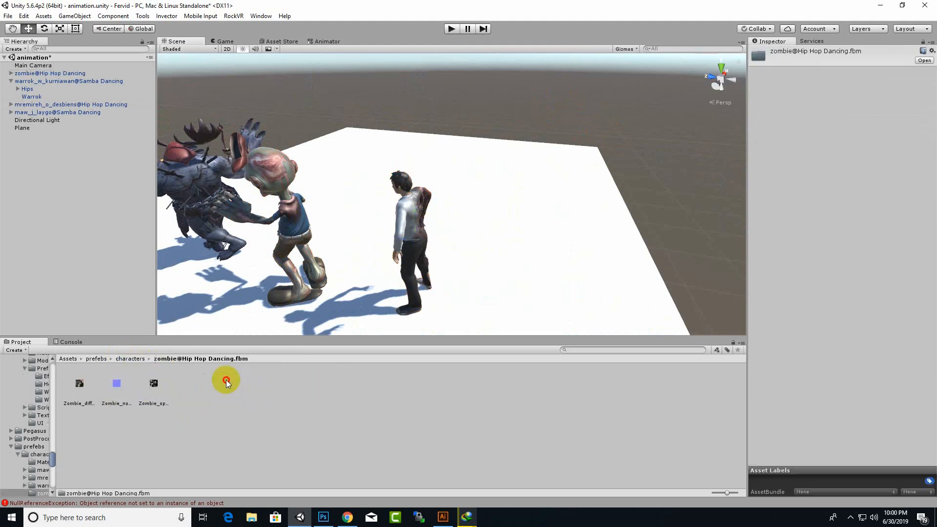
drag(95, 388, 412, 236)
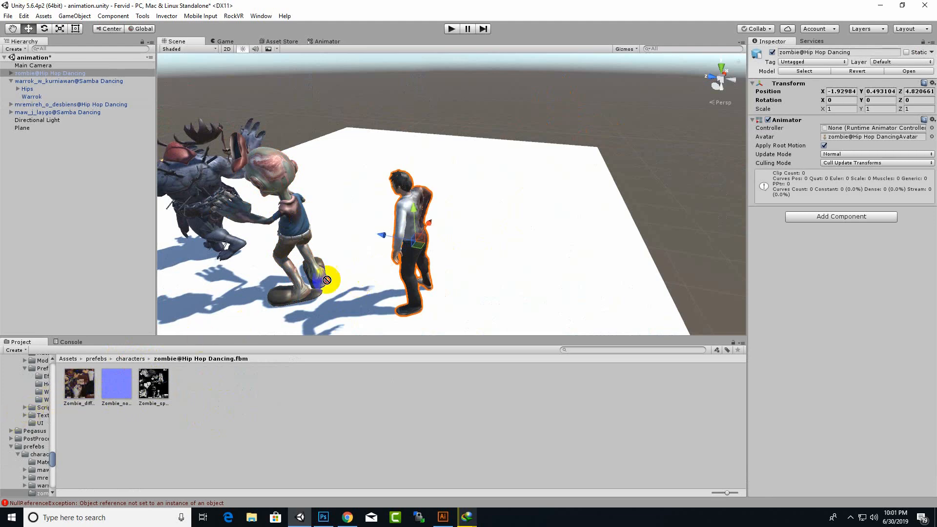
Create an Animator Controller named maw in the characters folder
click(130, 359)
click(289, 429)
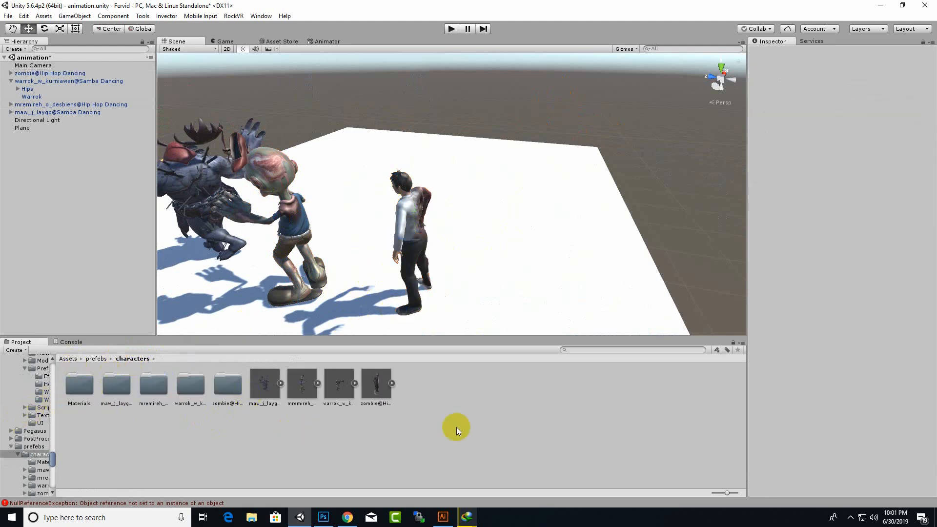
right_click(427, 418)
mouse_move(514, 225)
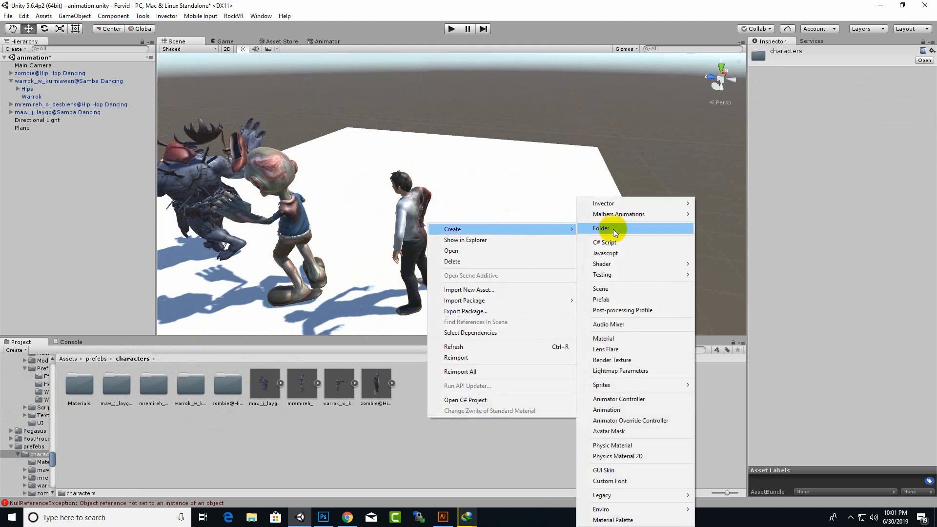
click(619, 399)
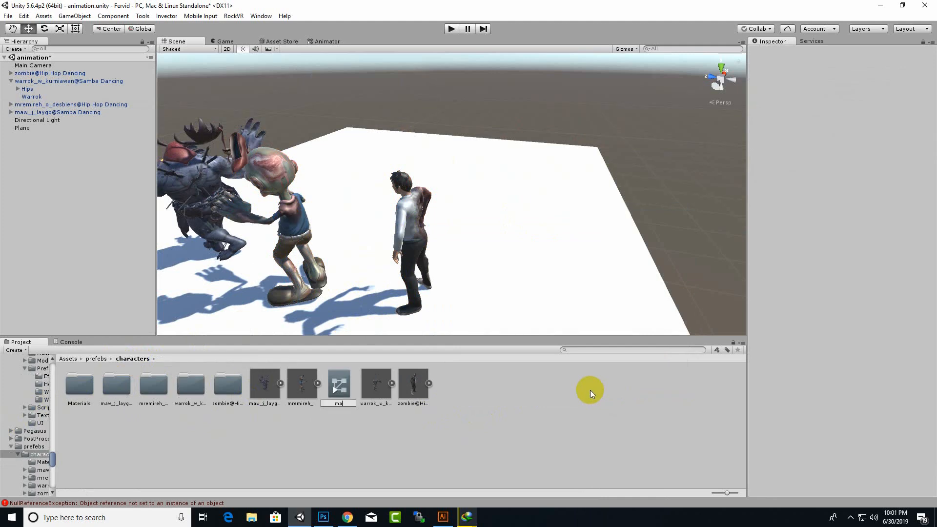
key(Return)
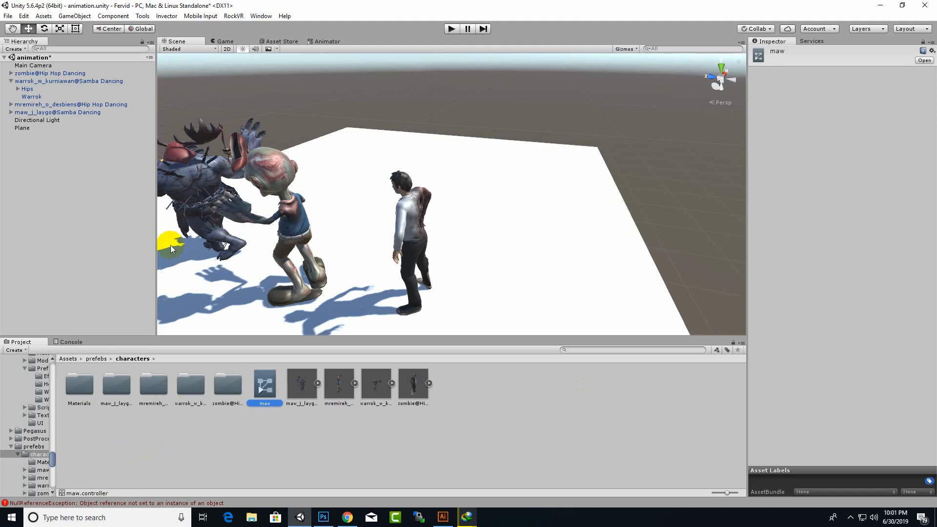
Open the maw controller's state graph for editing
scroll(171, 245, down, 1)
middle_drag(311, 300, 359, 302)
right_click(319, 208)
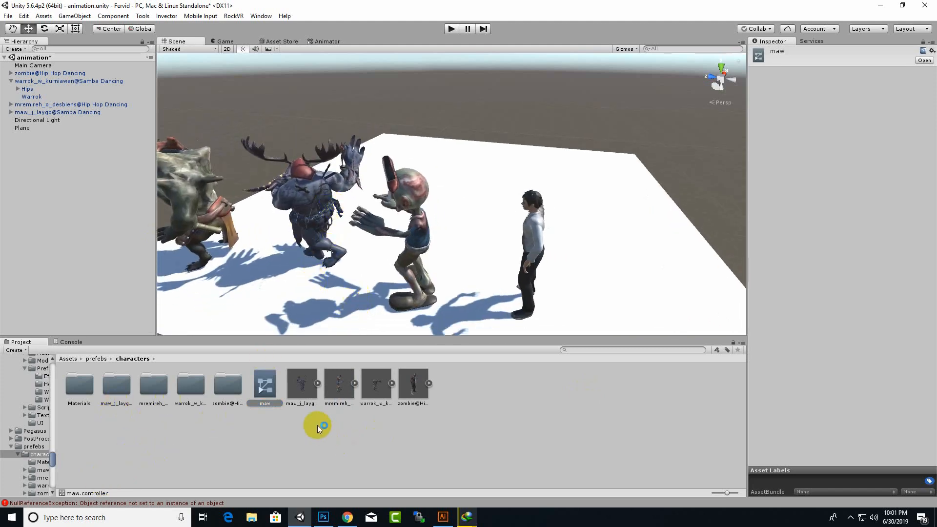
double_click(271, 401)
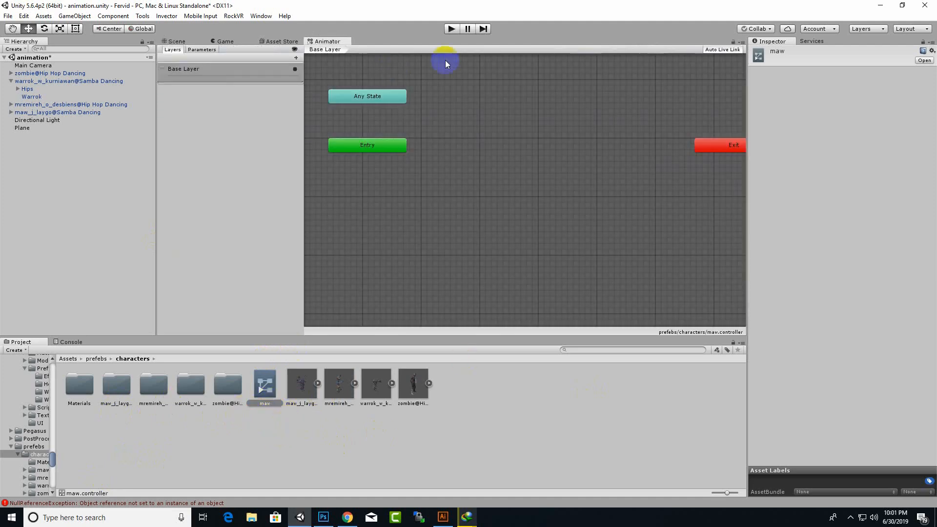
middle_drag(445, 60, 504, 222)
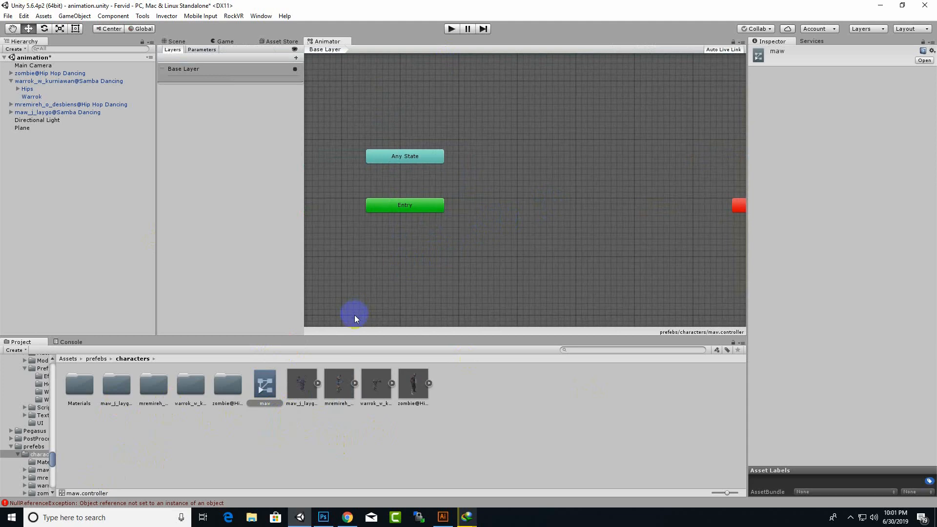
Add the maw_j_laygo model's Samba Dancing clip to the maw controller as its default state, placed between Entry and Exit
click(318, 384)
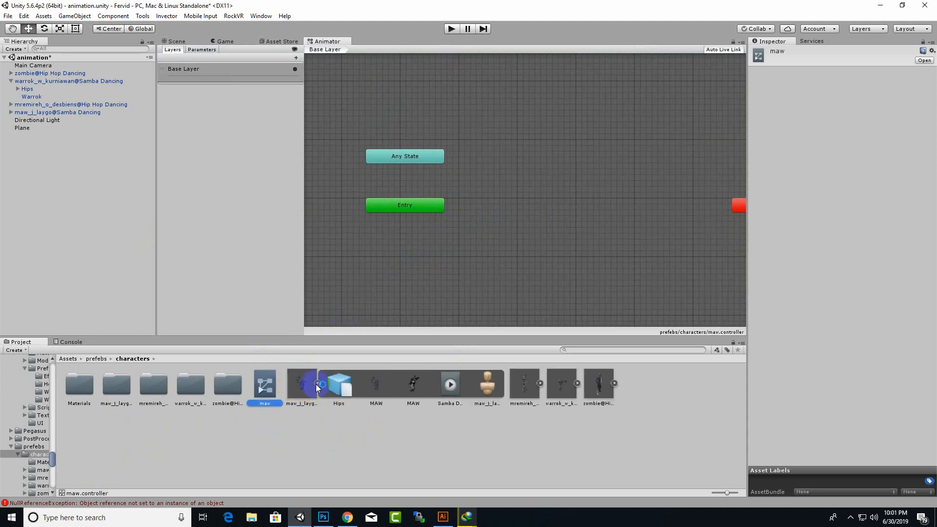
drag(450, 386, 537, 171)
middle_drag(537, 246, 423, 253)
middle_drag(490, 215, 531, 214)
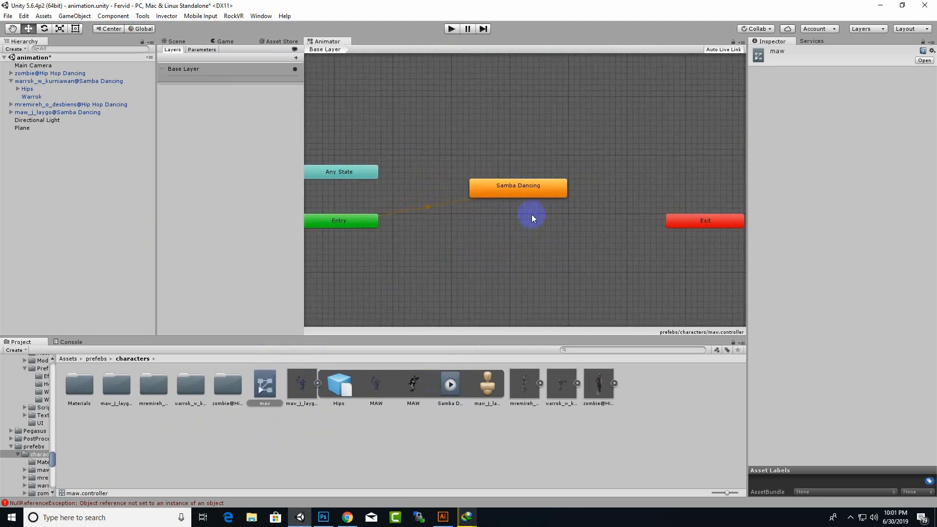
click(525, 193)
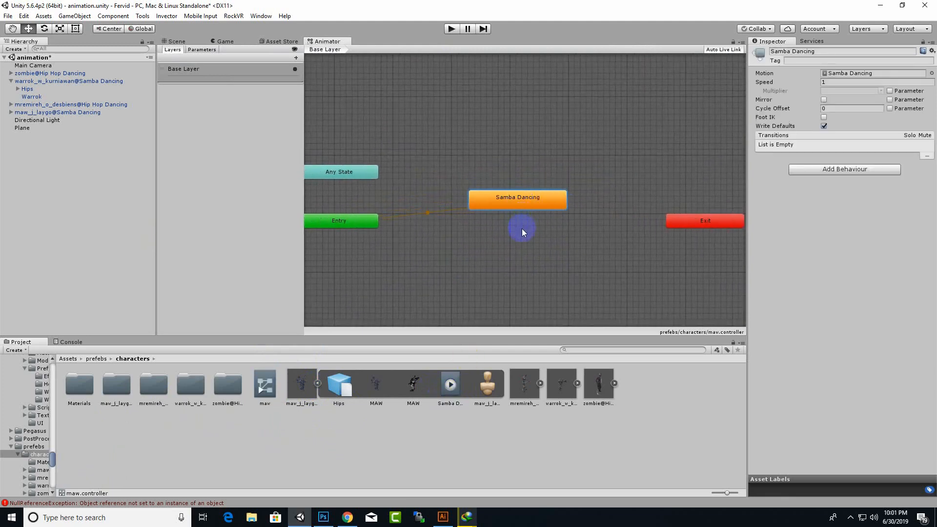
middle_drag(534, 269, 567, 262)
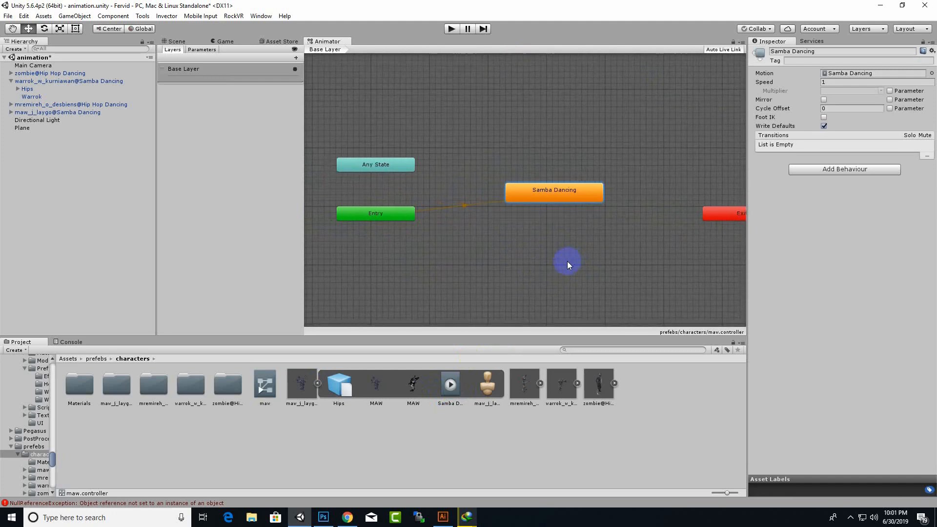
click(318, 384)
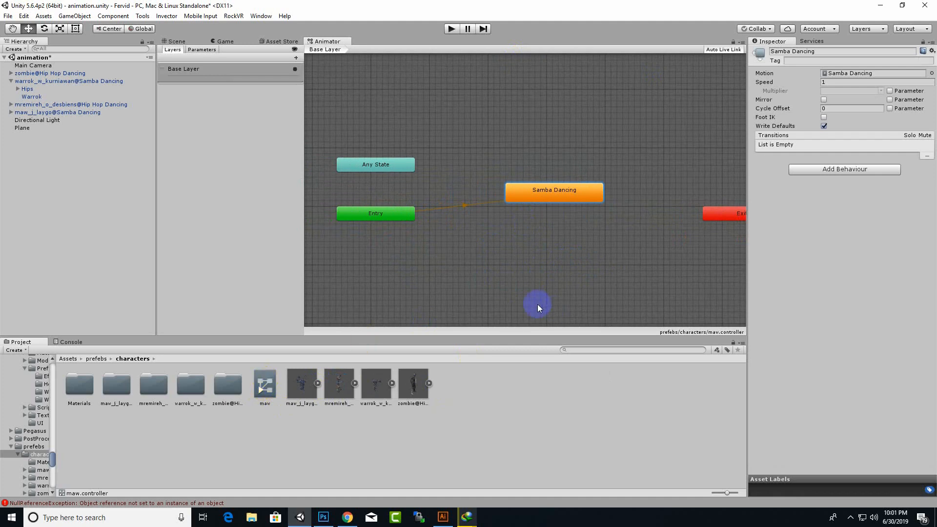
Save the scene and assign the maw controller to the Animator of the maw_j_laygo character
key(ctrl+s)
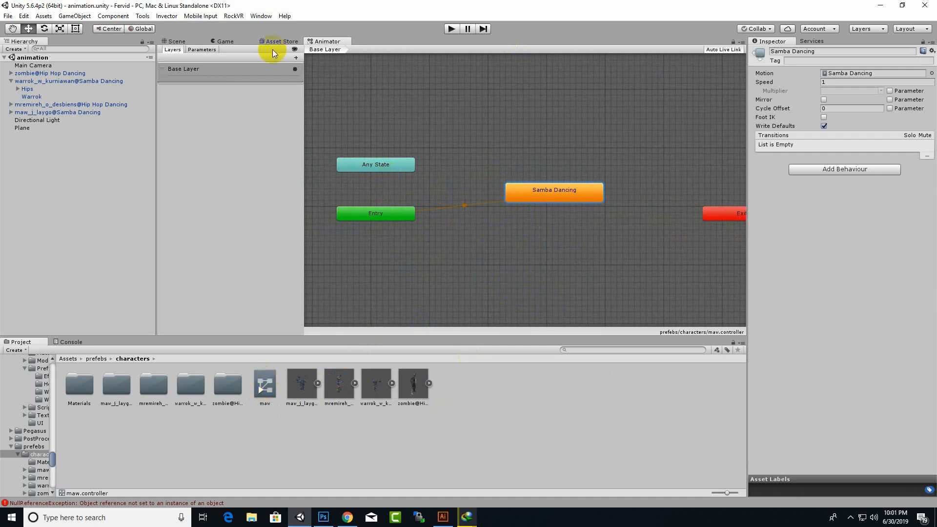
click(177, 42)
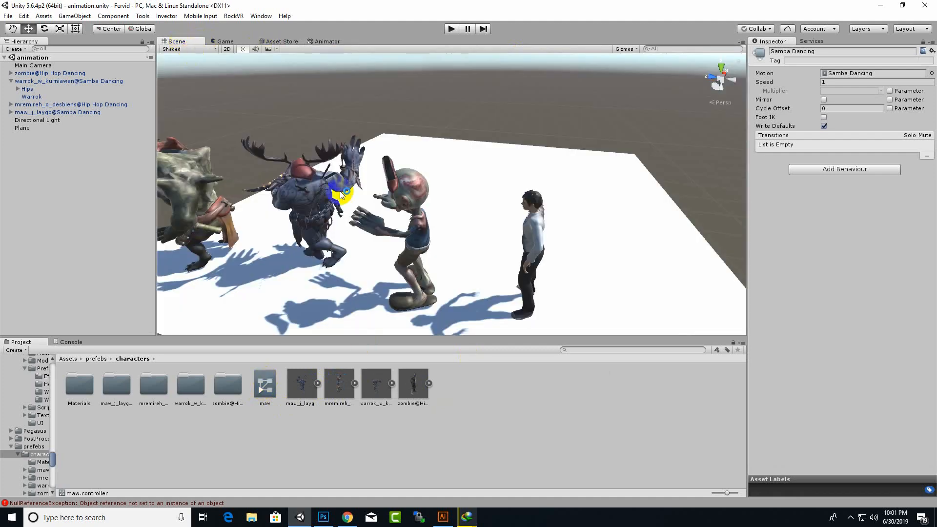
click(313, 204)
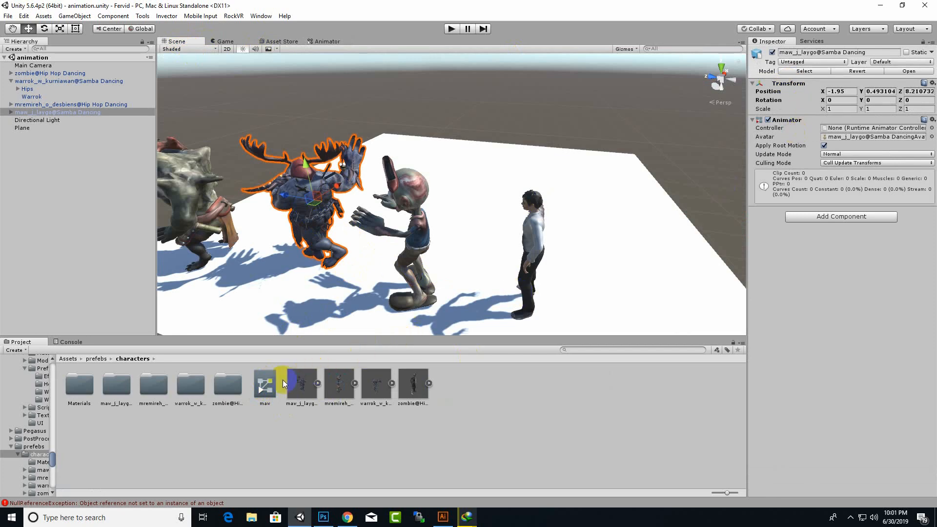
drag(418, 309, 840, 129)
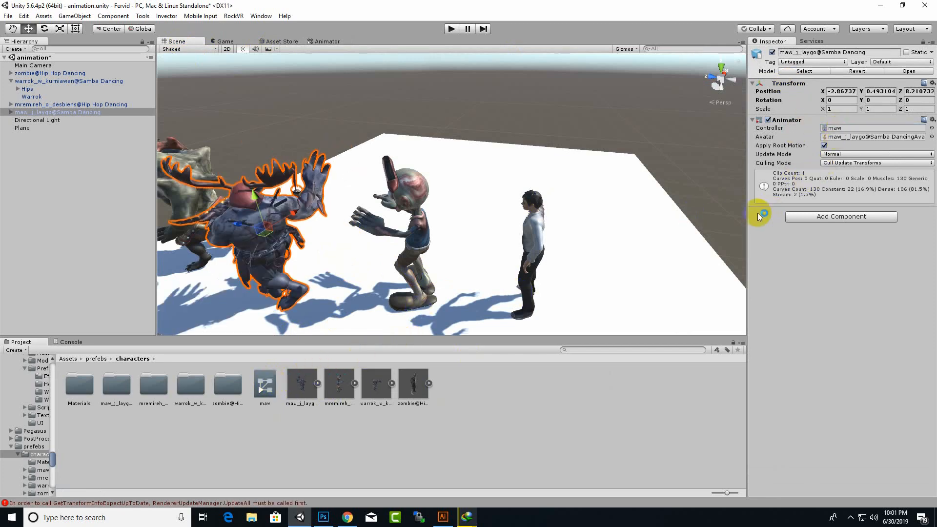
Move the antlered maw_j_laygo character along the X axis to about 1.33
scroll(428, 212, down, 5)
drag(335, 207, 506, 152)
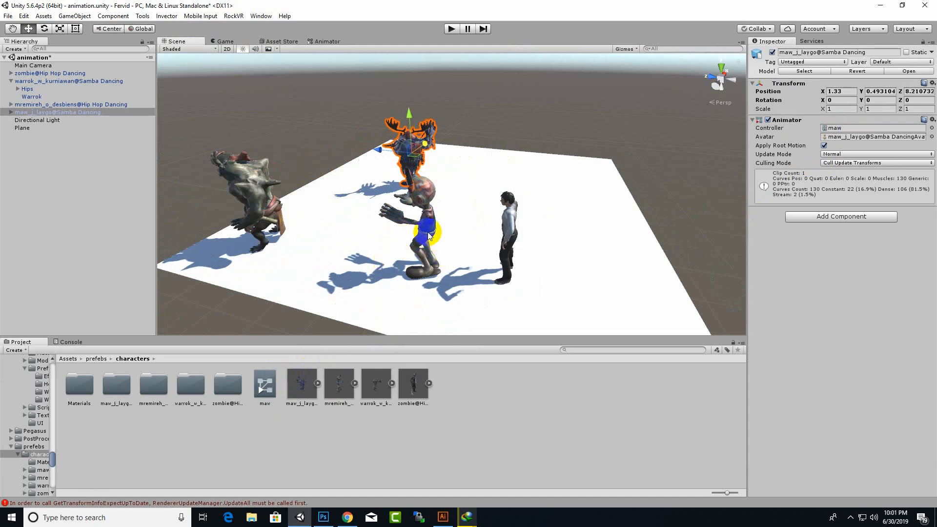
Create an Animator Controller named warrok in the characters folder
click(266, 233)
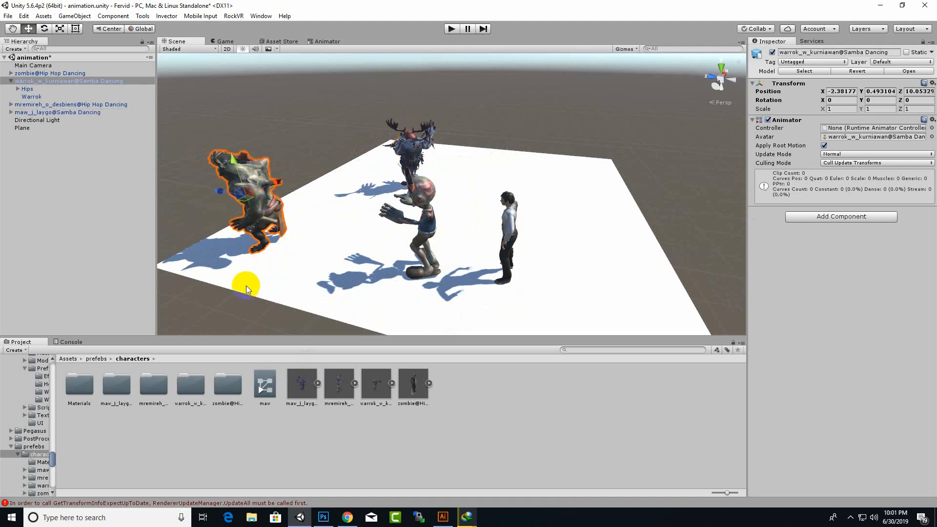
right_click(293, 451)
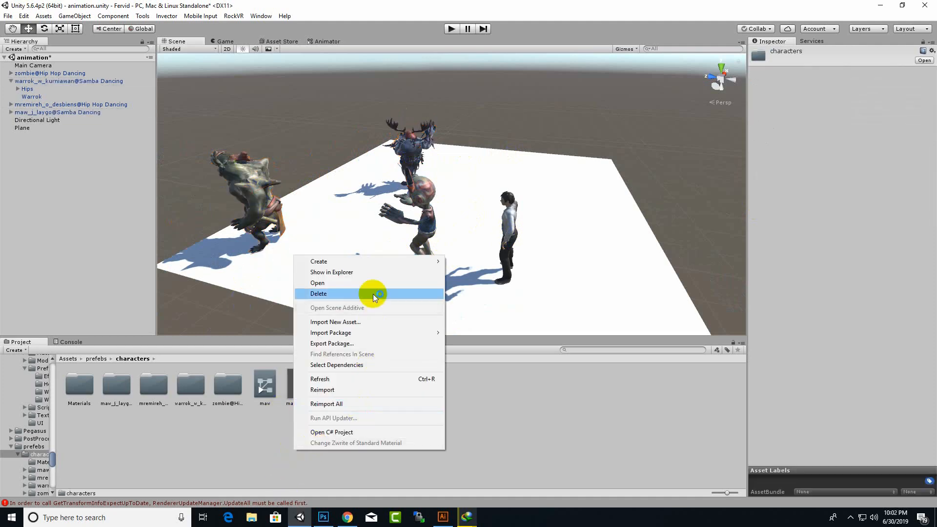
mouse_move(374, 262)
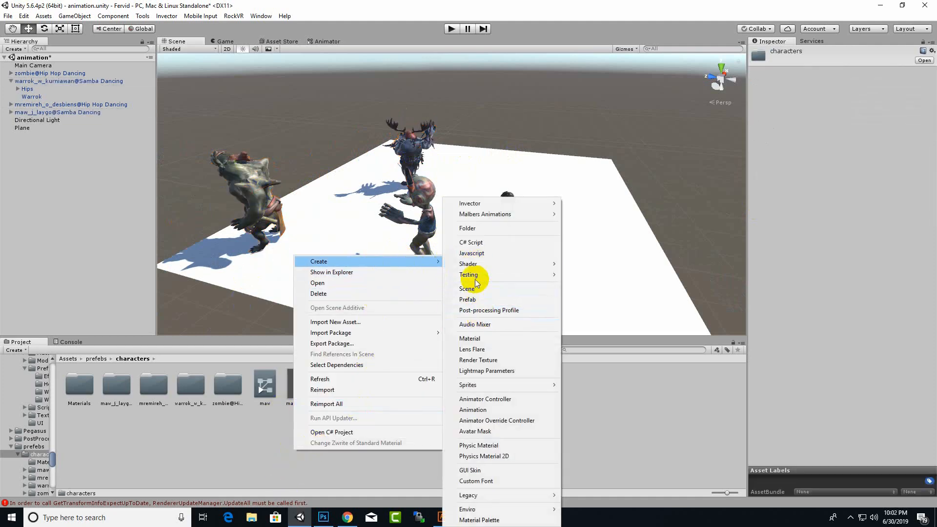
click(486, 411)
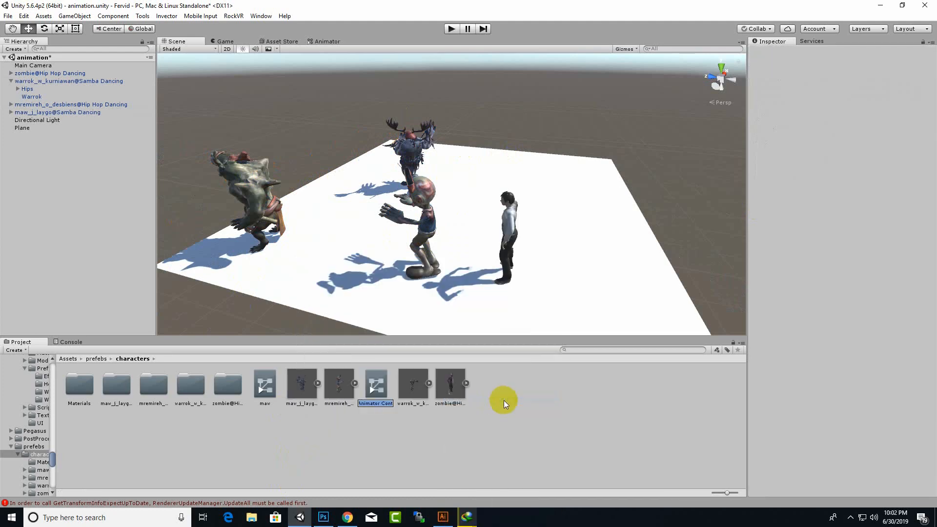
text(warrok)
key(Return)
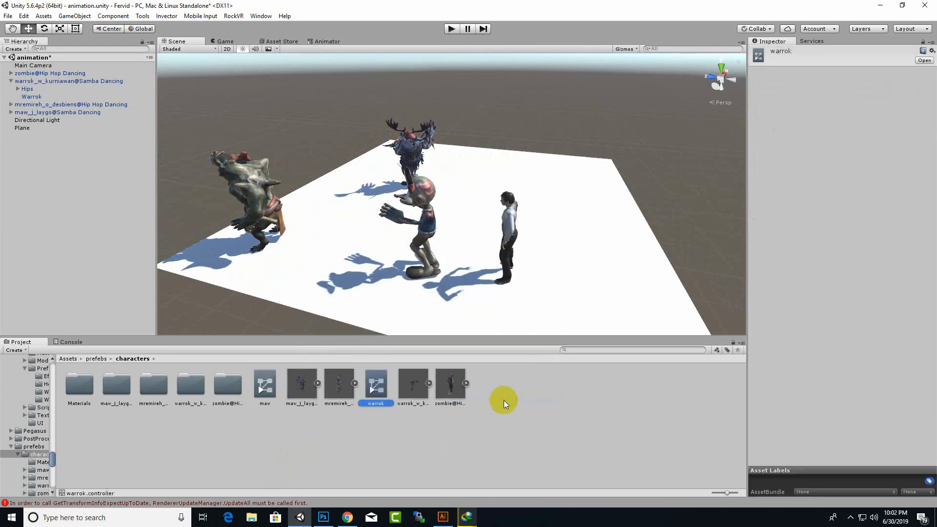
Add the warrok_w_kurniawan model's Samba Dancing clip to the warrok controller's state graph as its default state and save the scene
key(Return)
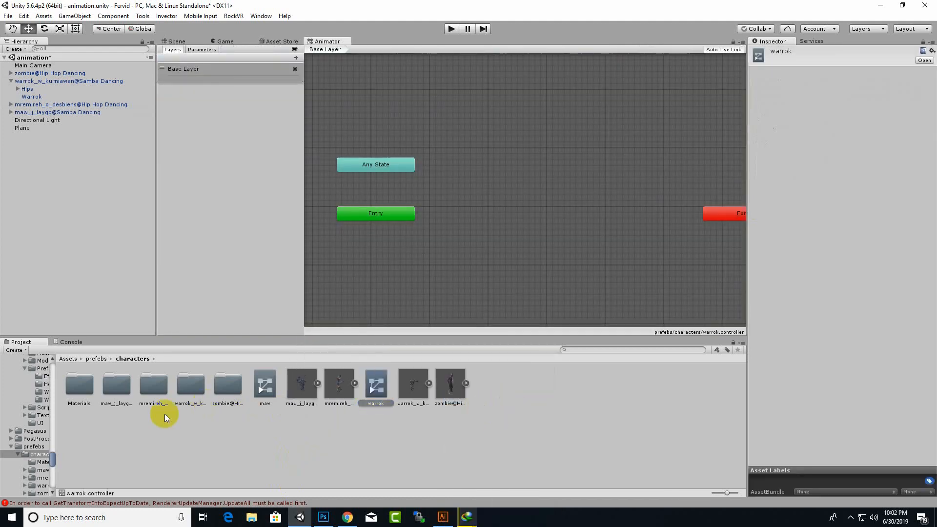
click(429, 383)
drag(561, 384, 503, 194)
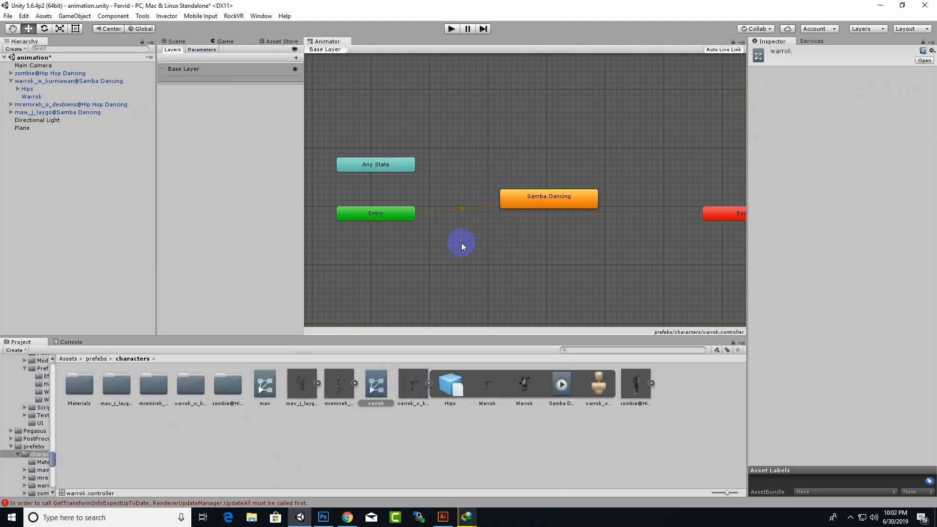
key(ctrl+s)
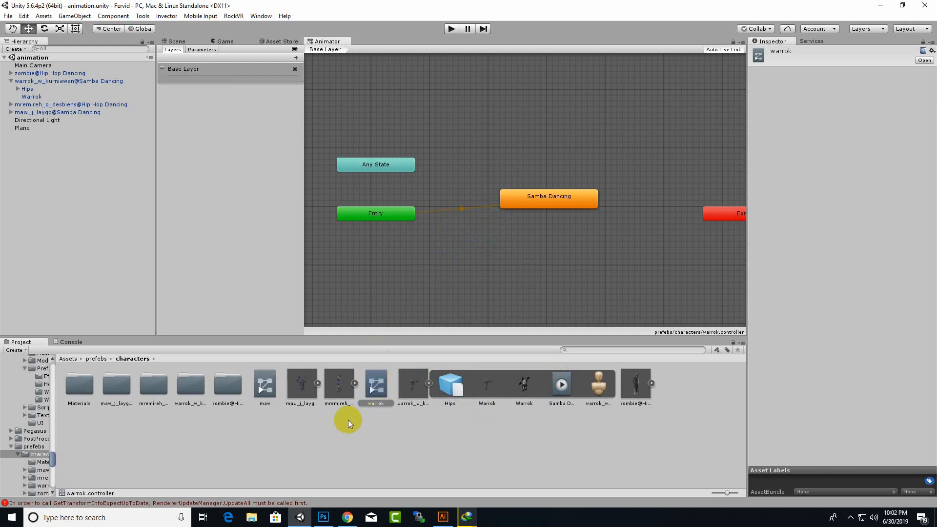
Assign the warrok controller to the Animator of the warrok_w_kurniawan character in the scene
click(177, 42)
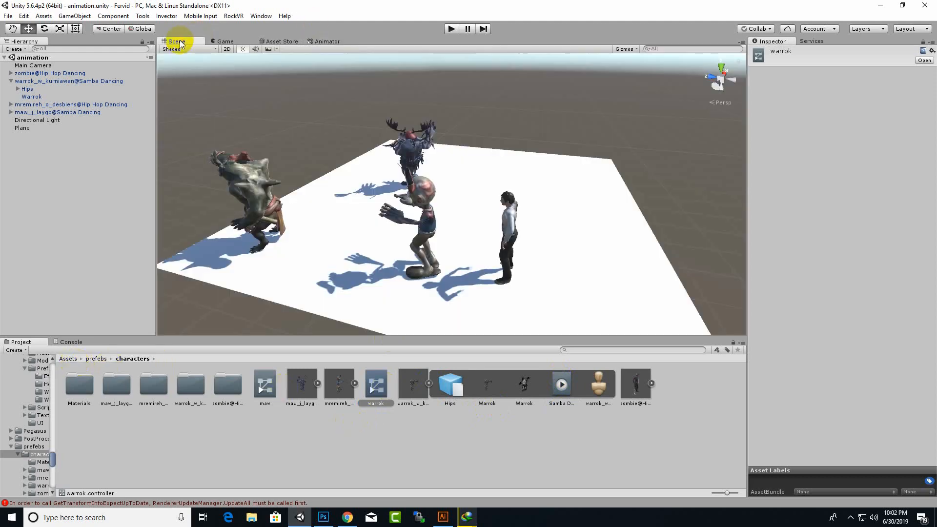
click(255, 219)
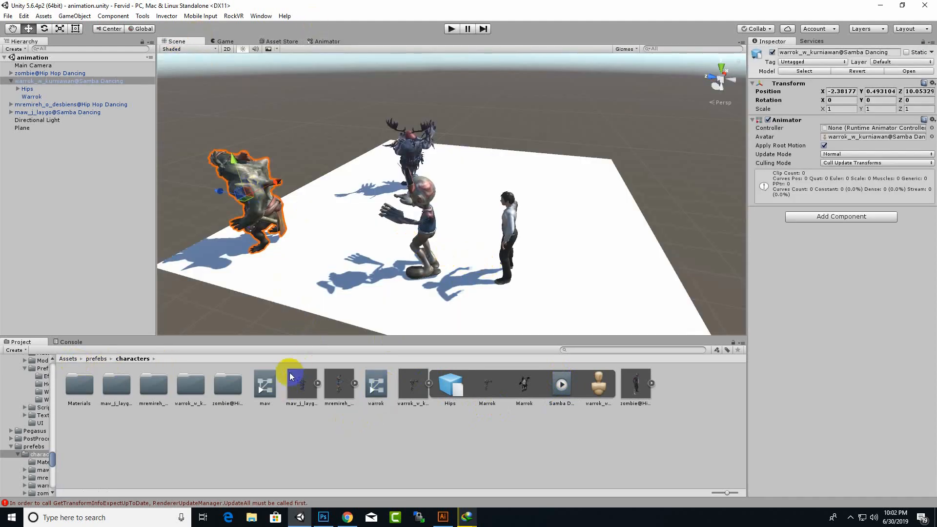
drag(379, 394, 834, 128)
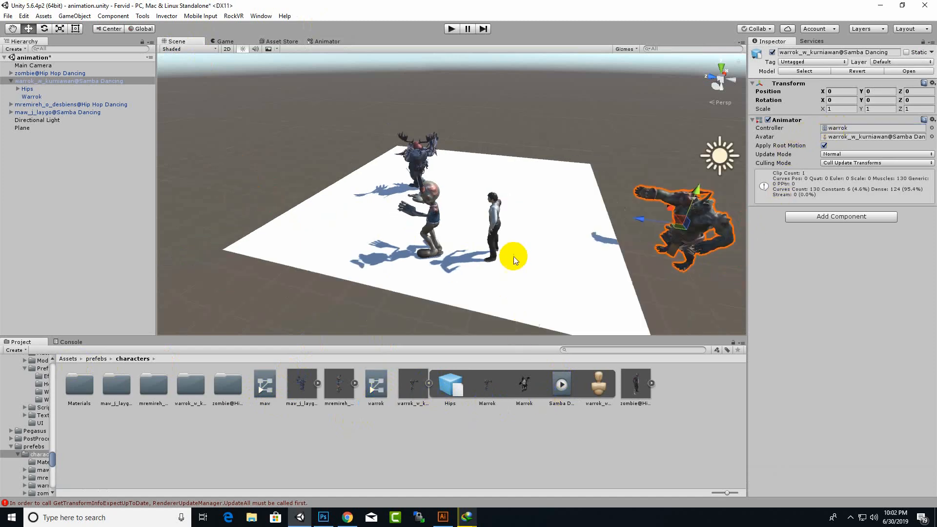
Move the warrok character onto the white plane at about Y 0.56, Z 4.51, and collapse its model's sub-assets
scroll(512, 255, down, 3)
drag(637, 213, 441, 246)
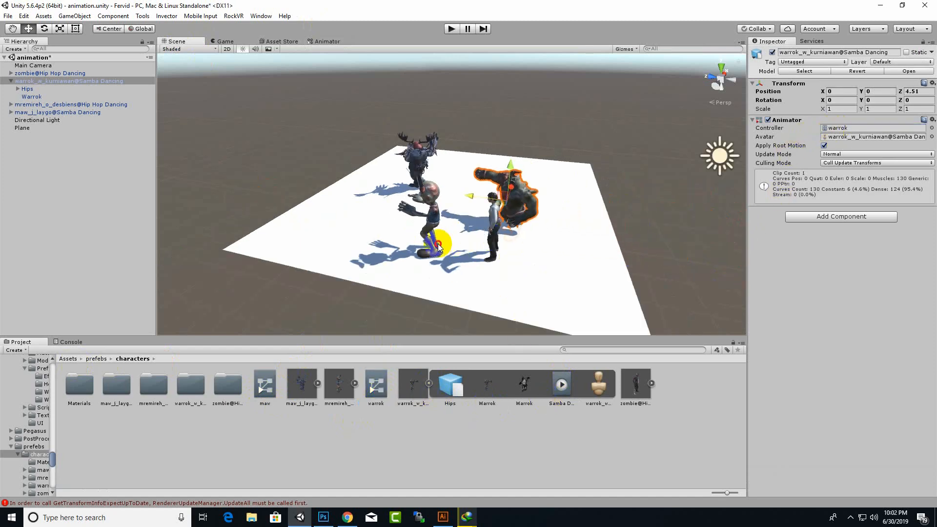
drag(509, 168, 442, 214)
click(409, 400)
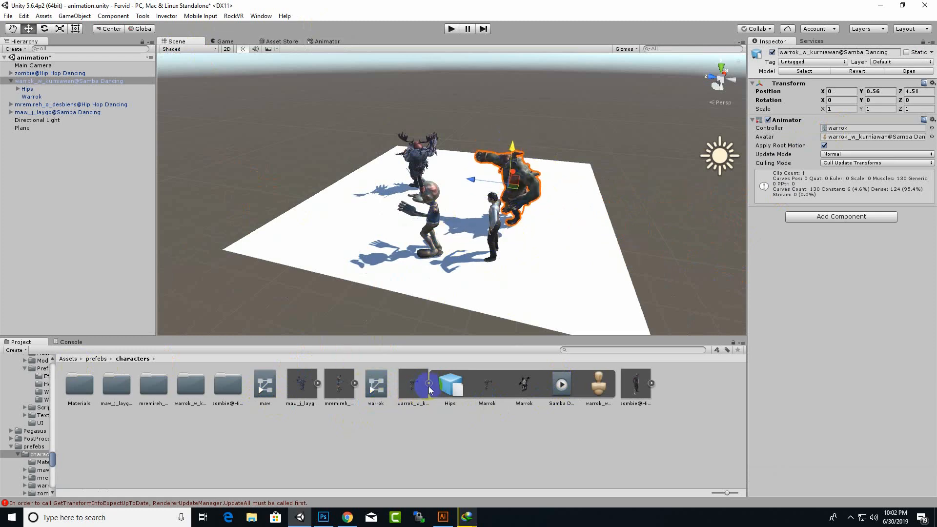
click(428, 385)
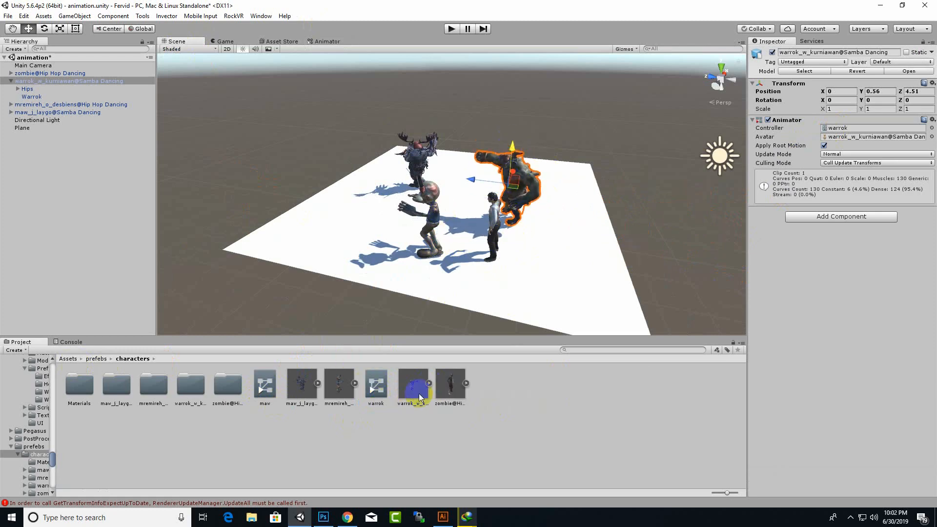
Create an Animator Controller named meri in the characters folder and open its state graph
click(96, 111)
right_click(393, 455)
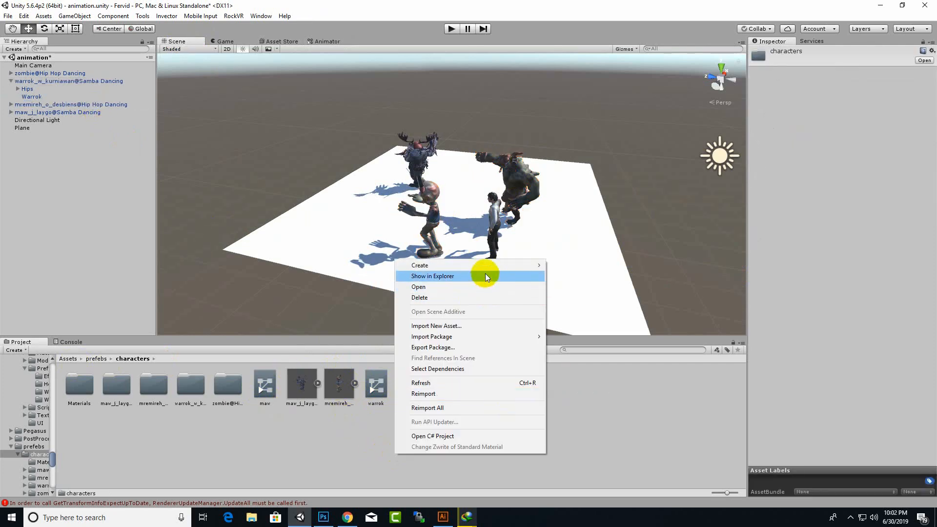
mouse_move(487, 267)
click(610, 398)
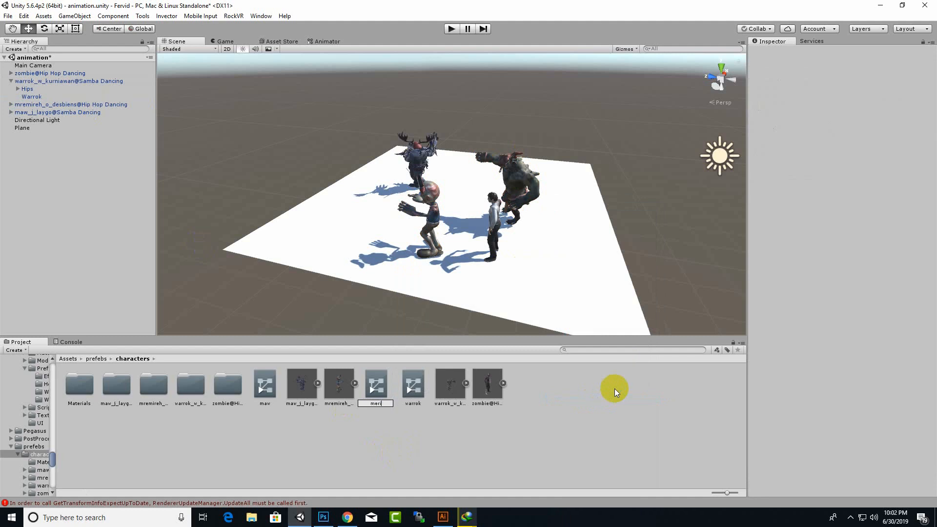
key(Return)
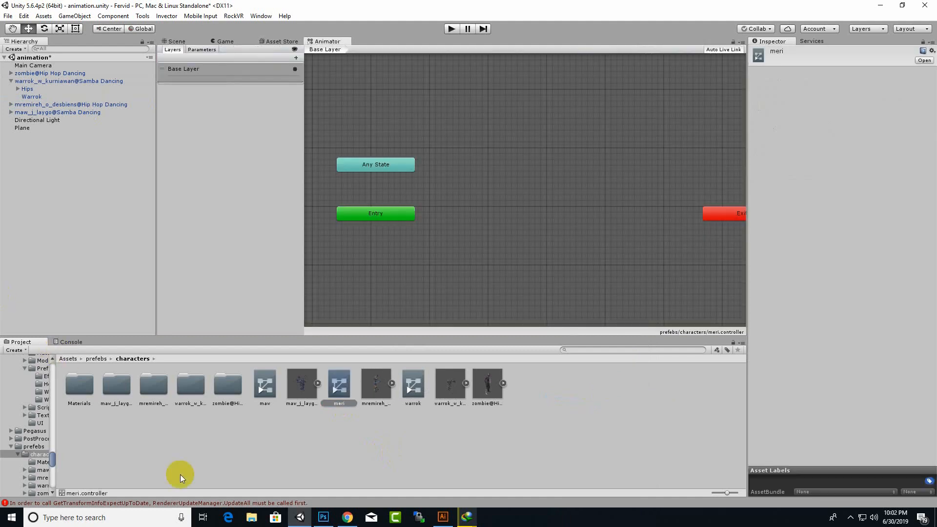
Add the mremireh_o_desbiens model's Hip Hop Dancing clip to the meri controller as its default state
click(393, 384)
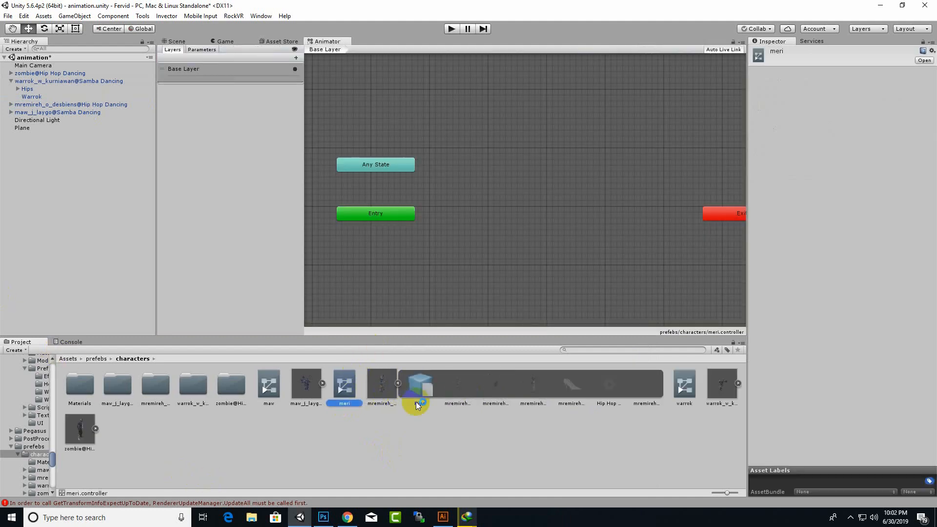
drag(608, 384, 492, 186)
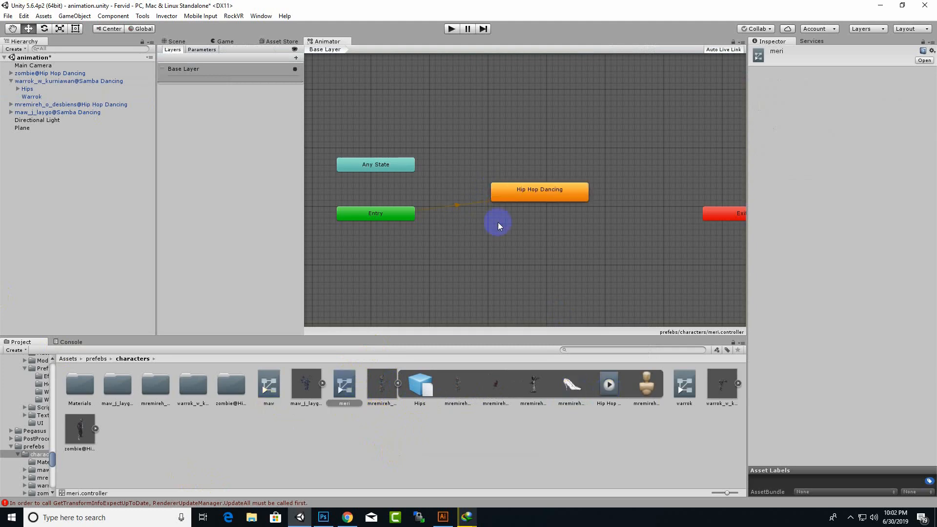
Assign the meri controller to the mremireh_o_desbiens character and move it onto the plane at about Y 0.54, Z 6.56
click(181, 42)
click(416, 275)
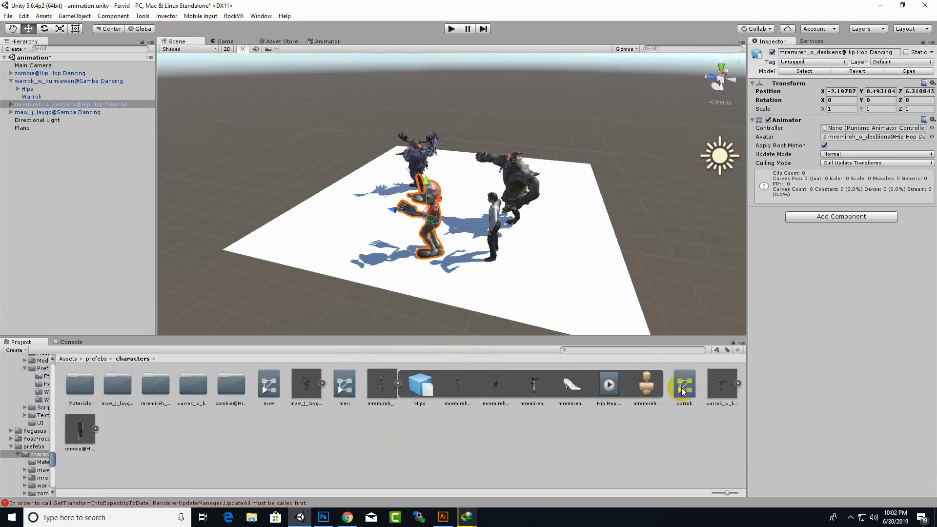
click(397, 384)
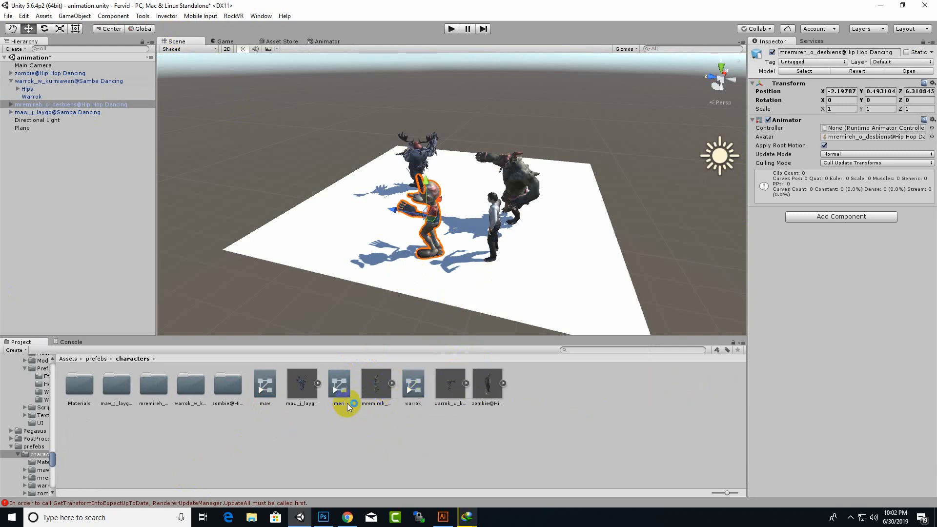
drag(346, 403, 854, 132)
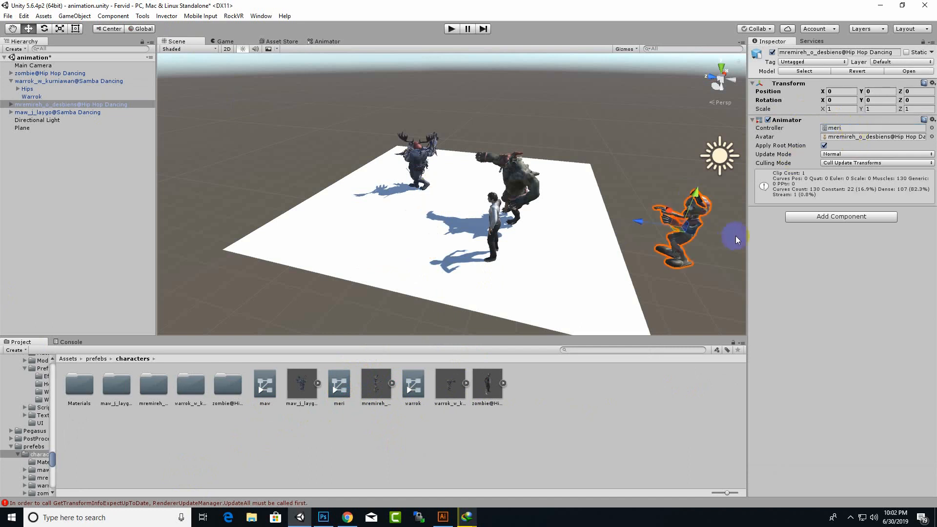
drag(645, 221, 355, 262)
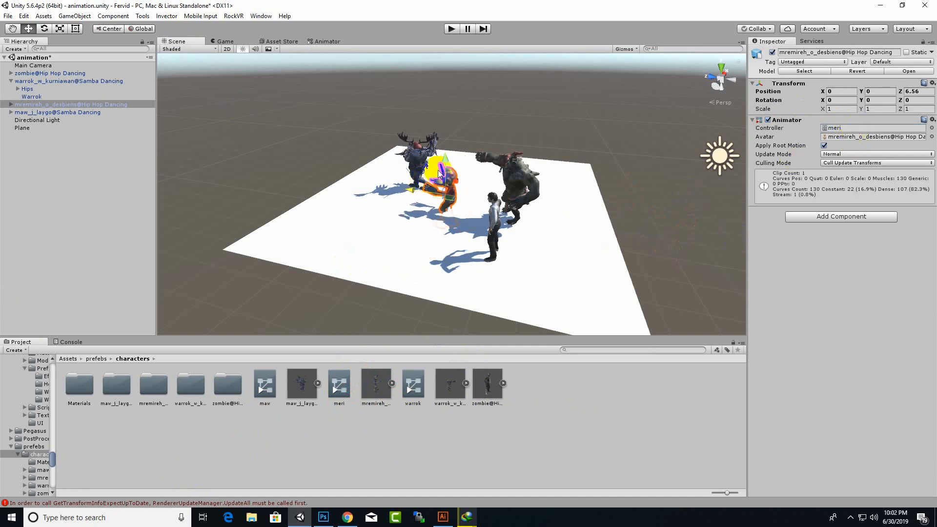
drag(445, 161, 444, 152)
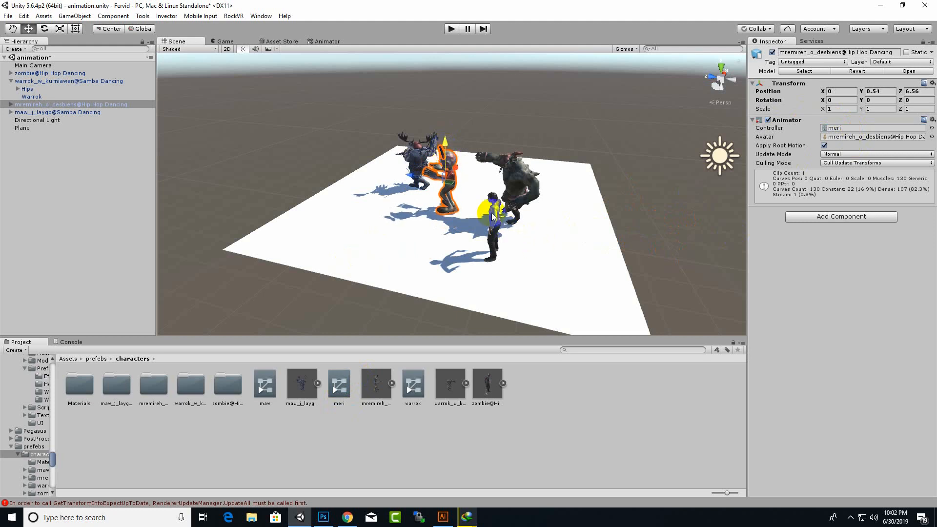
Create an Animator Controller named zoombie in the characters folder for the zombie character and open its state graph
click(494, 253)
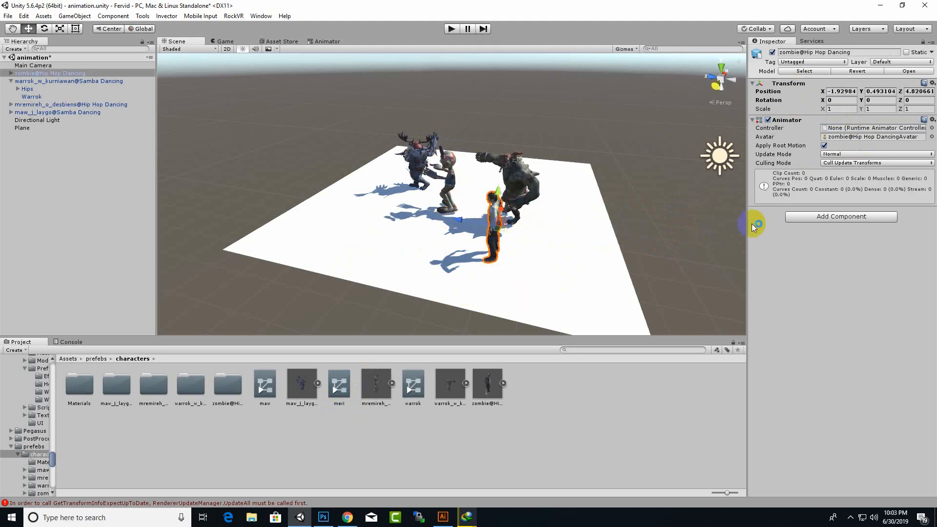
scroll(598, 218, up, 6)
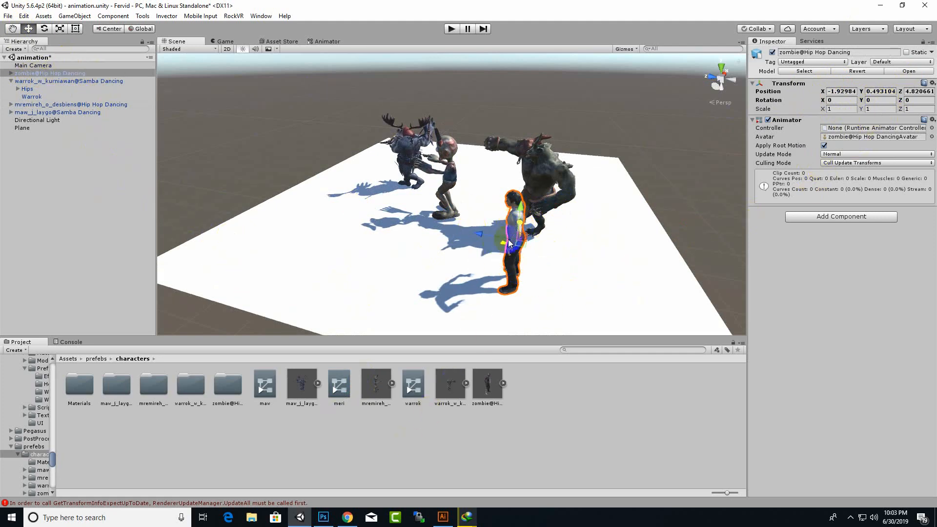
right_click(297, 466)
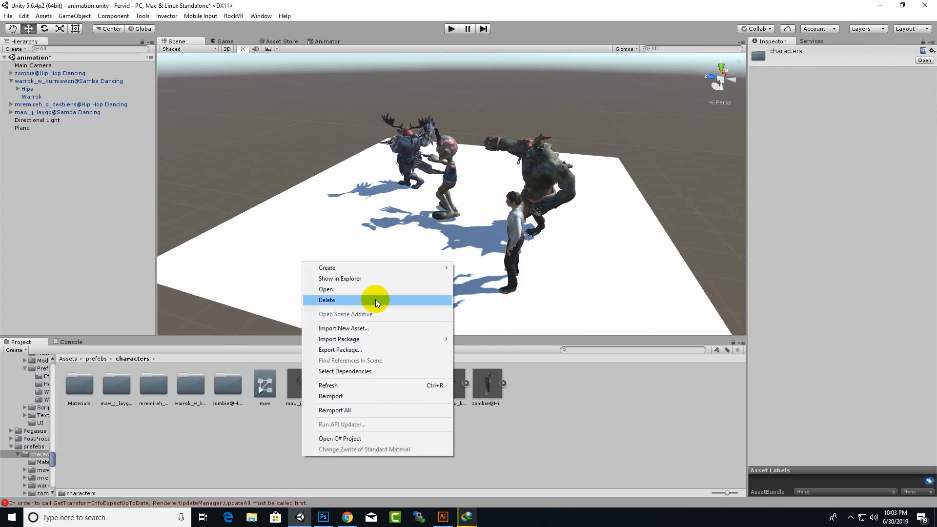
mouse_move(366, 266)
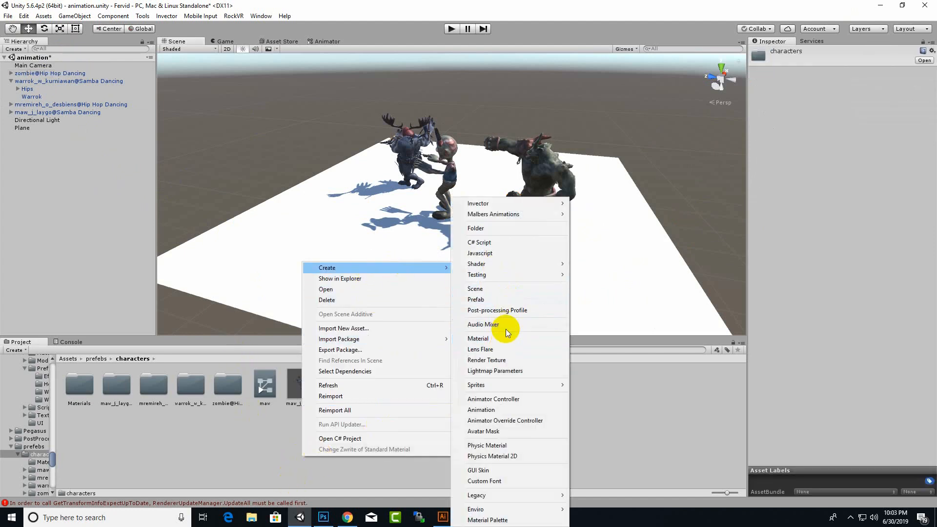
click(494, 398)
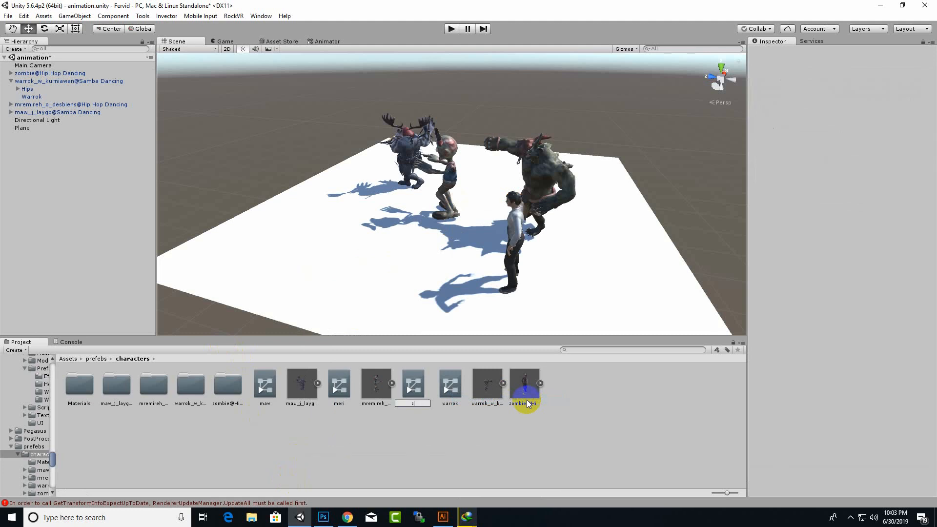
text(zoombie)
click(526, 399)
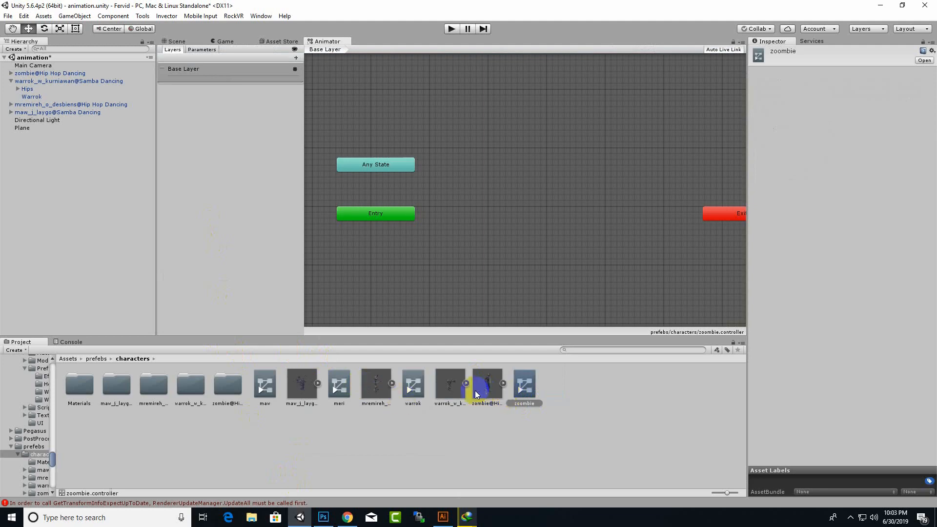
Add the zombie model's Hip Hop Dancing clip to the zoombie controller as its default state and save the scene
click(503, 383)
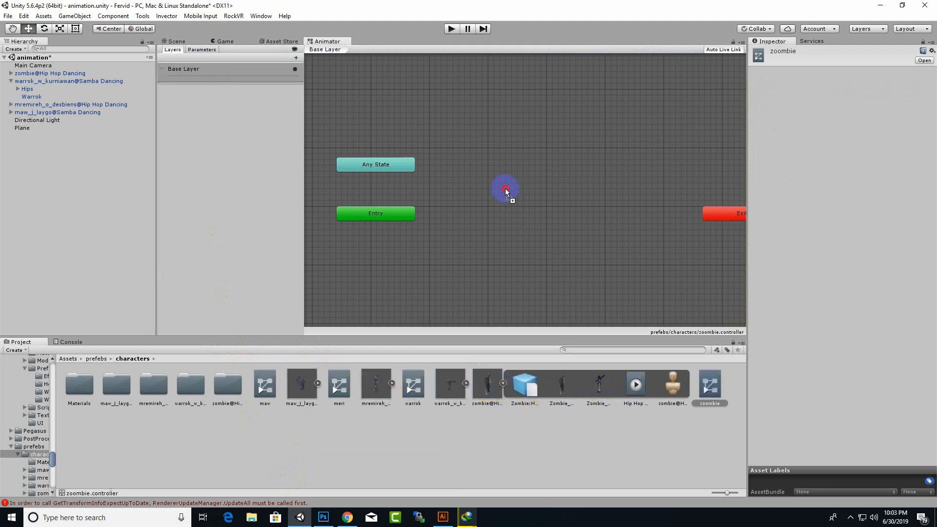
drag(505, 192, 506, 193)
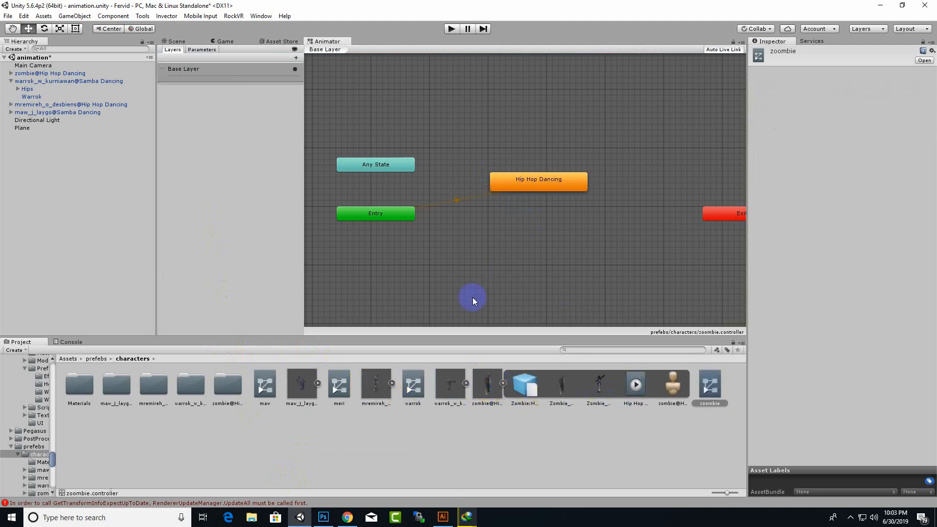
click(177, 41)
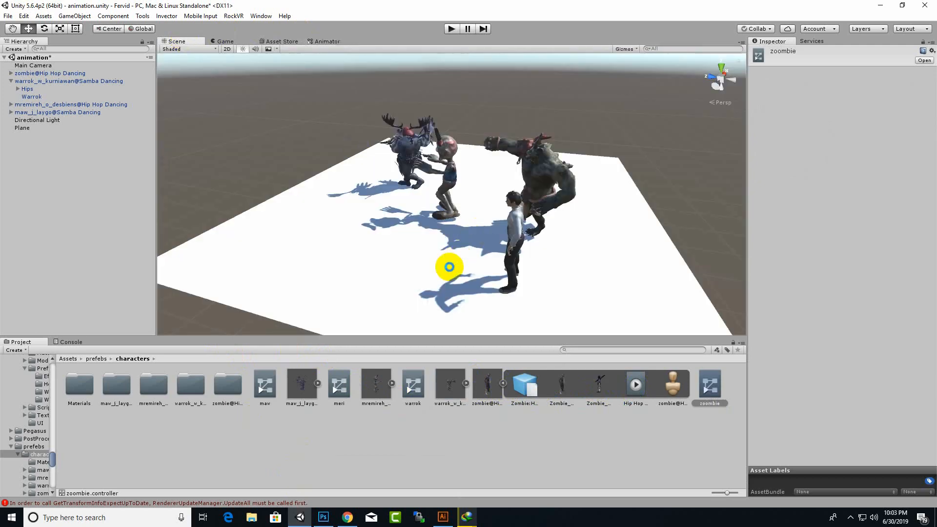
key(ctrl+s)
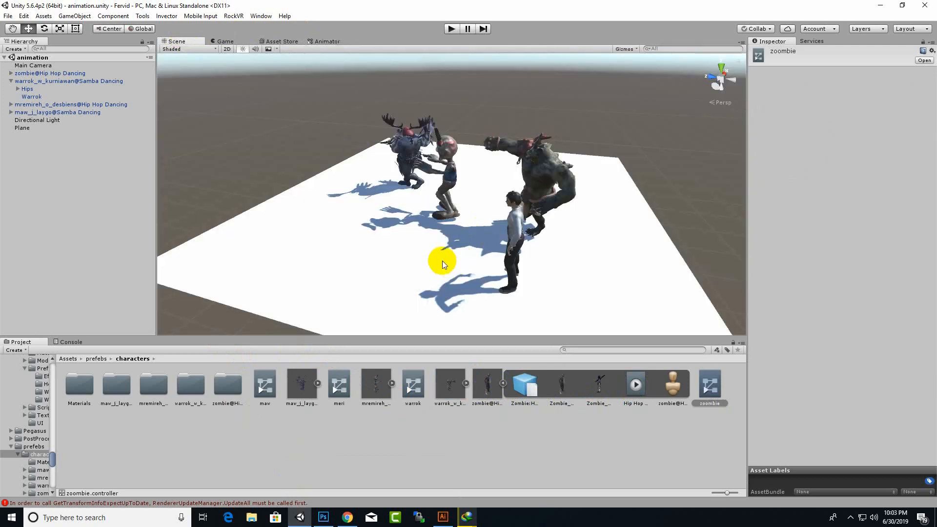
Assign the zoombie controller to the zombie character and move it onto the plane at about X -1.22, Y 0.58, Z 3.73
click(514, 228)
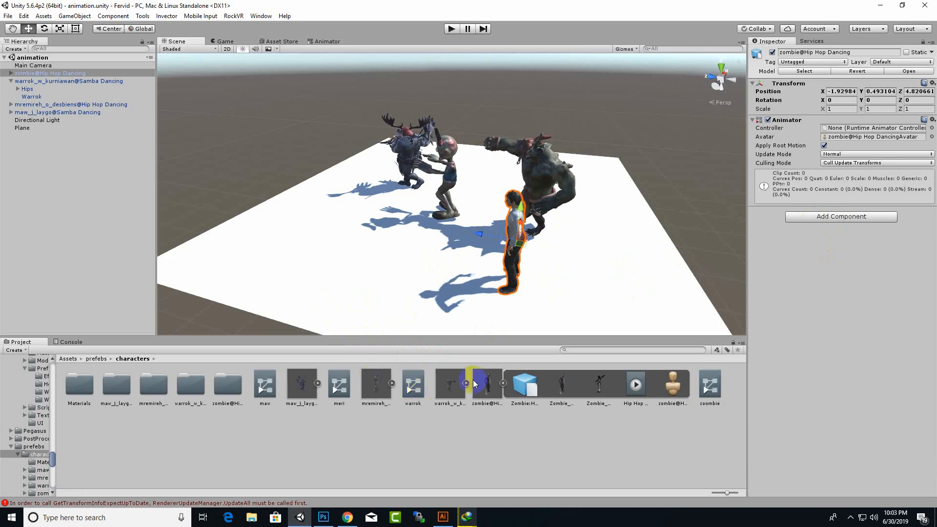
drag(717, 389, 846, 128)
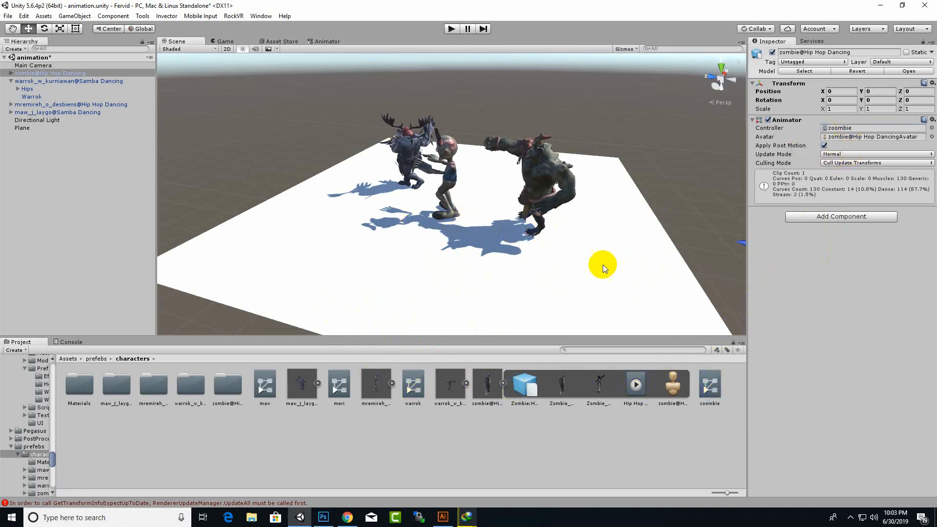
scroll(602, 264, down, 3)
drag(630, 238, 481, 244)
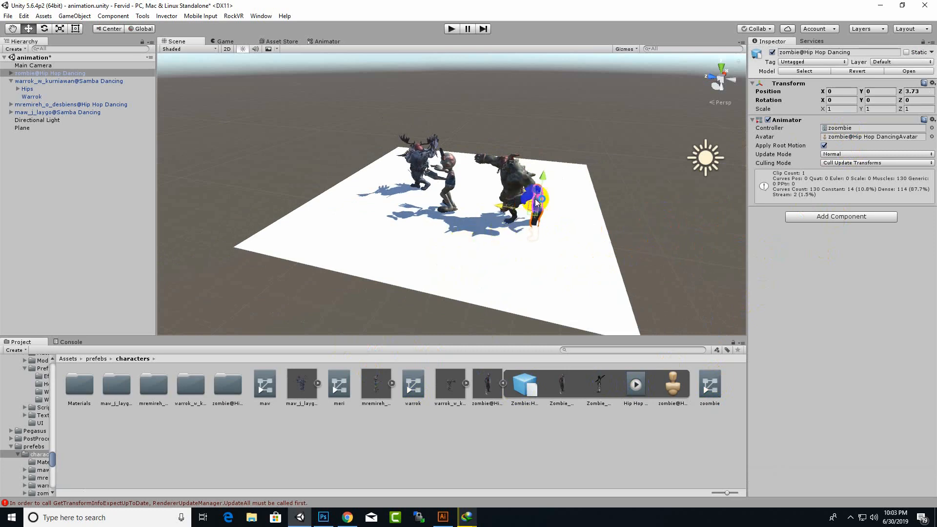
drag(536, 202, 550, 183)
Play the scene to check the characters' dancing, stop it, and save the scene
click(451, 29)
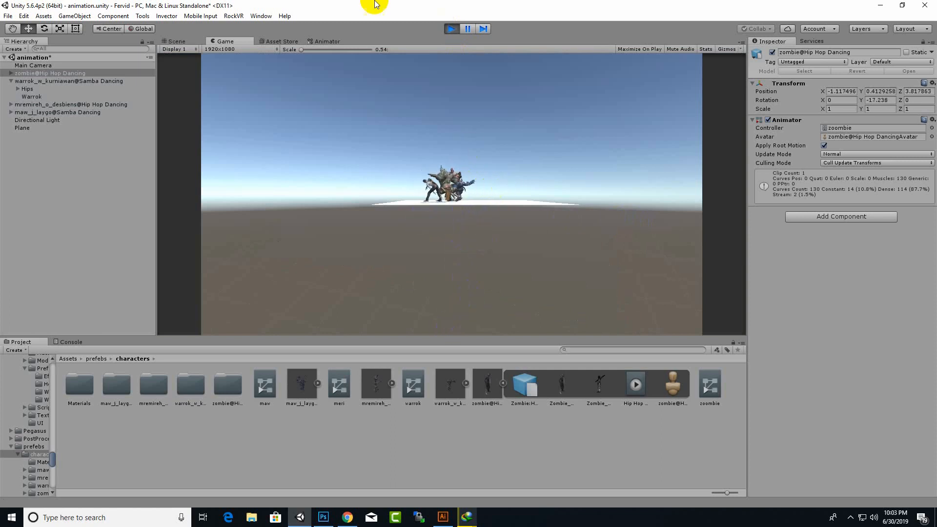
click(454, 29)
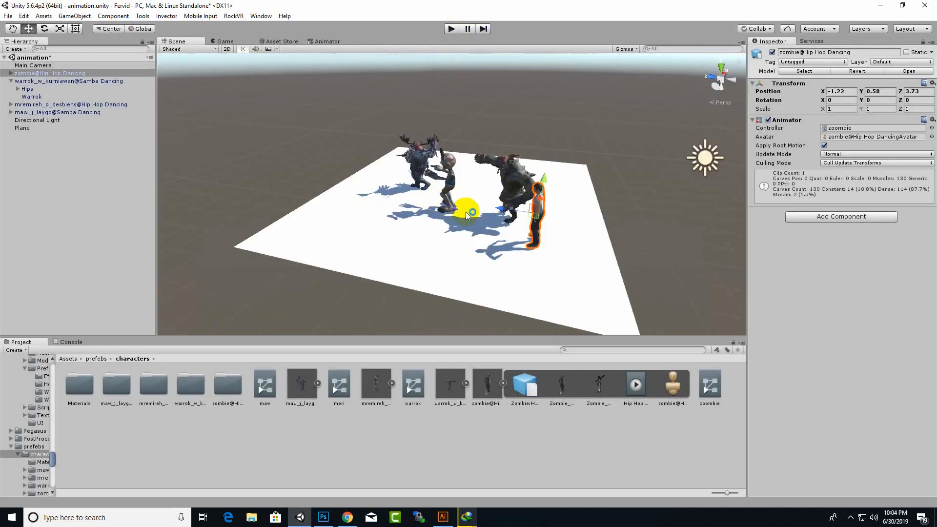
click(10, 81)
scroll(560, 219, down, 2)
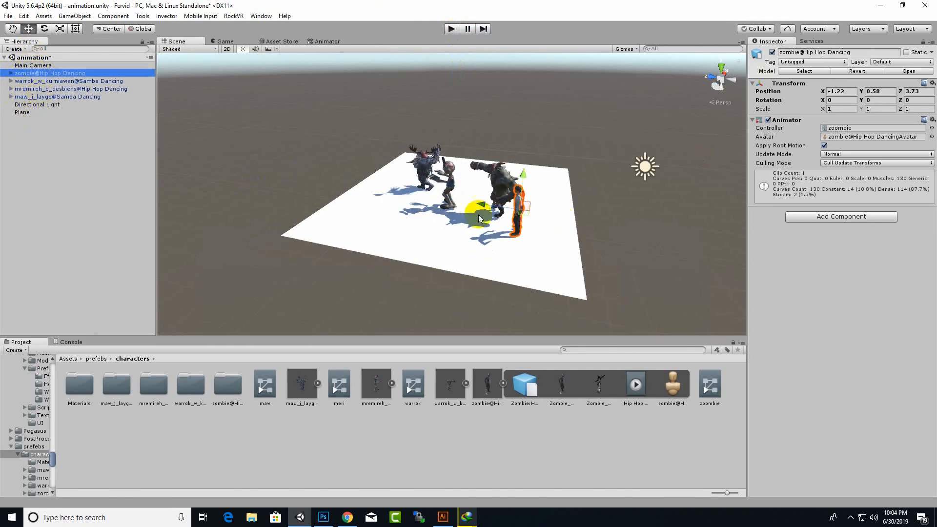
scroll(481, 212, up, 2)
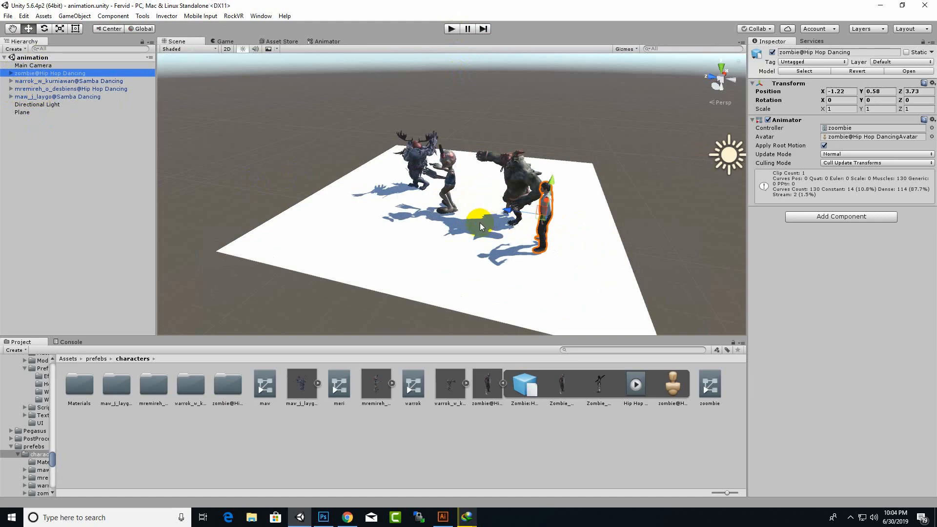
scroll(481, 222, down, 2)
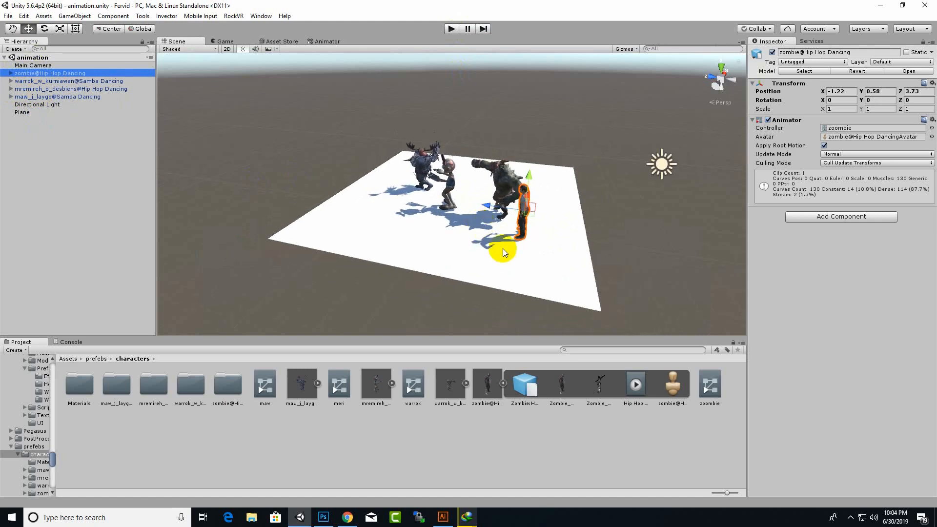
Scale the plane uniformly to about 9.72
click(481, 265)
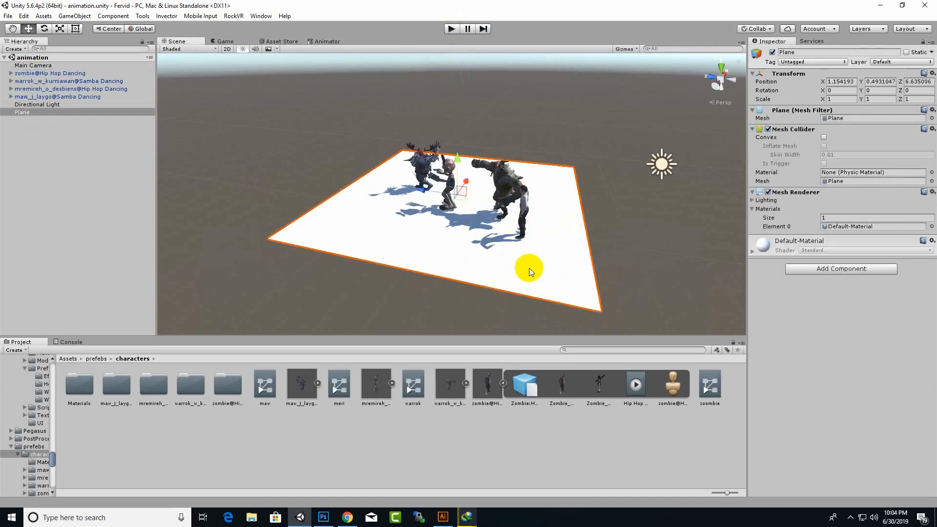
click(60, 29)
drag(458, 195, 396, 236)
scroll(432, 217, down, 5)
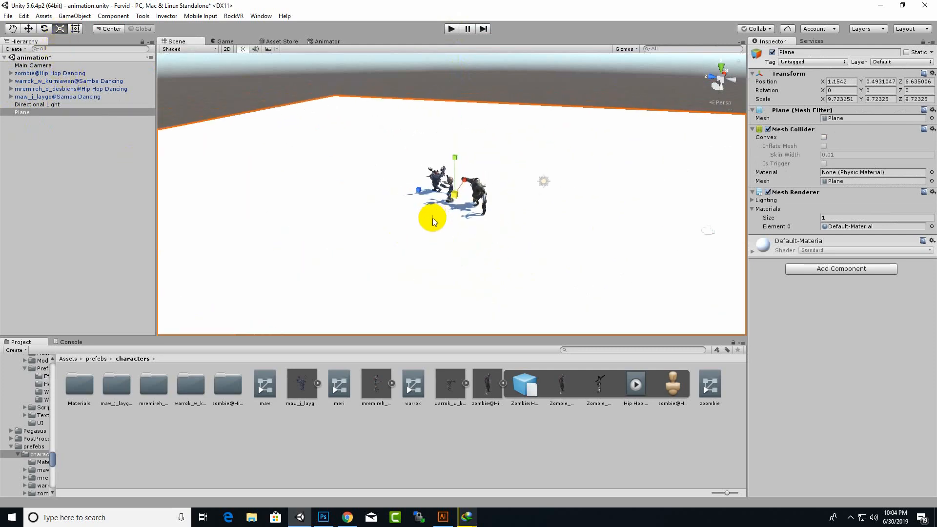
Look through the project's top-level asset folders, including Enviro - Dynamic Enviroment, for an environment to put around the characters
click(64, 358)
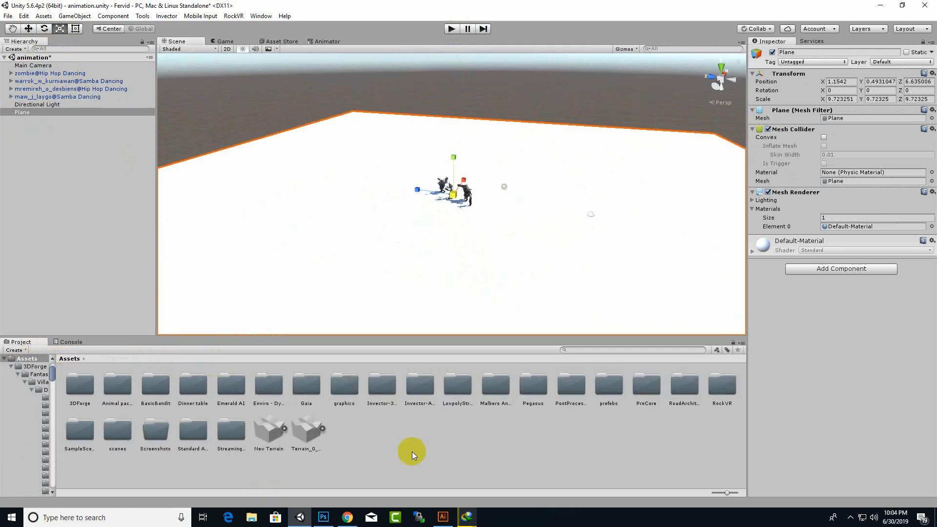
double_click(268, 389)
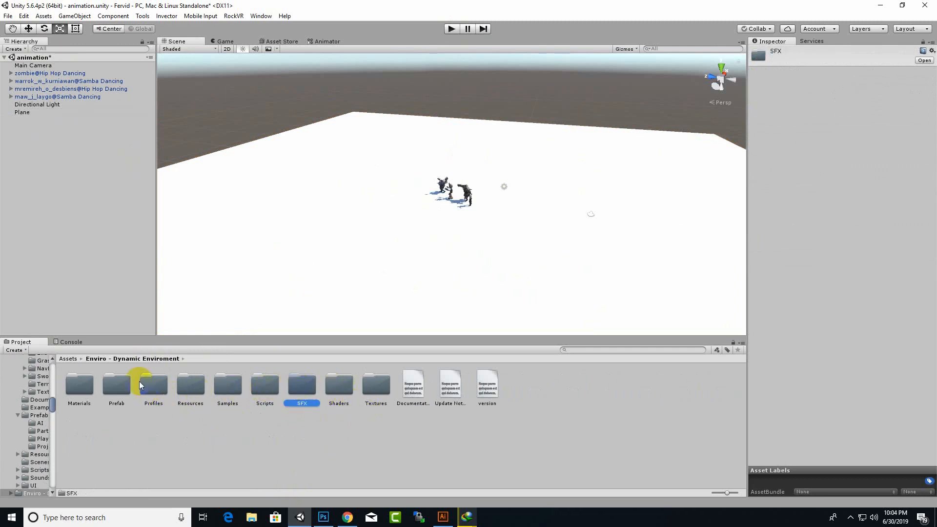
click(72, 364)
scroll(433, 216, up, 3)
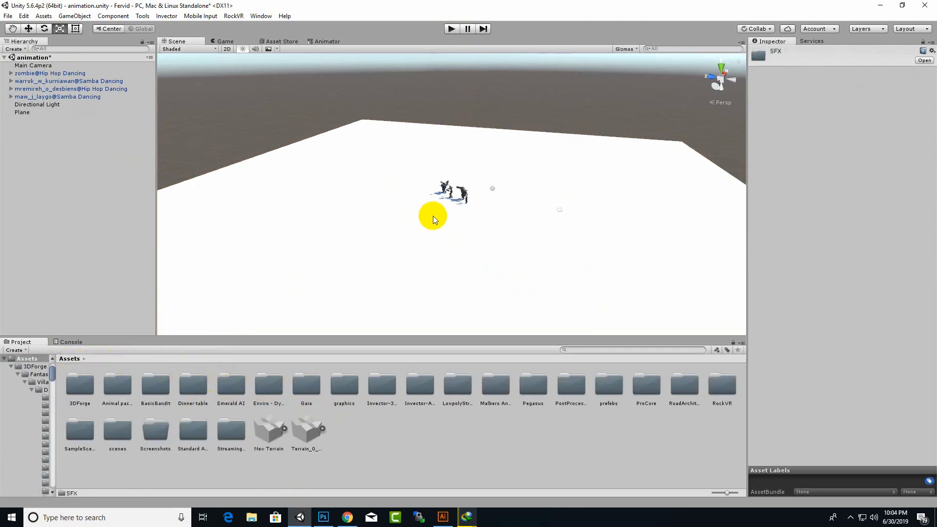
click(225, 390)
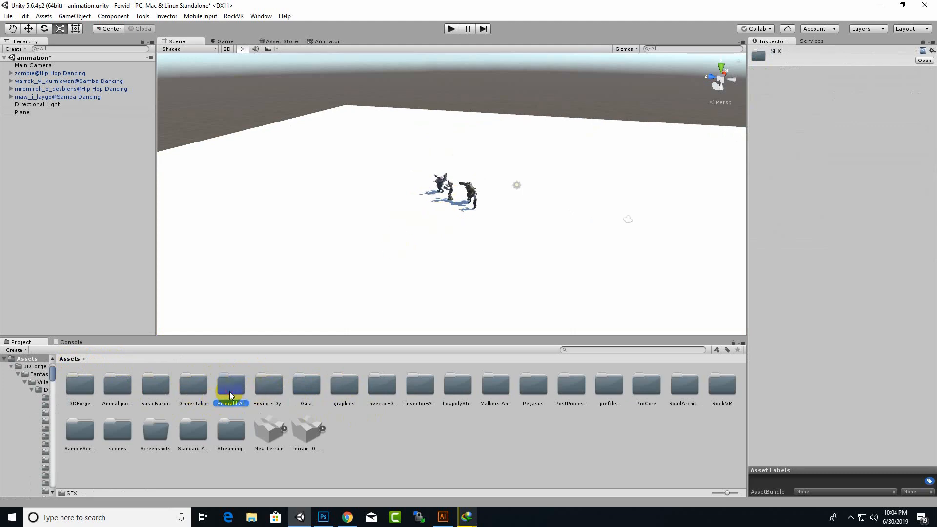
click(118, 388)
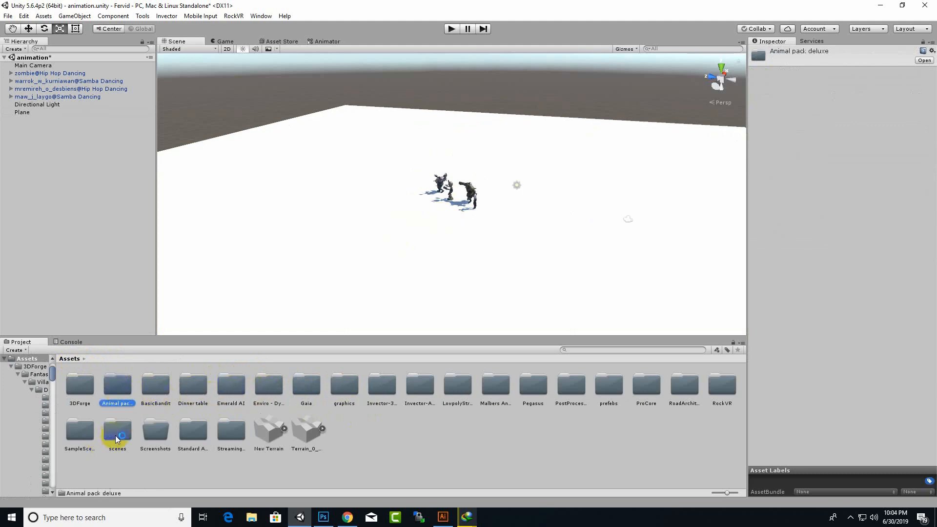
drag(117, 439, 611, 399)
click(463, 409)
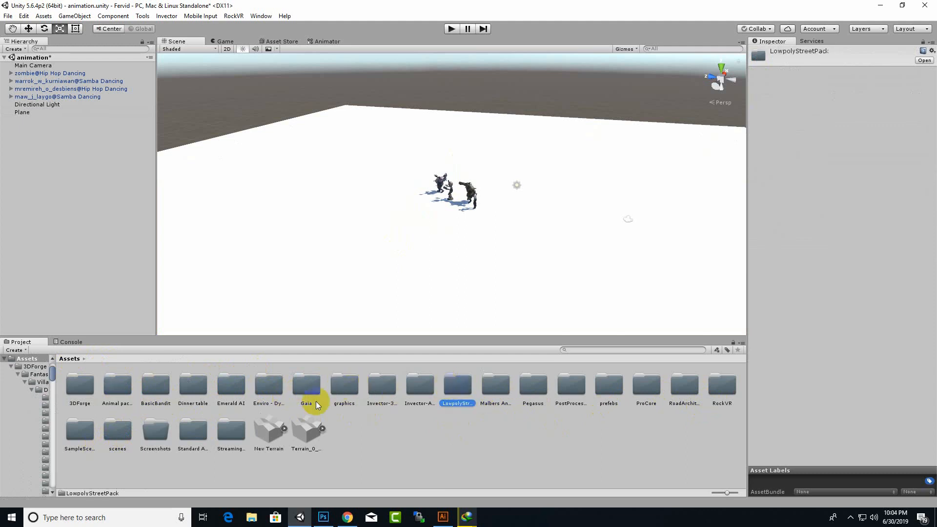
Place the warehouse model from the prefebs folder on the plane and move it to about Y 0.57, Z 3.27
double_click(608, 388)
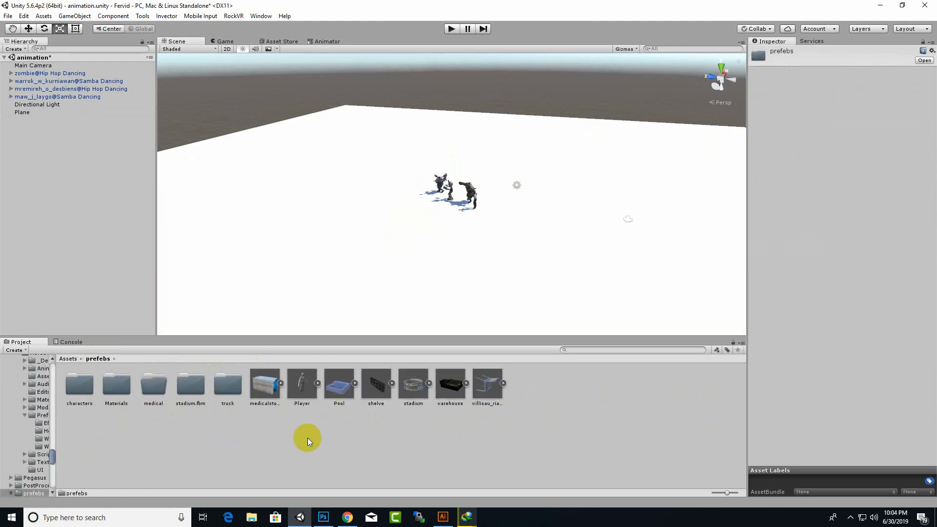
click(416, 399)
drag(457, 394, 374, 212)
drag(256, 219, 328, 235)
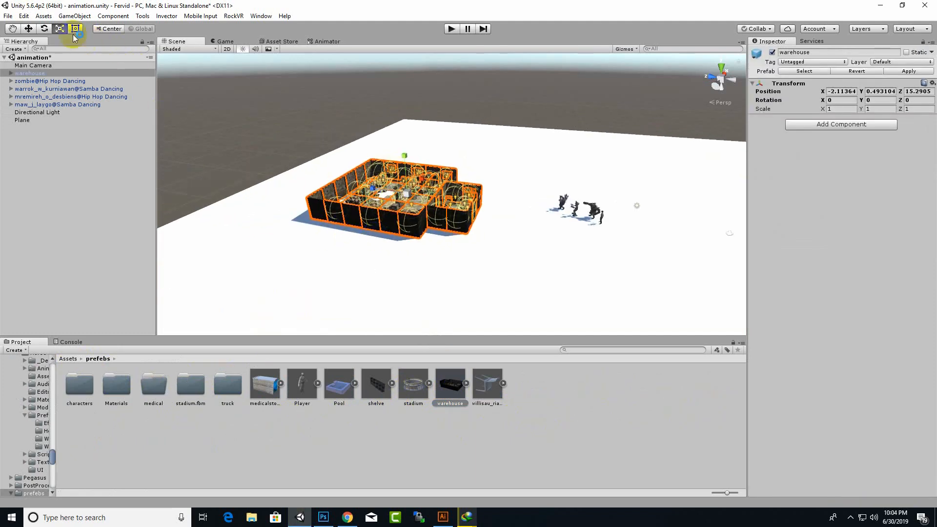
click(28, 28)
drag(445, 229, 481, 220)
scroll(483, 218, up, 5)
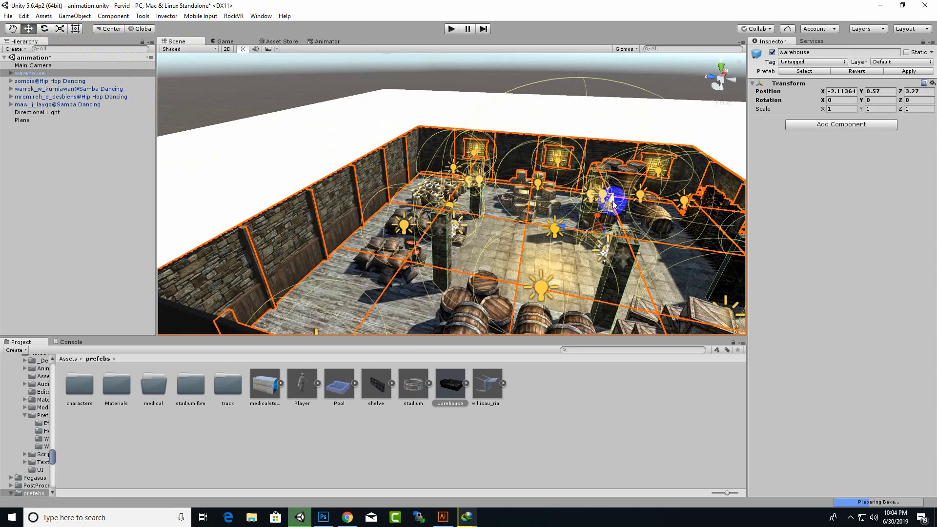
Examine the warehouse's interior and the outside of its front door
click(483, 258)
right_click(704, 203)
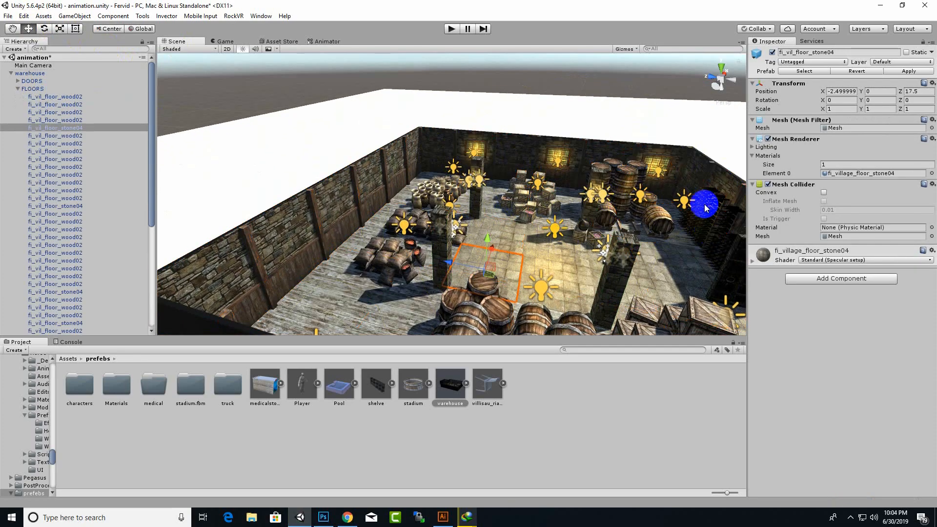
scroll(455, 238, down, 1)
alt+drag(455, 238, 265, 215)
click(20, 73)
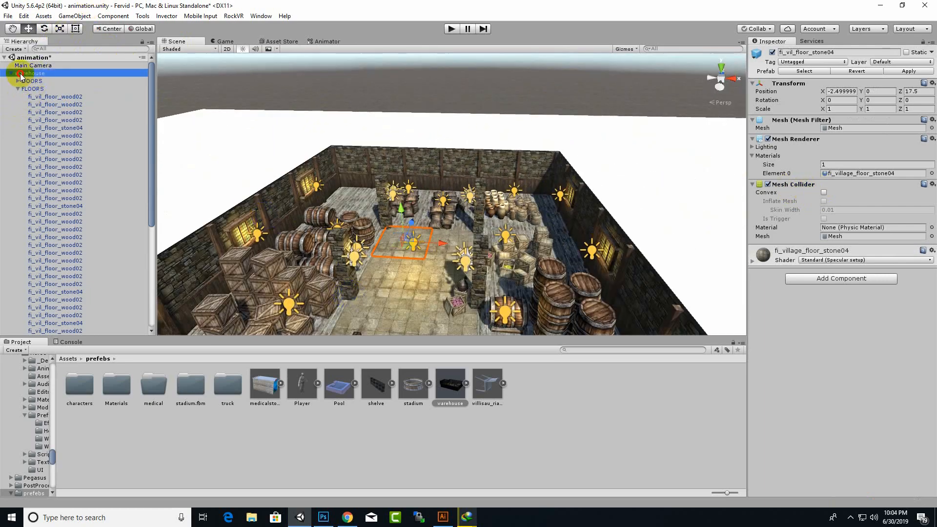
click(11, 73)
key(f)
middle_drag(446, 261, 488, 203)
middle_drag(434, 292, 454, 241)
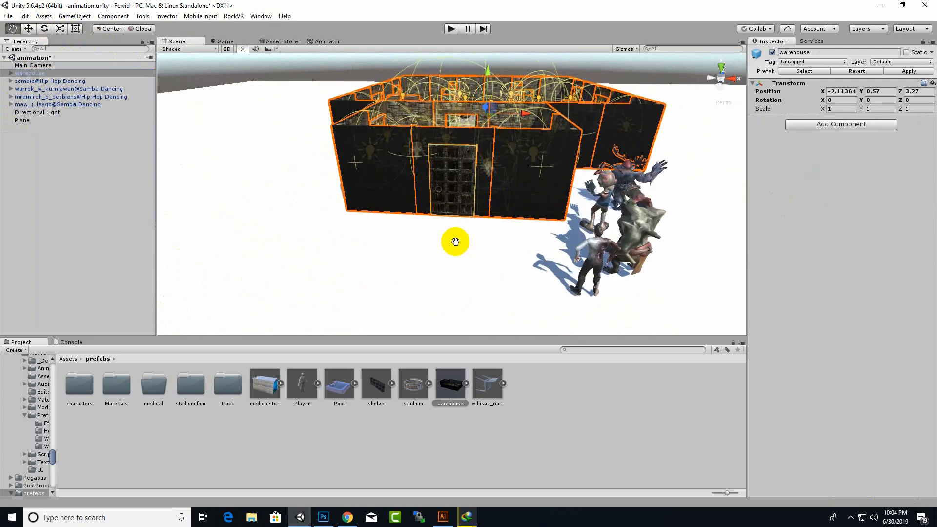
Swing the warehouse's front door open to a Y rotation of about -149.67 and shift it to about X -1.68, Z 4.19
click(458, 174)
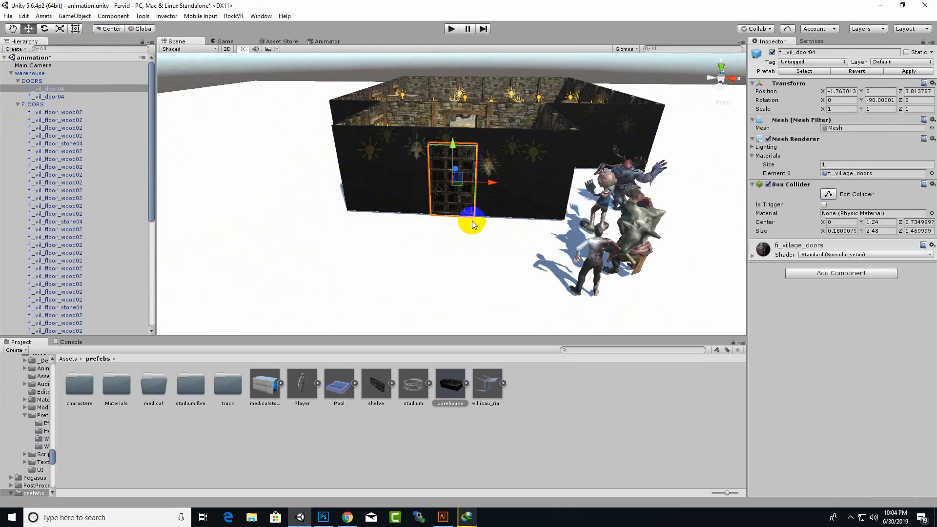
click(44, 28)
drag(397, 205, 540, 188)
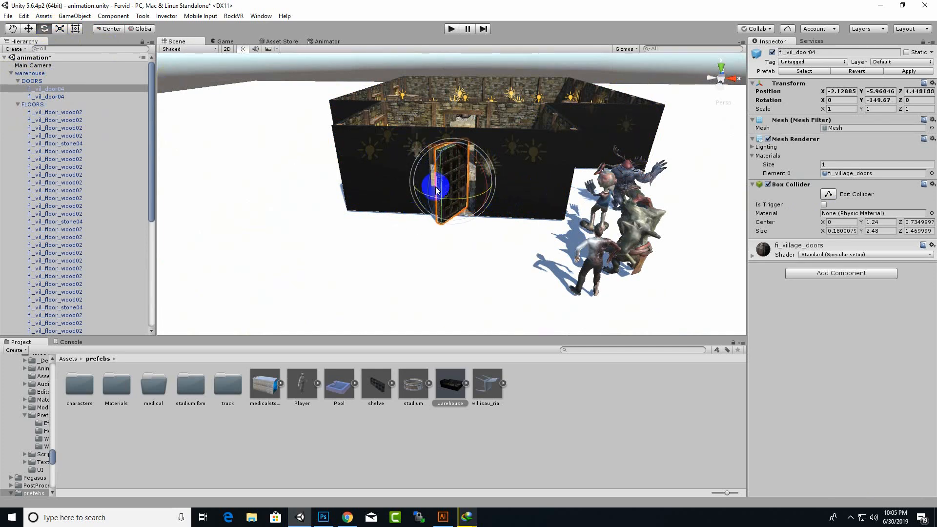
click(29, 28)
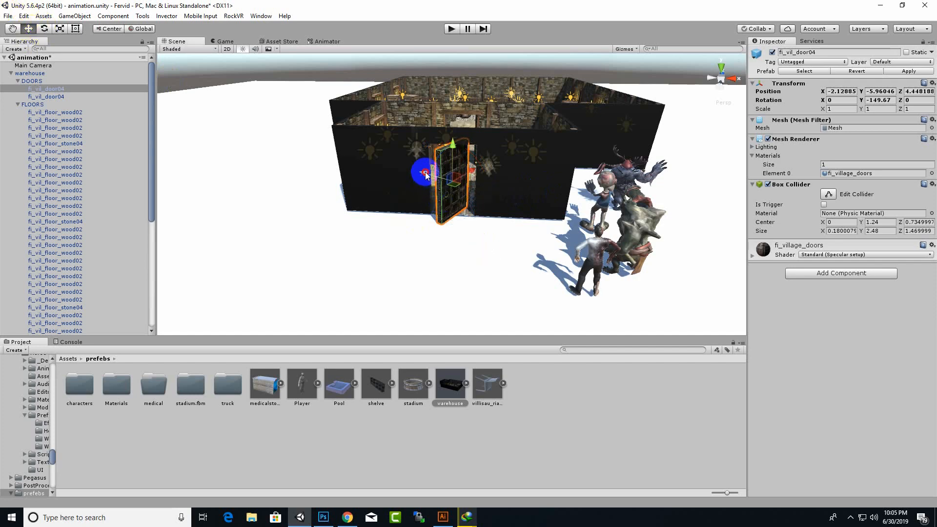
drag(422, 168, 441, 177)
Move all four dancing characters together onto the stone floor inside the warehouse's main room
scroll(503, 219, down, 2)
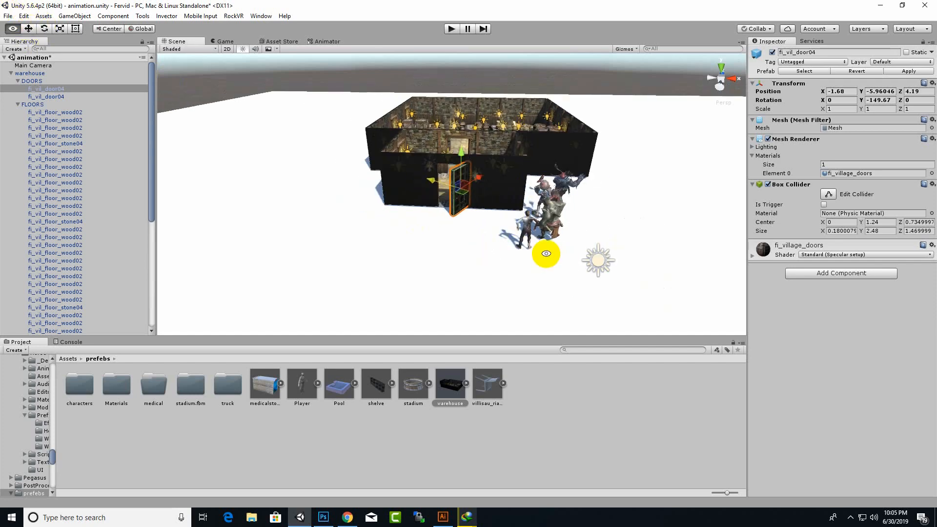
alt+drag(546, 253, 544, 285)
click(585, 289)
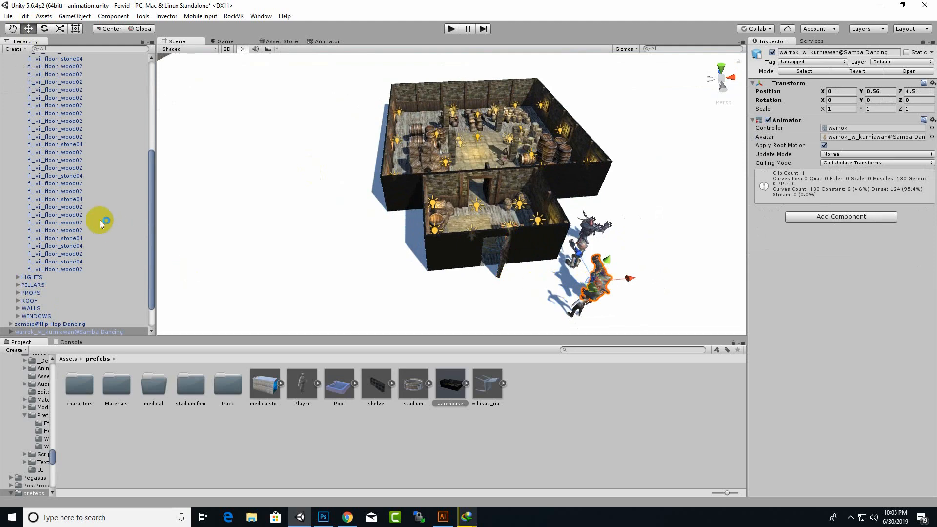
ctrl+click(54, 324)
scroll(97, 292, down, 2)
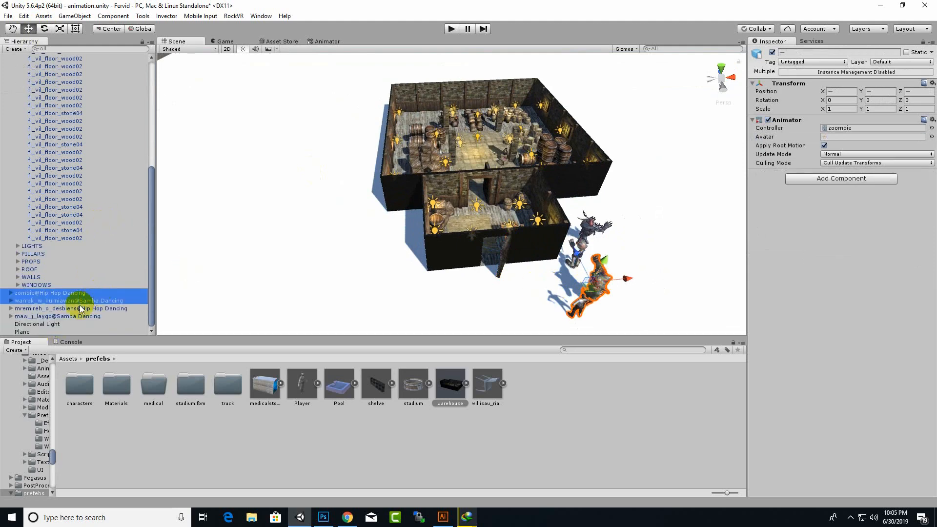
ctrl+click(60, 308)
ctrl+click(57, 317)
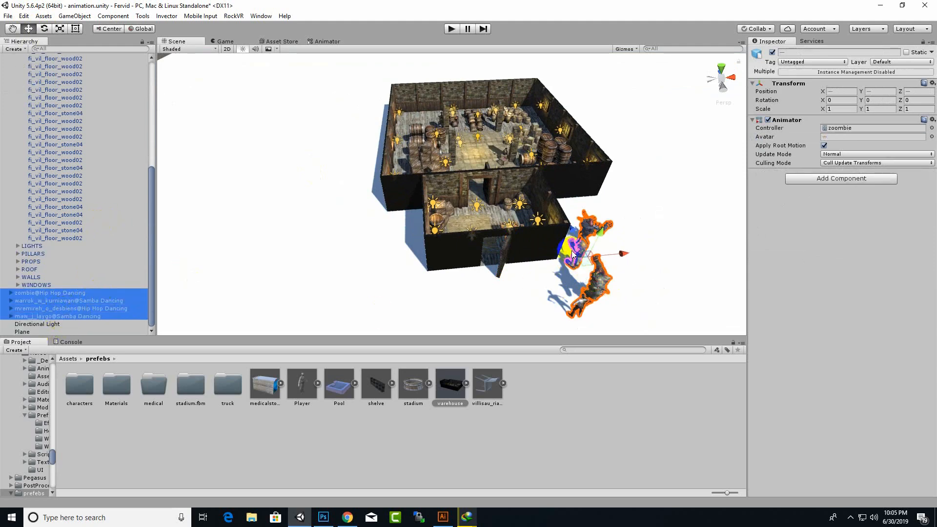
drag(568, 242, 473, 38)
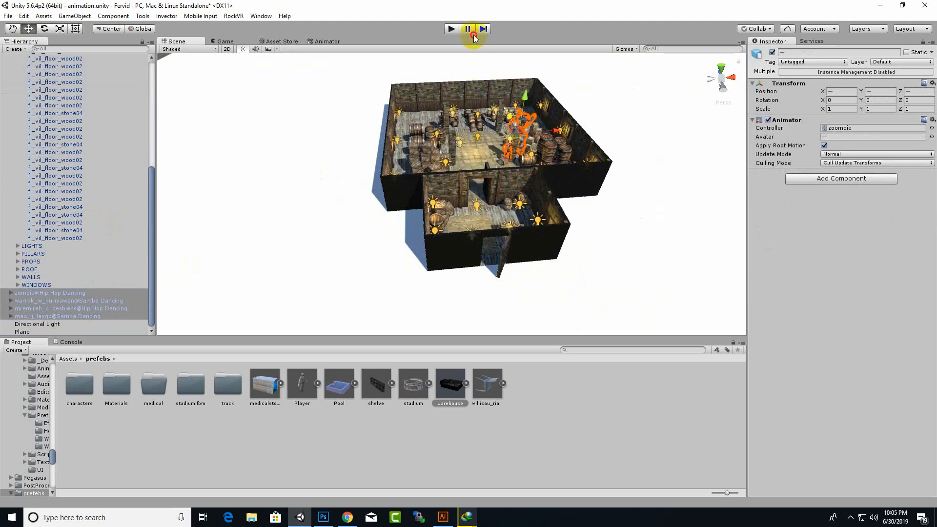
drag(550, 128, 519, 144)
key(f)
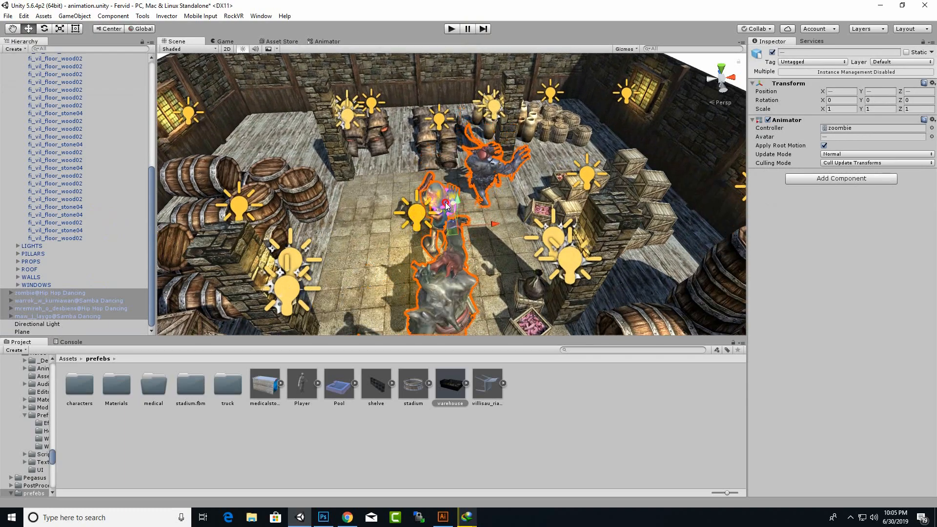
Rotate all four dancing characters together to a Y rotation of about -26.03
key(f)
scroll(514, 184, down, 6)
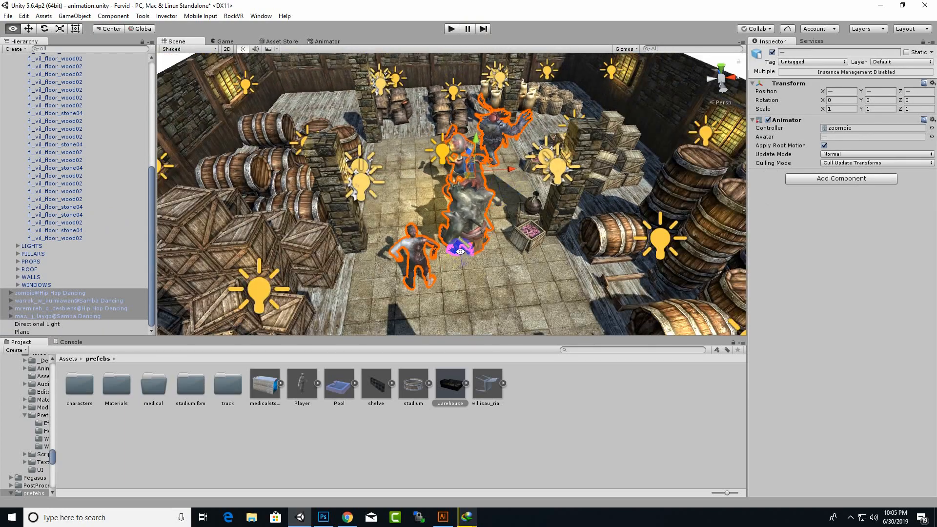
alt+drag(459, 245, 495, 213)
click(44, 29)
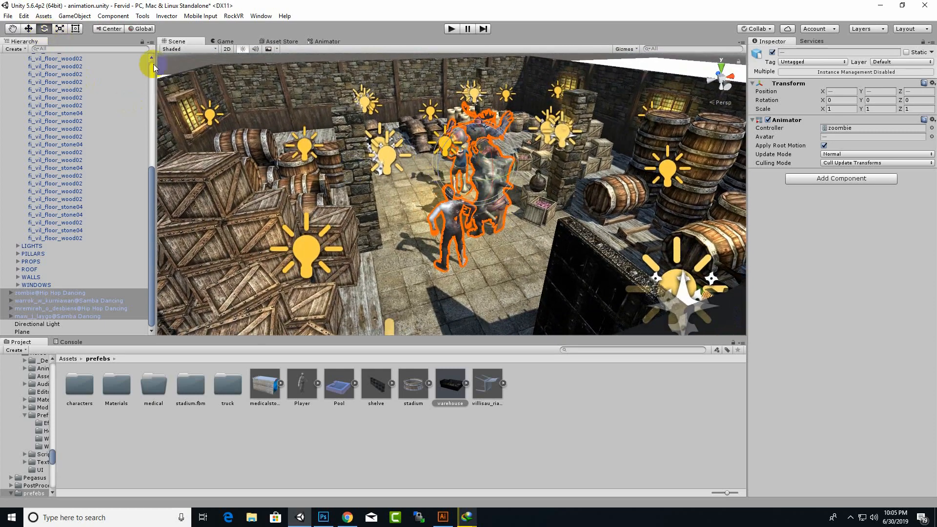
drag(484, 179, 520, 184)
click(28, 28)
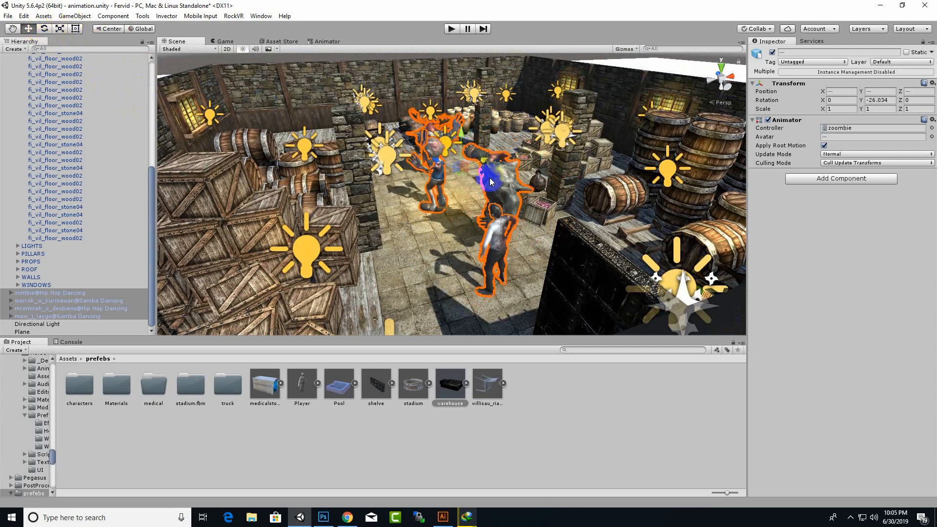
Turn the zombie character to a Y rotation of about -104.07
click(498, 249)
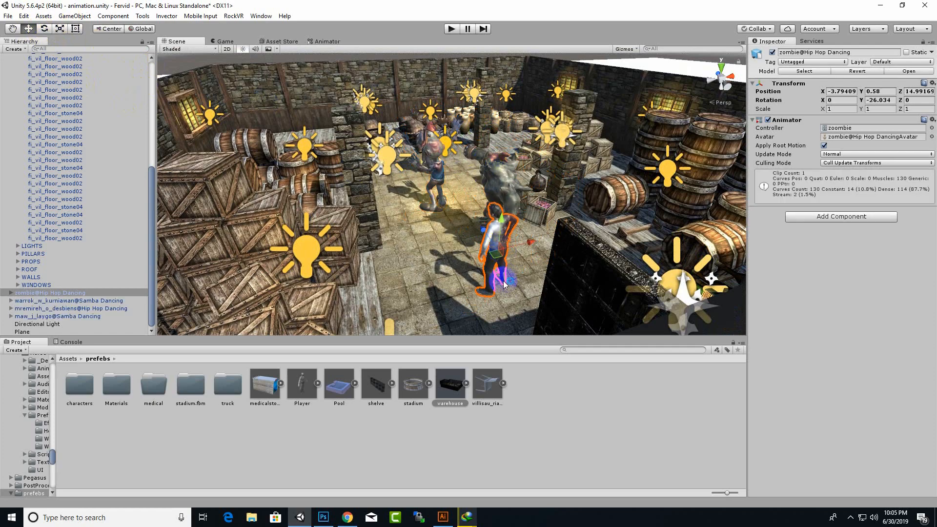
click(45, 29)
drag(513, 277, 618, 278)
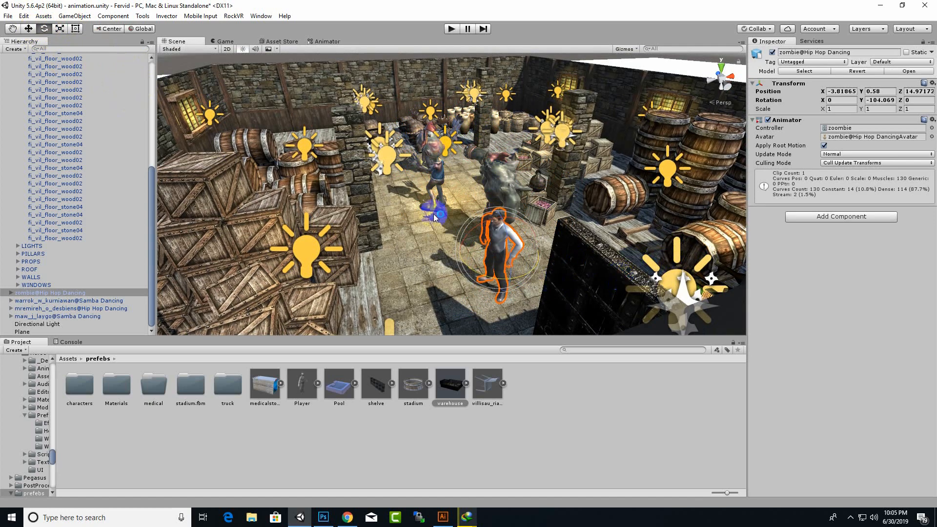
Turn the warrok character to a Y rotation of about -64.78 and the mremireh character to about -90.26
click(497, 176)
drag(575, 209, 556, 221)
alt+drag(441, 240, 454, 257)
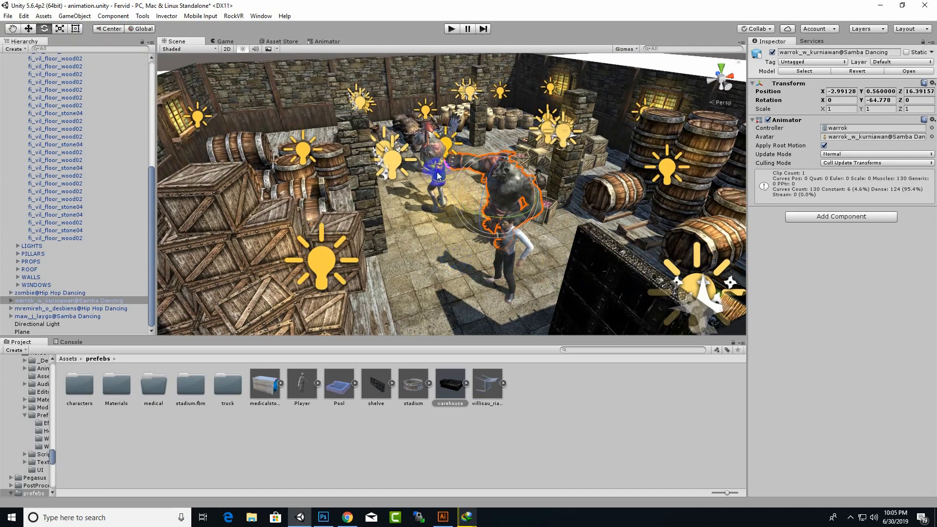
click(443, 220)
drag(441, 193, 528, 173)
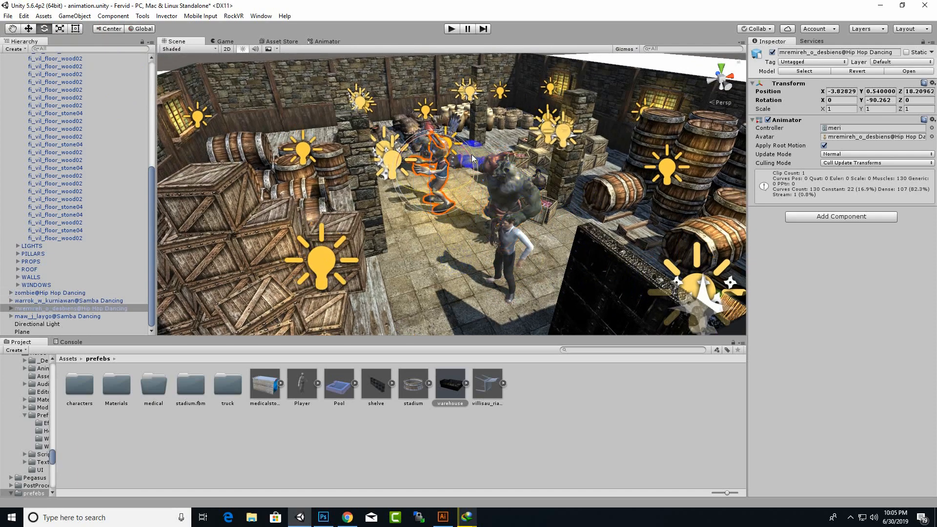
alt+drag(467, 159, 309, 218)
Turn the maw character to a Y rotation of about 174.55 and raise it to Y 0.56
click(439, 189)
scroll(308, 217, up, 2)
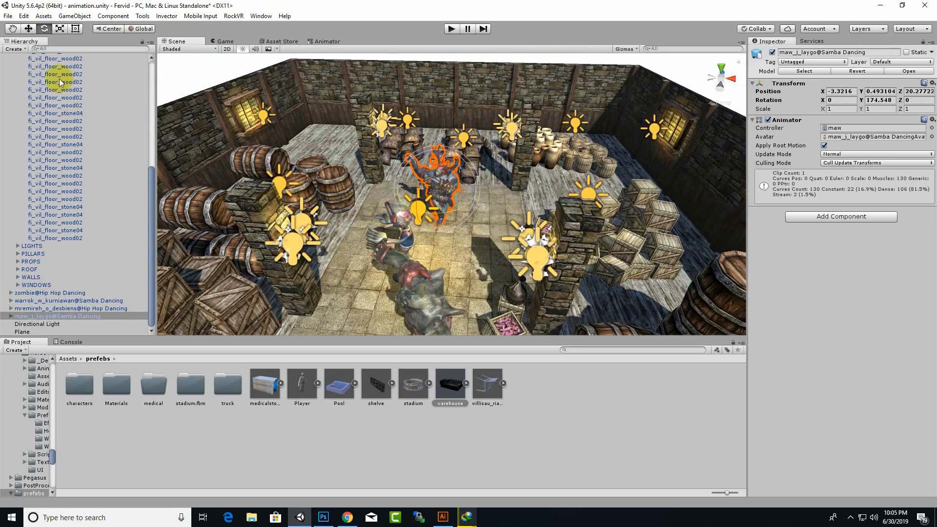
click(24, 15)
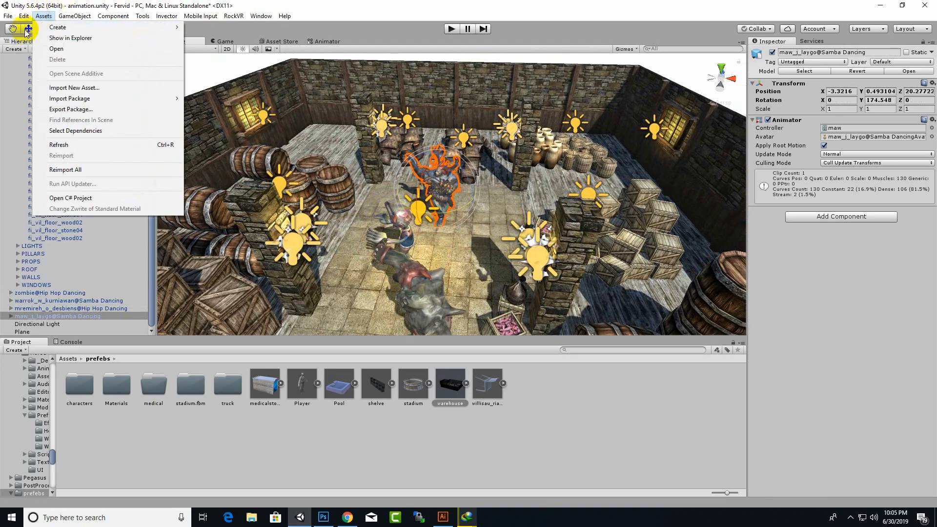
click(26, 29)
scroll(448, 190, up, 2)
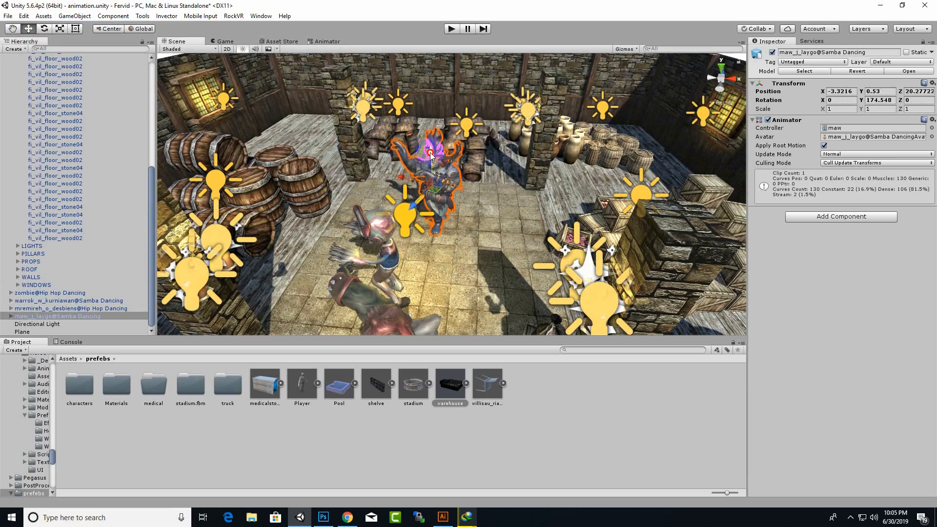
Examine how the dancing characters stand on the stone floor and how the warehouse looks from outside
right_drag(484, 259, 532, 210)
scroll(540, 242, down, 2)
middle_drag(541, 244, 492, 181)
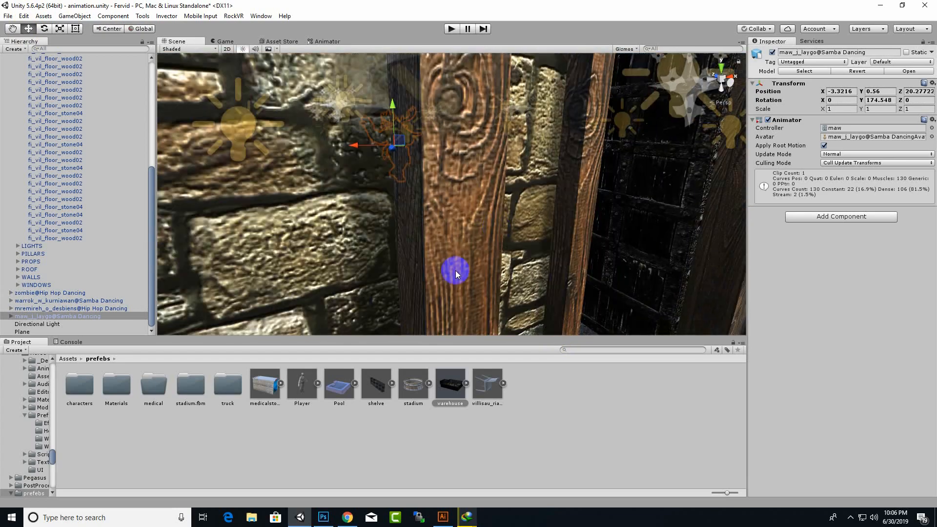
scroll(462, 265, down, 5)
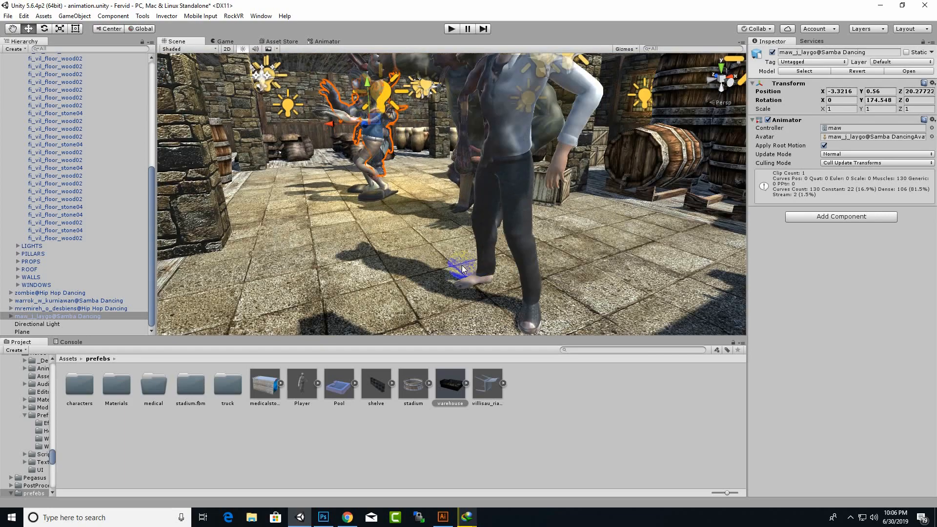
mouse_move(462, 264)
alt+mouse_down()
mouse_move(474, 284)
mouse_move(521, 307)
mouse_move(497, 277)
mouse_move(440, 280)
mouse_move(451, 277)
alt+mouse_up()
scroll(508, 285, down, 3)
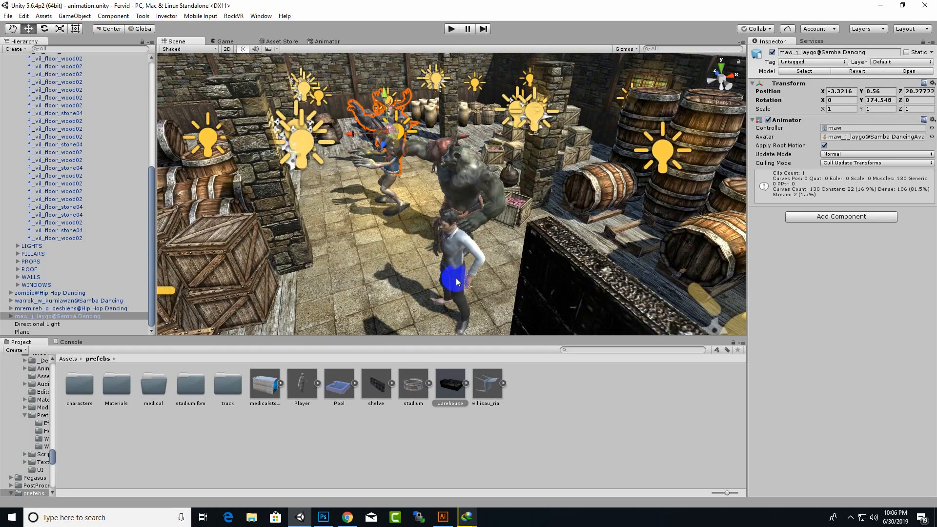
scroll(537, 269, down, 8)
mouse_move(538, 268)
alt+mouse_down()
mouse_move(613, 274)
mouse_move(480, 286)
mouse_move(549, 272)
alt+mouse_up()
Create a new material named ground in the prefebs folder
click(595, 285)
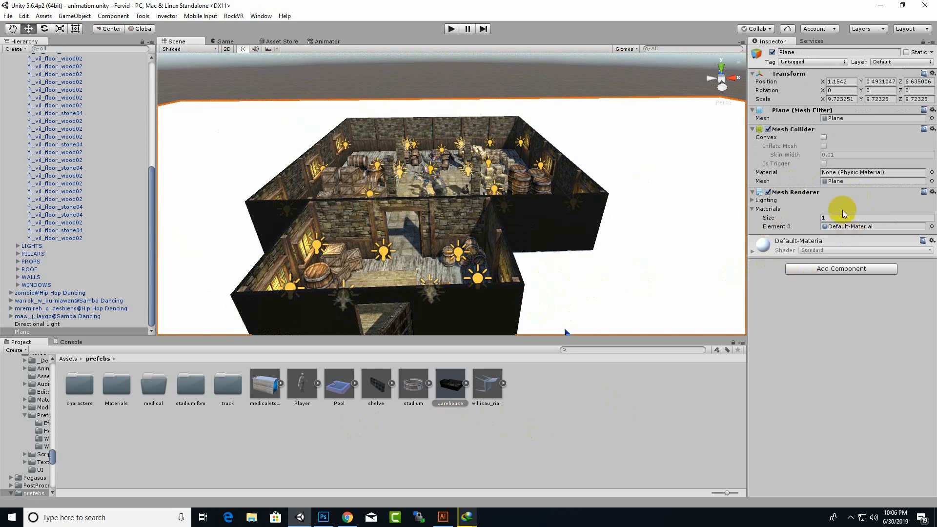
right_click(607, 431)
mouse_move(667, 242)
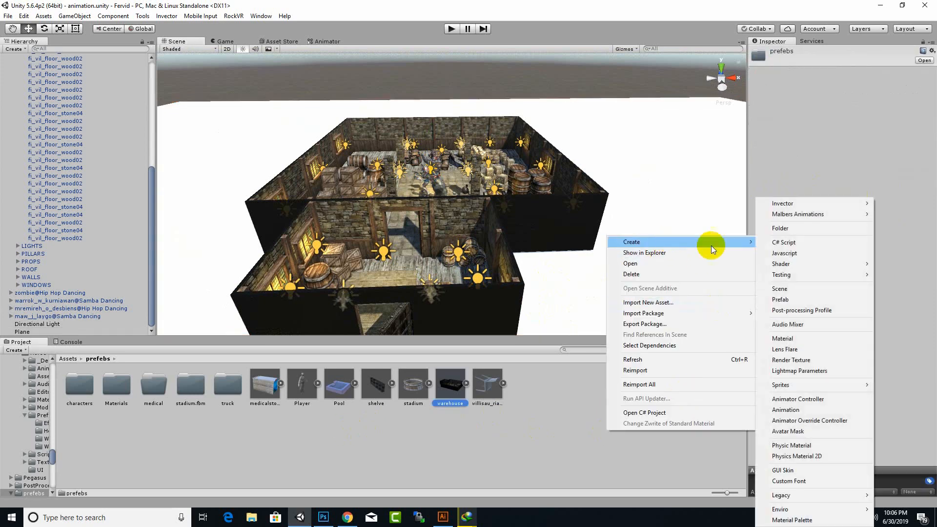
click(804, 337)
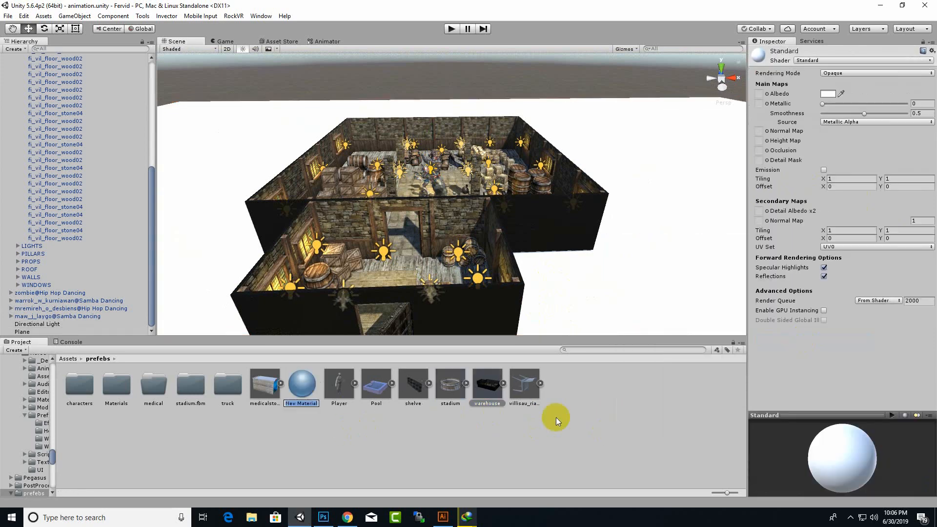
text(ground)
key(Return)
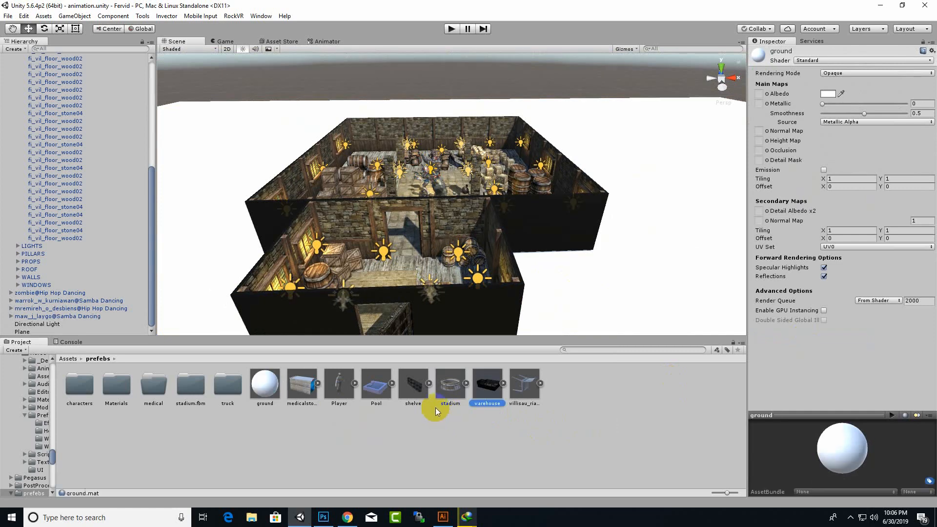
Set the ground material's albedo colour to blue, hex 0E749A
click(828, 94)
drag(681, 137, 726, 95)
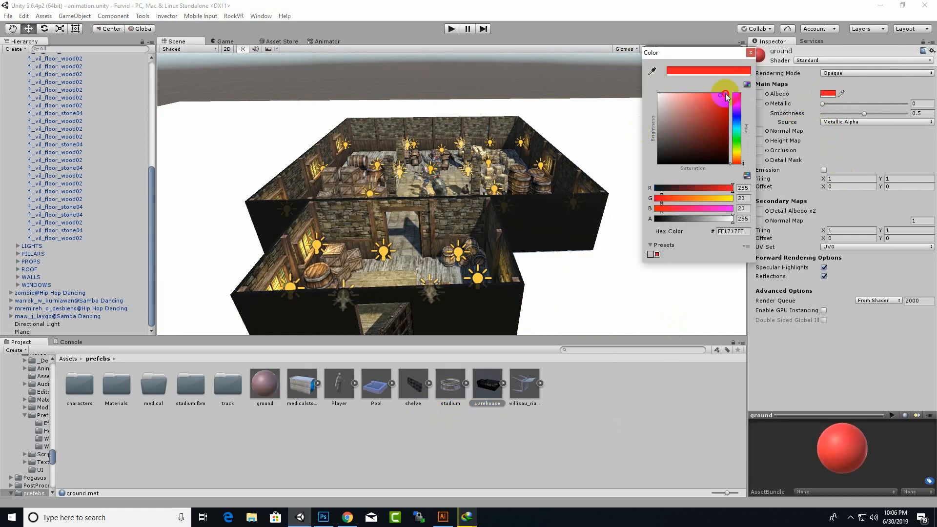
drag(736, 158, 736, 120)
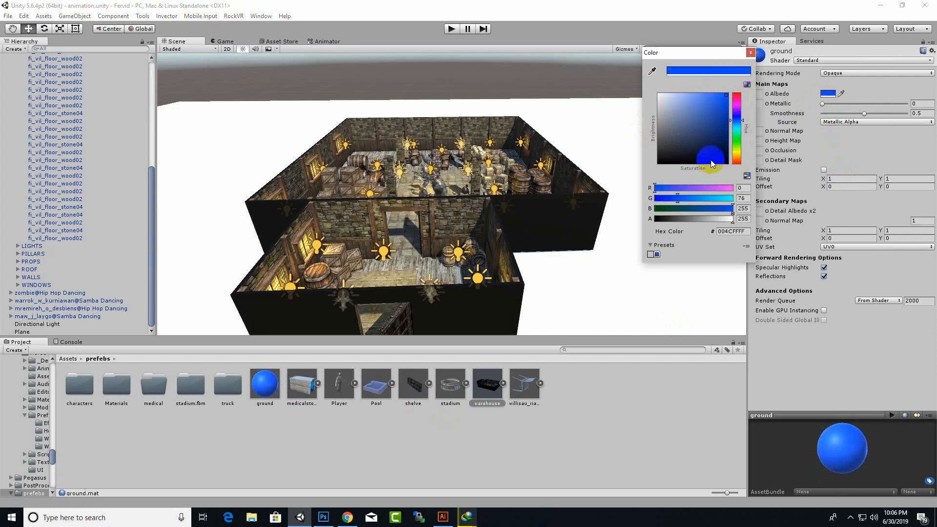
click(724, 198)
click(713, 198)
click(720, 116)
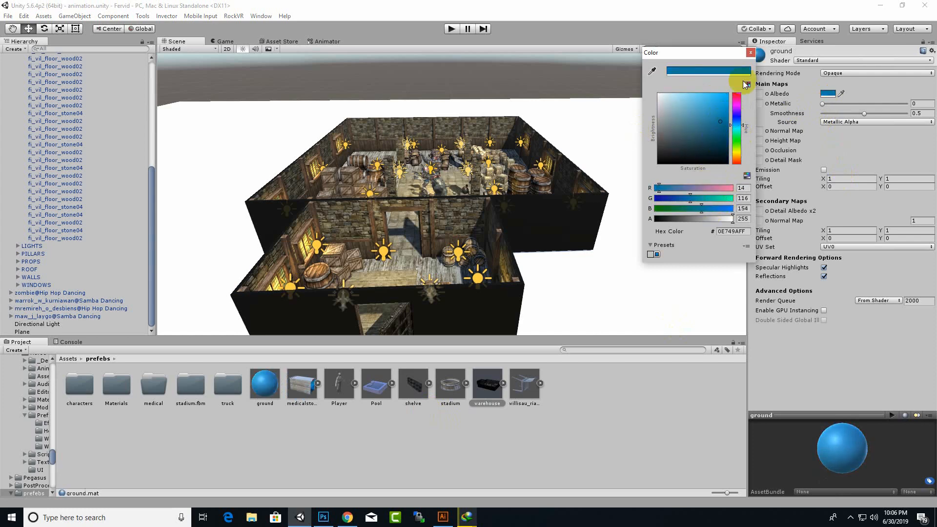
click(749, 53)
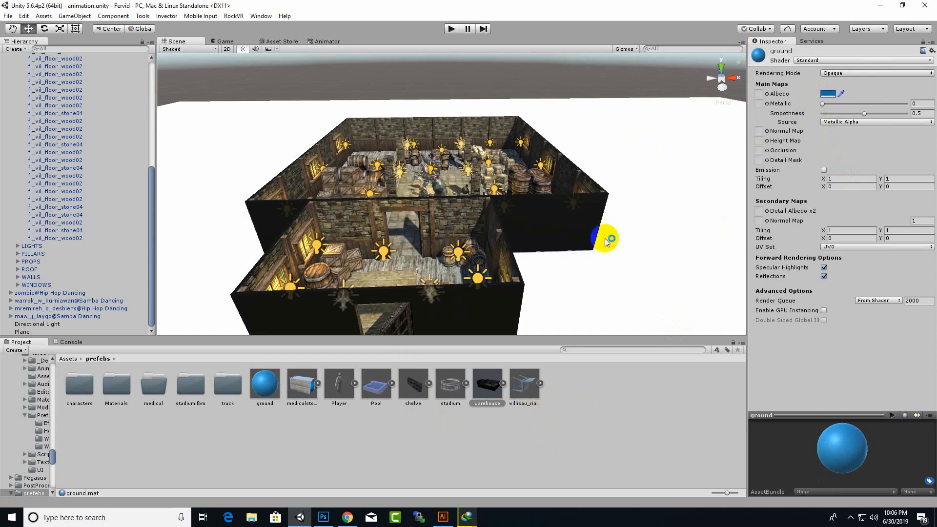
Apply the ground material to the plane beneath the warehouse and check it from farther away
click(663, 267)
drag(263, 387, 690, 267)
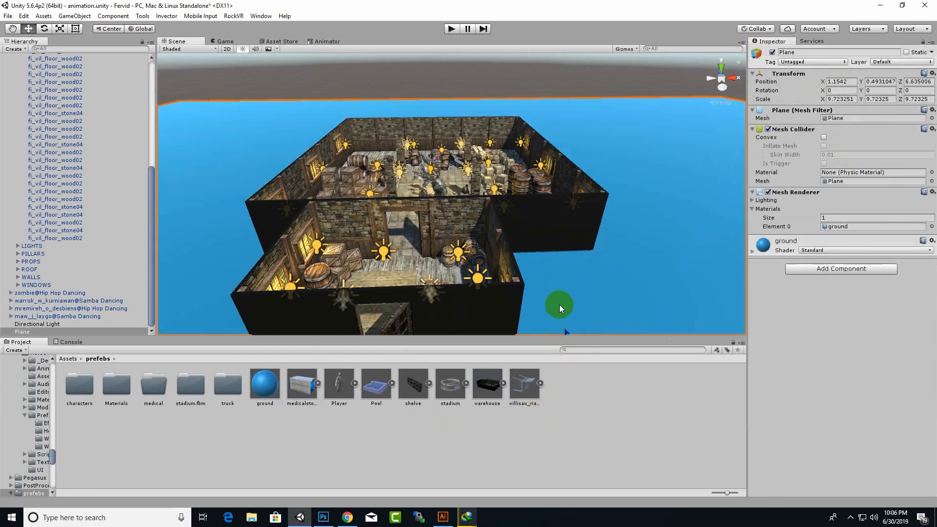
alt+drag(597, 276, 544, 272)
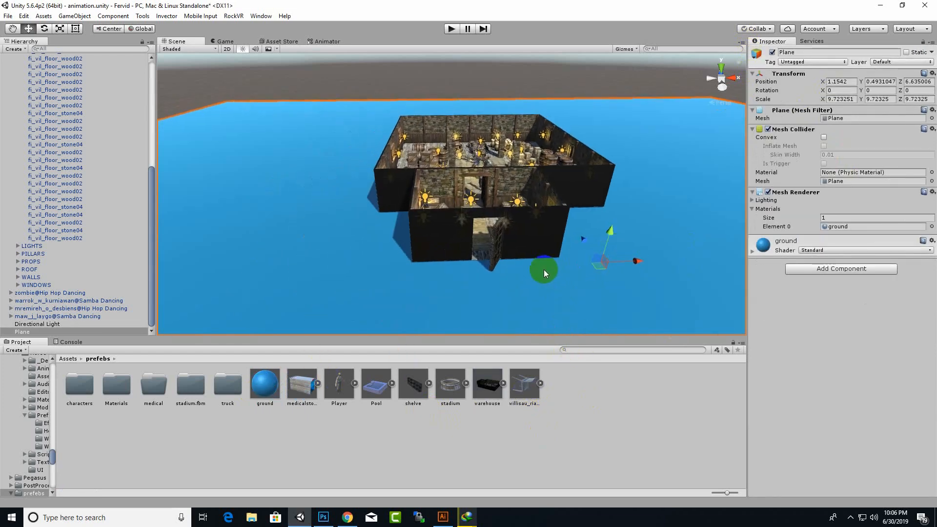
middle_drag(551, 260, 550, 221)
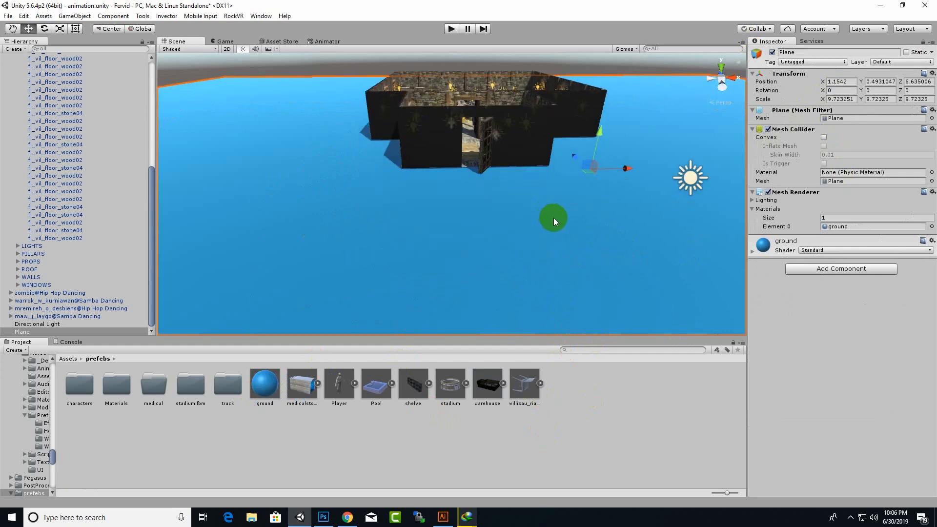
scroll(557, 213, down, 3)
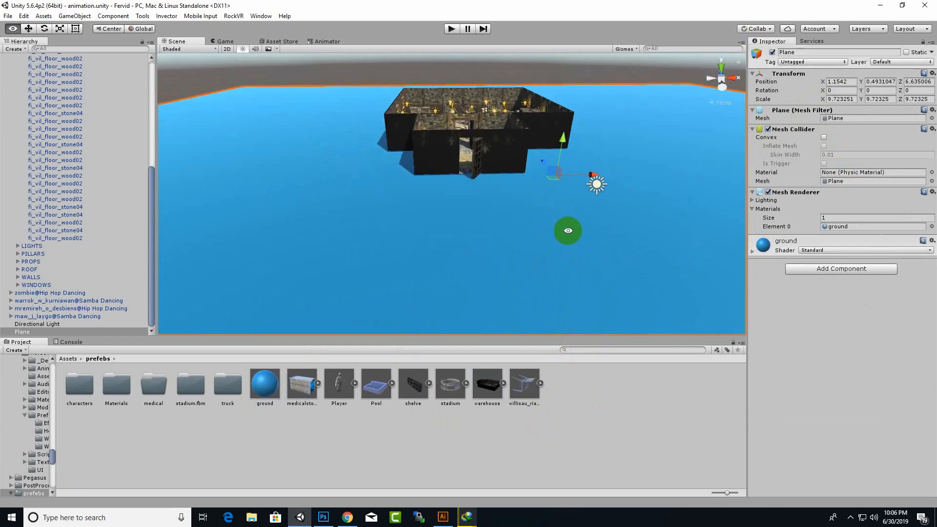
alt+drag(586, 282, 610, 258)
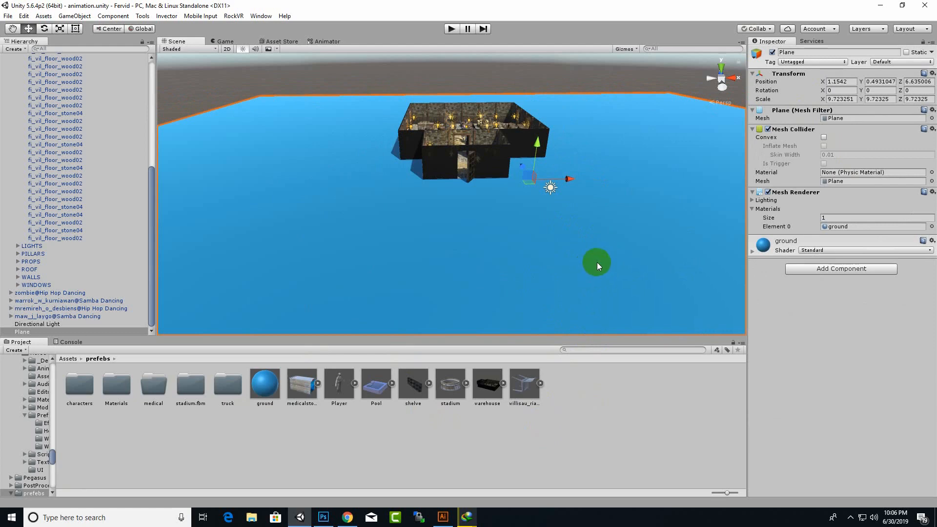
Delete the plane from the scene and collapse the warehouse's object tree
key(Delete)
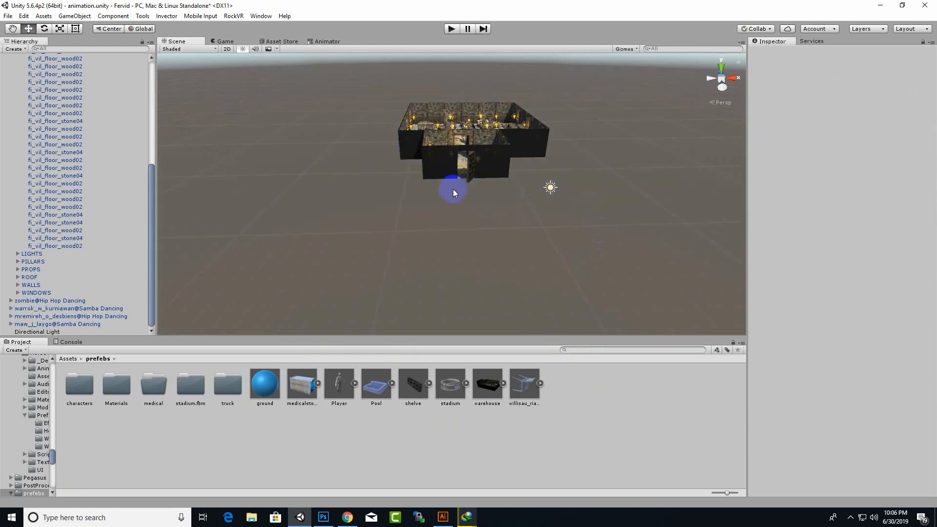
drag(166, 186, 150, 63)
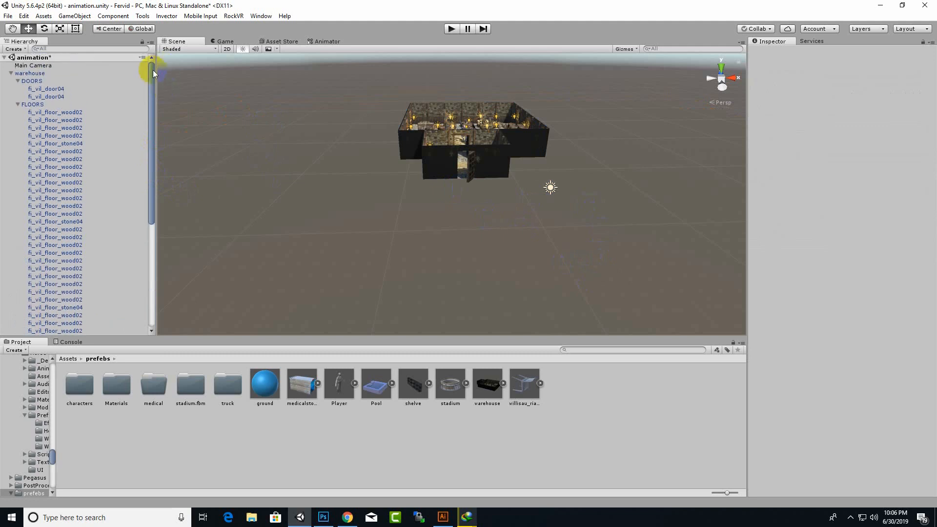
click(18, 104)
click(18, 81)
click(11, 74)
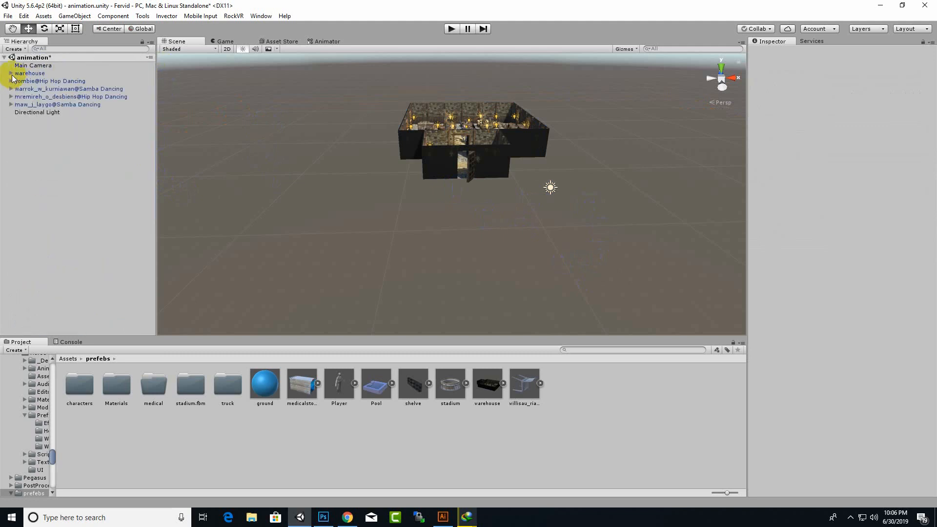
Add a 3D Terrain object to the scene and open its Terrain Settings
right_click(94, 170)
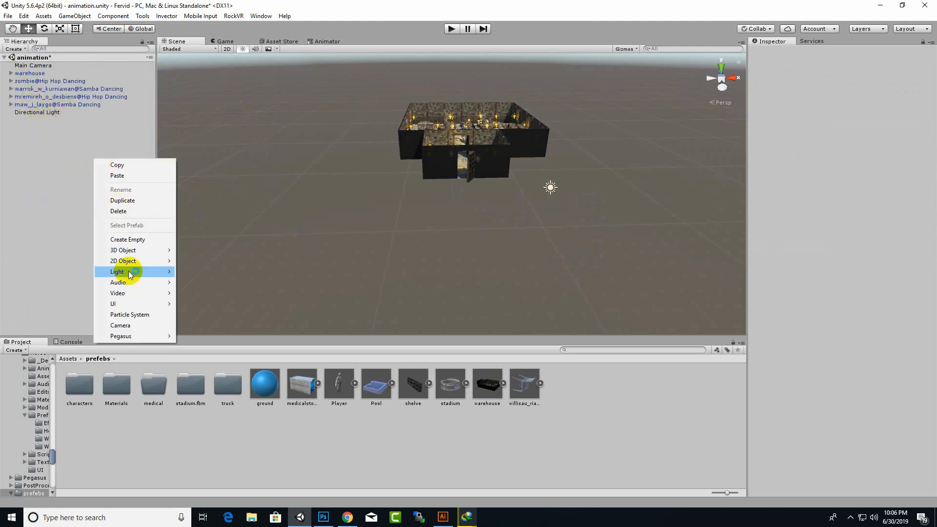
mouse_move(137, 338)
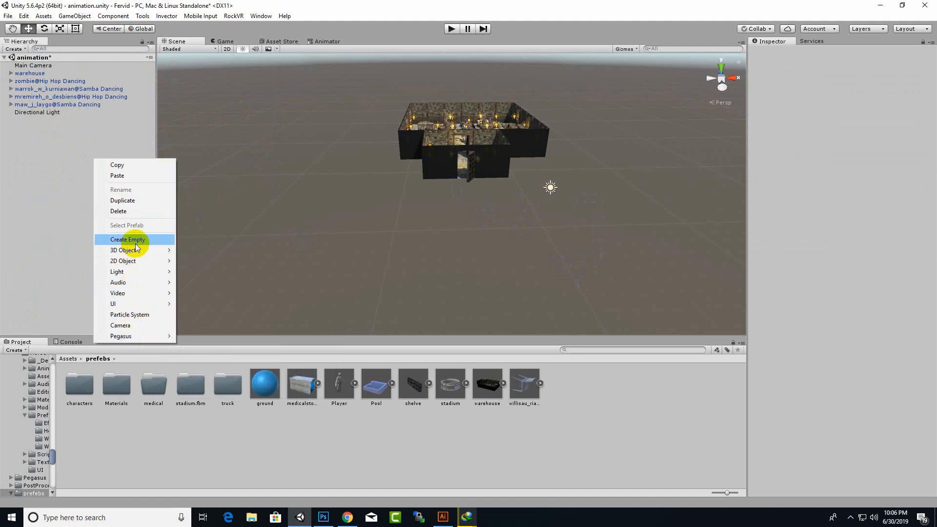
mouse_move(137, 252)
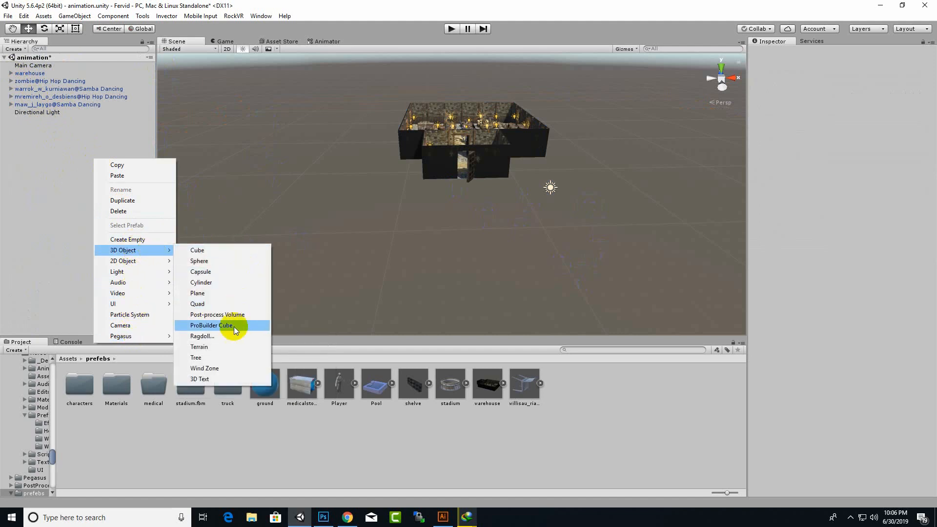
click(215, 346)
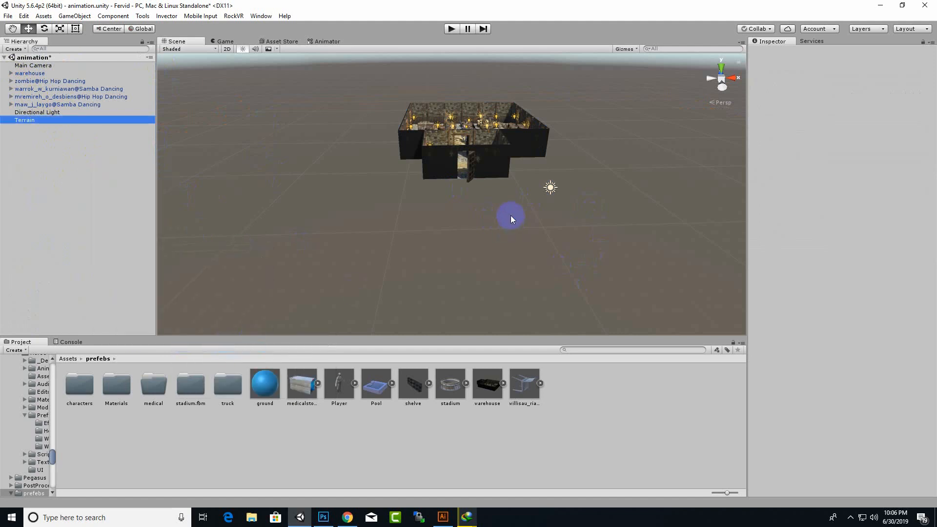
scroll(497, 218, down, 5)
scroll(497, 218, down, 3)
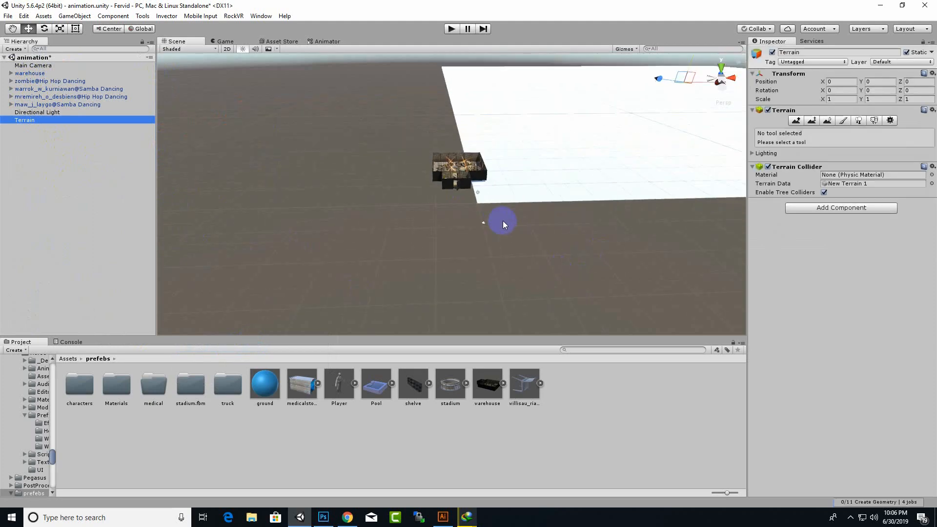
click(889, 120)
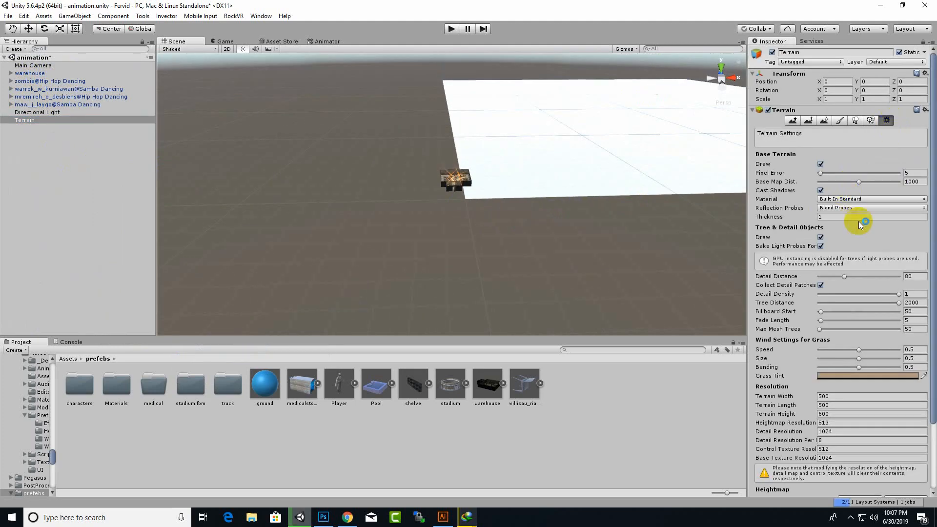
Set the terrain's width, length and height to 100 each
scroll(836, 334, down, 3)
click(828, 316)
click(828, 316)
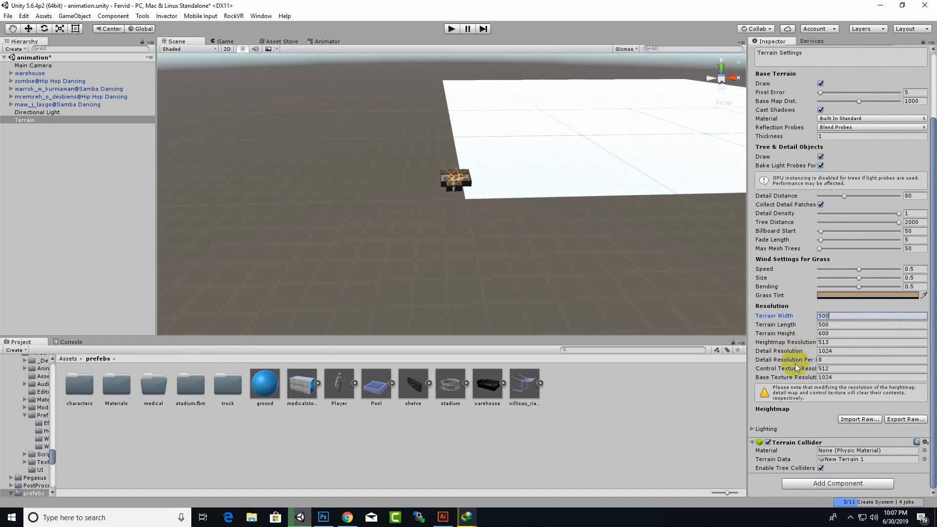
double_click(832, 316)
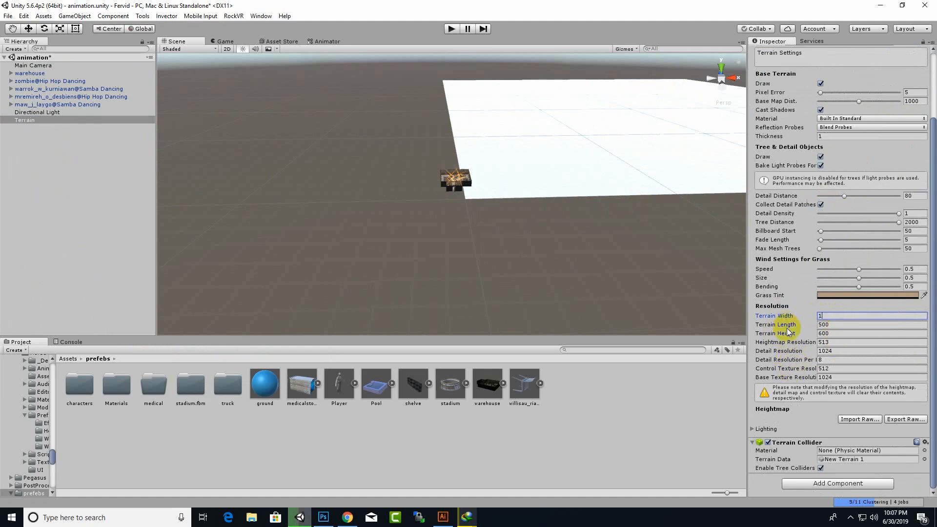
key(Tab)
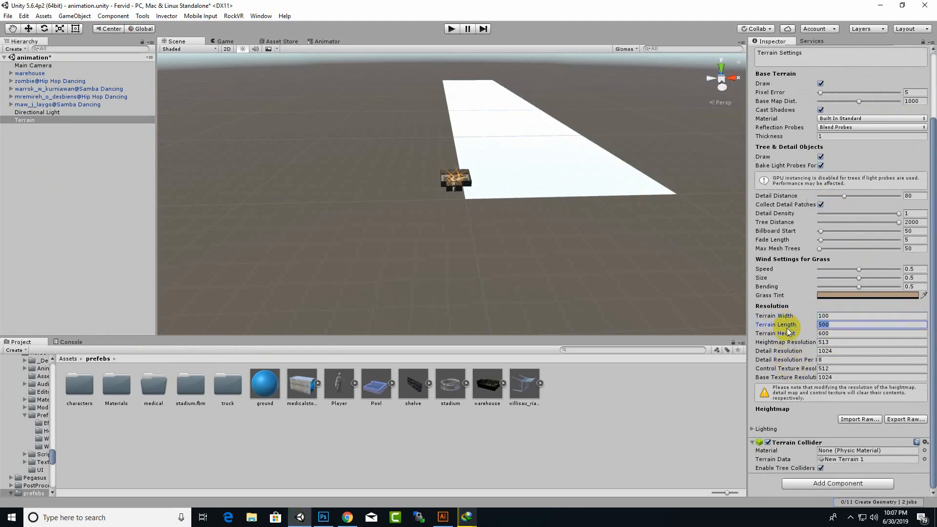
text(100)
key(Tab)
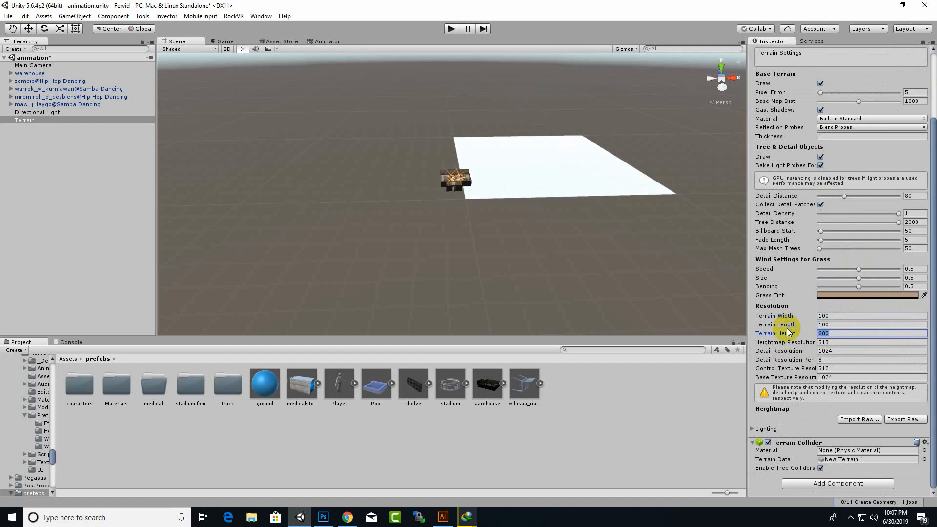
key(Return)
Move the terrain to X -49.1, Z -22.1 so the warehouse sits near its middle
click(28, 28)
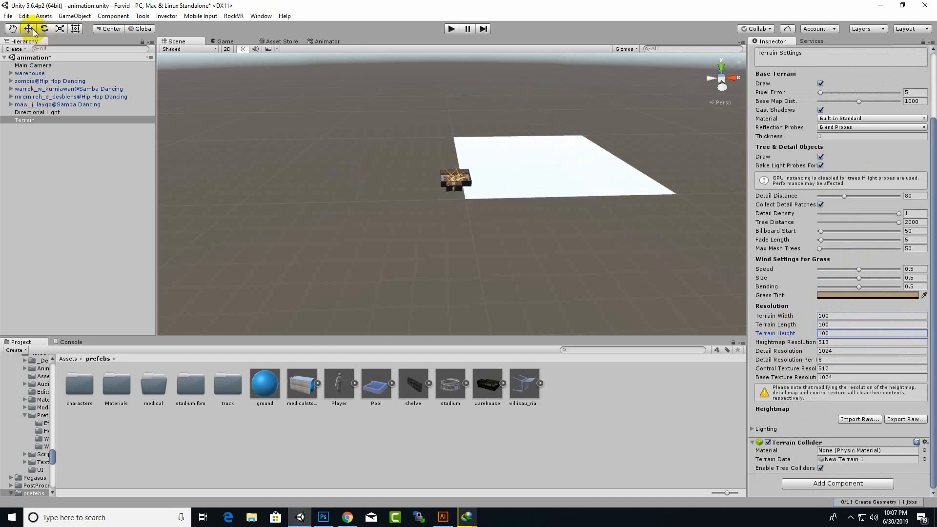
drag(564, 159, 462, 175)
scroll(462, 171, up, 2)
drag(535, 146, 516, 151)
scroll(511, 160, up, 6)
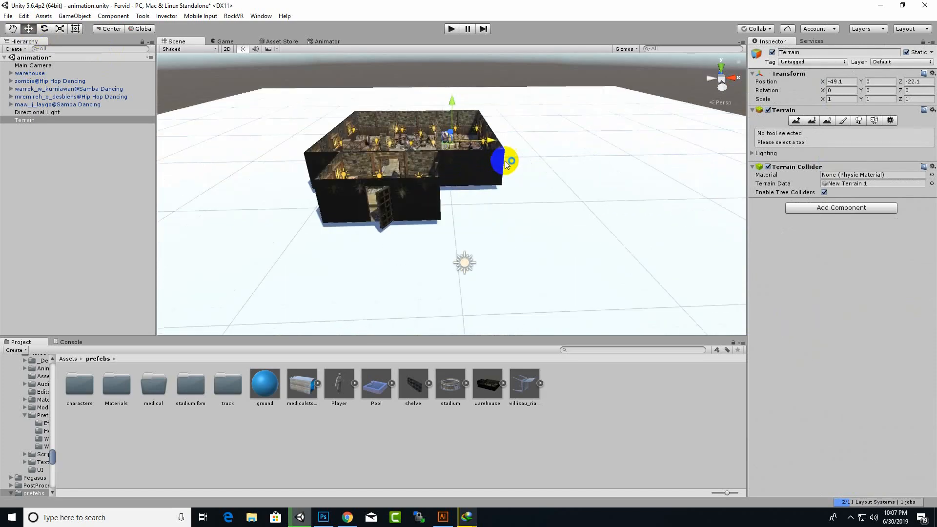
Raise the terrain to a Y position of 0.46 to meet the warehouse floor and save the scene
scroll(386, 170, down, 2)
middle_drag(402, 177, 589, 167)
scroll(585, 167, down, 5)
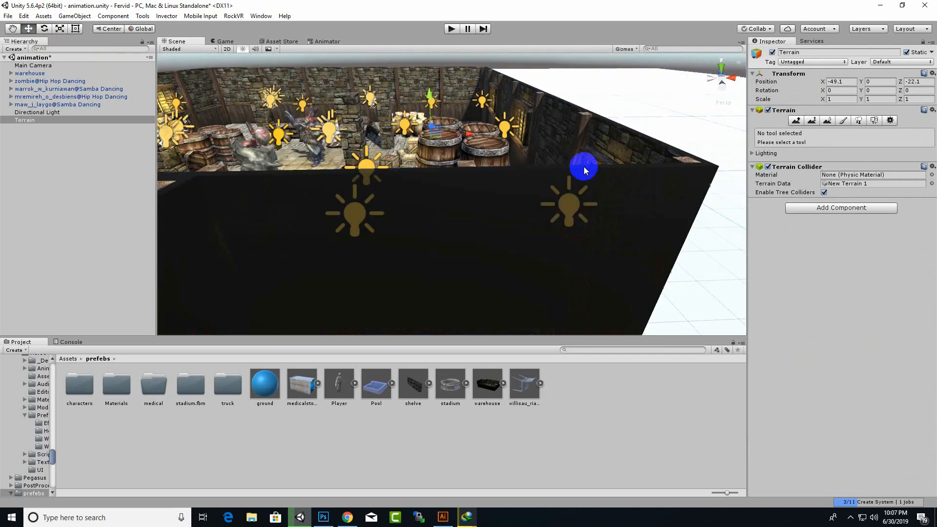
mouse_move(429, 95)
mouse_down()
mouse_move(429, 84)
mouse_move(434, 100)
mouse_up()
scroll(437, 137, down, 3)
scroll(515, 219, down, 5)
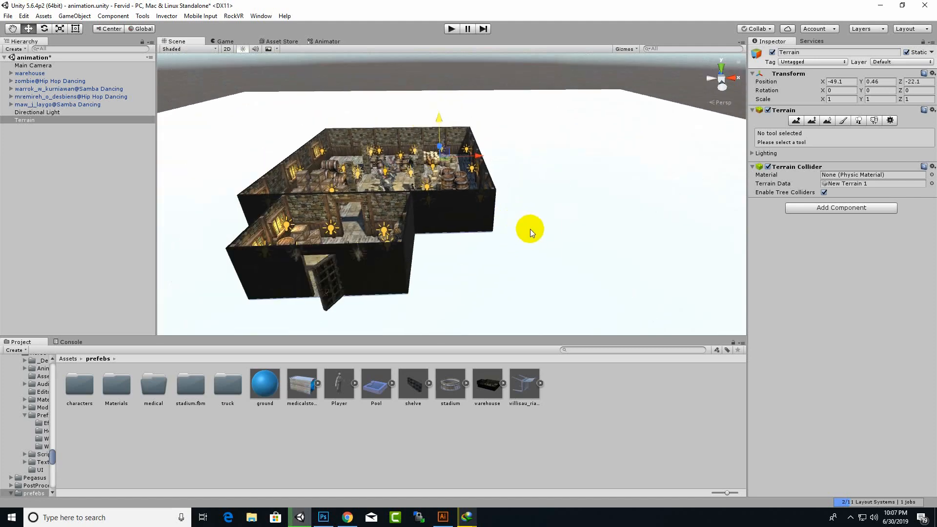
key(ctrl+s)
Add the (ASPHALT 5) tarmac road tar texture to the terrain as its albedo paint texture
scroll(516, 222, down, 4)
mouse_move(477, 244)
alt+mouse_down()
mouse_move(522, 233)
mouse_move(485, 199)
mouse_move(481, 156)
mouse_move(461, 160)
mouse_move(527, 225)
mouse_move(467, 235)
alt+mouse_up()
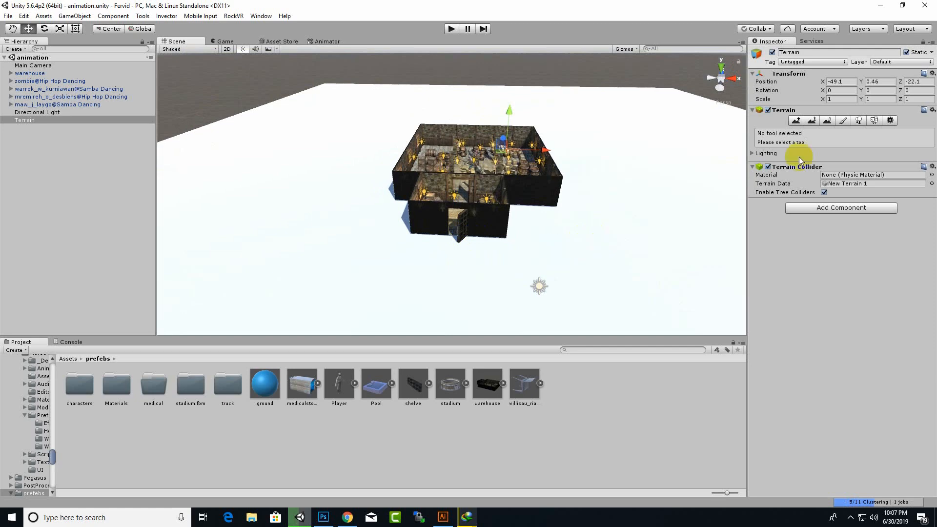
click(843, 120)
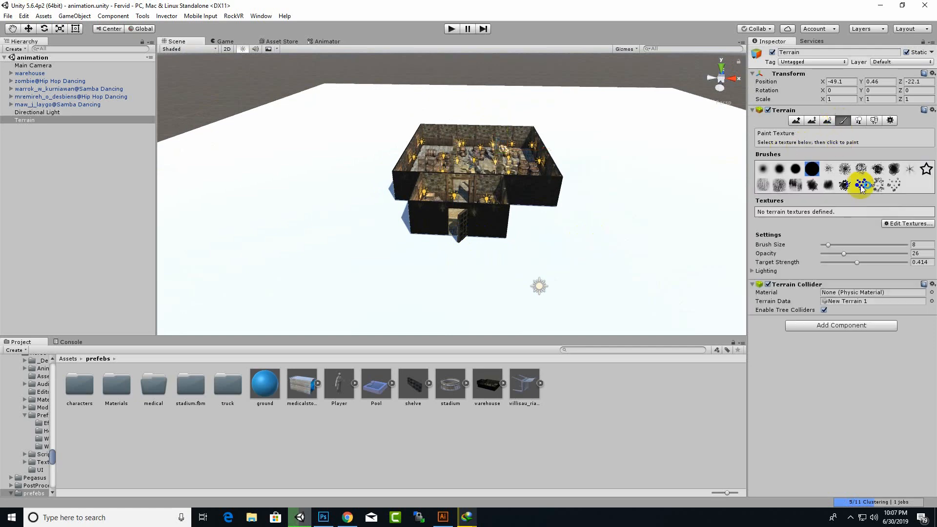
click(893, 223)
click(883, 225)
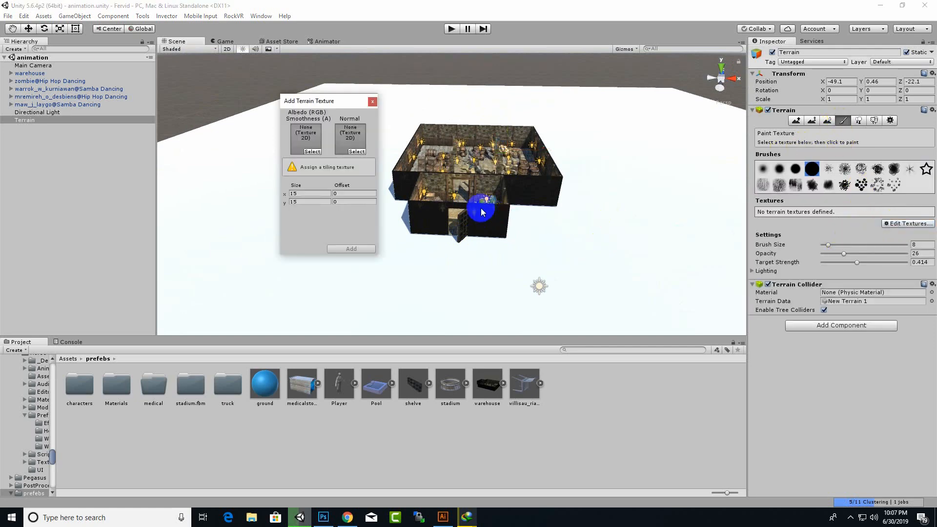
click(313, 151)
double_click(623, 148)
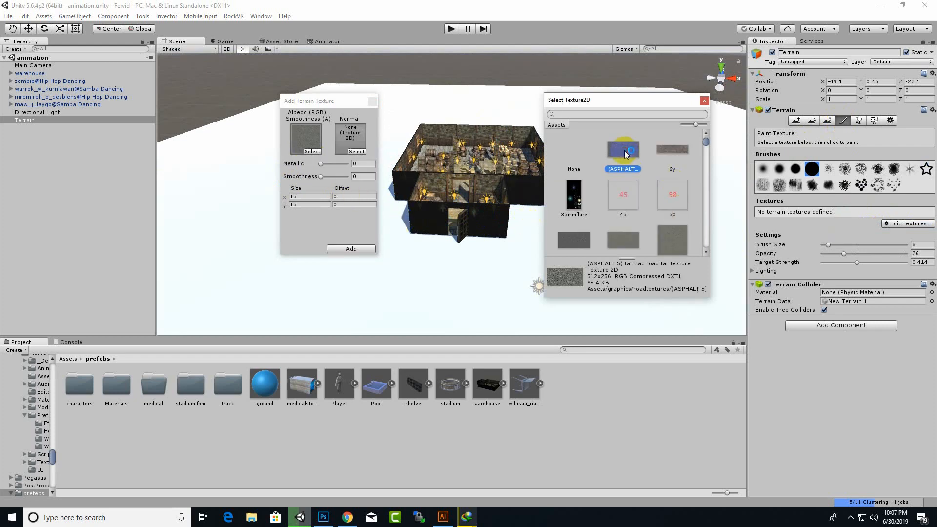
click(340, 245)
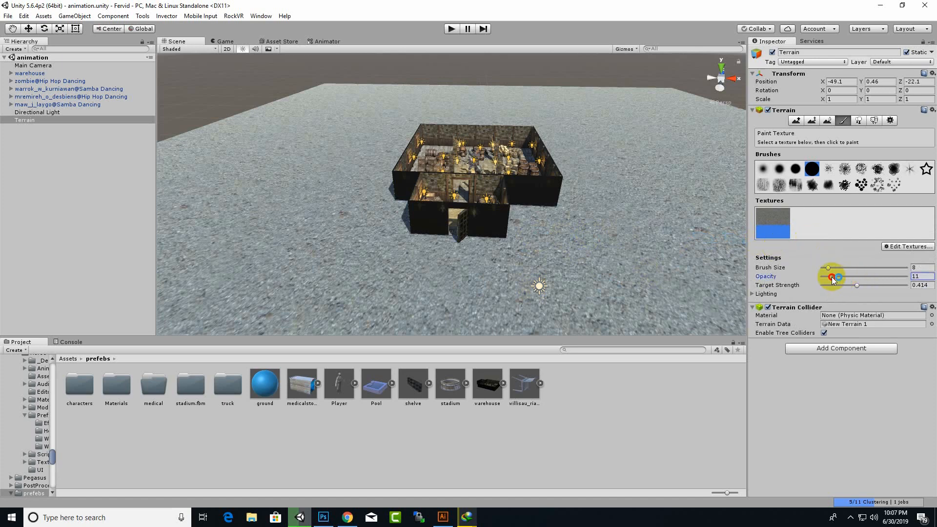
Set the texture brush size to 10 and opacity to 22, and go to the root Assets folder
mouse_move(832, 278)
mouse_down()
mouse_move(801, 276)
mouse_move(853, 277)
mouse_move(836, 268)
mouse_move(847, 268)
mouse_move(830, 275)
mouse_up()
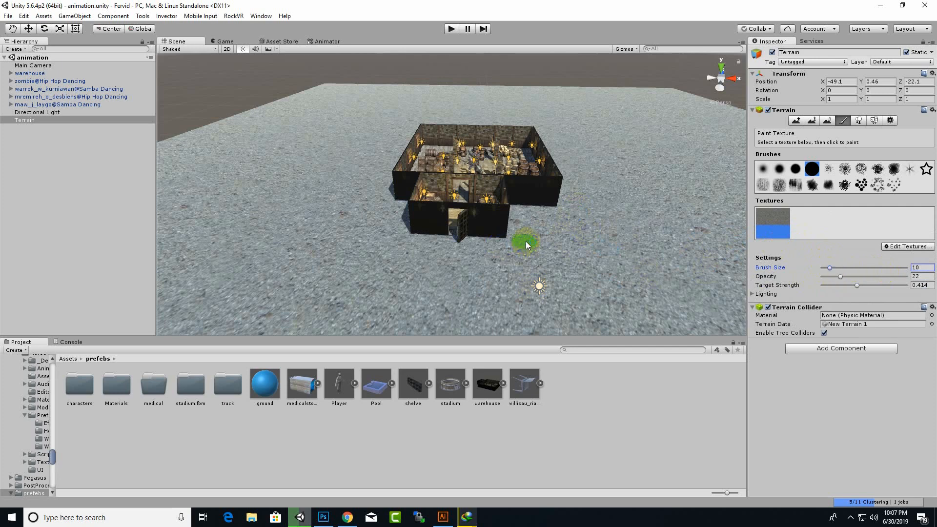
click(481, 273)
click(70, 359)
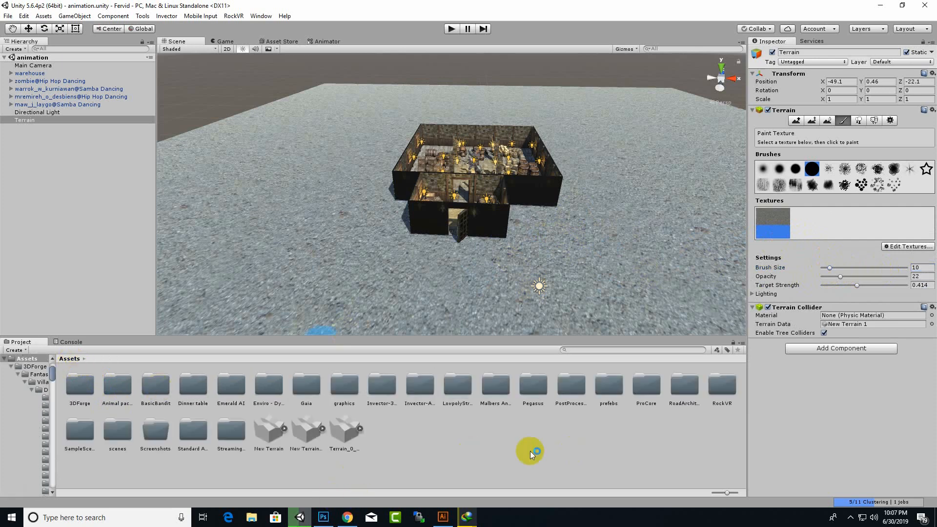
Add a Pegasus Manager and move it out of the Terrain to the scene's top level
right_click(67, 149)
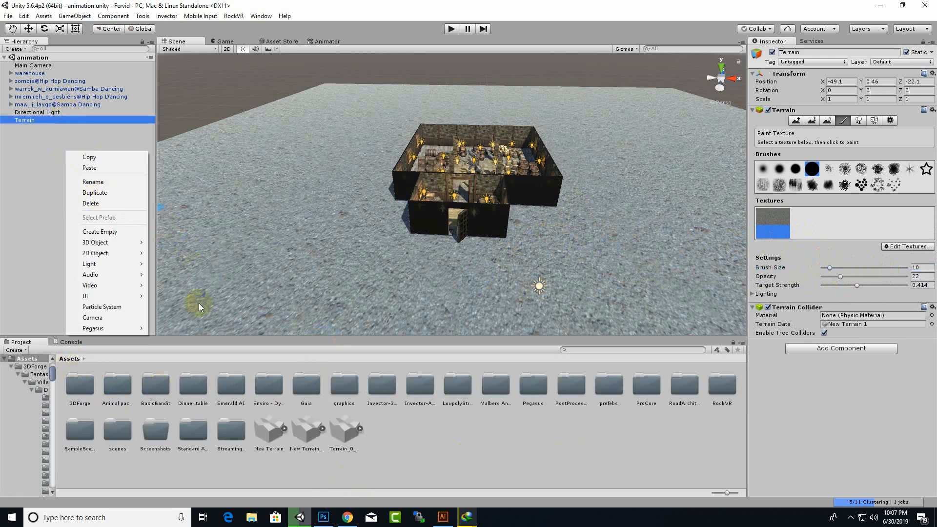
mouse_move(94, 328)
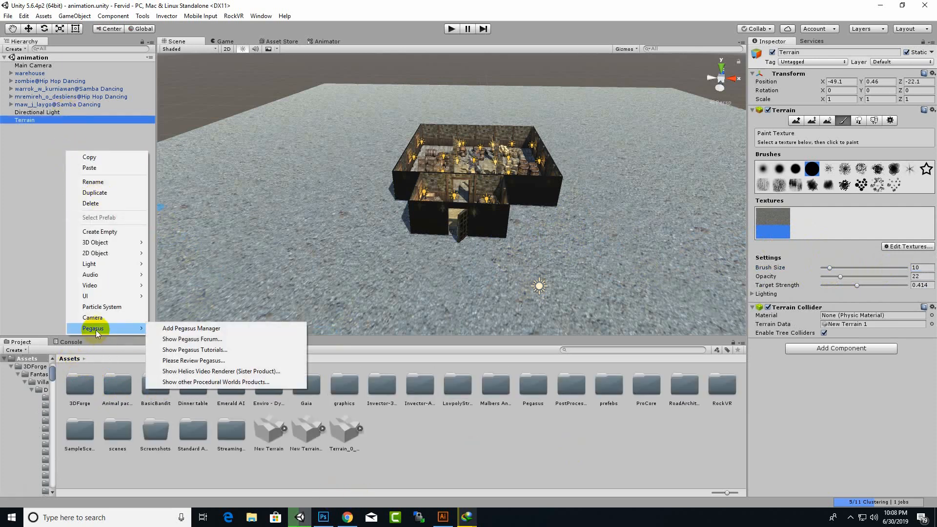
click(181, 329)
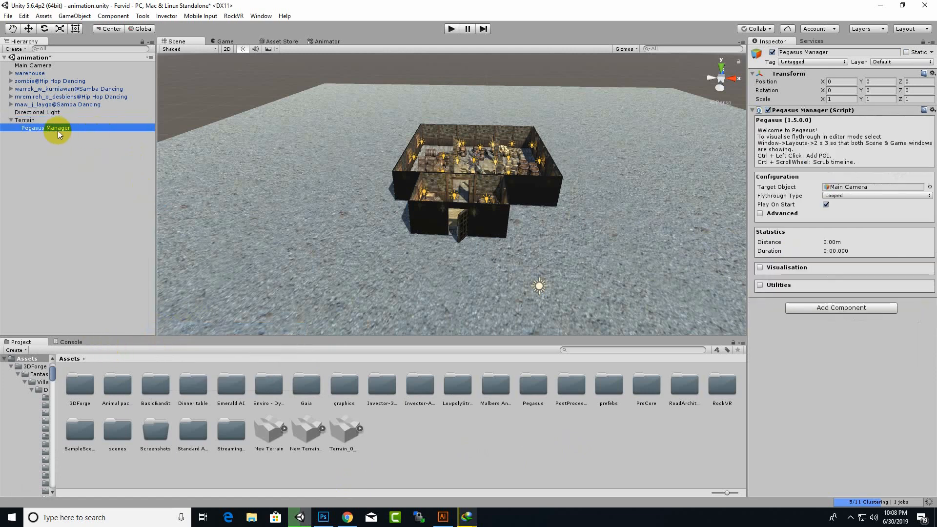
drag(57, 131, 32, 118)
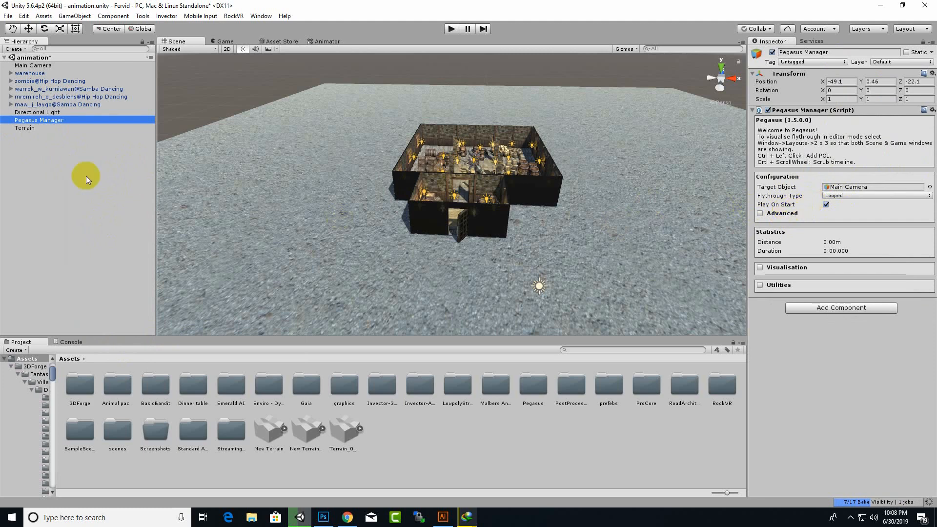
Create a 3D cube under the Pegasus Manager
right_click(34, 140)
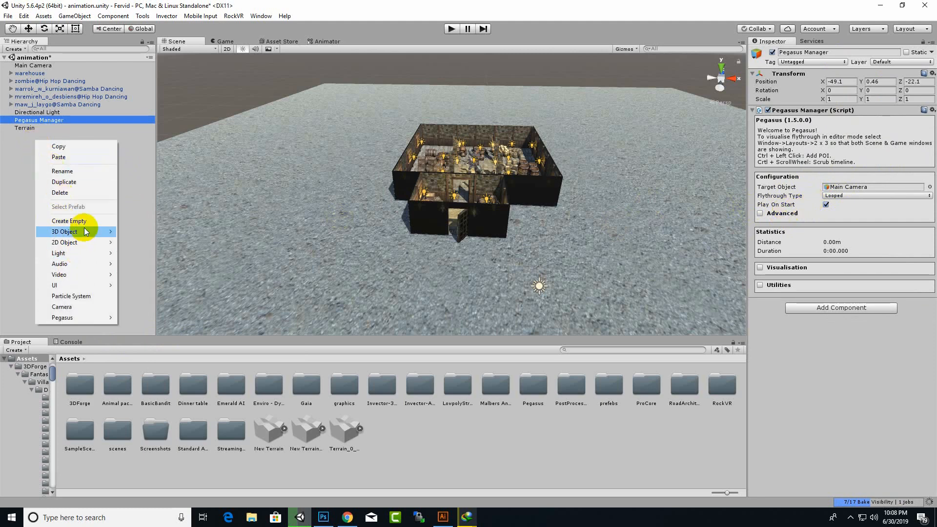
mouse_move(84, 232)
click(137, 232)
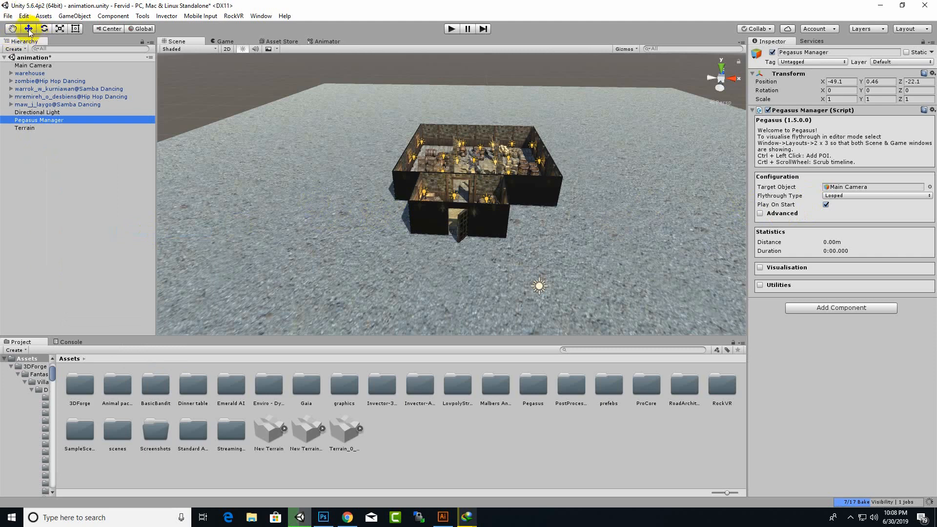
Place the cube in front of the warehouse door at X 44.33, Y 0.62, Z 20.56, and unparent it from the Pegasus Manager
scroll(306, 208, down, 10)
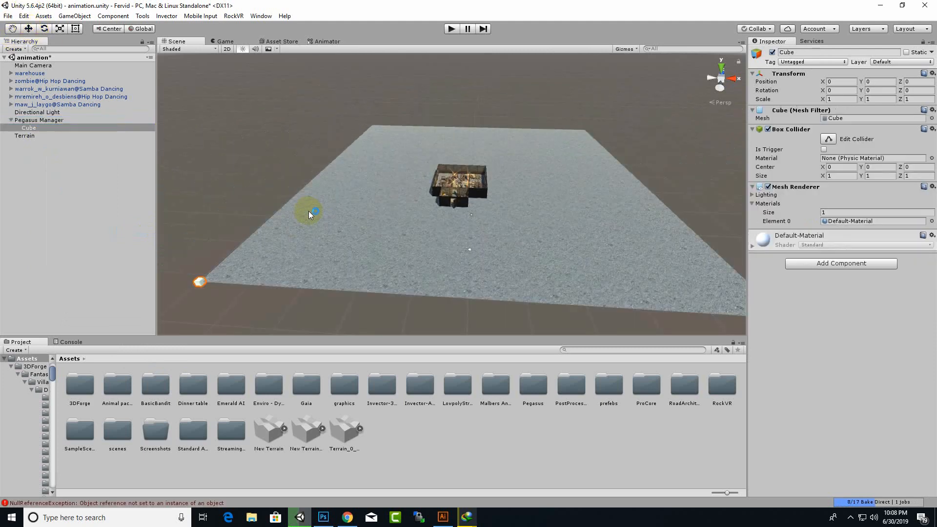
right_drag(308, 227, 310, 229)
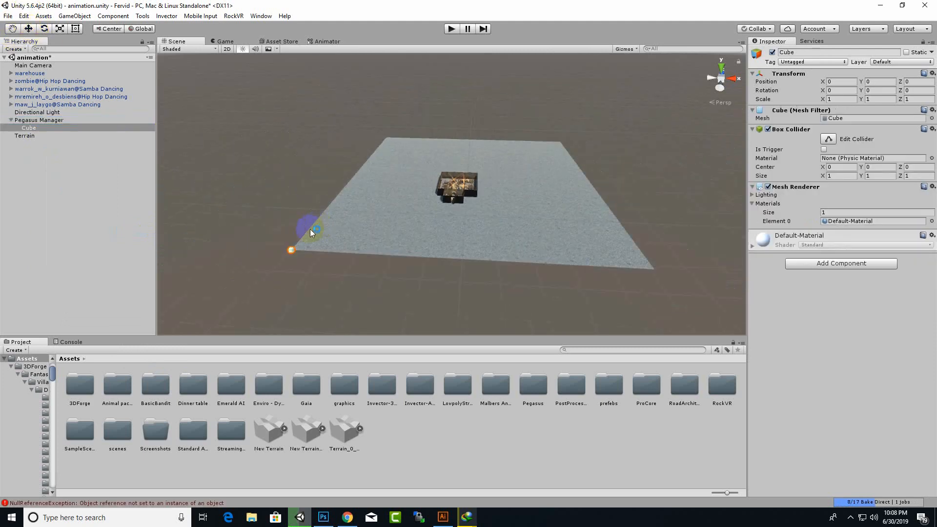
click(28, 29)
drag(329, 253, 474, 256)
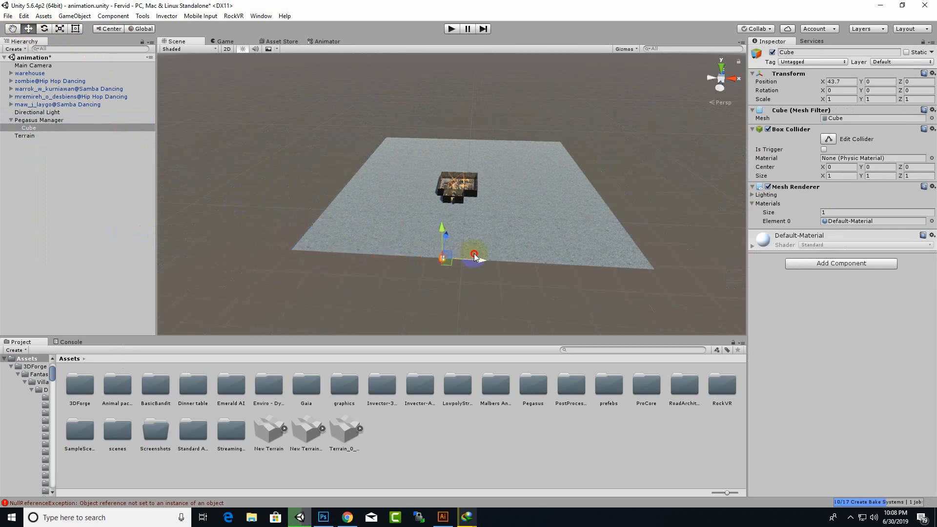
scroll(465, 198, up, 8)
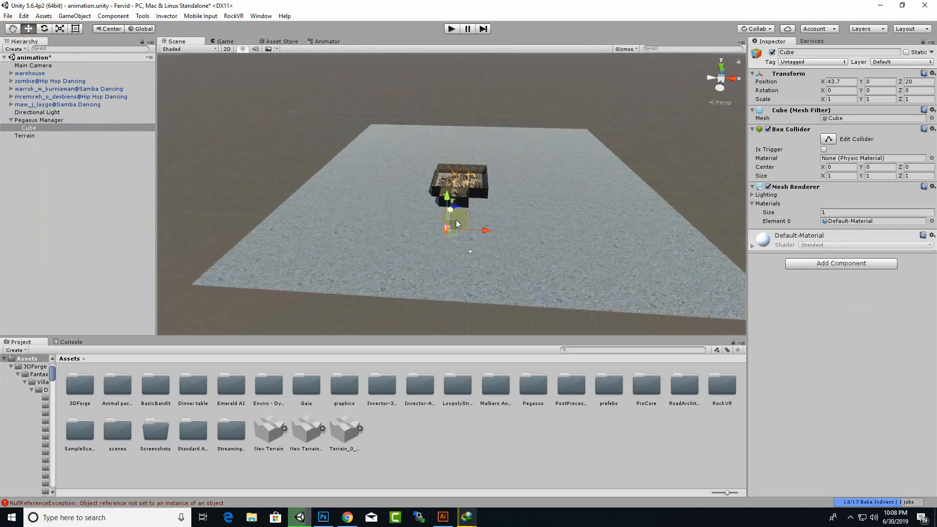
drag(443, 257, 448, 252)
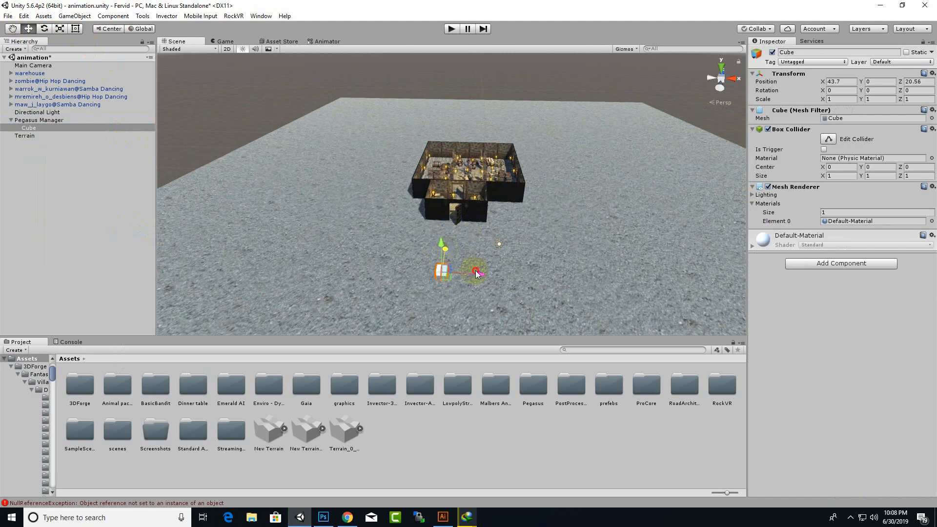
scroll(451, 273, up, 6)
middle_drag(462, 257, 428, 178)
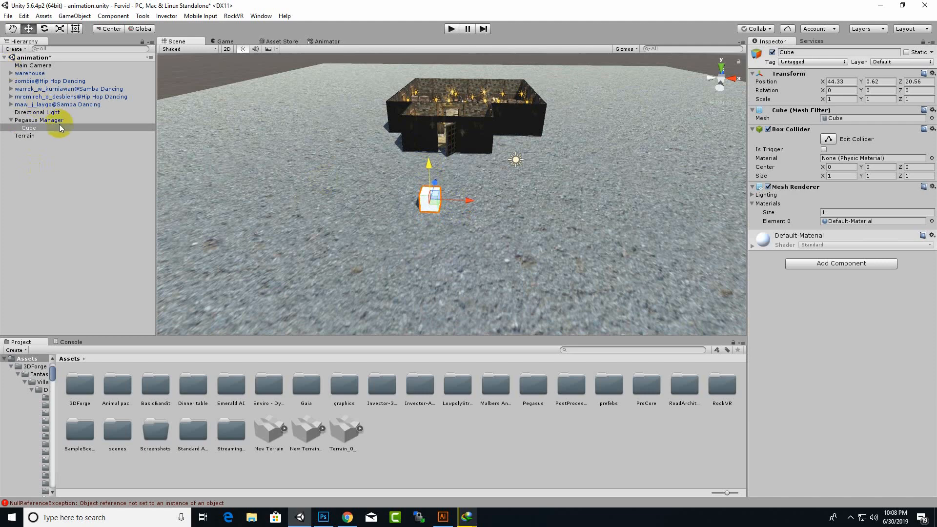
drag(28, 128, 22, 119)
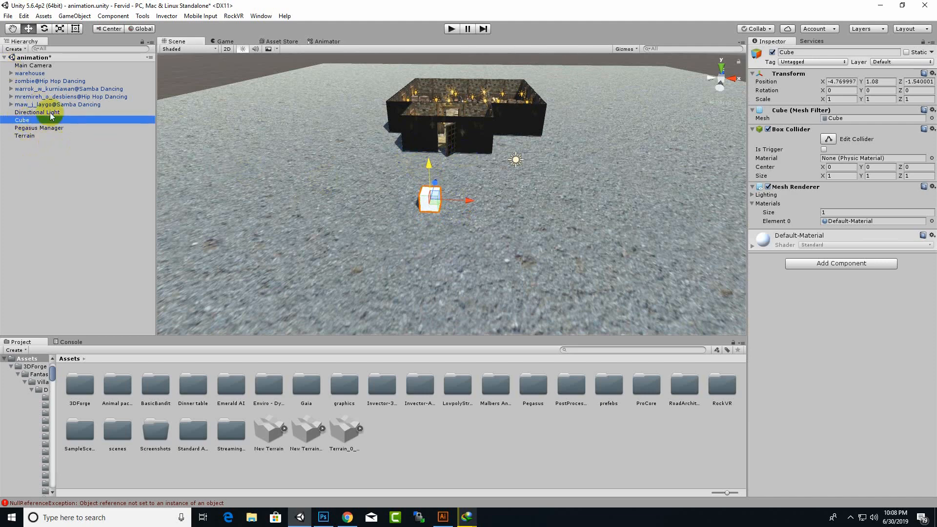
Make the Main Camera a child of the cube and set its local position to 0, 0, 0
drag(43, 70, 29, 119)
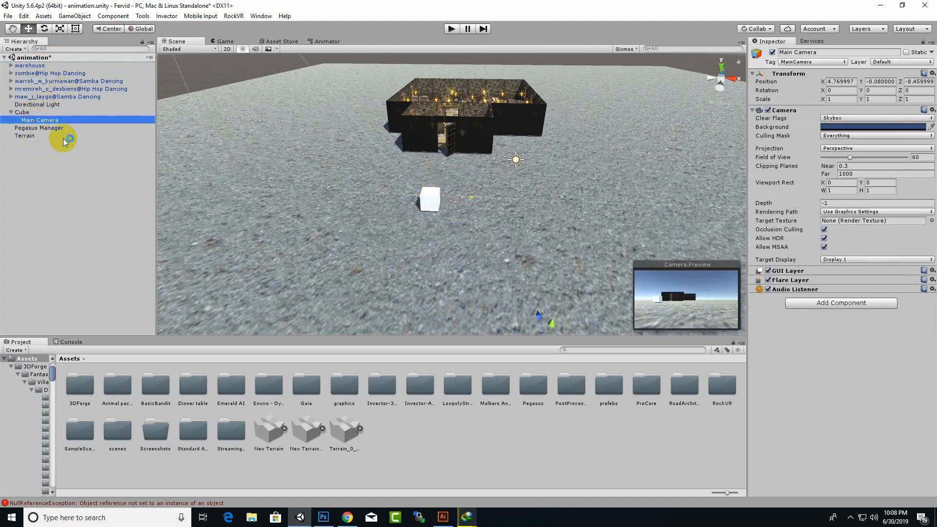
click(849, 81)
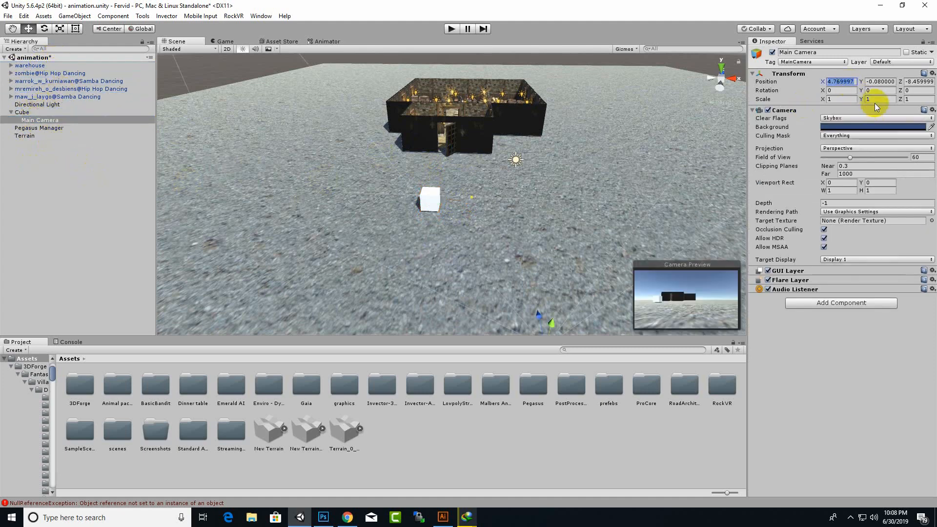
text(0)
key(Tab)
text(0)
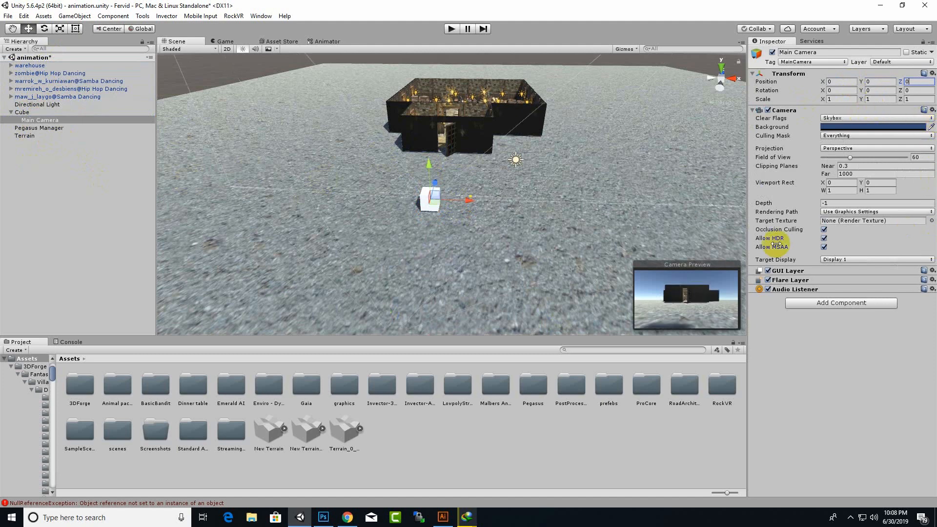
Disable the cube's Mesh Renderer and Box Collider
click(29, 114)
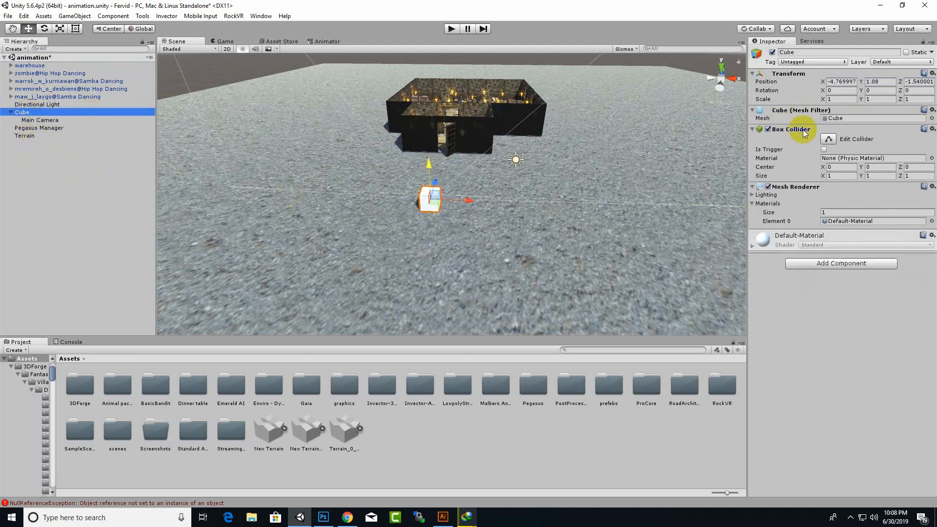
click(768, 186)
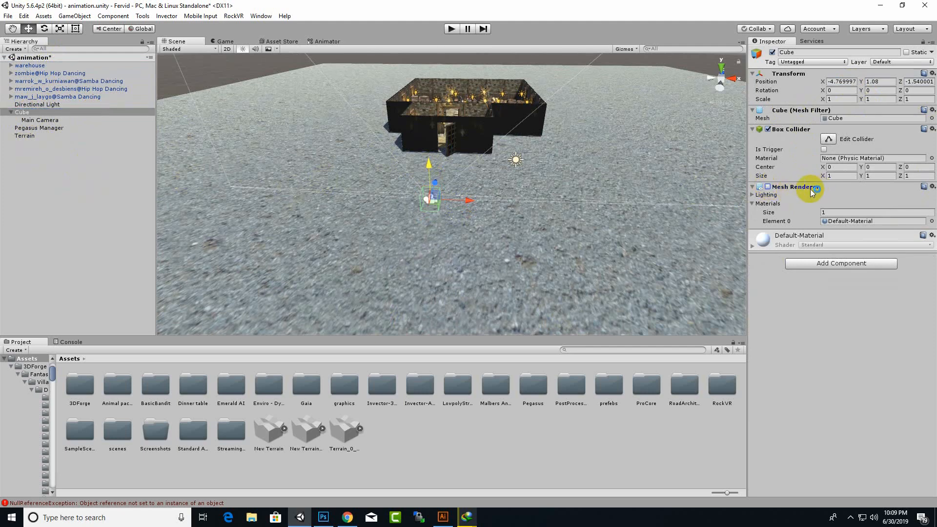
click(767, 129)
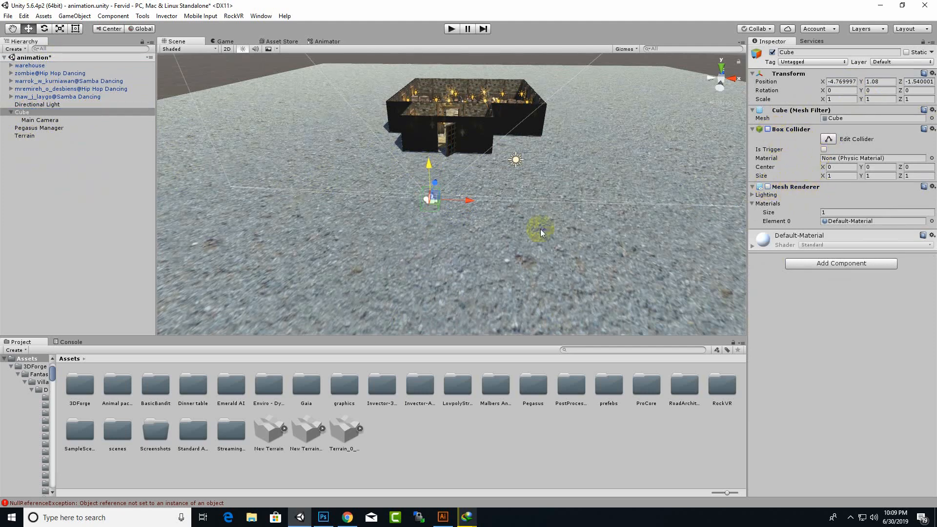
Assign the Cube as the Pegasus Manager's target object and set its flythrough type to Single Shot
click(492, 148)
click(25, 128)
click(11, 112)
click(22, 114)
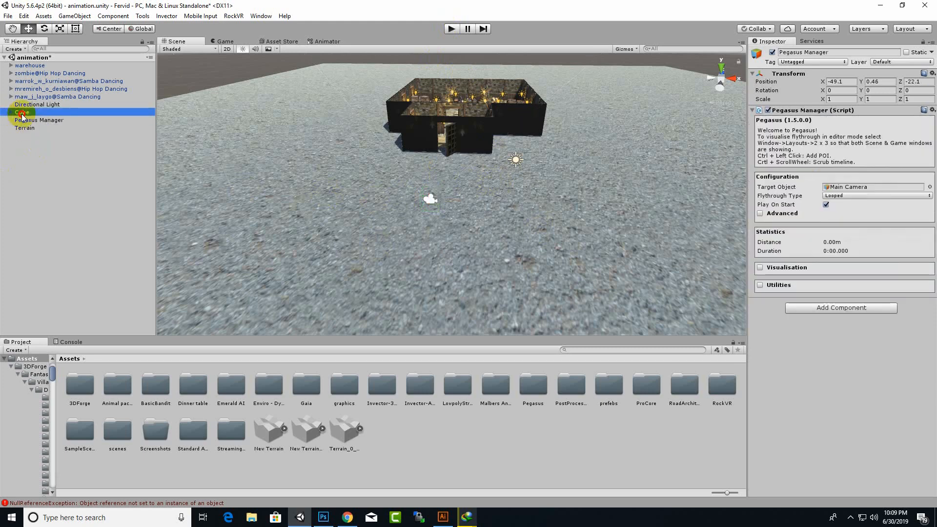
drag(22, 116, 846, 188)
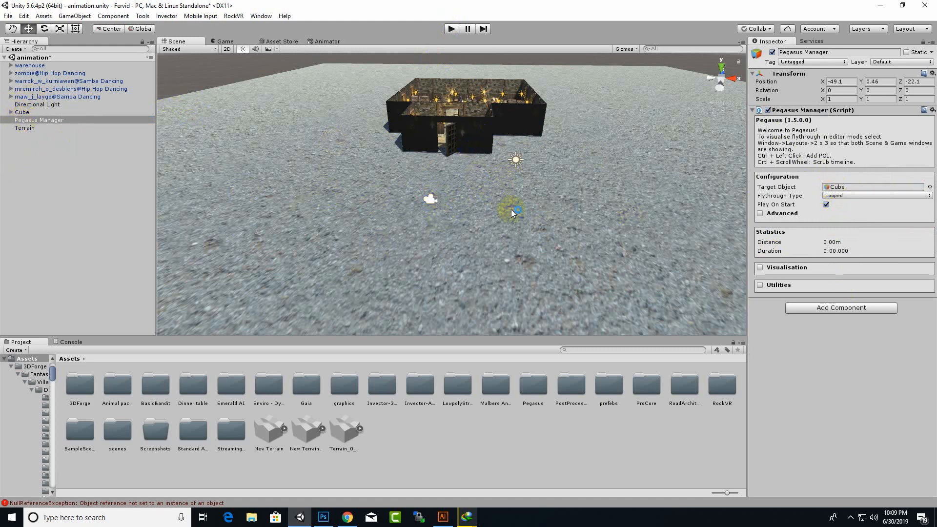
click(844, 196)
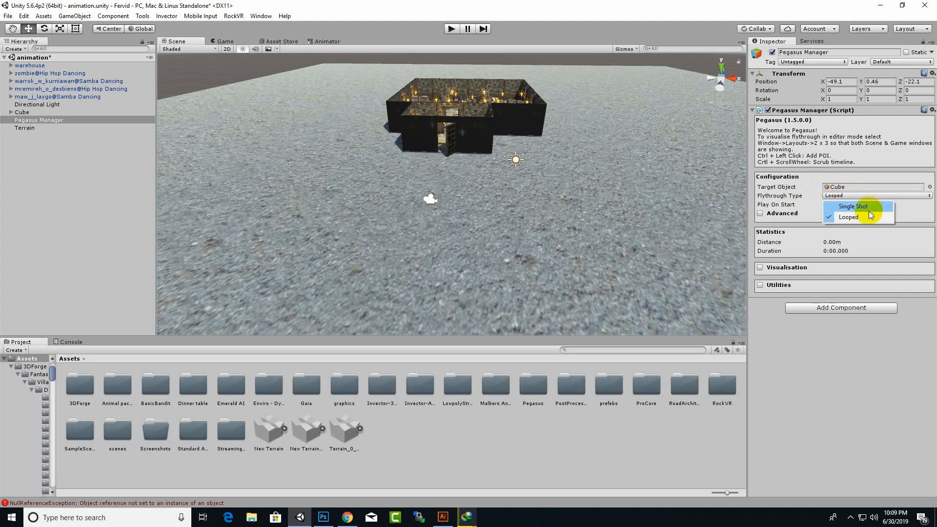
click(865, 208)
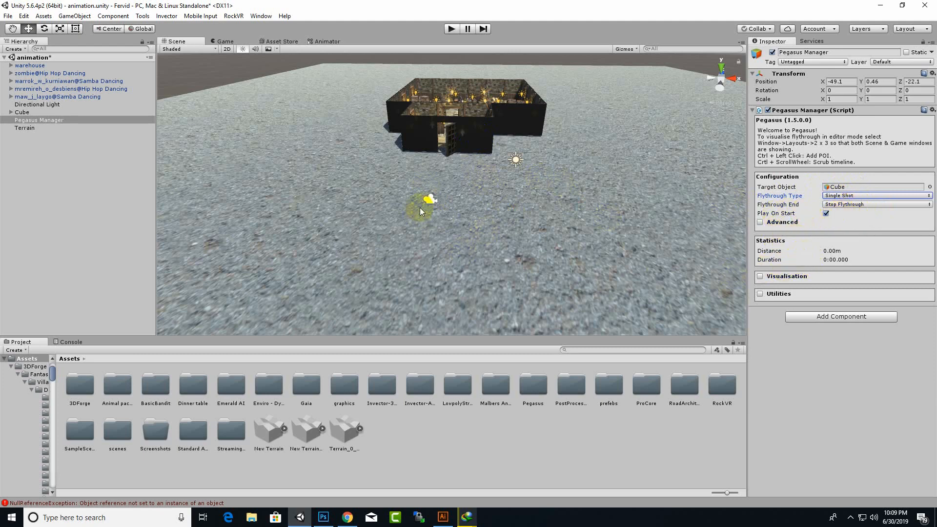
Add the first Pegasus point of interest on the terrain just in front of the camera cube, facing the warehouse door
middle_drag(493, 253, 483, 326)
middle_drag(520, 258, 549, 222)
middle_drag(526, 262, 520, 243)
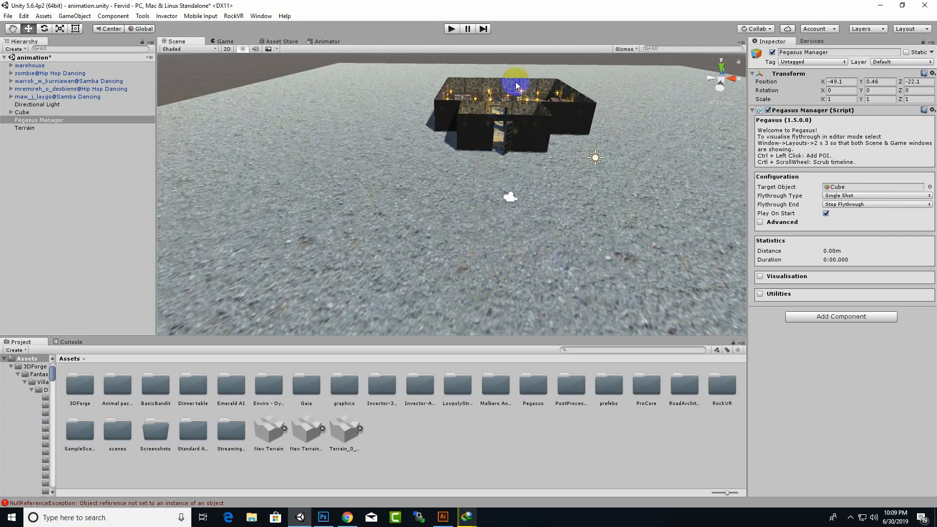
middle_drag(502, 104, 515, 211)
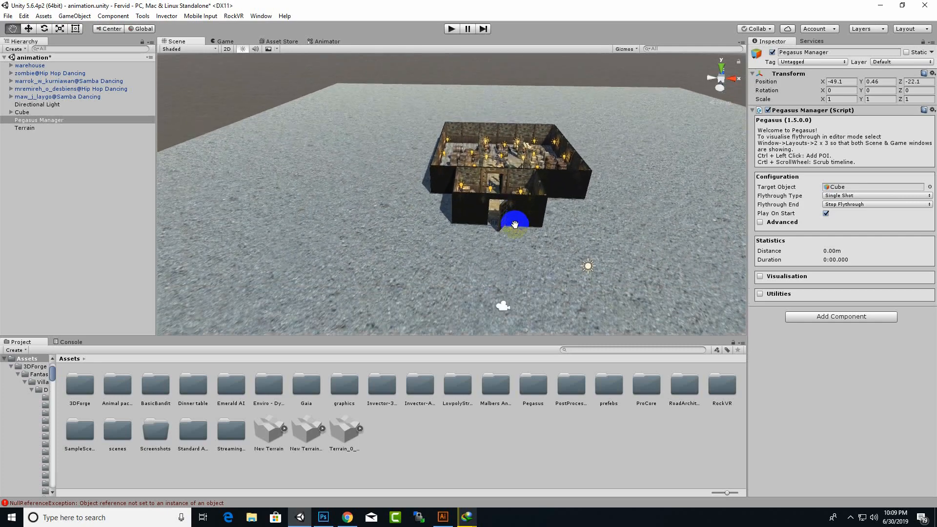
middle_drag(524, 175, 517, 236)
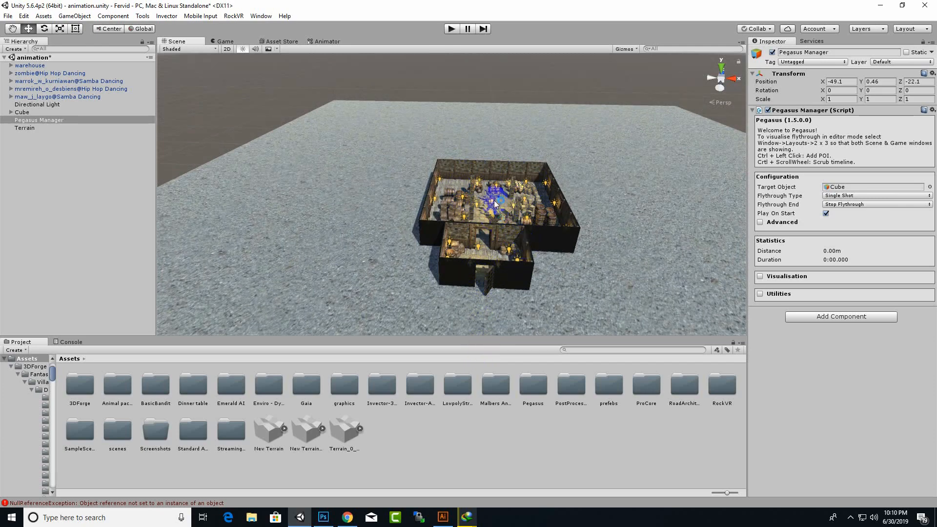
middle_drag(528, 232, 516, 169)
middle_drag(499, 242, 526, 194)
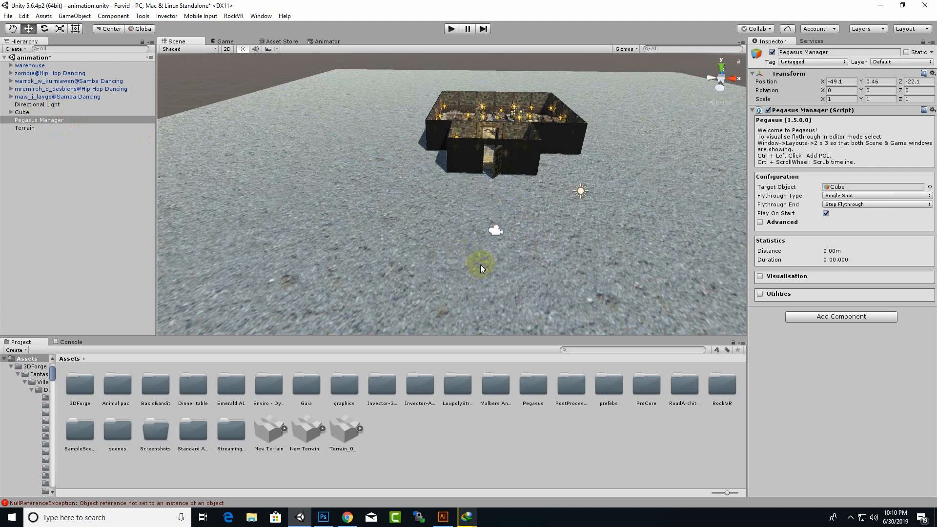
click(61, 120)
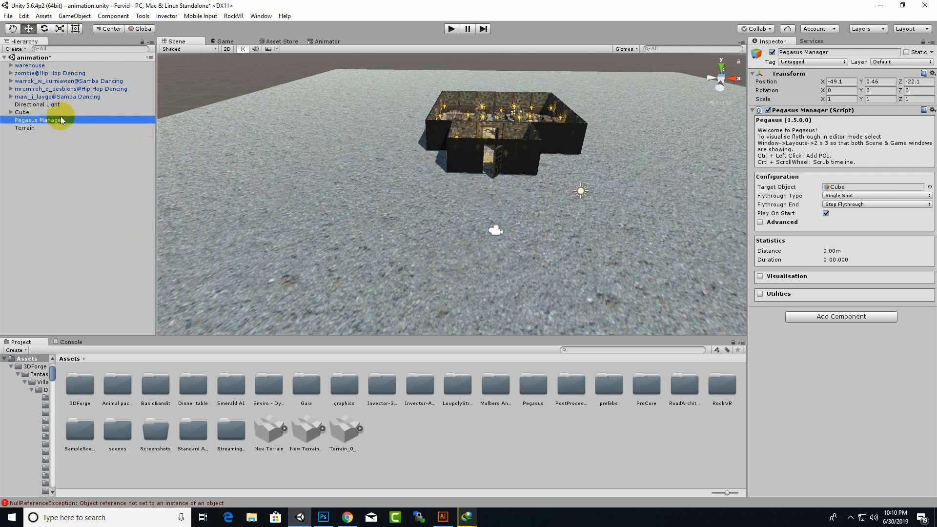
ctrl+click(477, 291)
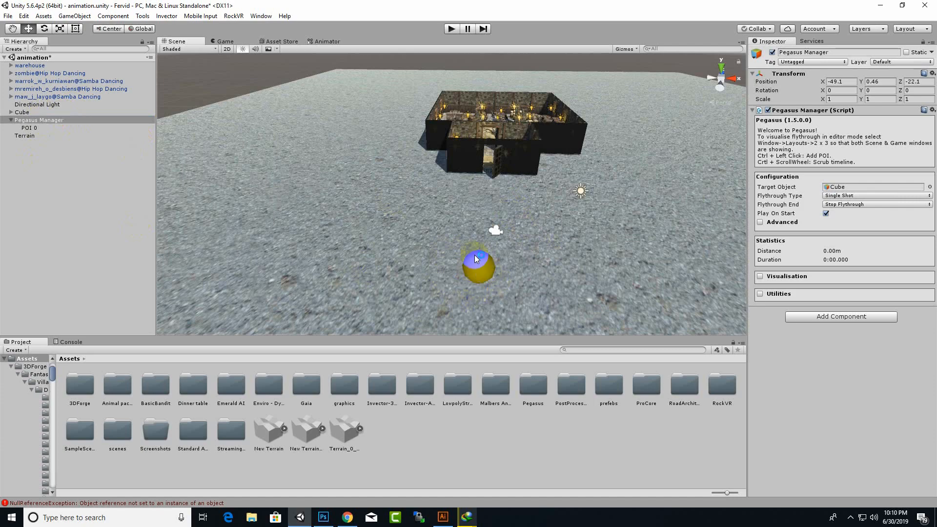
Examine the target speed types available for the first point of interest, and return to the Pegasus Manager
scroll(483, 271, down, 5)
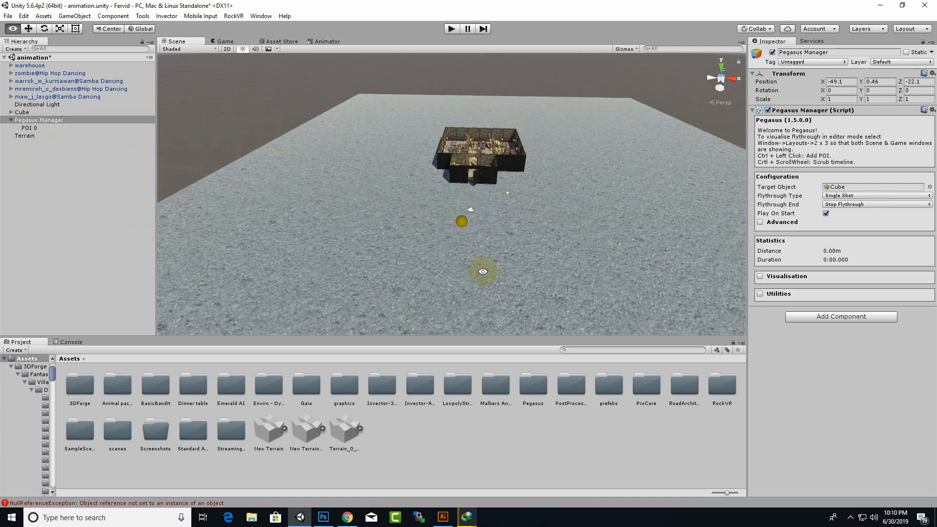
mouse_move(482, 270)
alt+mouse_down()
mouse_move(537, 201)
mouse_move(533, 262)
mouse_move(397, 264)
mouse_move(456, 268)
mouse_move(452, 229)
alt+mouse_up()
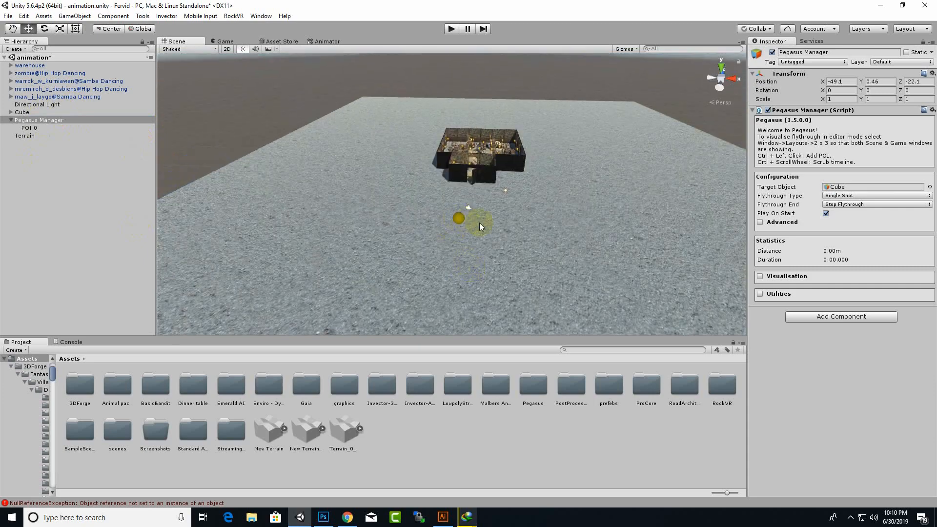
key(alt)
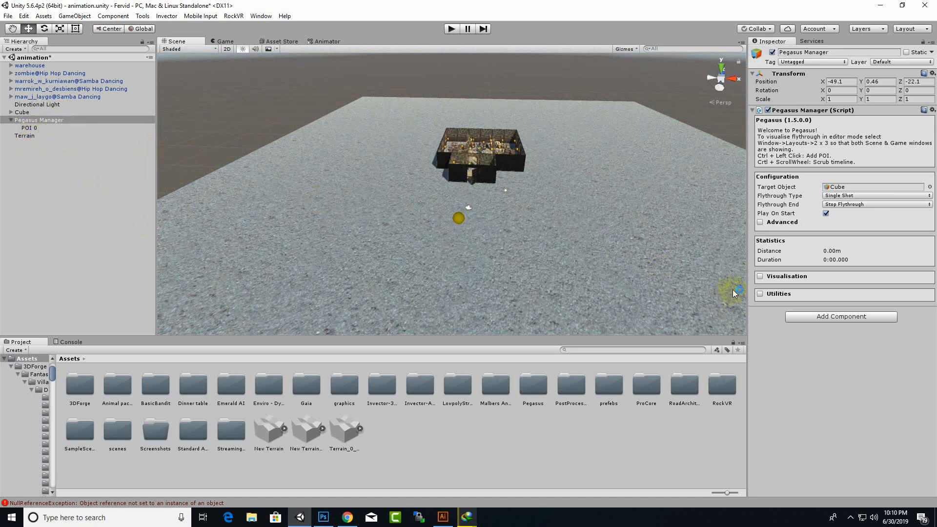
click(28, 128)
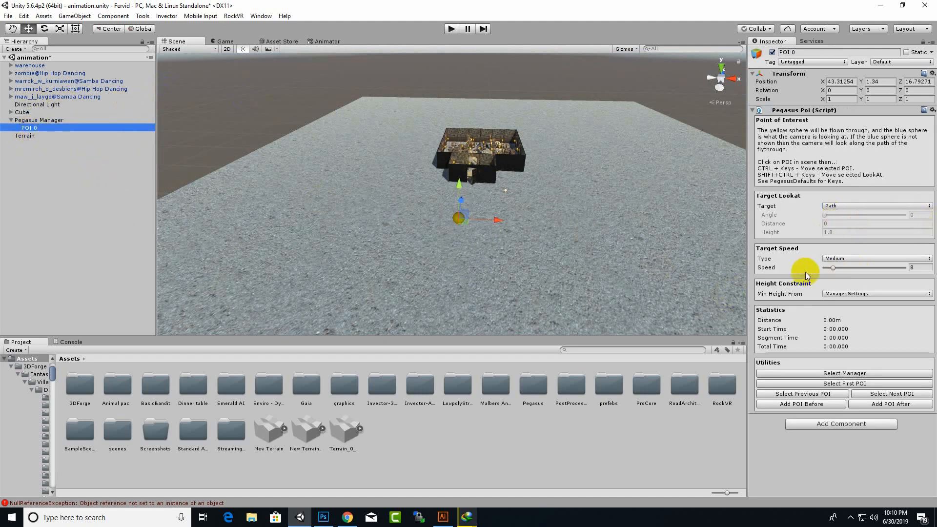
click(835, 258)
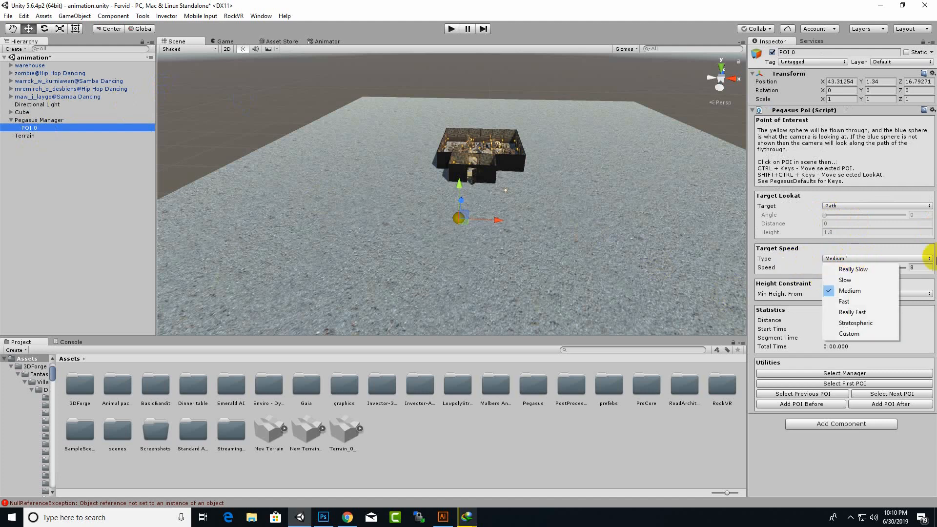
click(803, 249)
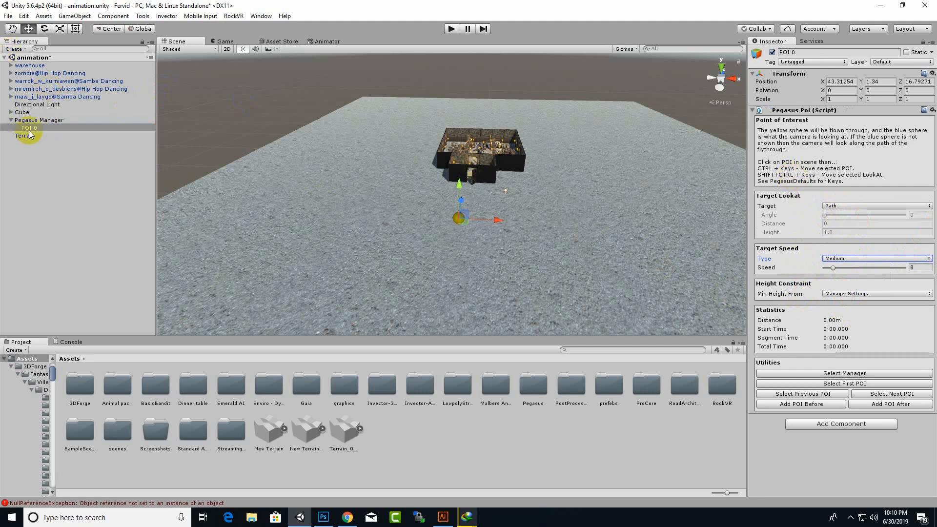
click(58, 120)
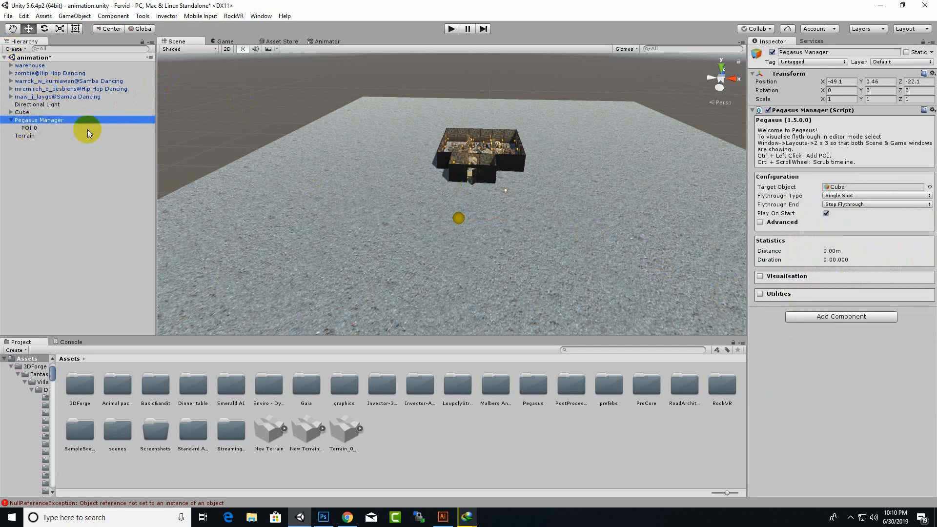
Turn on the Pegasus Manager's Visualisation, Utilities and Advanced sections and set its Min POI Height to 1
click(760, 277)
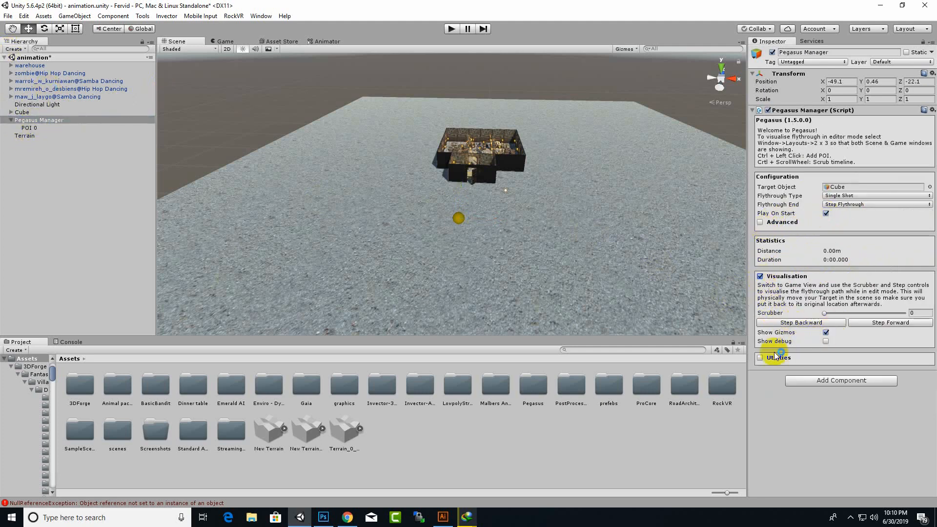
click(760, 359)
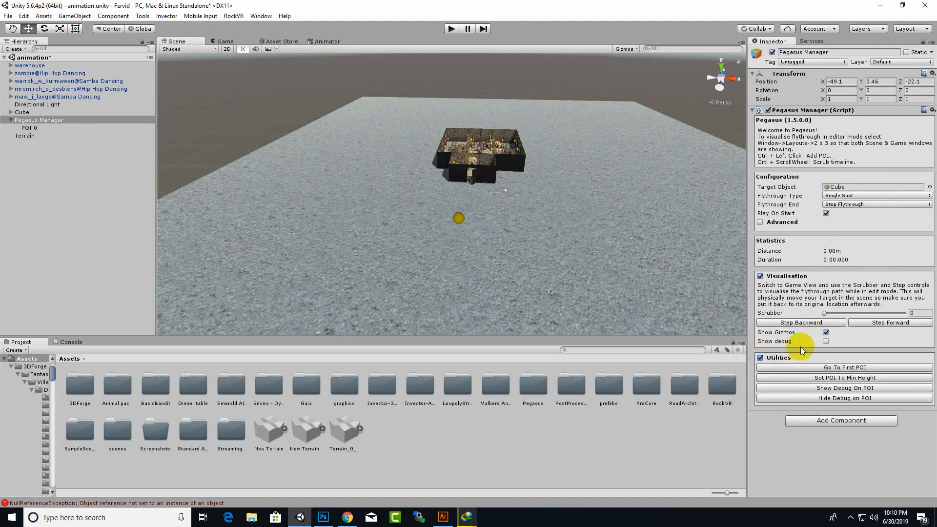
click(759, 222)
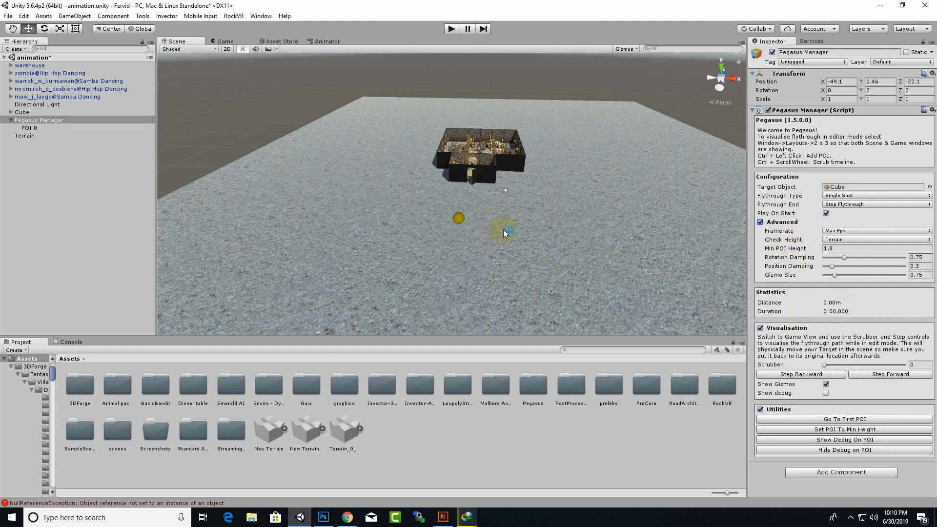
scroll(450, 227, up, 1)
click(823, 251)
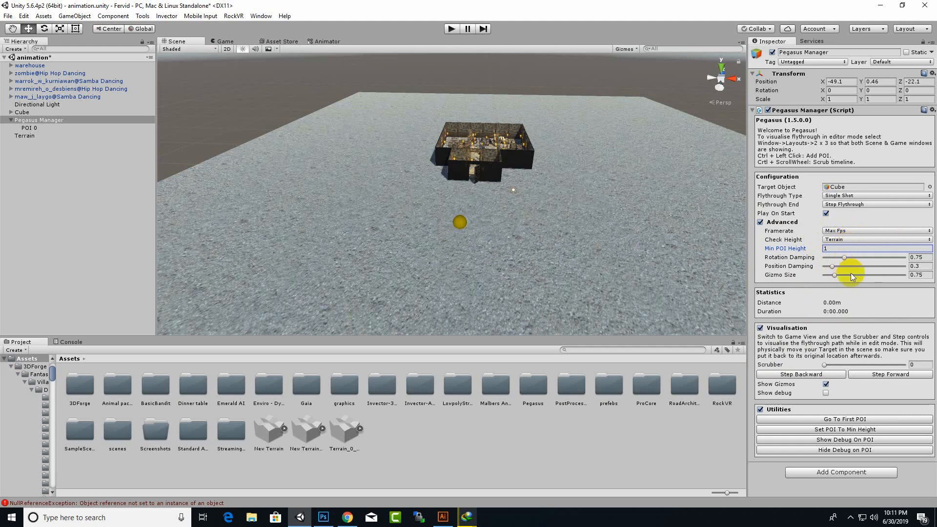
click(826, 384)
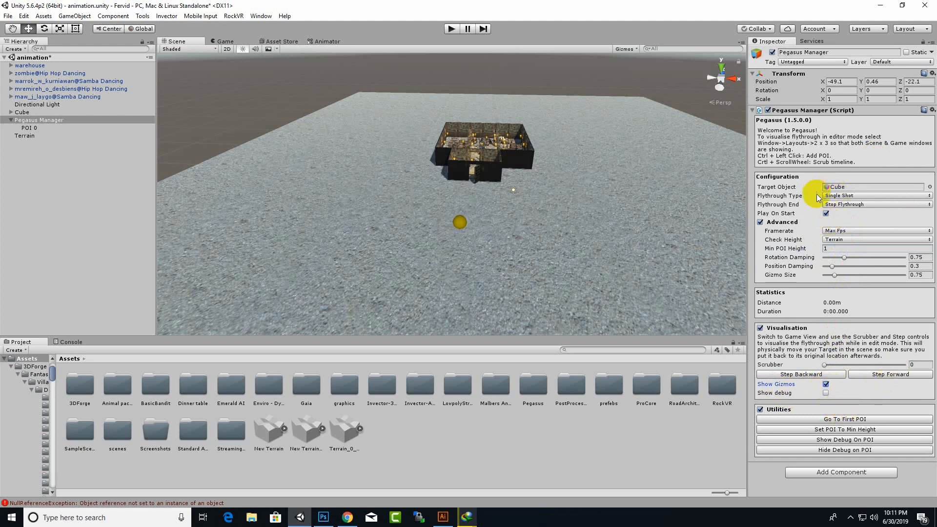
Add two flythrough points leading from the ground outside the building through its entrance into the front room
scroll(452, 230, down, 2)
middle_drag(451, 228, 507, 250)
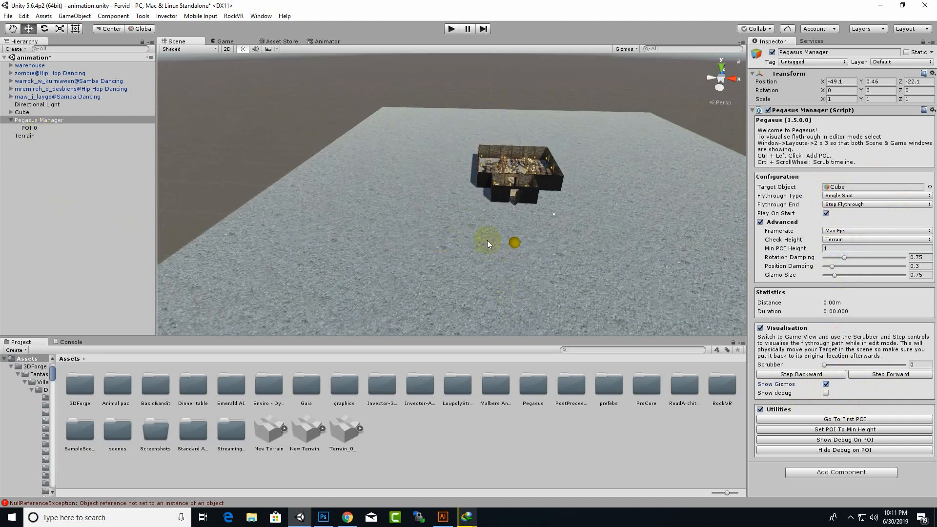
scroll(514, 229, up, 2)
middle_drag(514, 230, 453, 152)
ctrl+click(519, 281)
scroll(520, 302, up, 8)
alt+drag(454, 248, 494, 284)
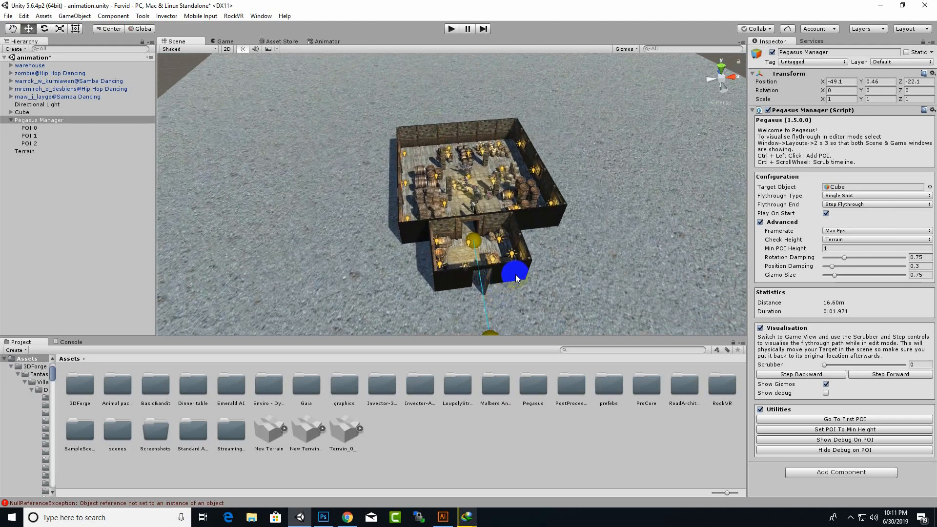
Add three flythrough points in the main room, from just inside the doorway along the crate and barrel side on the left
scroll(515, 274, up, 5)
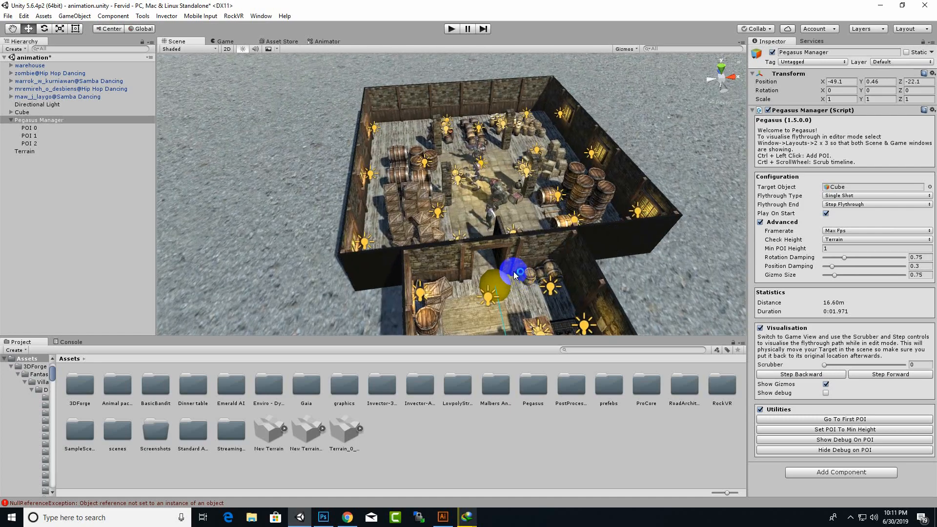
scroll(513, 273, up, 4)
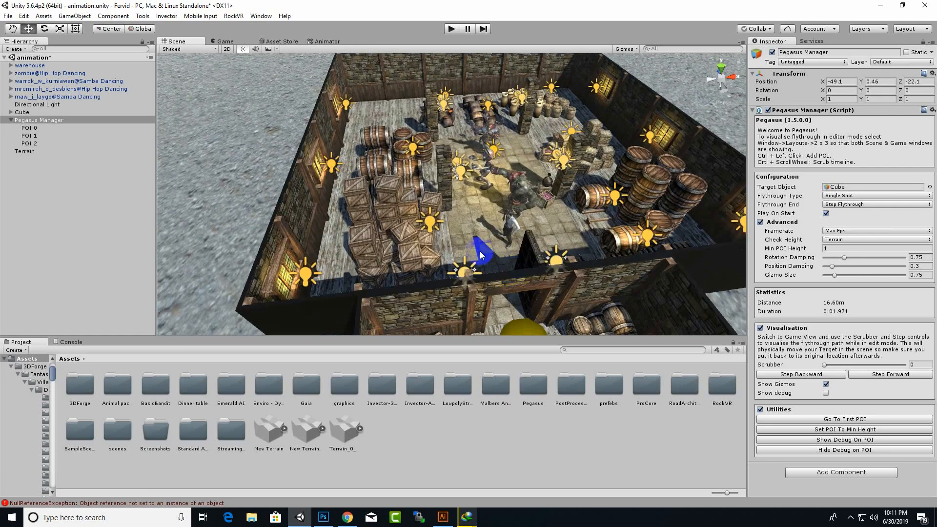
middle_drag(522, 289, 503, 279)
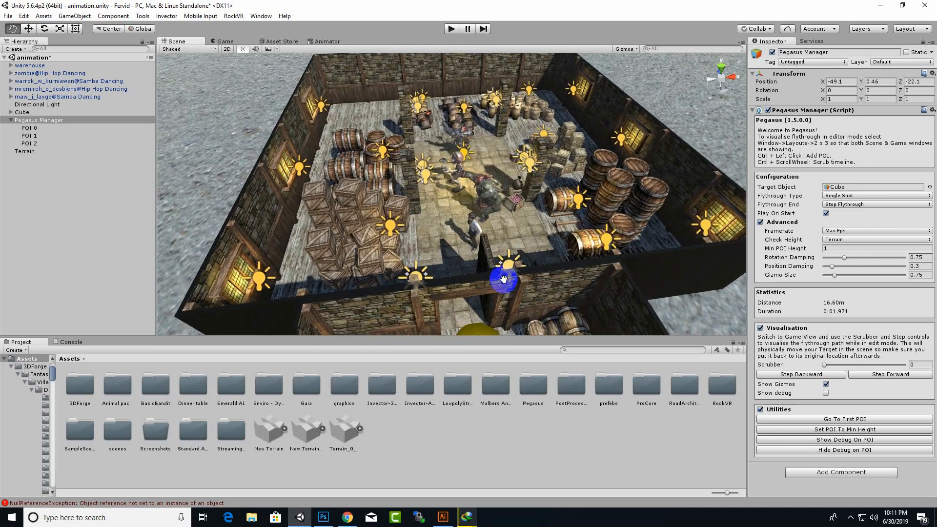
alt+drag(493, 268, 418, 253)
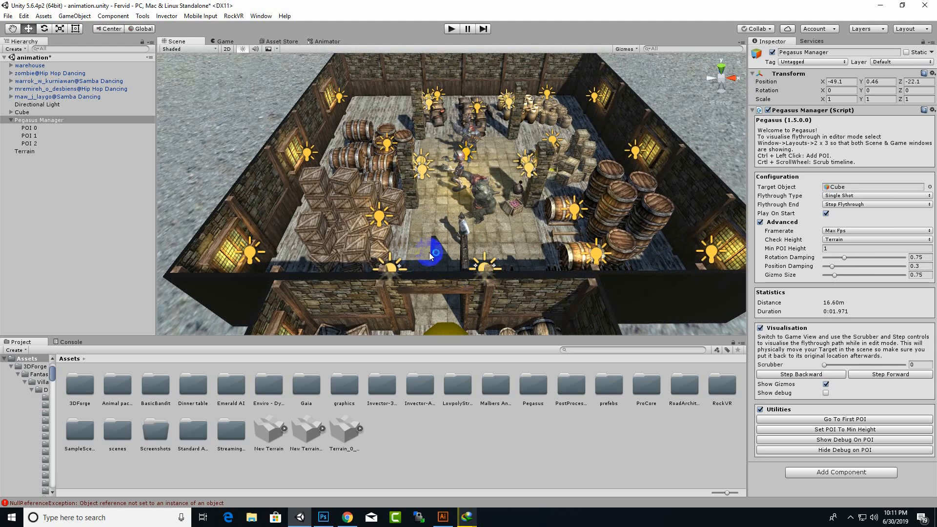
ctrl+click(404, 175)
ctrl+click(411, 122)
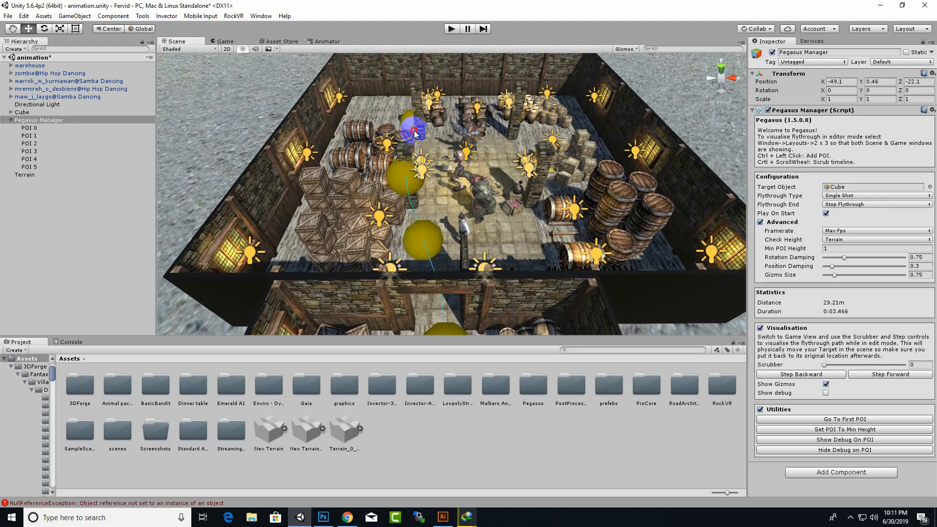
Continue the flythrough path with six points across the main room's back wall and down its right side to the doorway
ctrl+click(449, 107)
ctrl+click(503, 94)
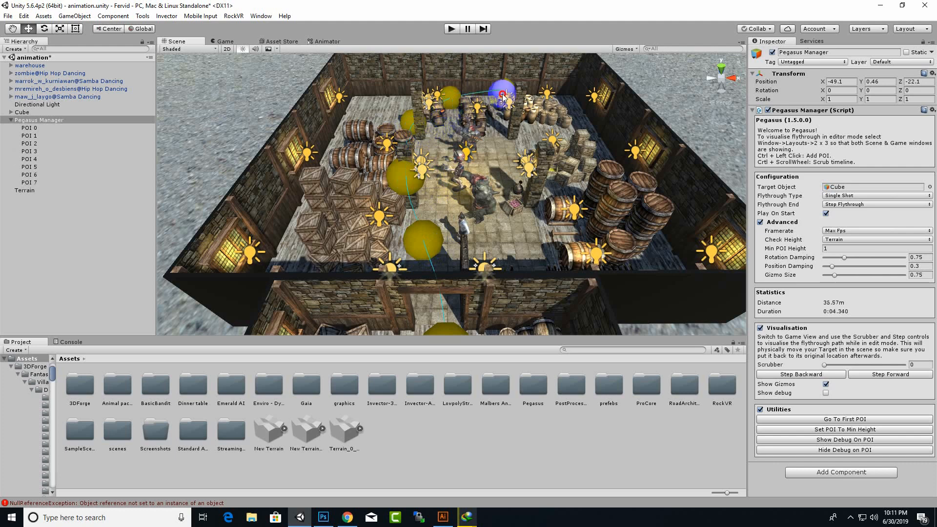
ctrl+click(537, 130)
ctrl+click(560, 178)
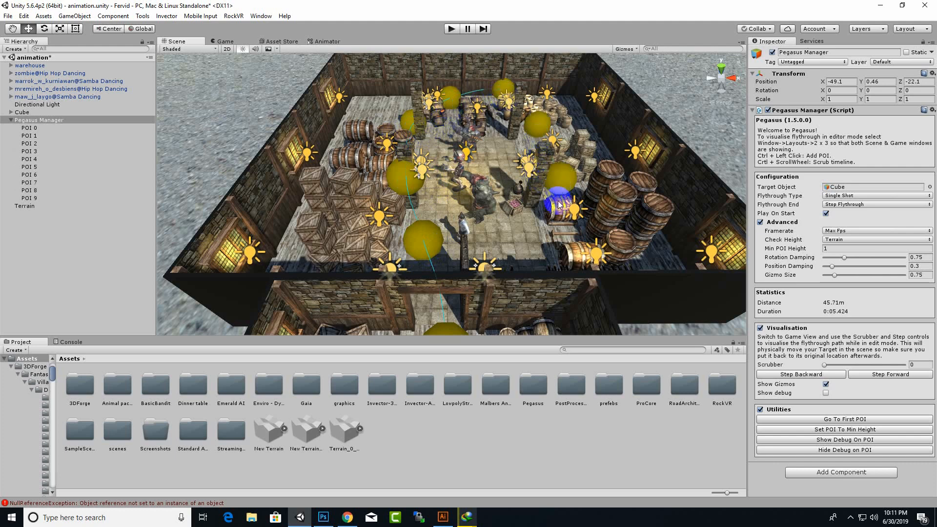
ctrl+click(514, 249)
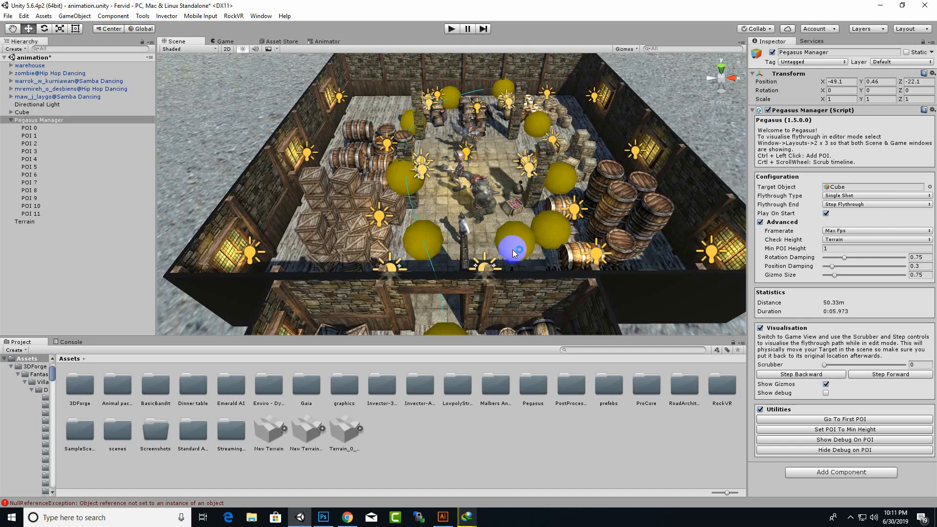
Extend the flythrough path back through the doorway and front room to two points on the ground outside the entrance
scroll(513, 249, up, 5)
ctrl+click(522, 137)
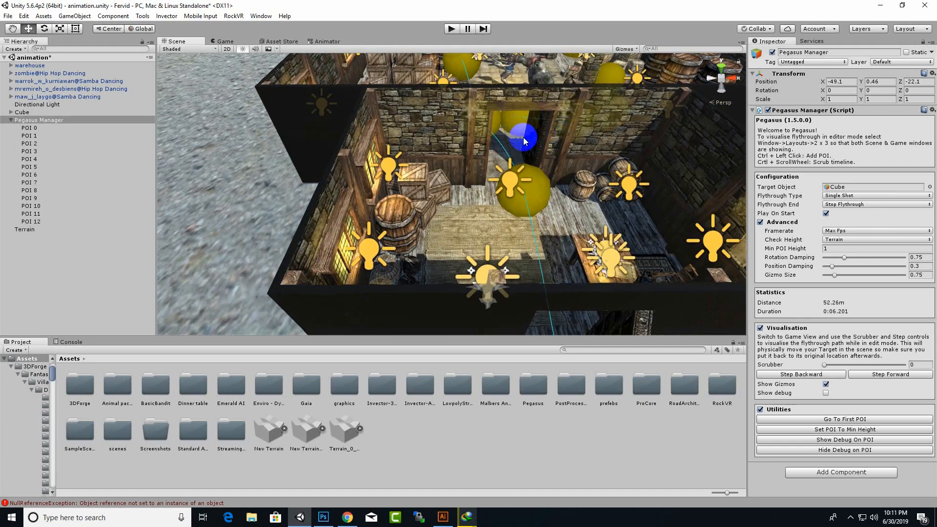
ctrl+click(540, 212)
scroll(540, 212, up, 10)
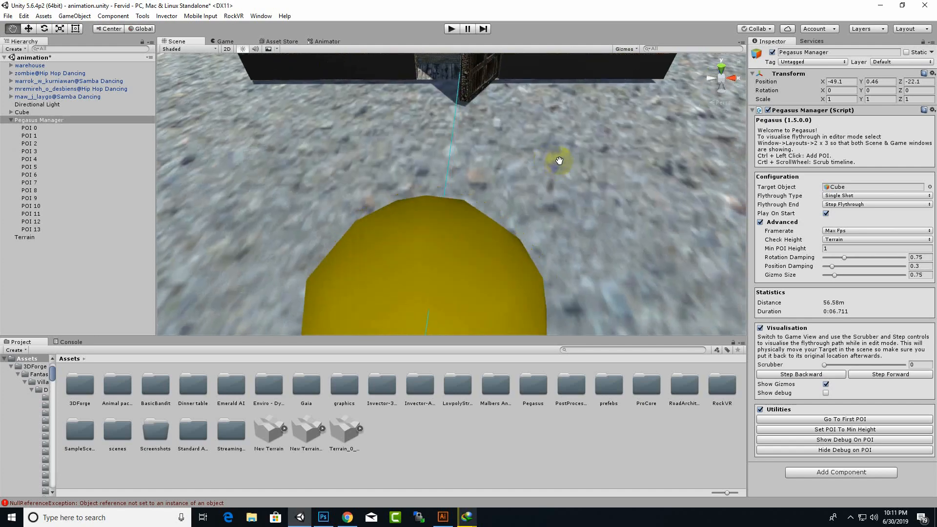
ctrl+click(499, 210)
scroll(551, 210, down, 5)
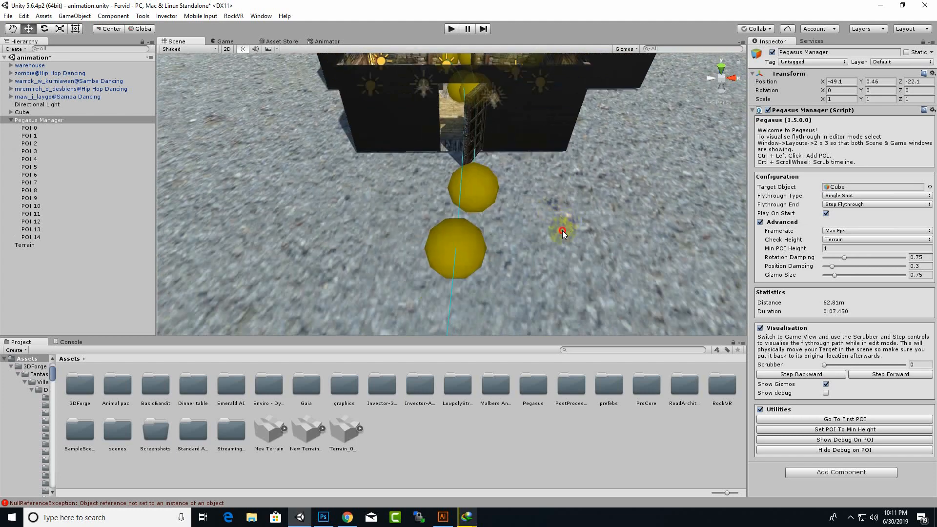
ctrl+click(562, 231)
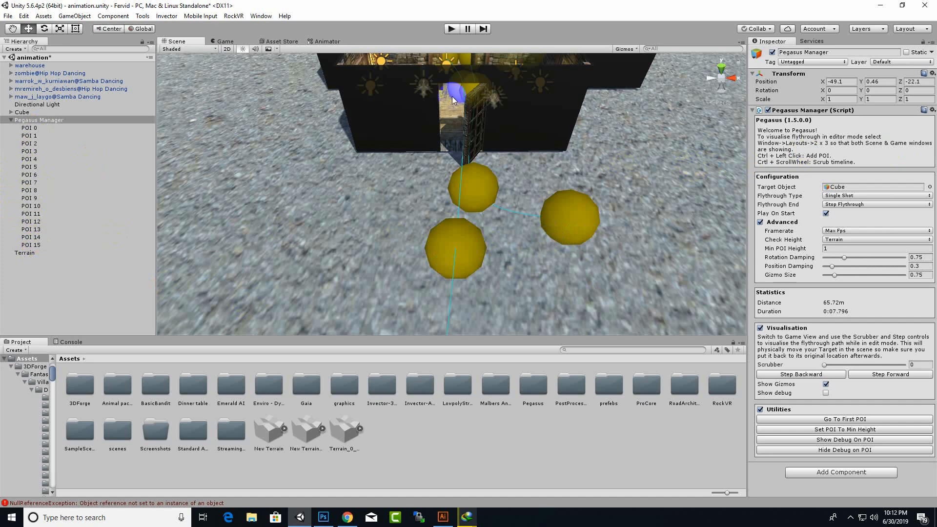
Preview the camera at POI 0, POI 1 and POI 10 in the Game view, and dock that view above the Inspector
click(224, 42)
mouse_move(434, 152)
right_down()
mouse_move(443, 156)
mouse_move(369, 129)
right_up()
right_drag(437, 165, 272, 153)
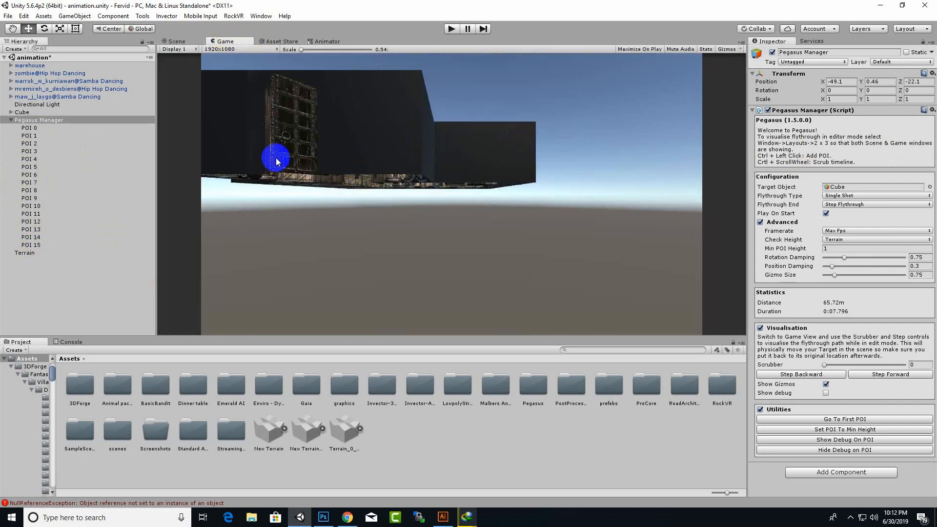
click(29, 128)
click(29, 135)
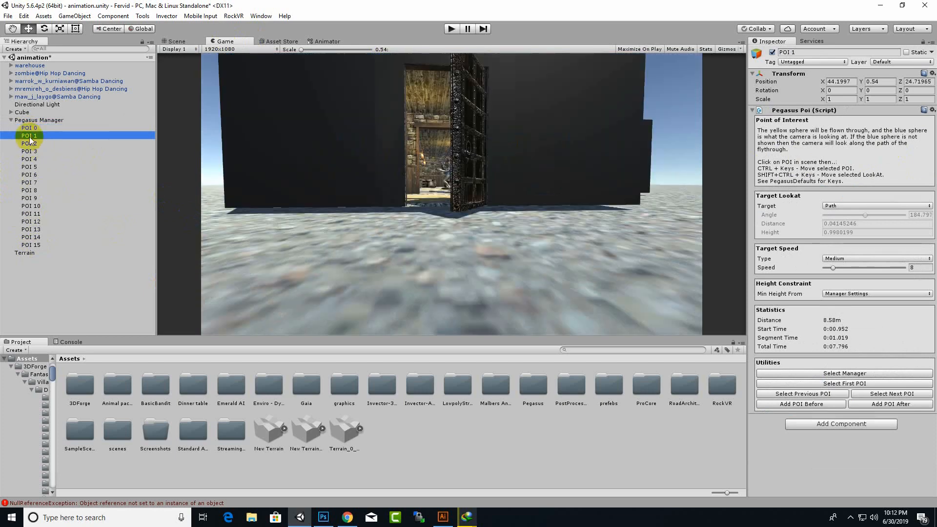
click(31, 206)
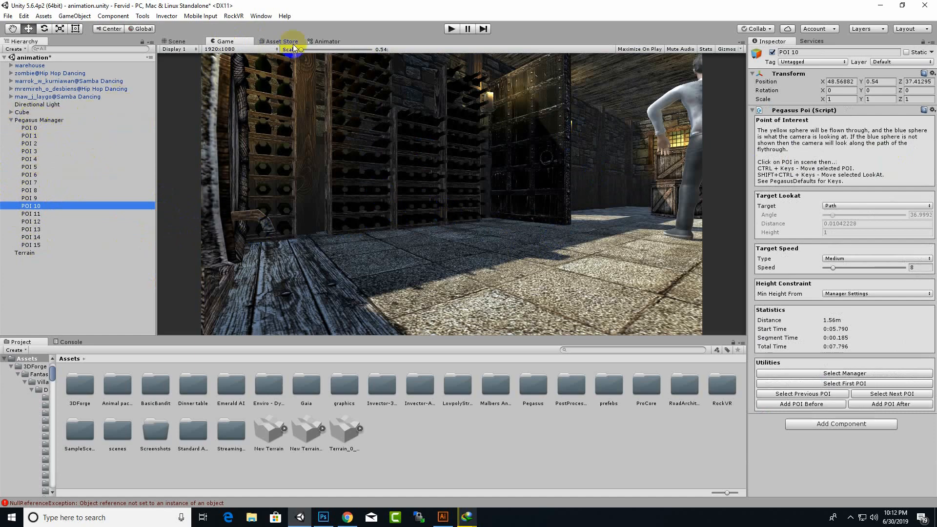
drag(231, 42, 606, 105)
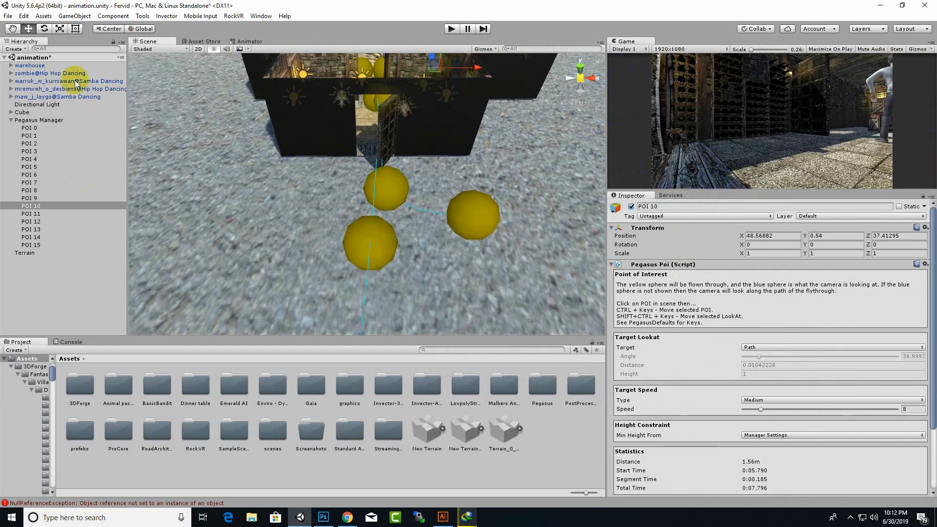
Move POI 0 up and back to about Y 7.6, Z 14.27 and rotate it about 11.9 degrees around X
click(36, 128)
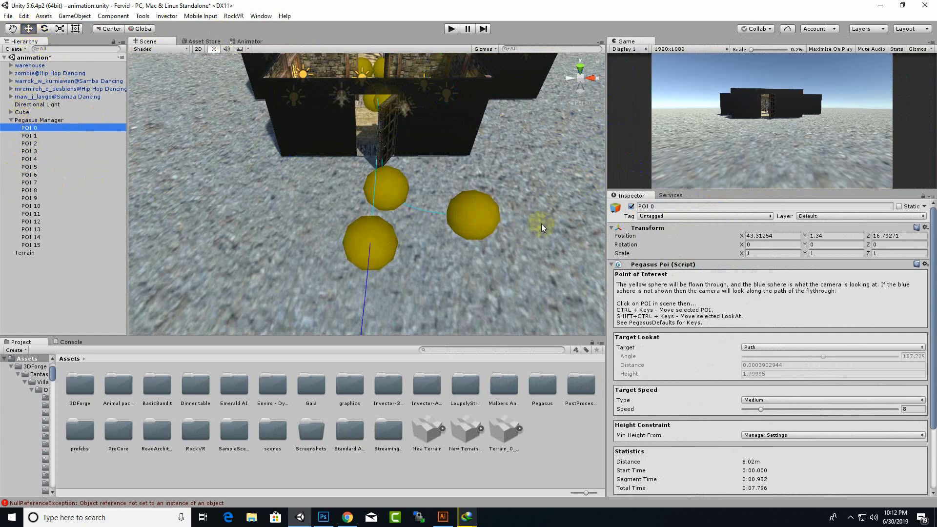
scroll(476, 249, down, 10)
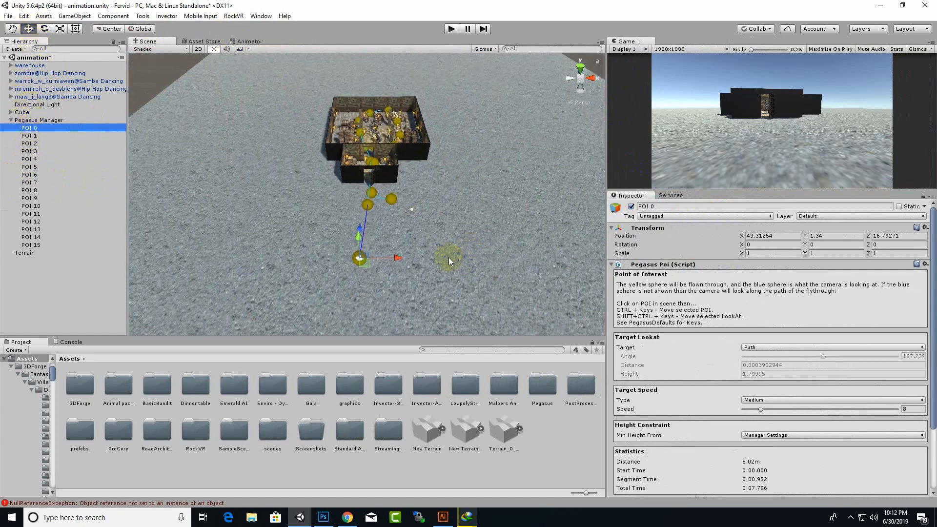
alt+drag(452, 260, 530, 224)
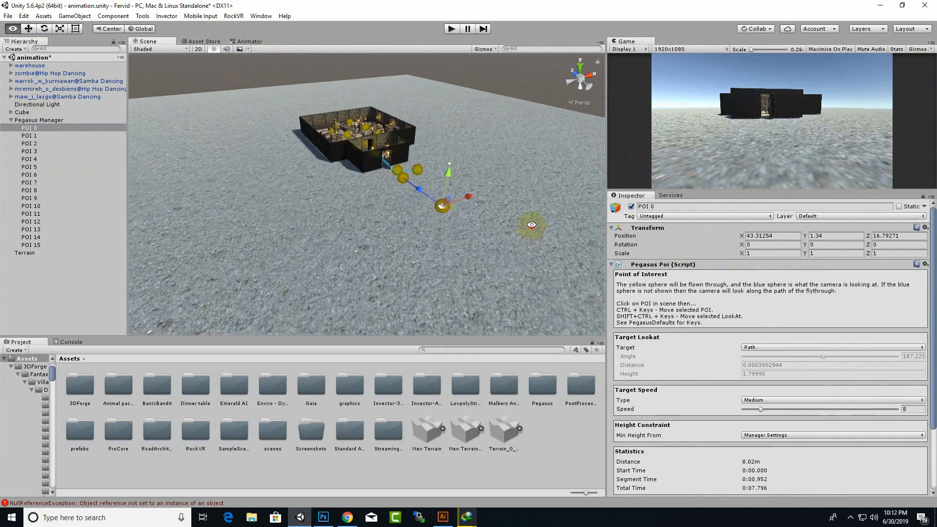
drag(448, 172, 338, 145)
key(e)
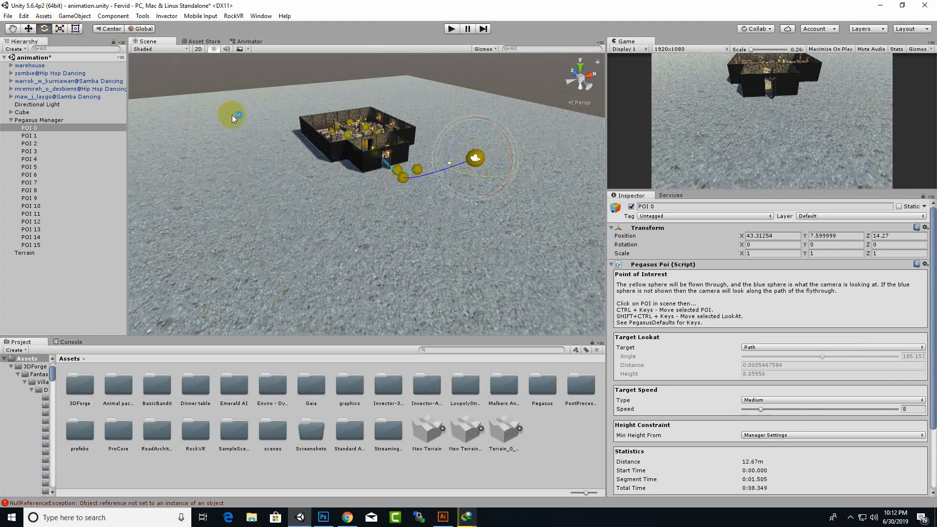
drag(503, 133, 486, 127)
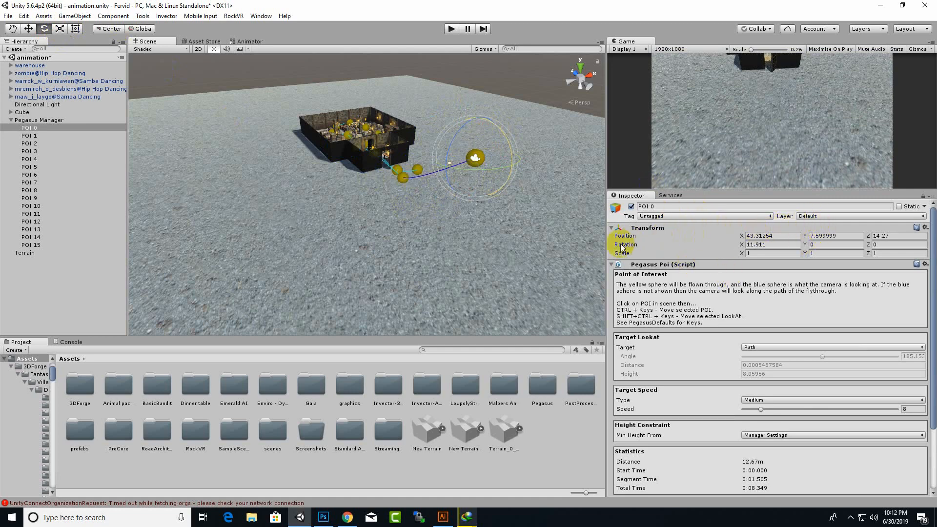
Set POI 0's target speed type to Slow
scroll(730, 362, down, 4)
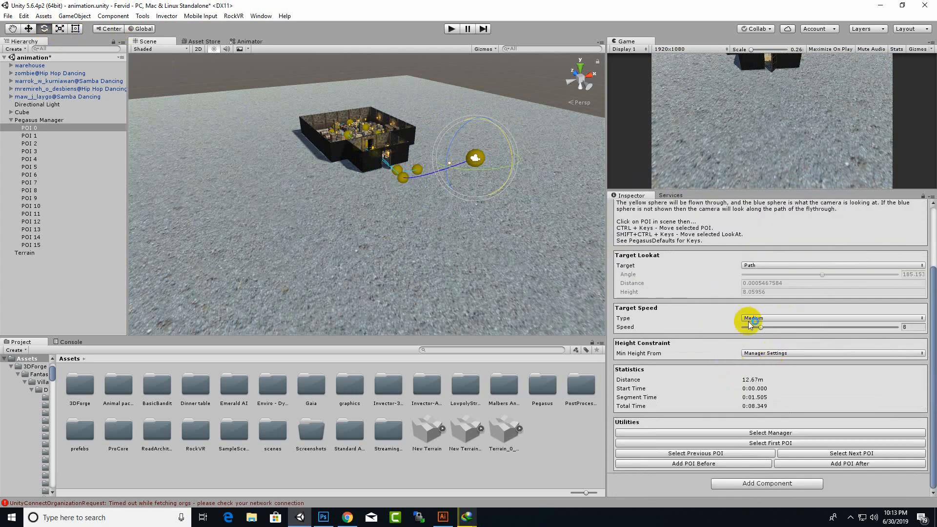
click(755, 317)
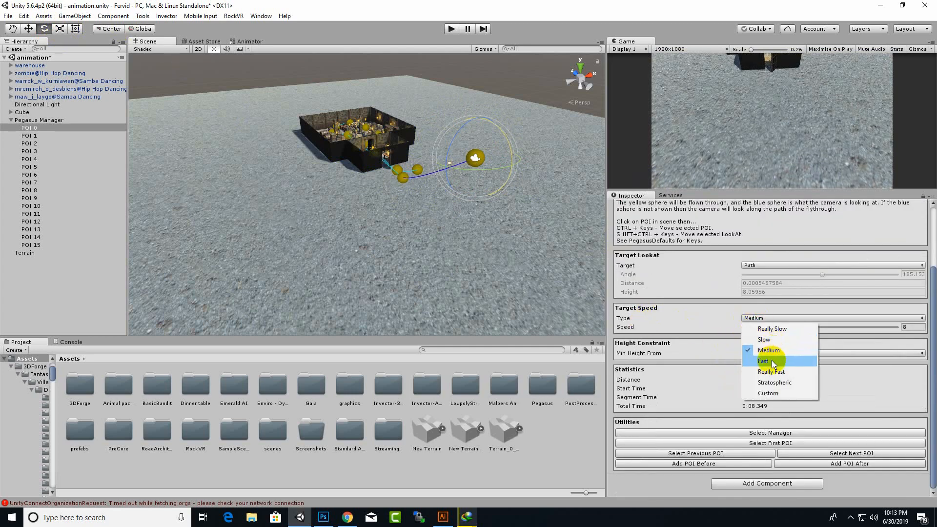
click(774, 340)
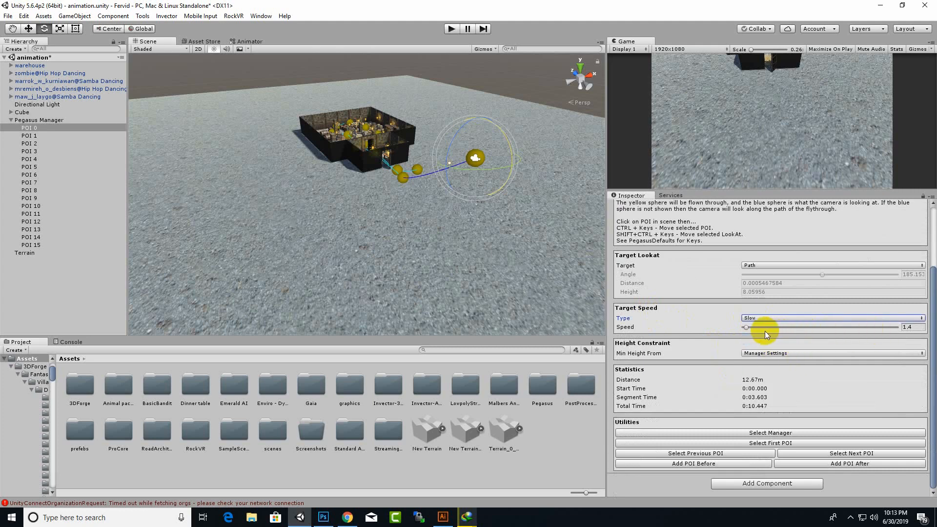
click(910, 326)
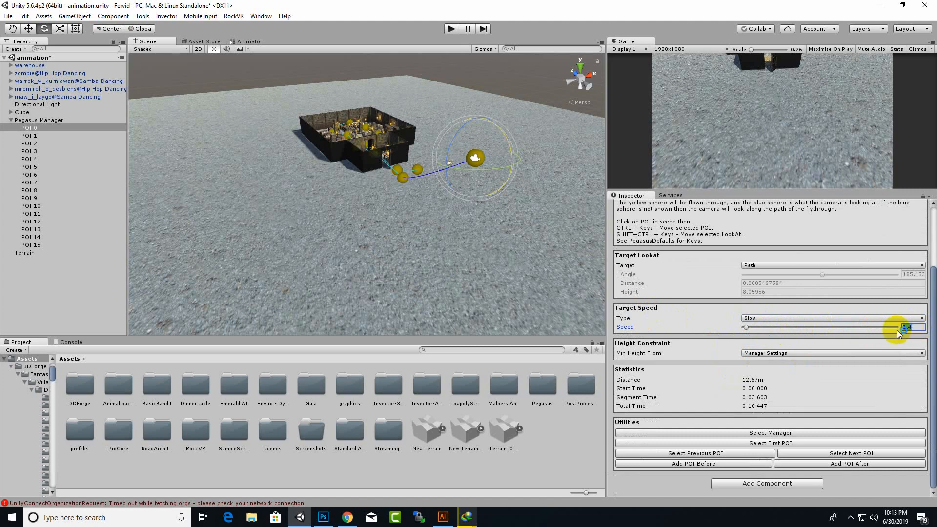
click(910, 327)
Rotate POI 1 in front of the building to tilt its camera view toward the entrance
click(31, 136)
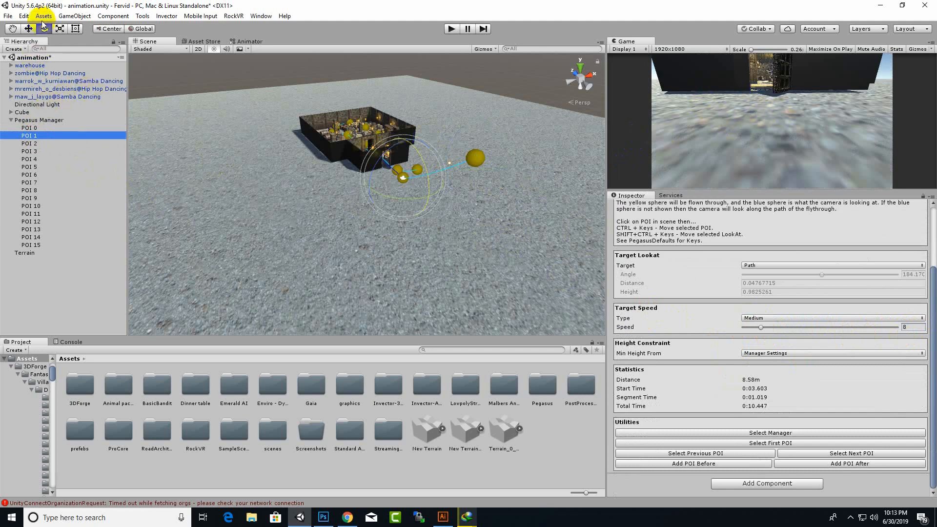
drag(423, 163, 426, 188)
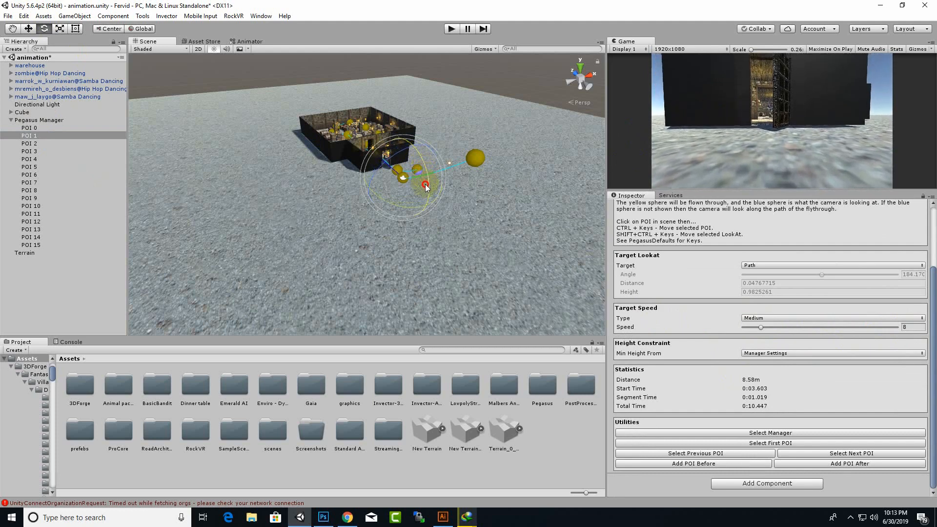
Raise POI 2 inside the warehouse entrance to a look-at height of about 1.9
click(29, 143)
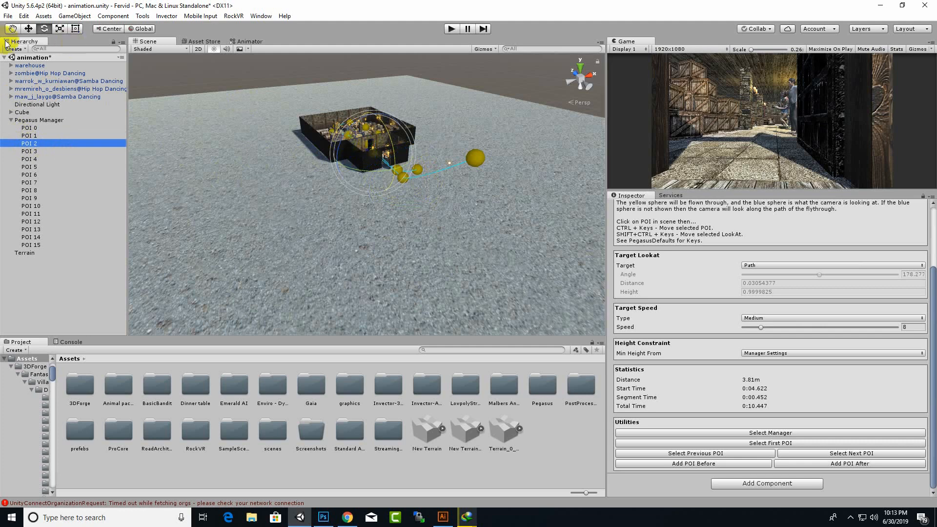
click(850, 517)
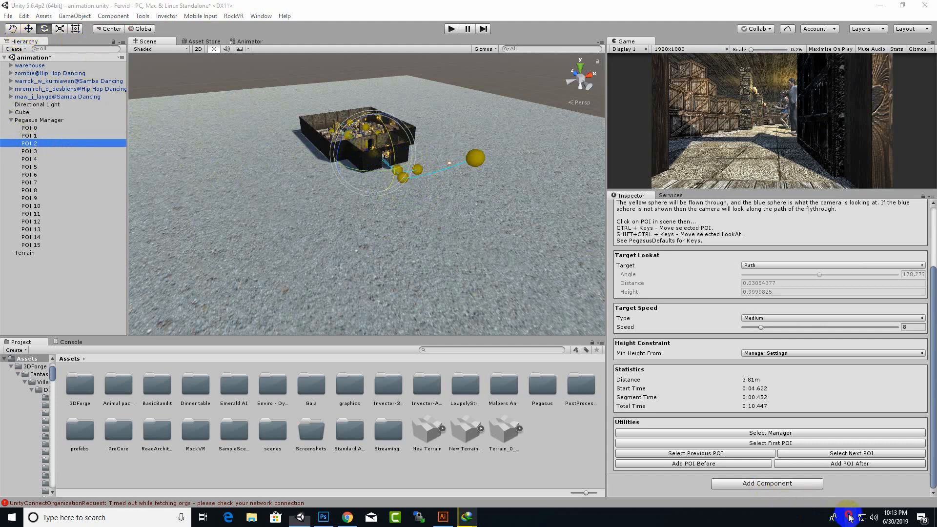
click(834, 475)
click(60, 28)
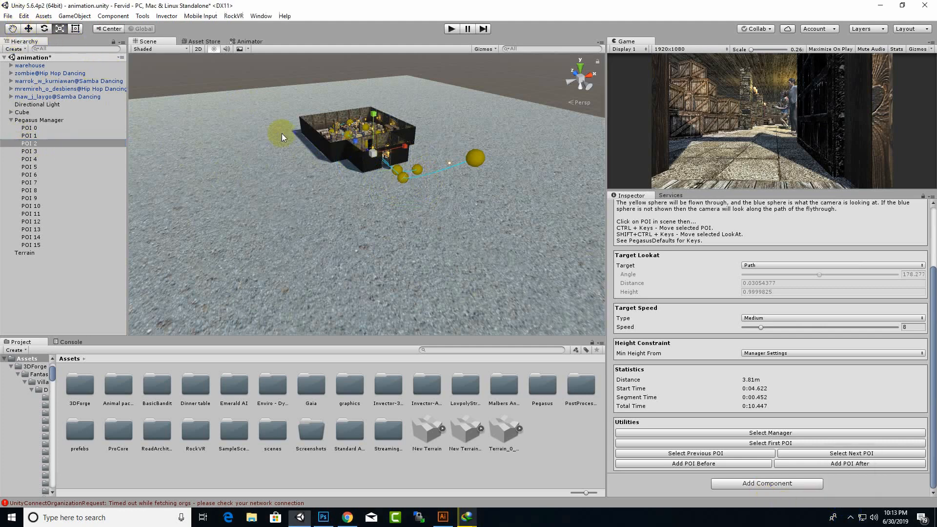
click(29, 29)
mouse_move(372, 119)
mouse_down()
mouse_move(400, 147)
mouse_move(377, 115)
mouse_up()
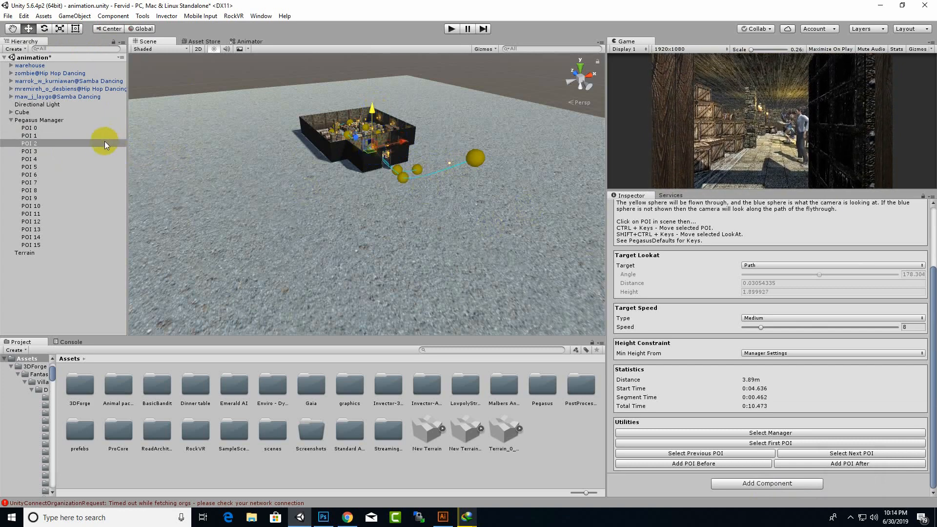
Set the target speed type of both POI 2 and POI 1 to Slow
click(766, 321)
click(768, 340)
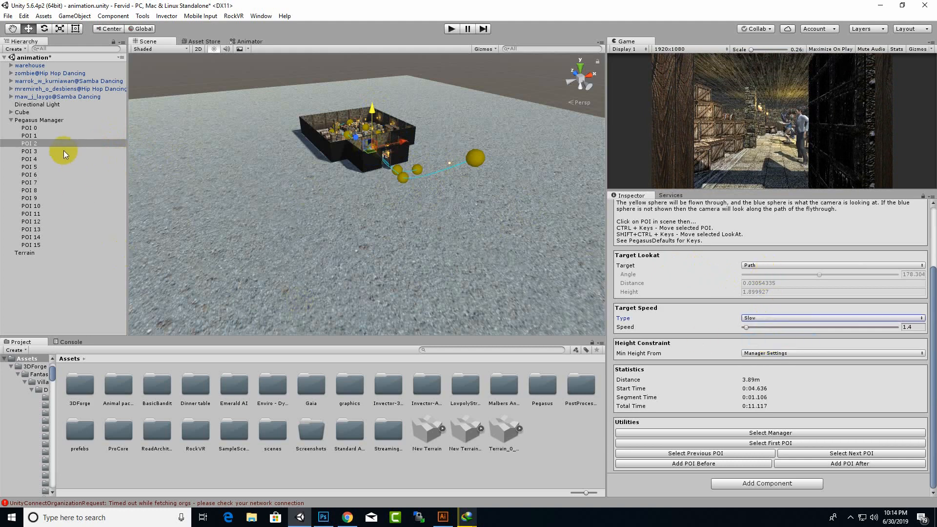
click(60, 135)
click(780, 265)
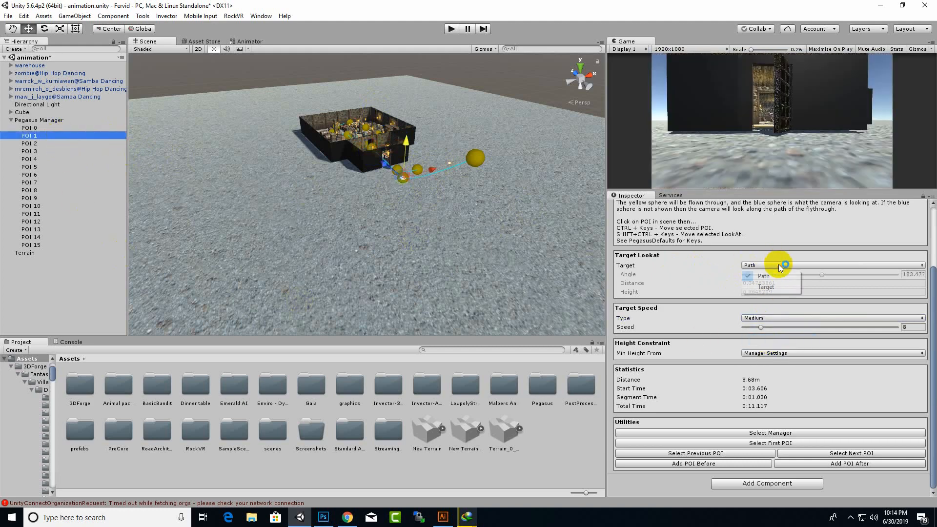
click(768, 318)
click(770, 341)
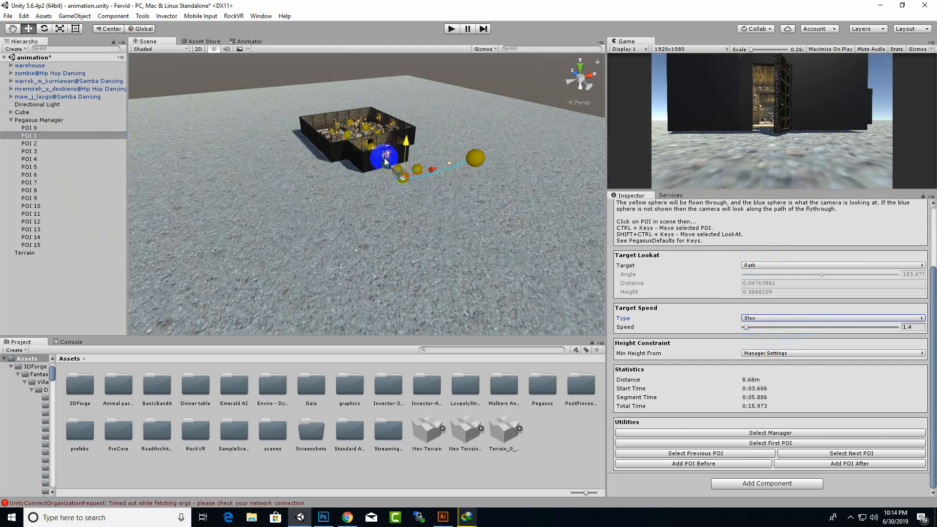
Rotate POI 3 beside the stacked crates so its camera view faces the dancing characters
click(32, 151)
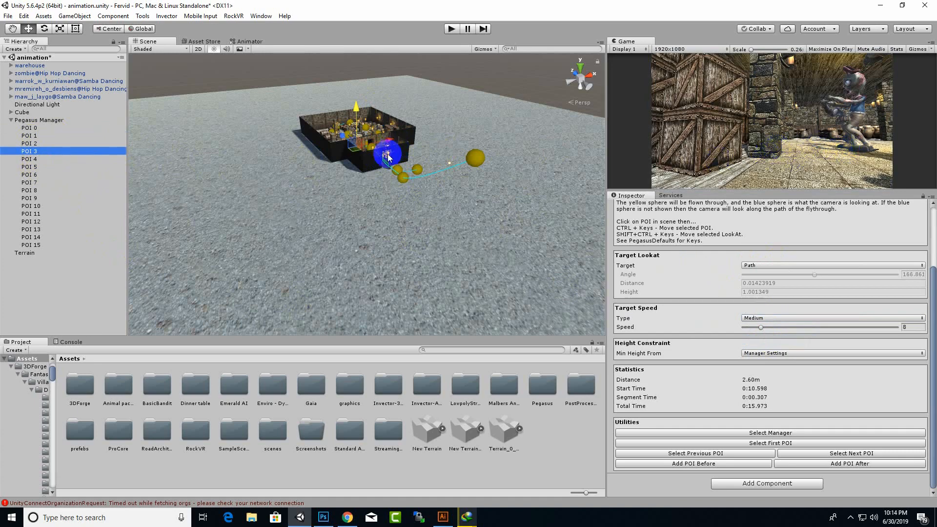
alt+drag(373, 155, 545, 204)
scroll(366, 159, up, 10)
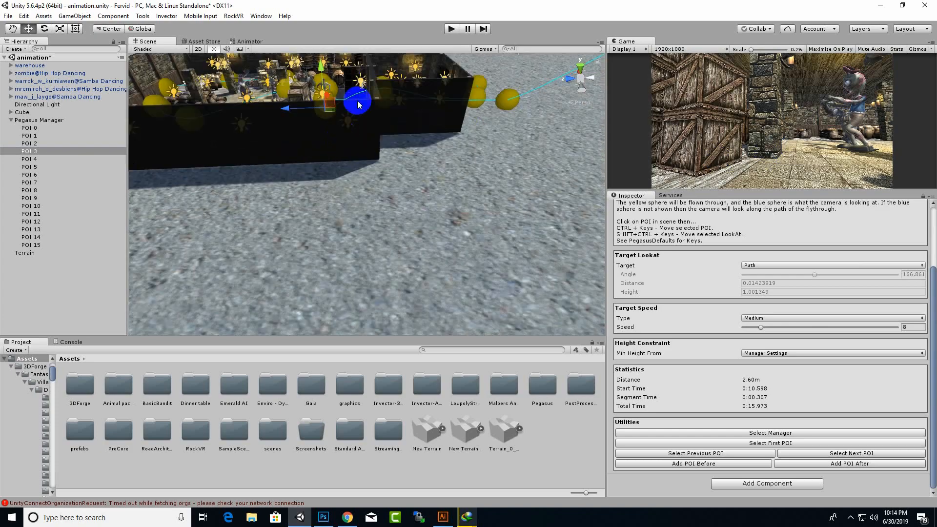
alt+drag(479, 162, 399, 191)
scroll(399, 195, up, 10)
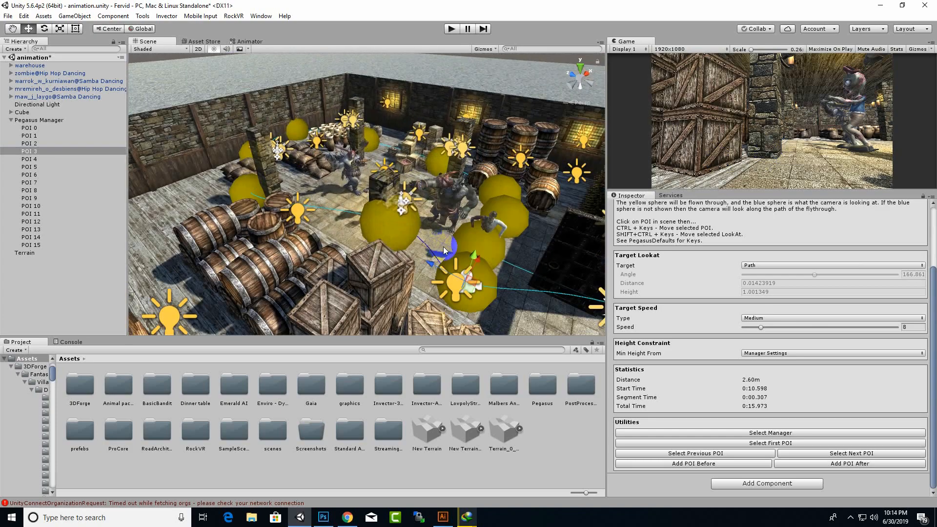
middle_drag(399, 208, 439, 204)
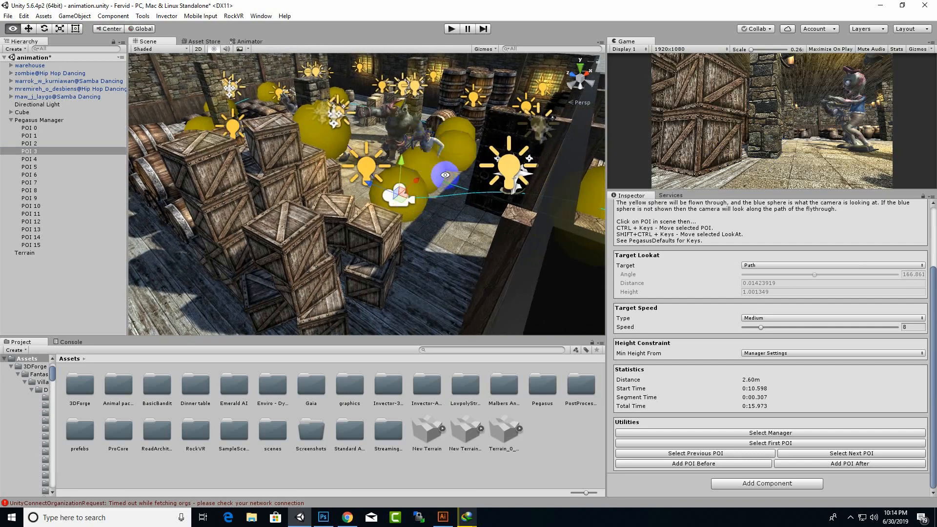
alt+drag(460, 194, 425, 222)
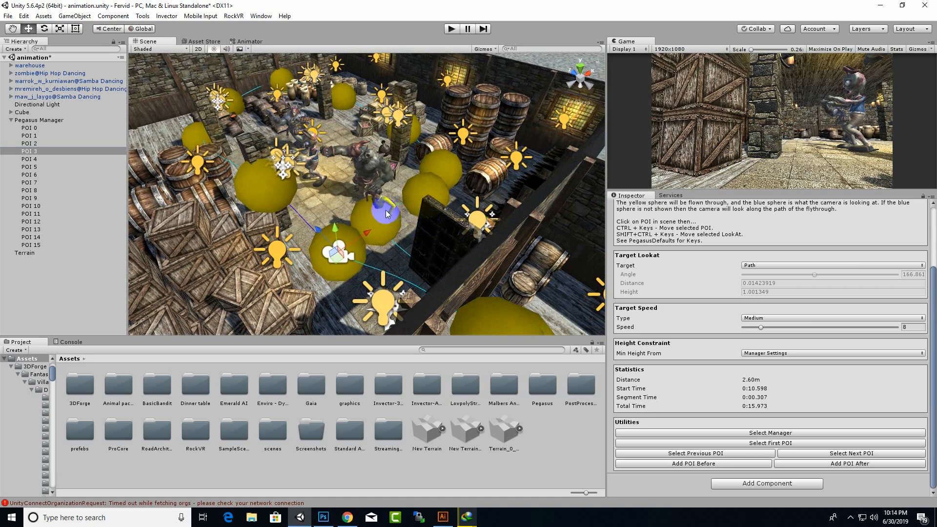
middle_drag(386, 210, 406, 195)
alt+drag(445, 192, 405, 187)
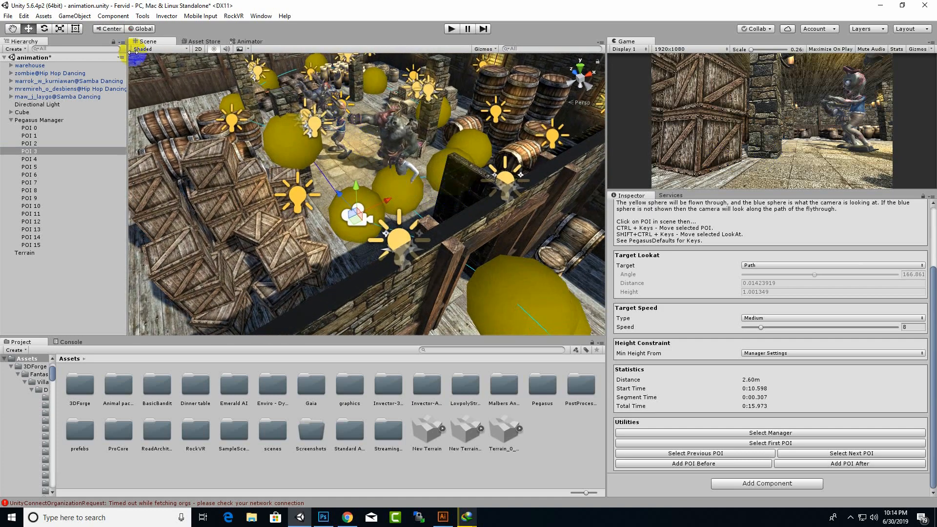
click(45, 29)
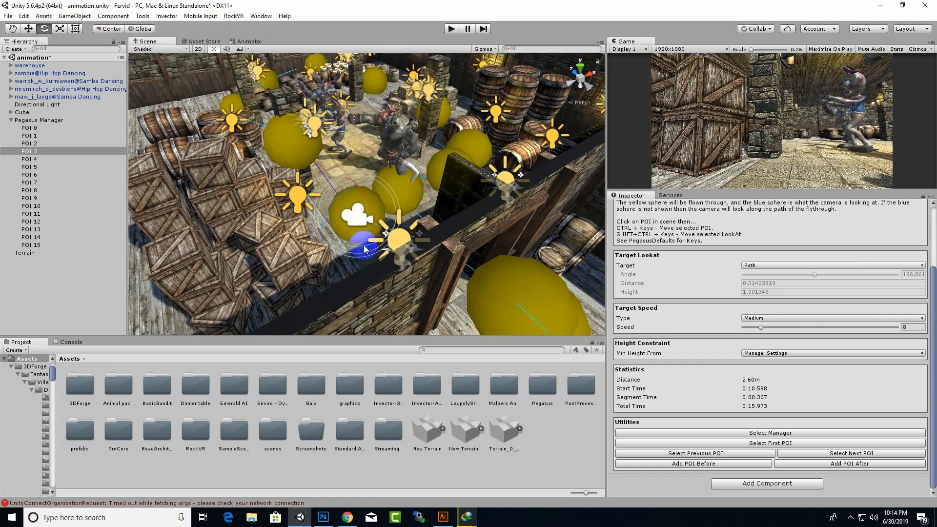
drag(364, 248, 267, 263)
click(854, 520)
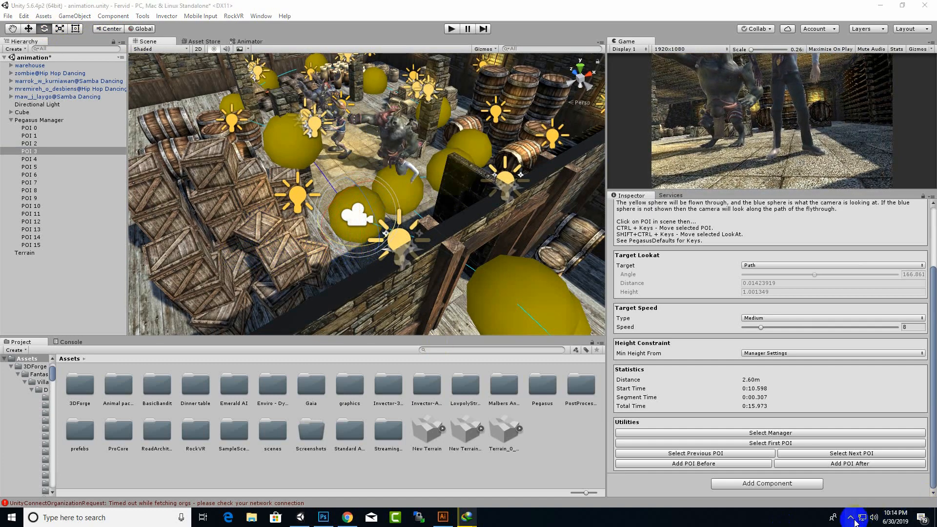
click(844, 489)
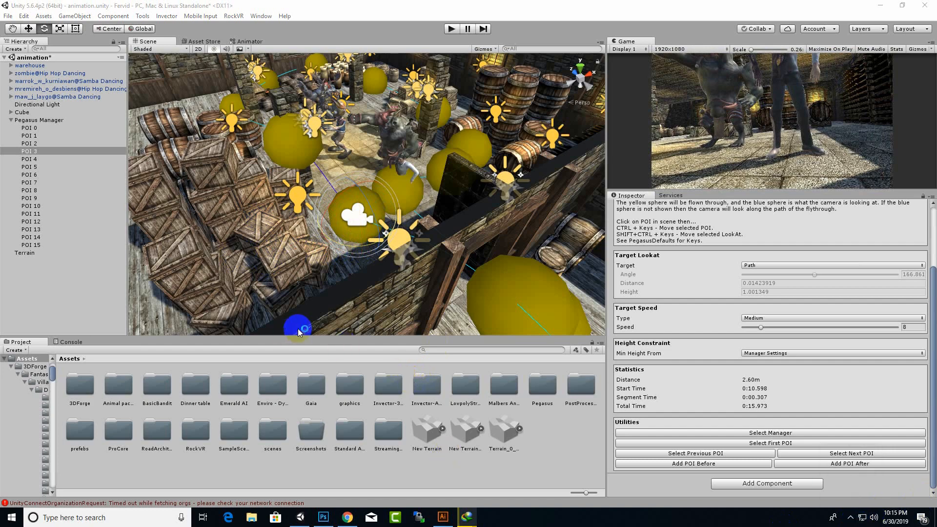
drag(359, 248, 364, 202)
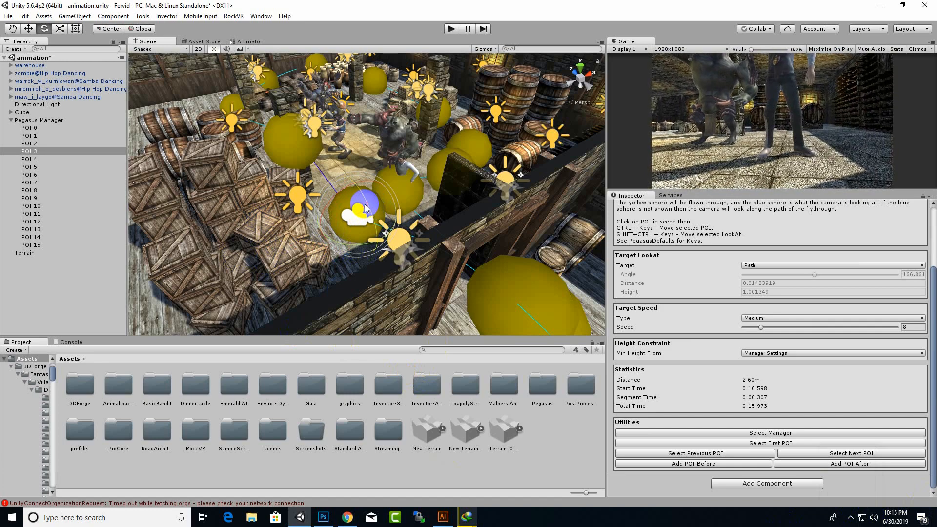
Raise POI 3 to a look-at height of about 1.93, shift it closer to POI 4, and set its target speed type to Slow
click(29, 29)
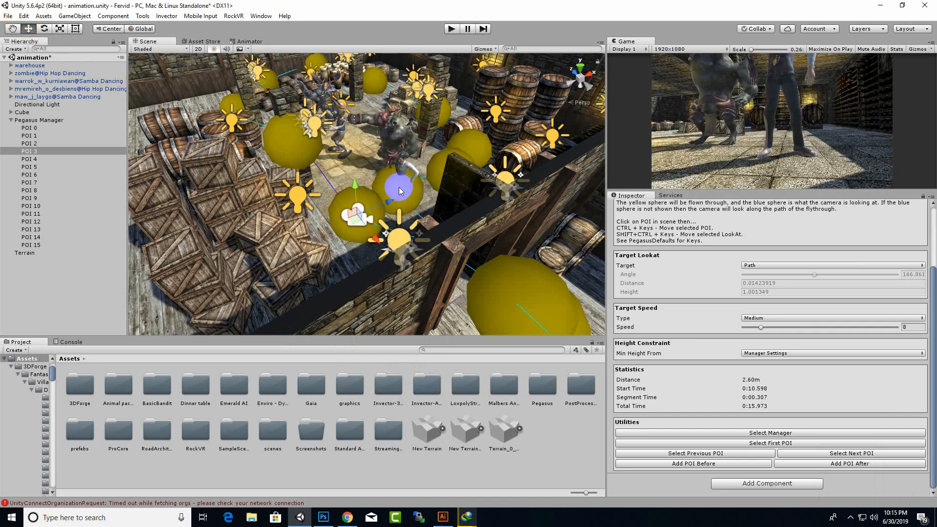
mouse_move(355, 204)
mouse_down()
mouse_move(356, 162)
mouse_move(363, 203)
mouse_move(379, 210)
mouse_move(362, 189)
mouse_up()
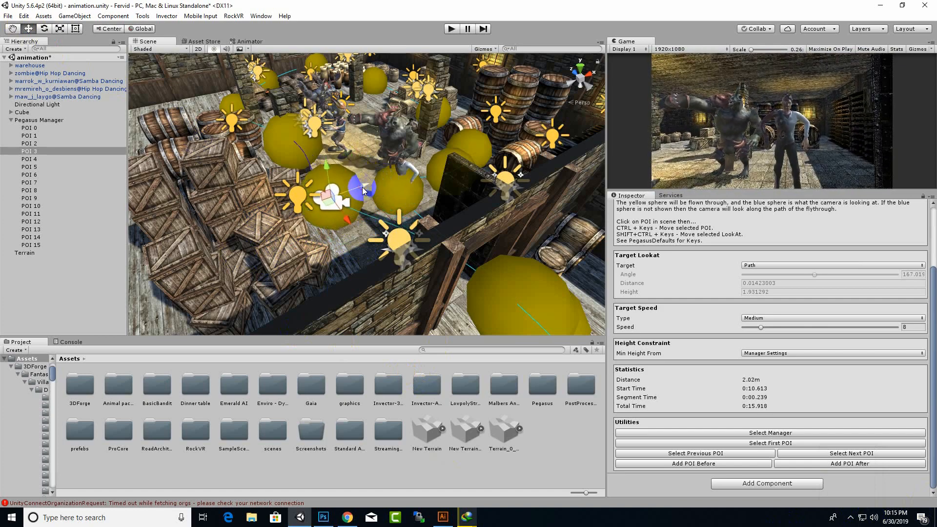
click(43, 160)
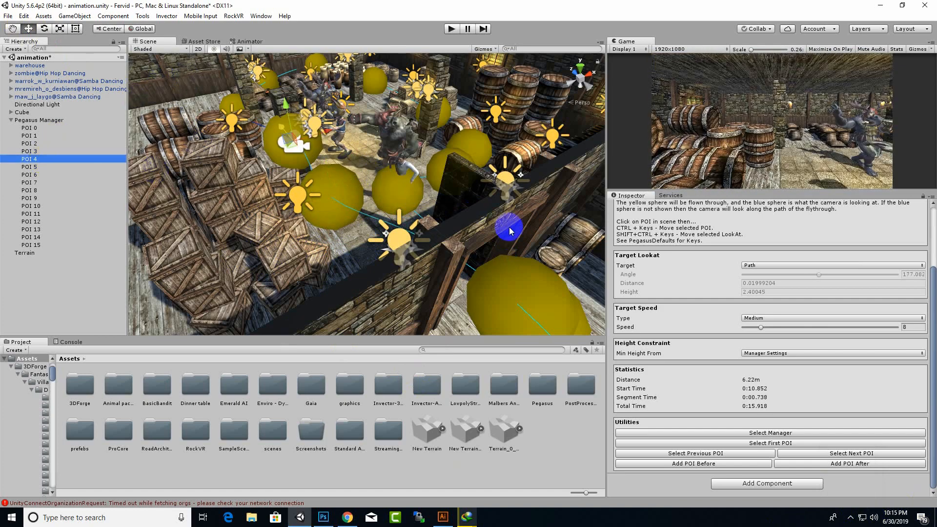
click(51, 152)
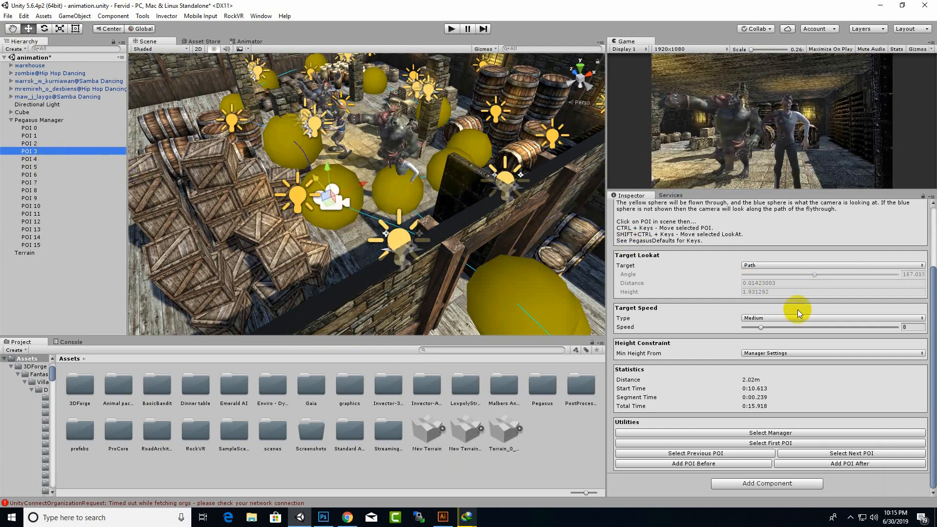
click(768, 321)
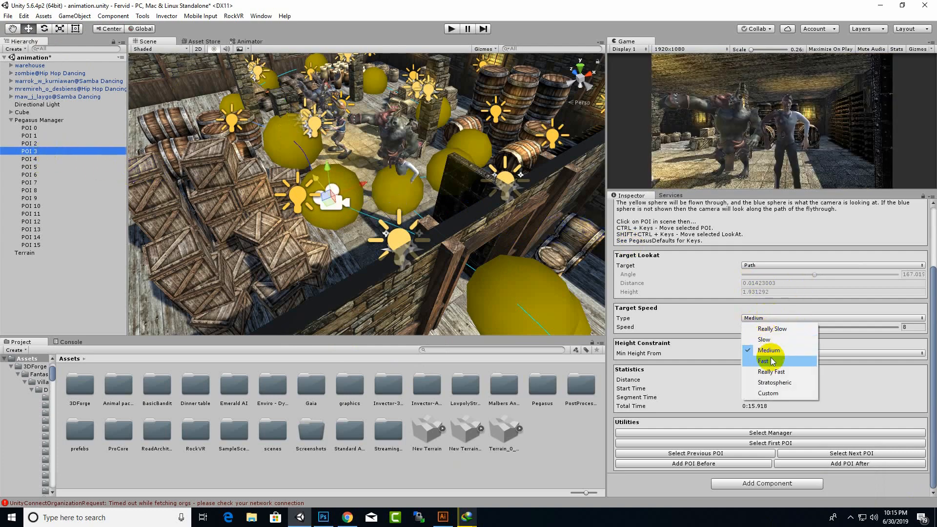
click(767, 291)
drag(374, 196, 185, 137)
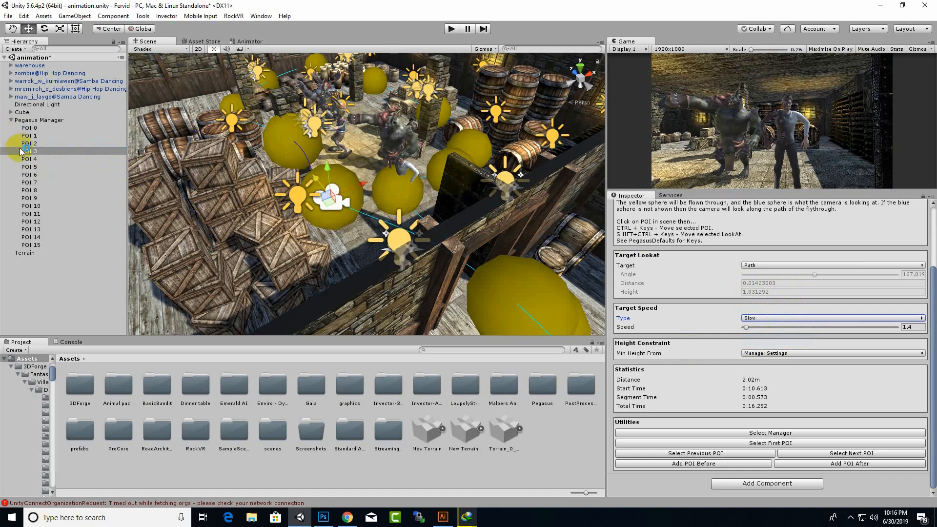
Rotate and tilt POI 4 so its camera view faces the dancing characters, and set its target speed type to Slow
click(29, 159)
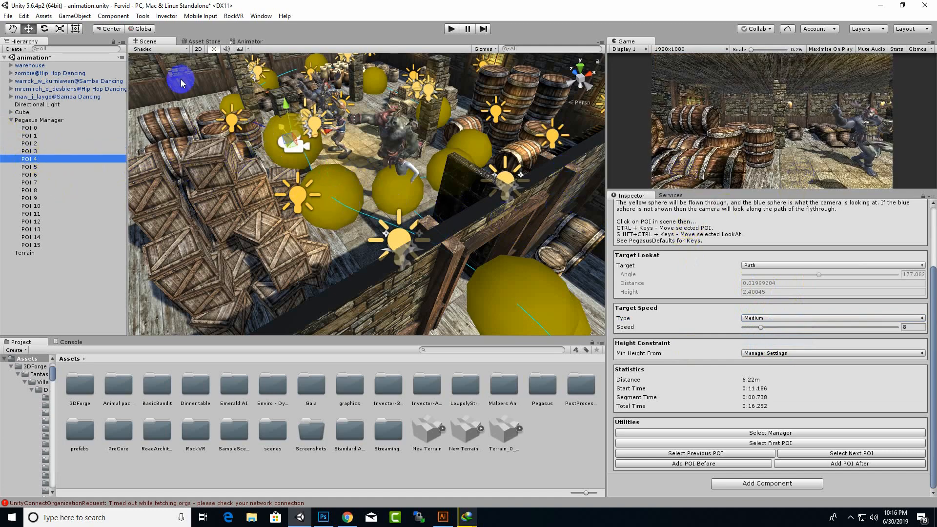
click(44, 29)
drag(288, 166, 137, 153)
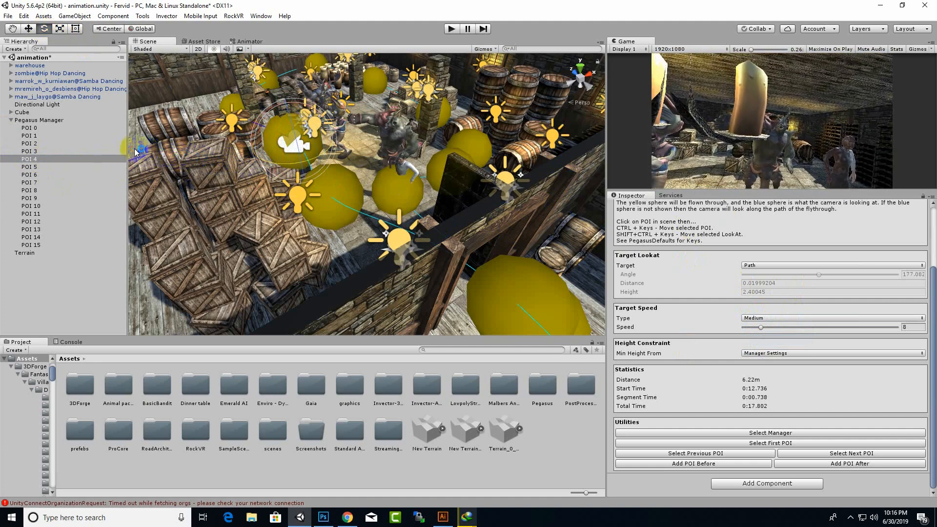
click(258, 146)
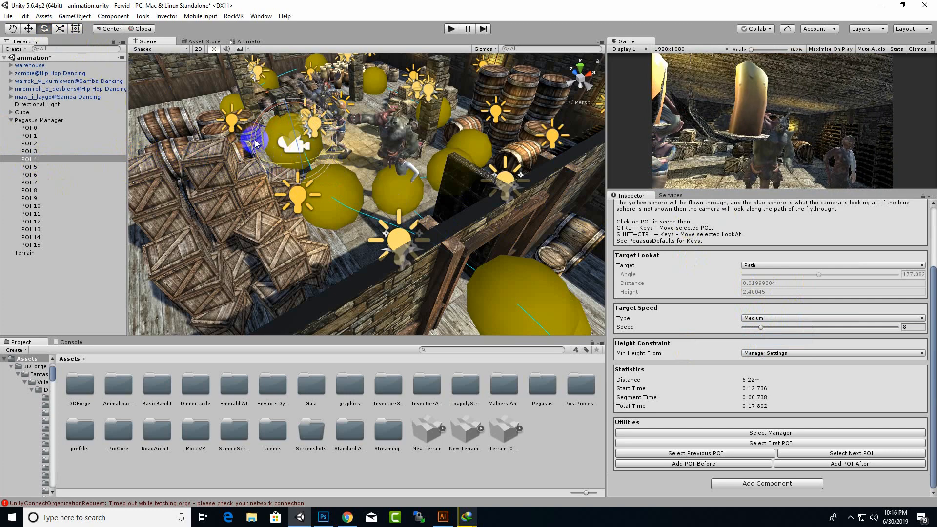
drag(256, 143, 256, 168)
scroll(371, 172, down, 3)
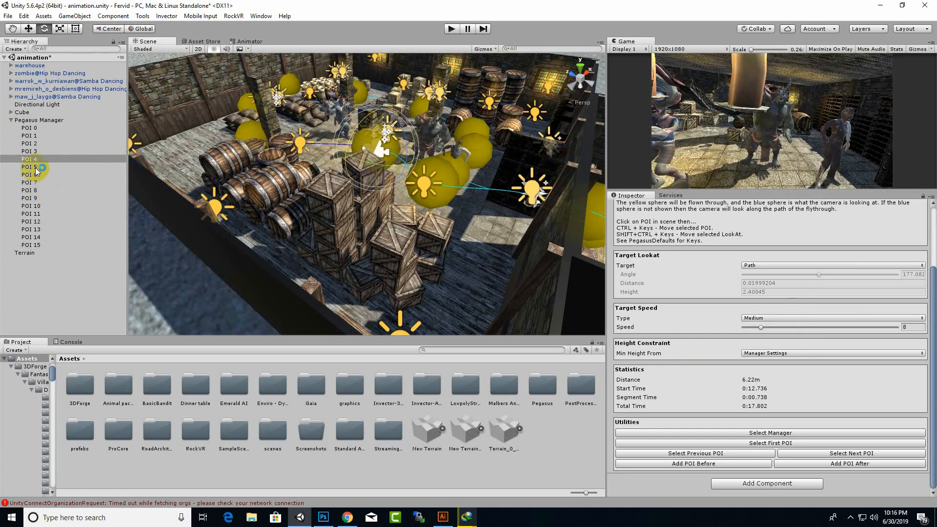
click(769, 318)
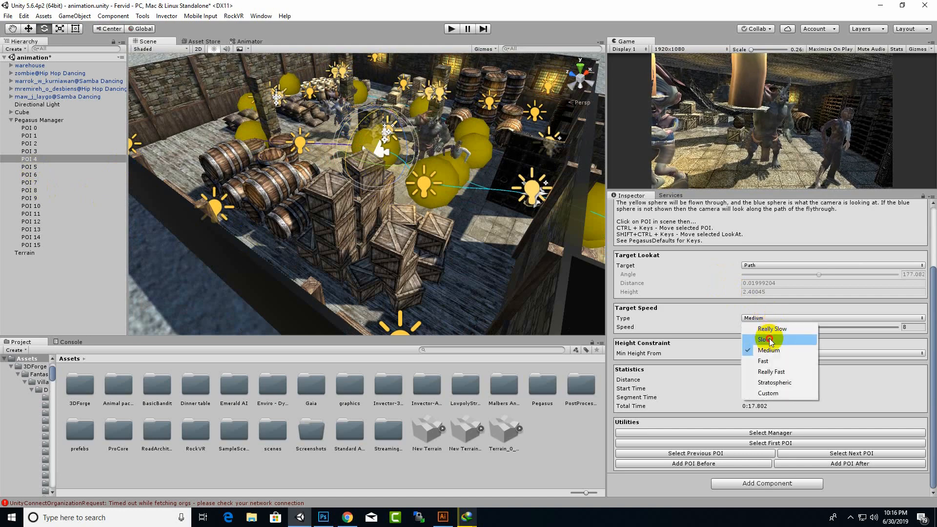
click(769, 339)
Raise POI 5 above the sacks near the barrels to a look-at height of about 2.08
click(45, 167)
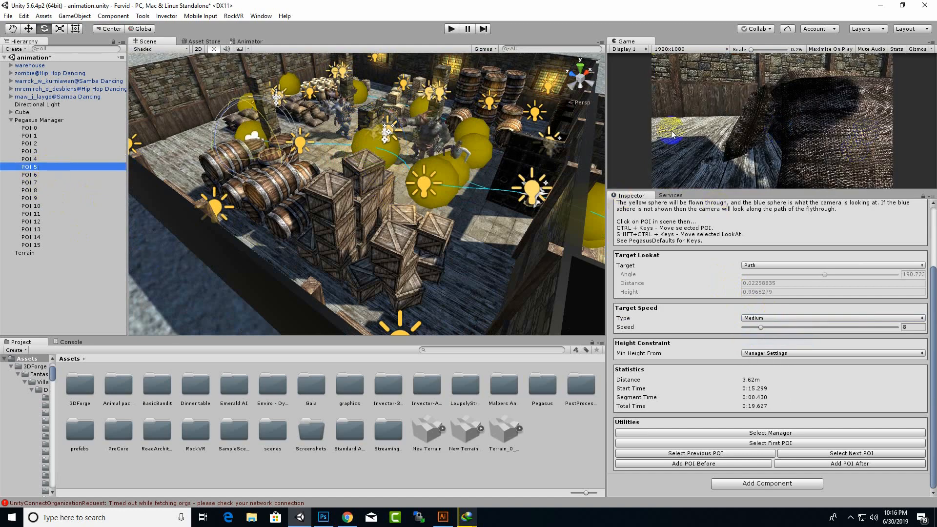
alt+drag(305, 166, 198, 201)
click(28, 28)
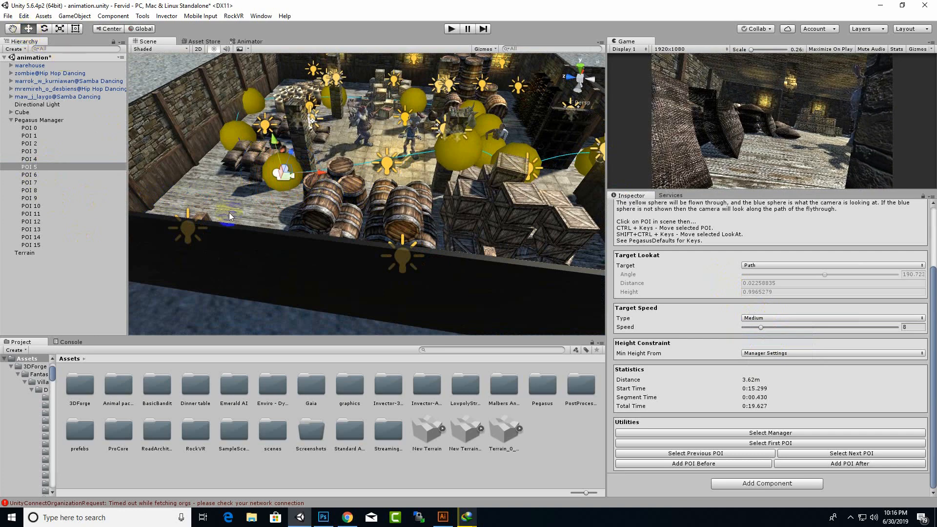
drag(276, 151, 288, 121)
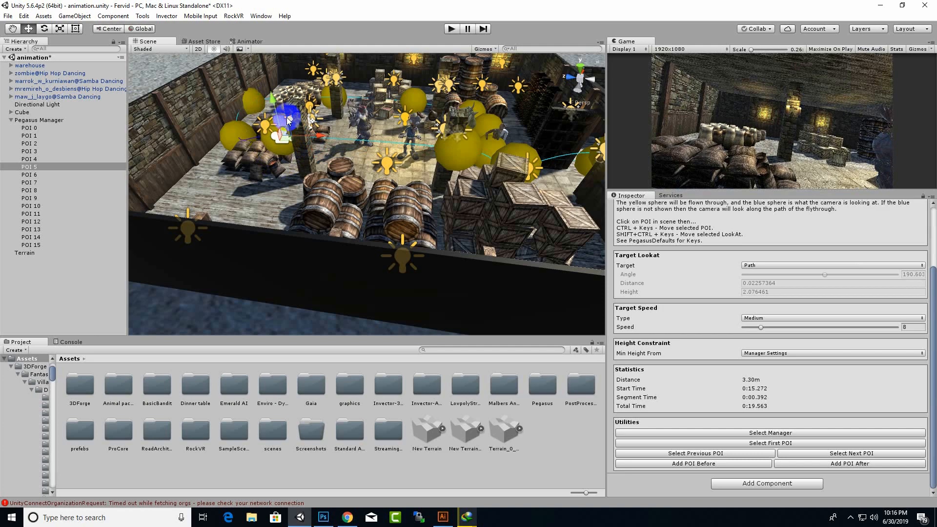
Rotate POI 5 so its camera view faces the characters in the room, and set its target speed type to Slow
click(44, 29)
drag(289, 159, 243, 118)
drag(297, 168, 299, 157)
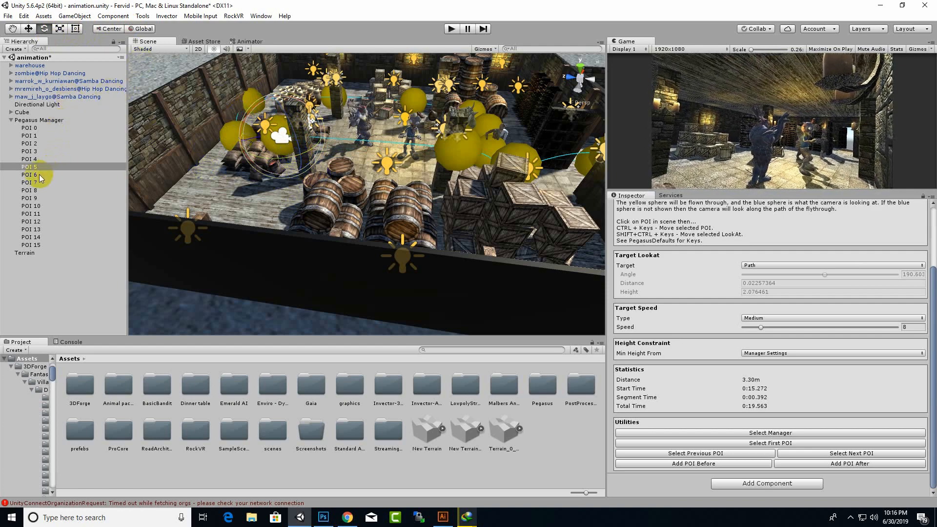
click(764, 320)
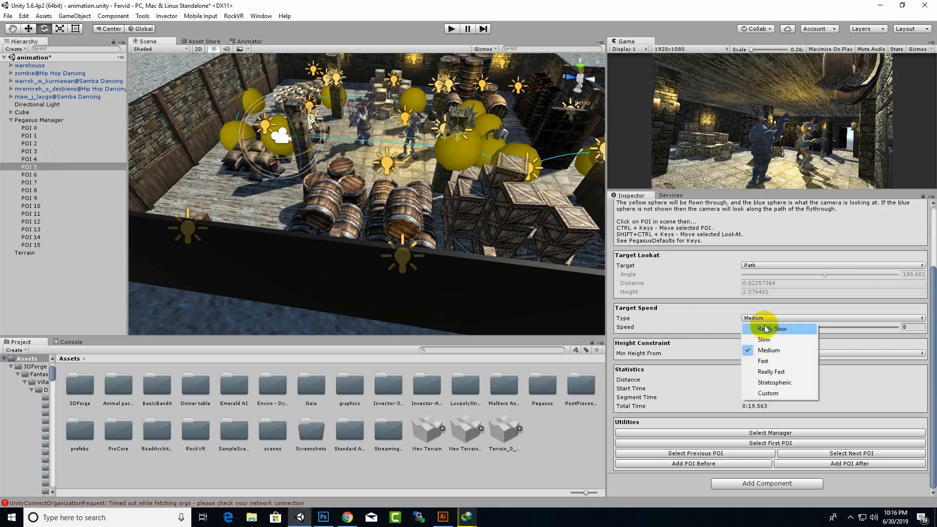
click(767, 326)
Rotate POI 6 so its camera view faces the dancing characters, and raise it to a look-at height of about 1.57
click(33, 175)
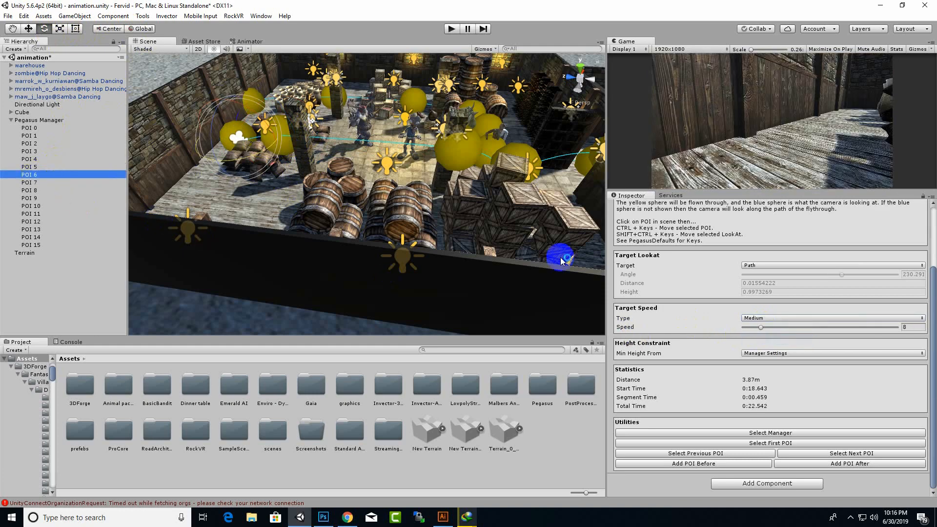
drag(240, 162, 100, 148)
click(28, 29)
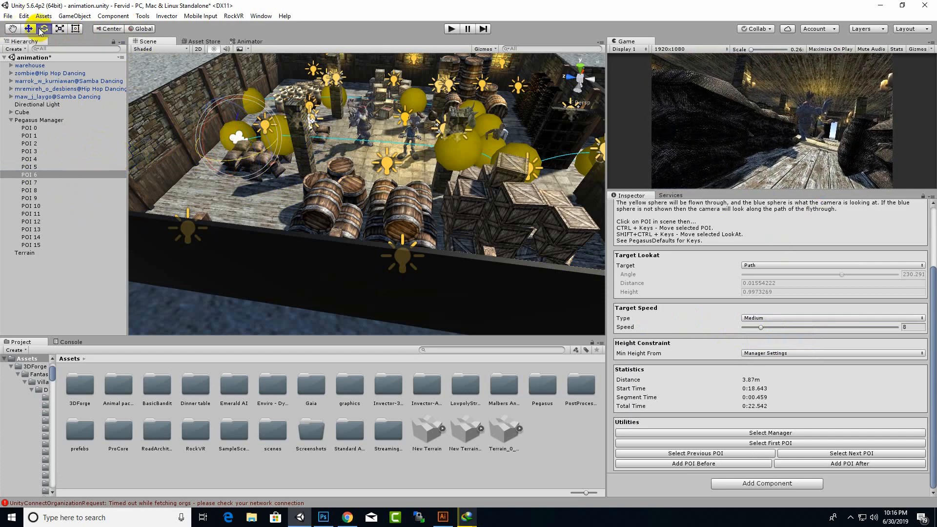
drag(217, 124, 202, 96)
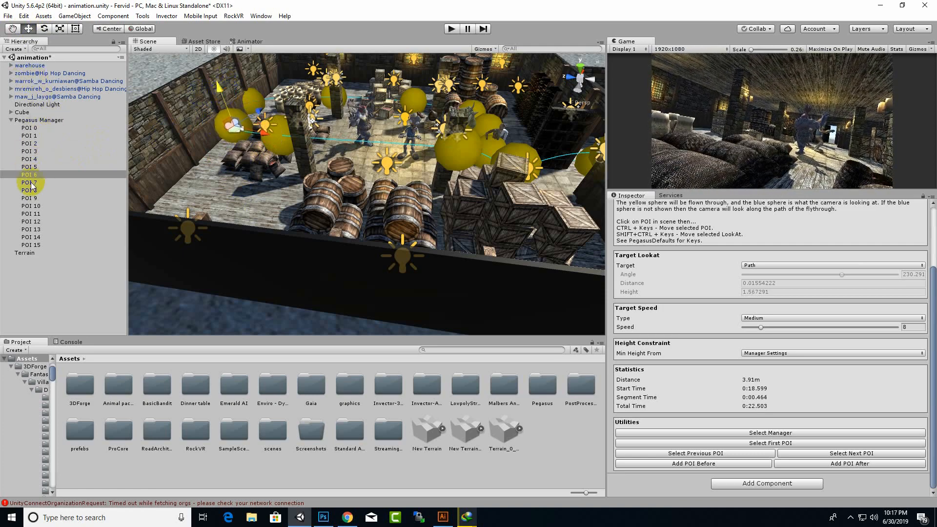
Set the target speed type of POI 6 to Slow
click(819, 318)
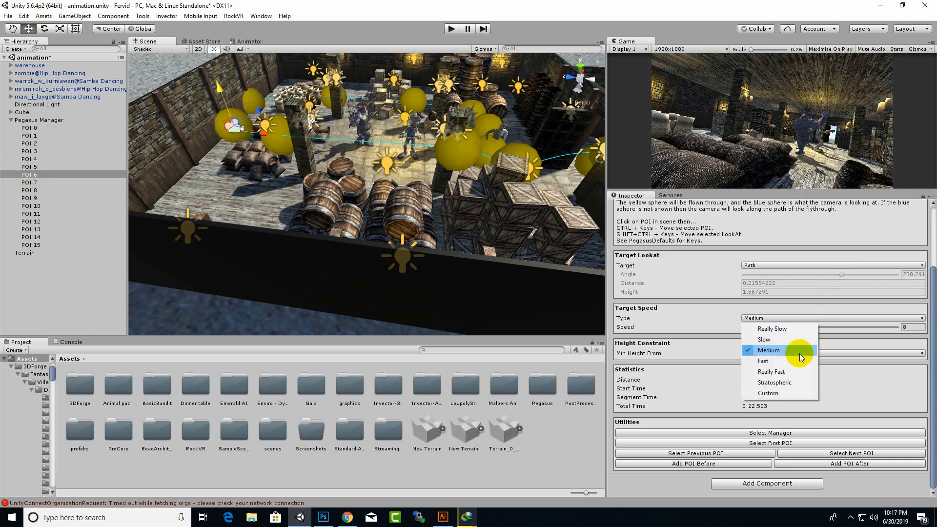
click(783, 343)
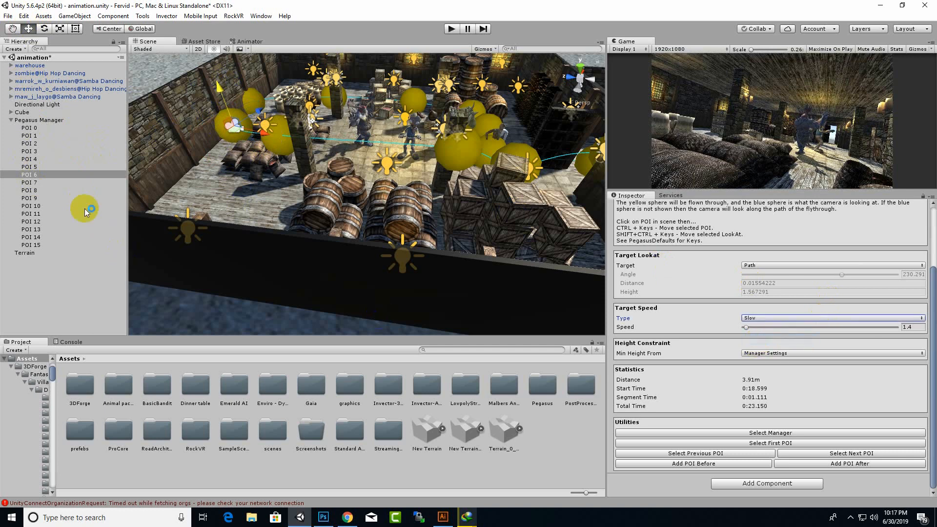
Rotate POI 7 so its camera view turns back into the room past the urns, and raise the point
click(38, 183)
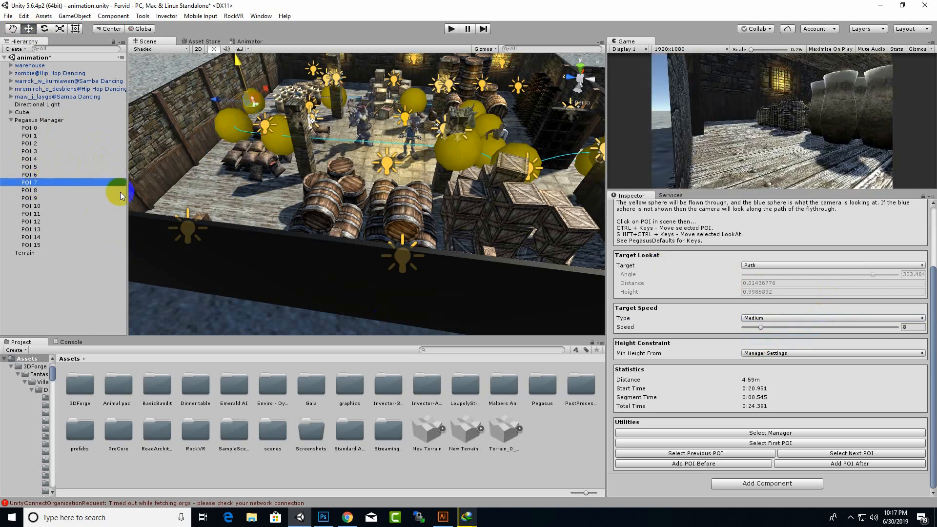
click(44, 28)
drag(270, 115, 150, 107)
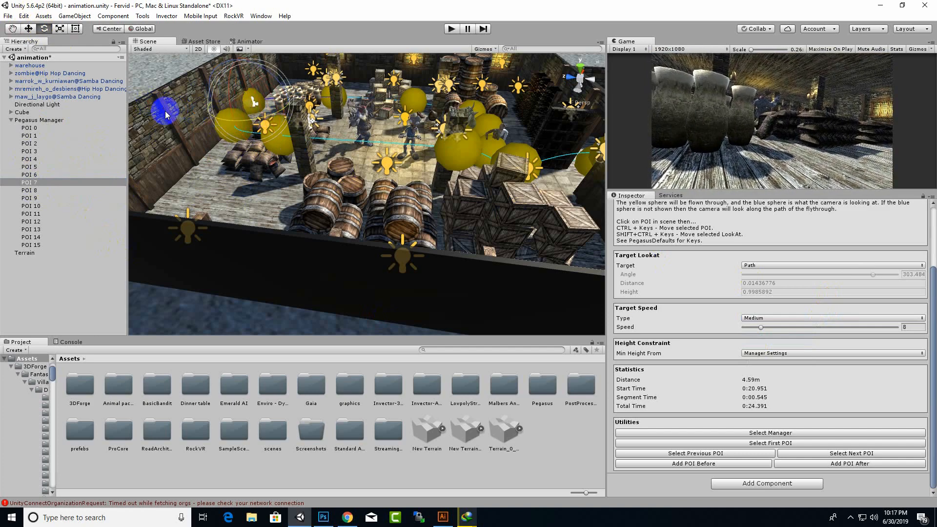
click(28, 29)
drag(237, 71, 236, 53)
Raise POI 8 to a look-at height of about 1.89, and set its target speed type to Slow
click(30, 190)
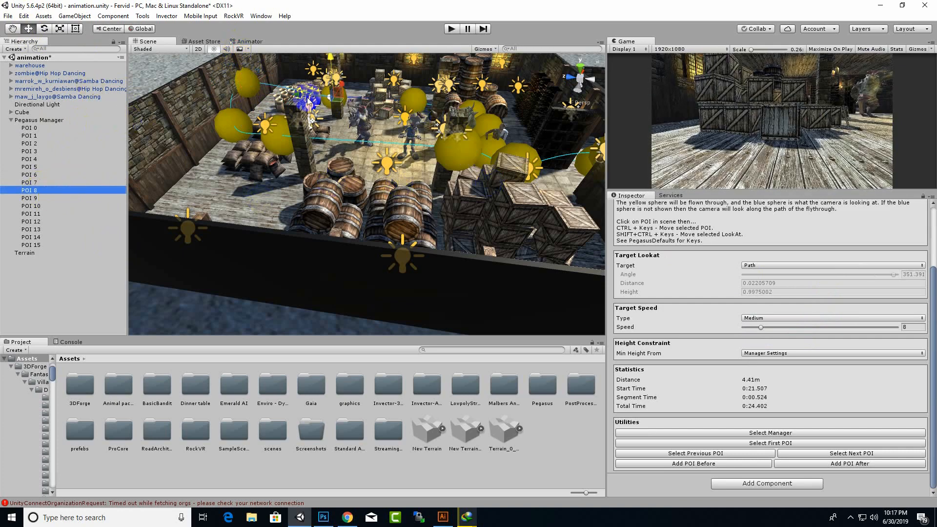
drag(292, 99, 331, 47)
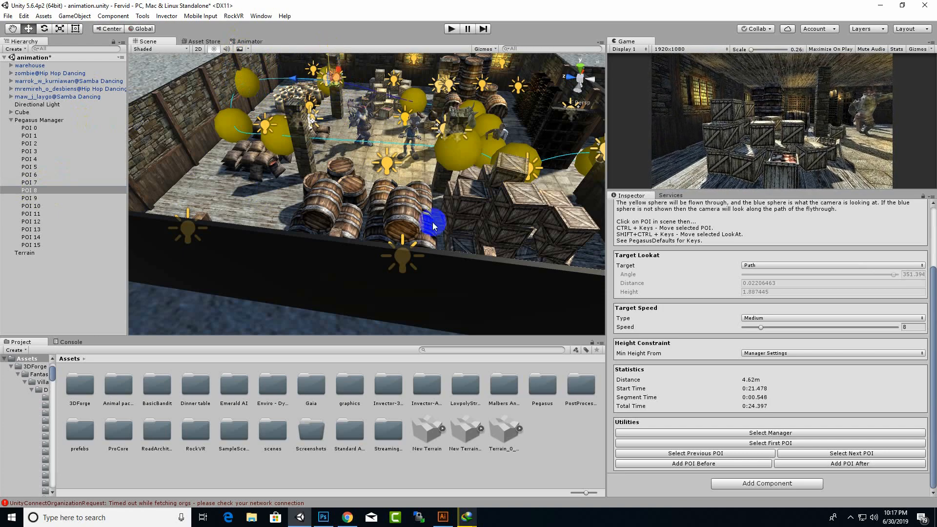
click(775, 316)
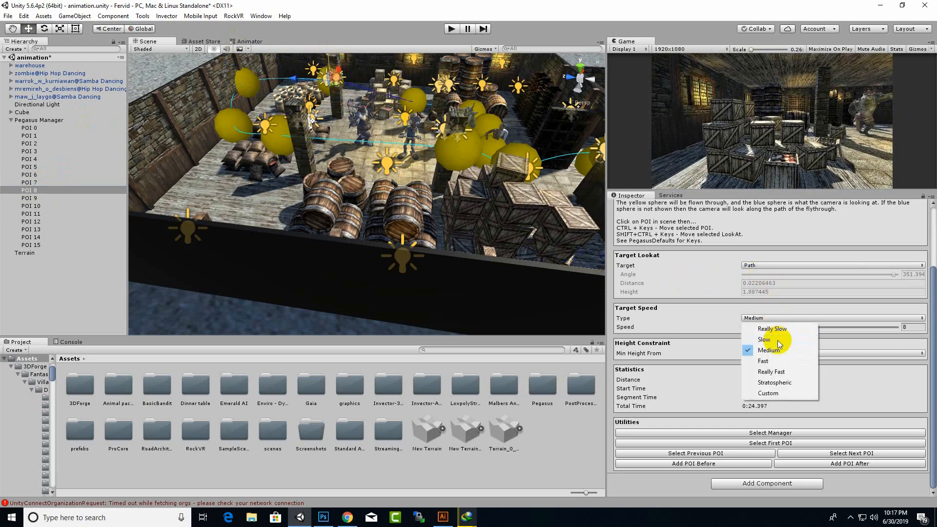
click(764, 341)
Raise POI 9 to a look-at height of about 1.2, and rotate it so its camera view faces the dancing characters
click(38, 198)
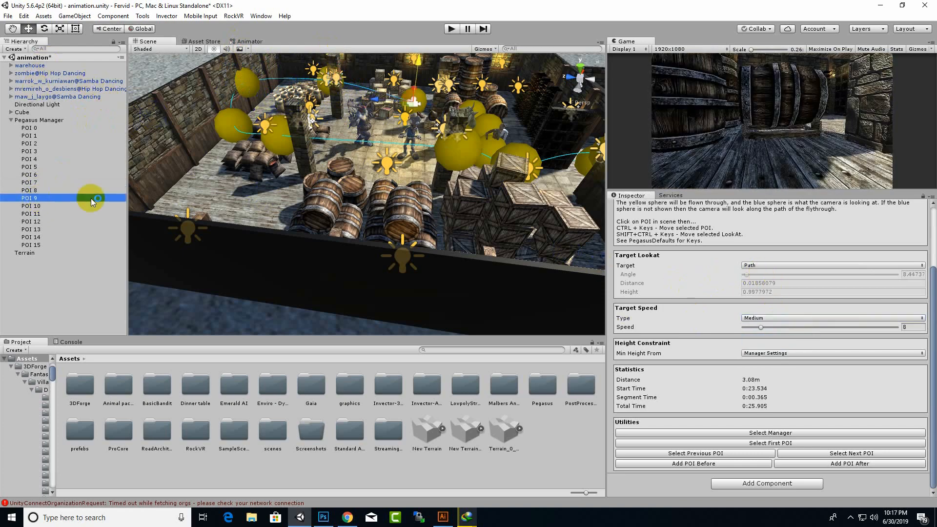
drag(416, 66, 416, 62)
click(45, 30)
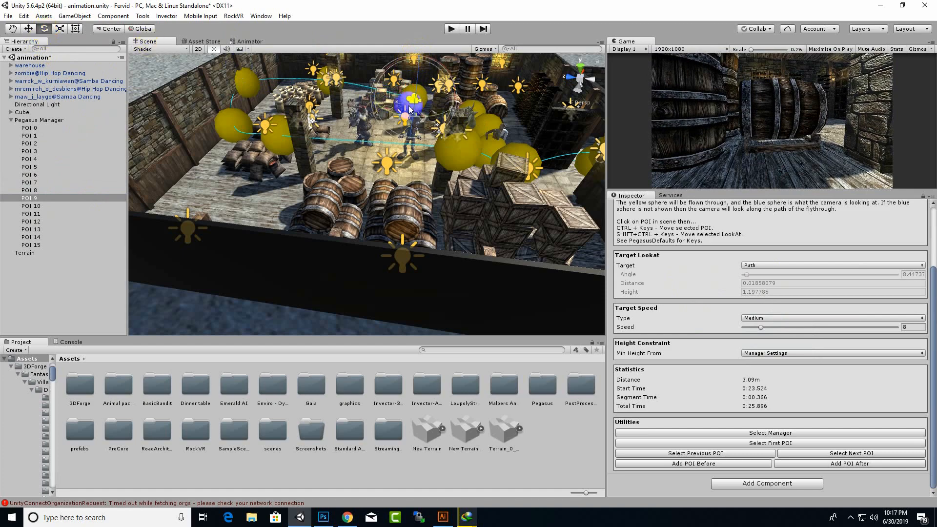
drag(340, 114, 340, 118)
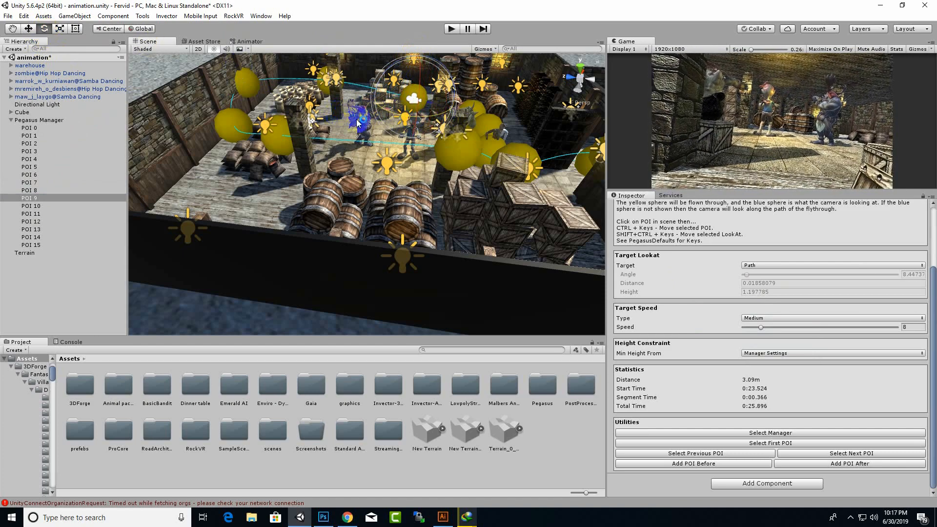
Set the target speed type of POI 10 to Slow
click(37, 205)
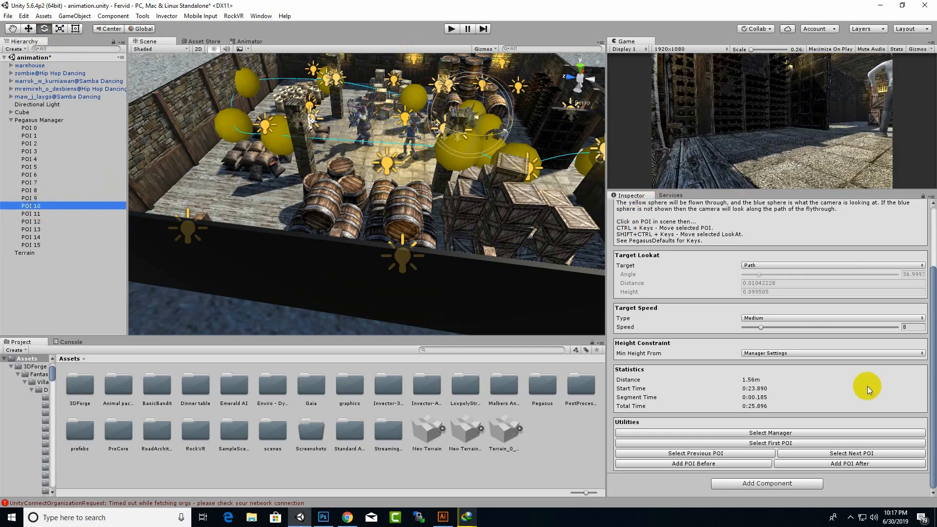
click(778, 319)
click(769, 342)
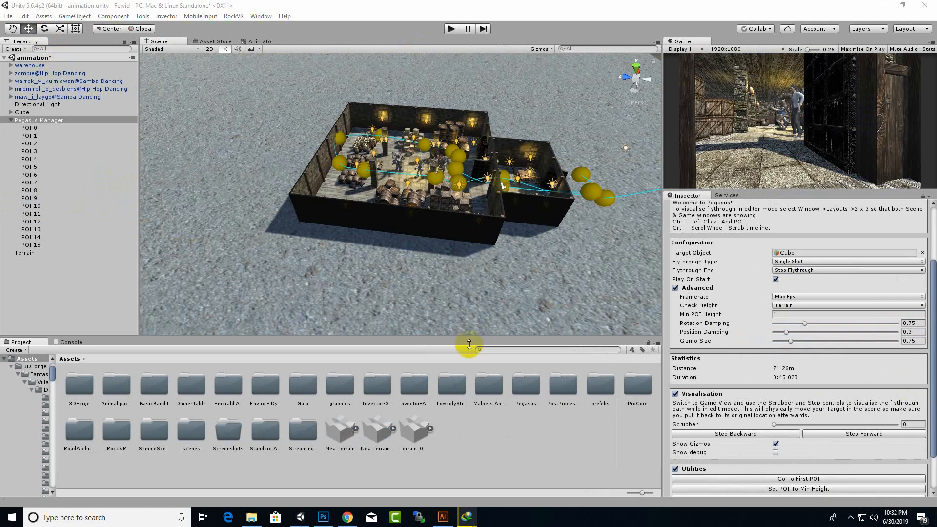
Add an Audio Source to the scene and assign the Scary - Horror clip from the prefebs folder as its AudioClip
scroll(397, 225, down, 5)
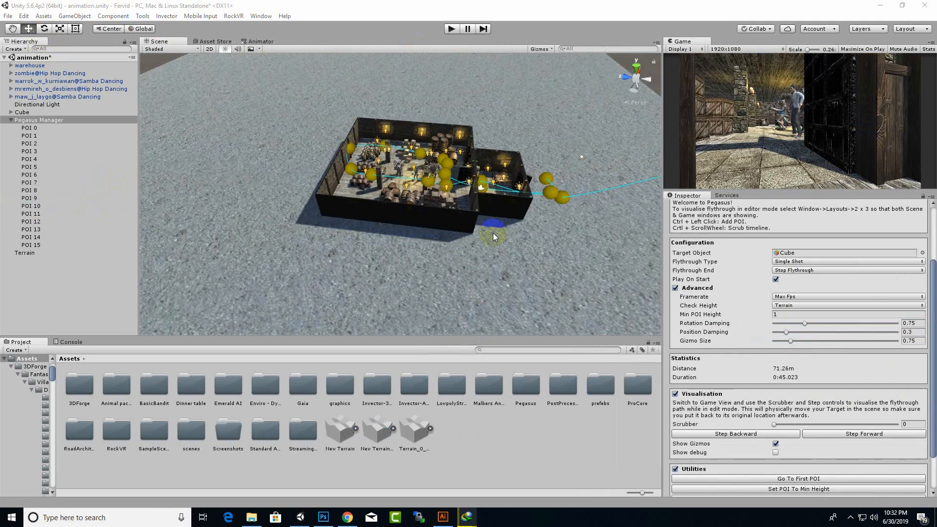
middle_drag(404, 239, 390, 232)
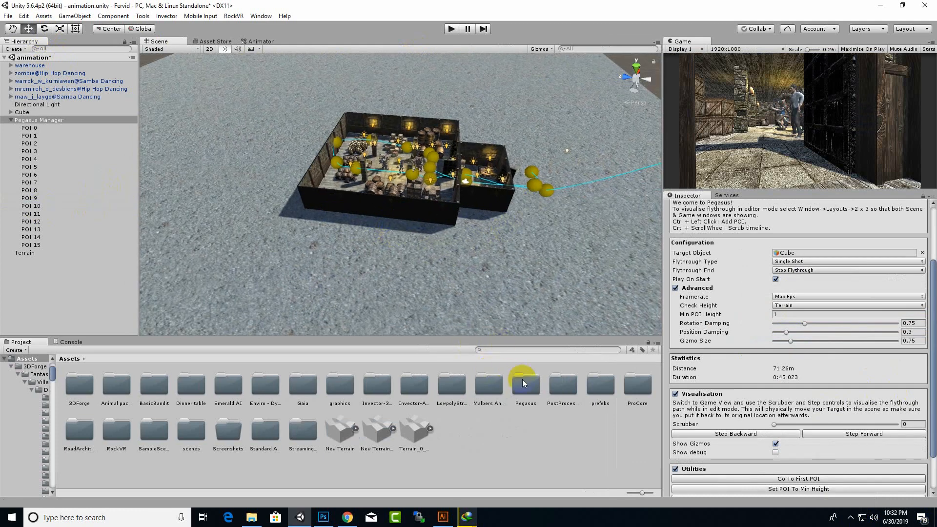
double_click(602, 386)
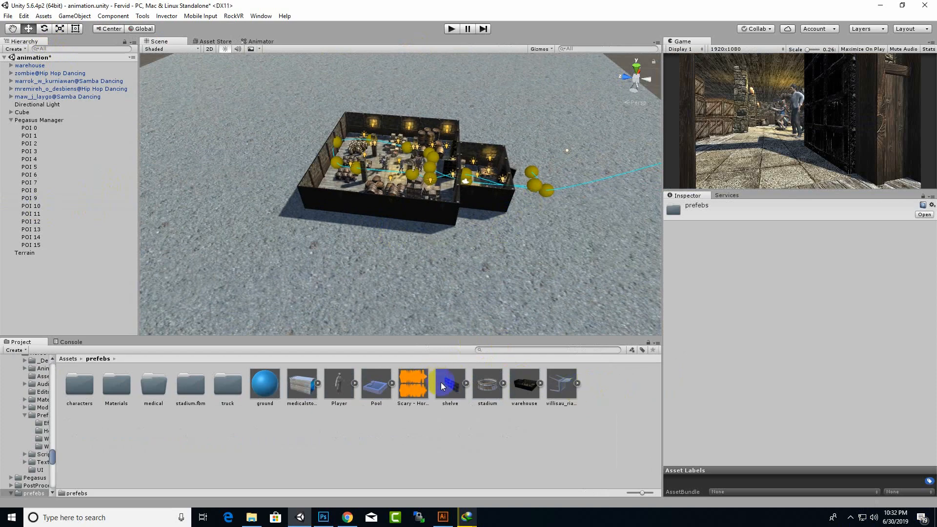
right_click(73, 276)
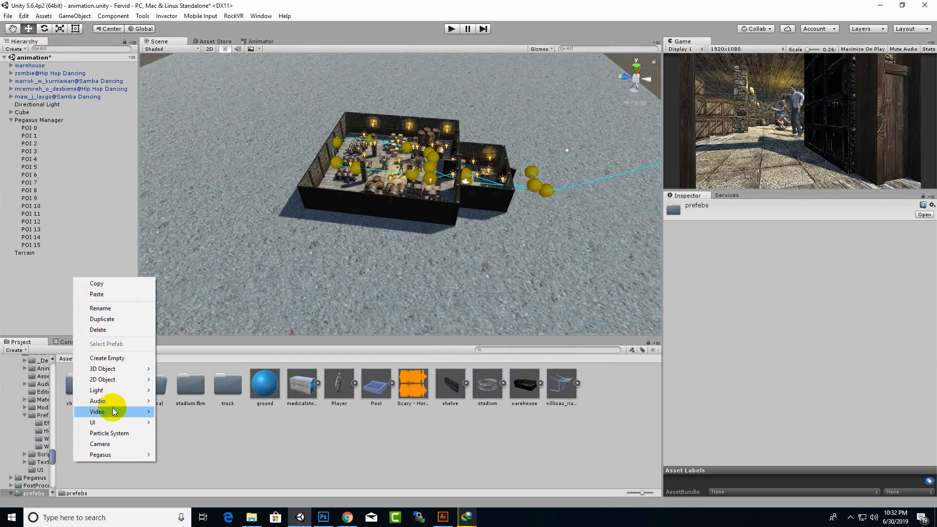
mouse_move(118, 400)
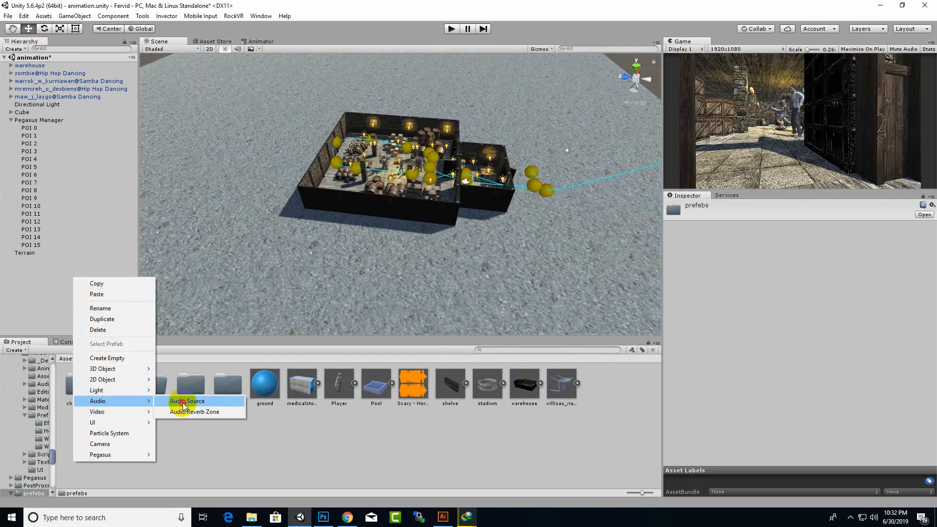
click(182, 401)
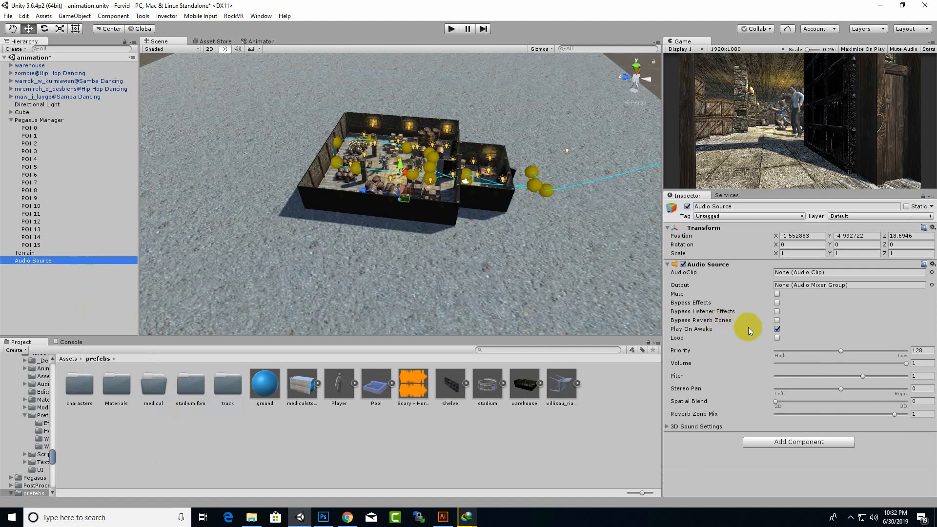
drag(413, 385, 783, 332)
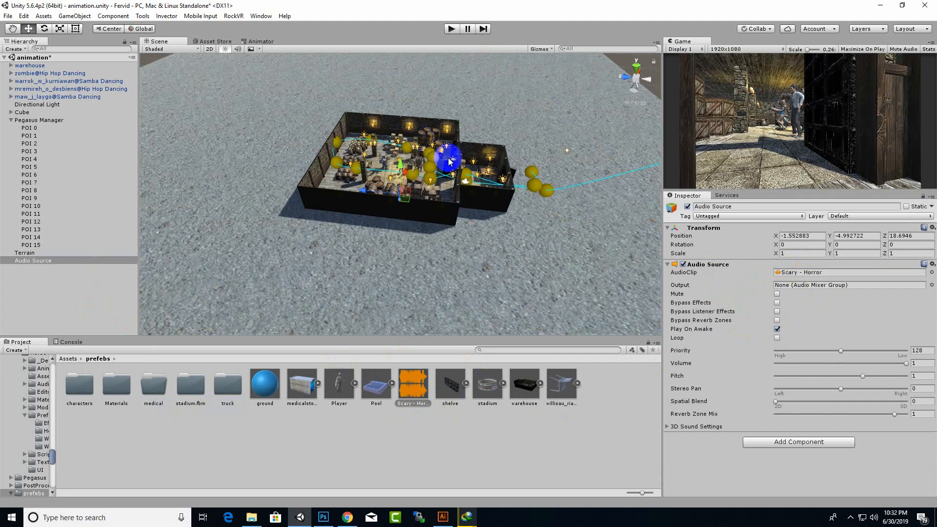
Dock the Game view as a tab beside the Scene view, and bring the Scene view back to the front
click(719, 263)
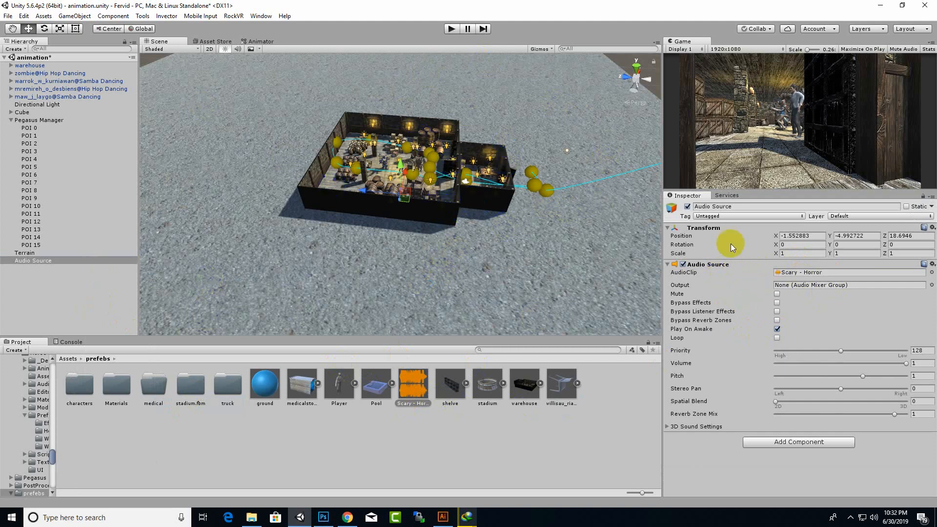
scroll(457, 225, down, 1)
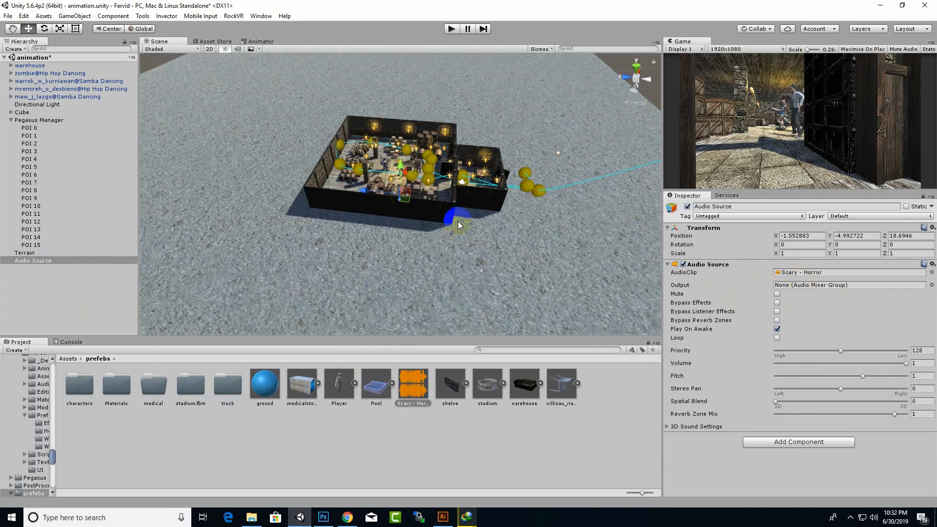
mouse_move(688, 44)
mouse_down()
mouse_move(366, 42)
mouse_move(314, 29)
mouse_move(262, 46)
mouse_move(196, 49)
mouse_up()
click(159, 41)
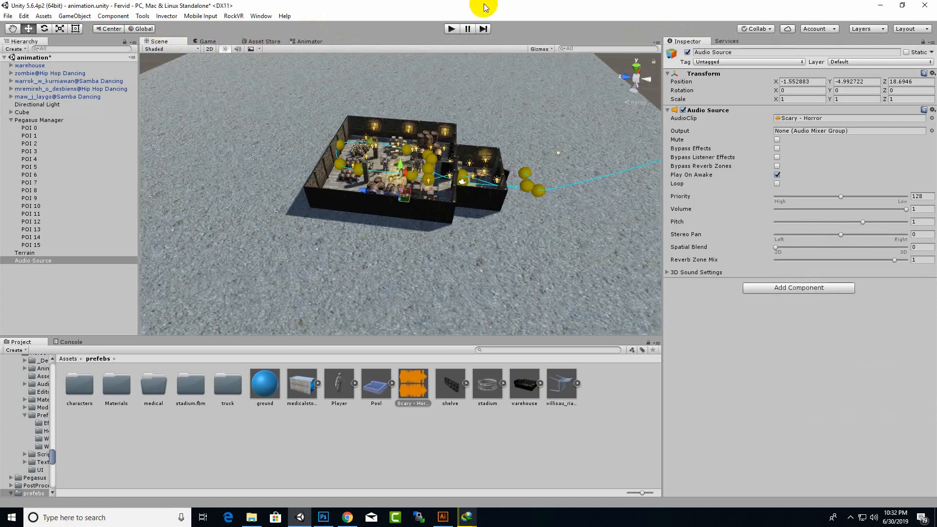
Play the scene to preview the camera flythrough with the horror audio, and stop the playback
click(449, 29)
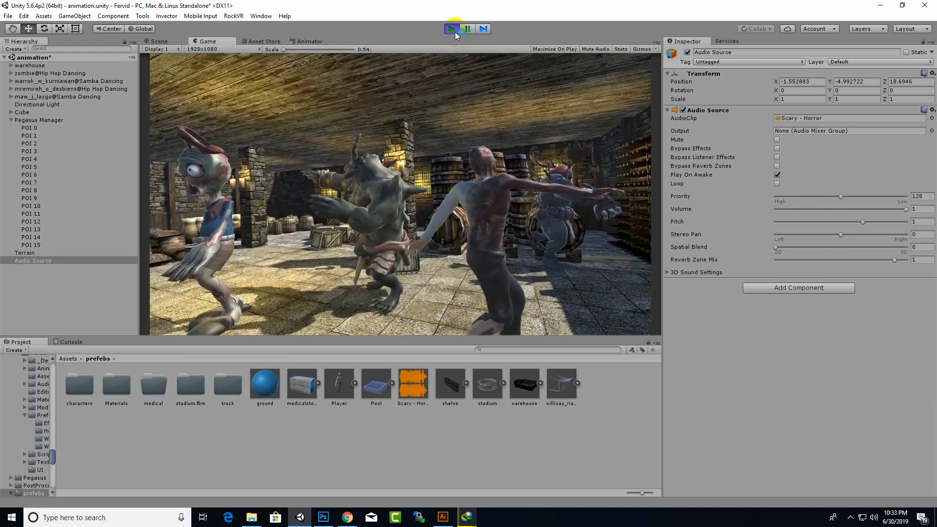
click(452, 29)
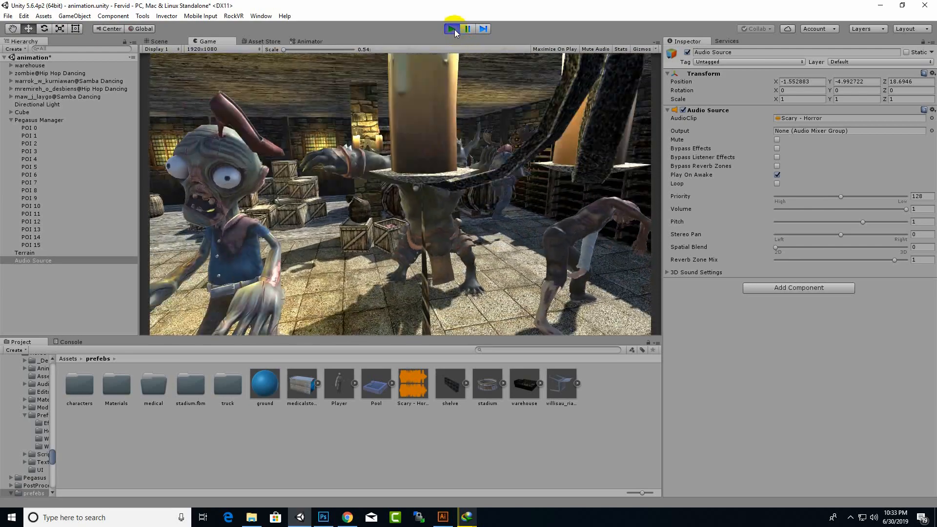
click(453, 29)
Select the terrain around the warehouse and open its existing ground texture for editing under Paint Texture
scroll(416, 159, down, 2)
middle_drag(440, 193, 406, 180)
click(491, 214)
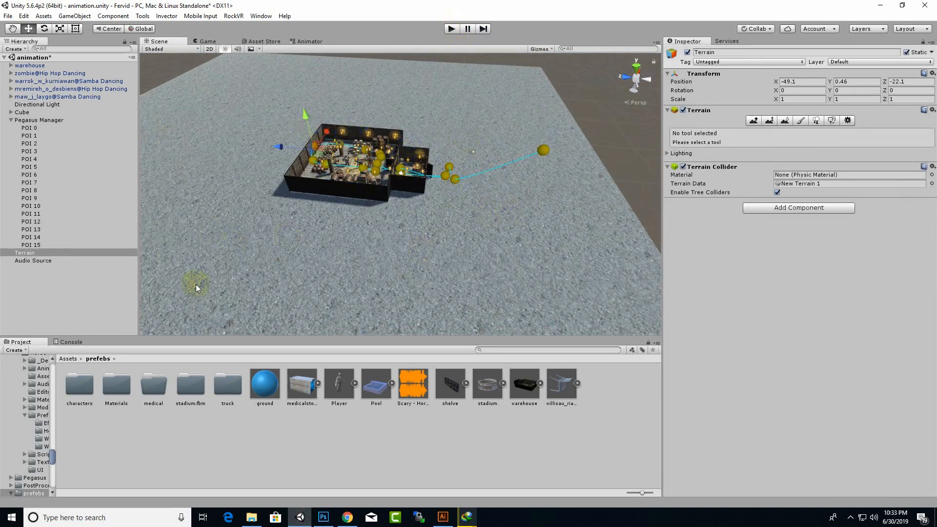
click(266, 391)
click(800, 120)
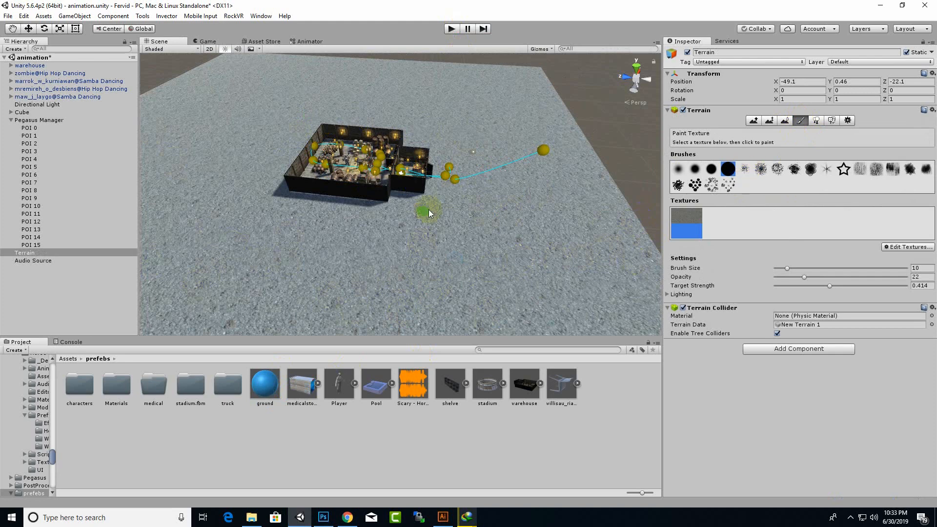
click(890, 250)
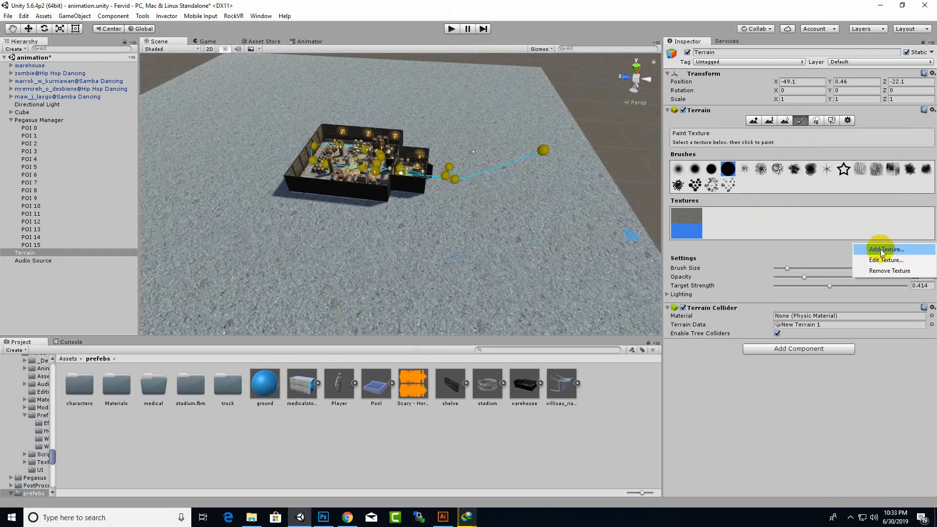
click(881, 263)
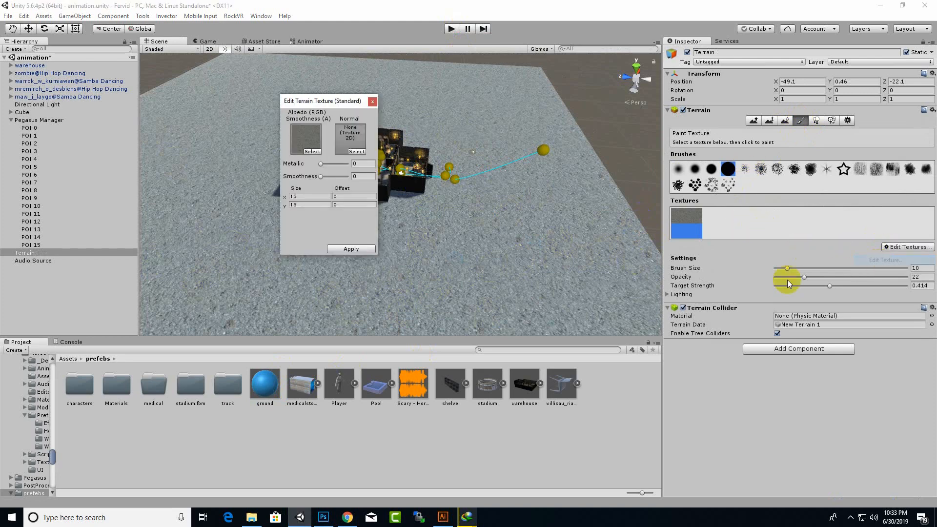
Replace the terrain ground texture's albedo with the dark asphalt texture 50-percent- 1 and apply the change
click(312, 151)
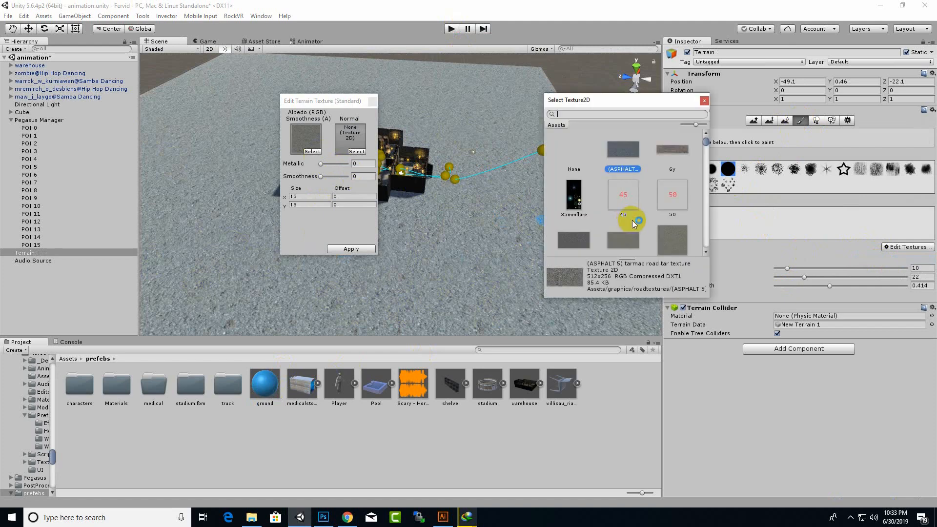
scroll(631, 221, down, 3)
click(616, 171)
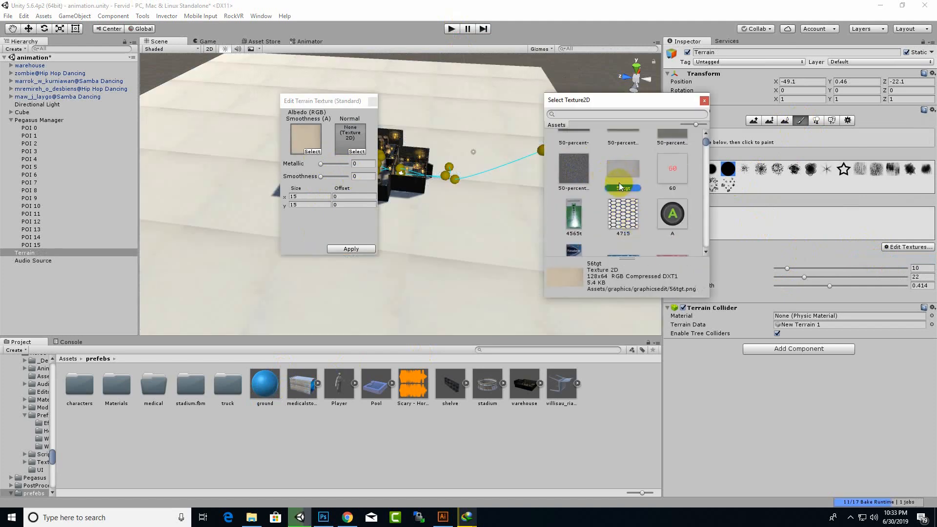
click(583, 174)
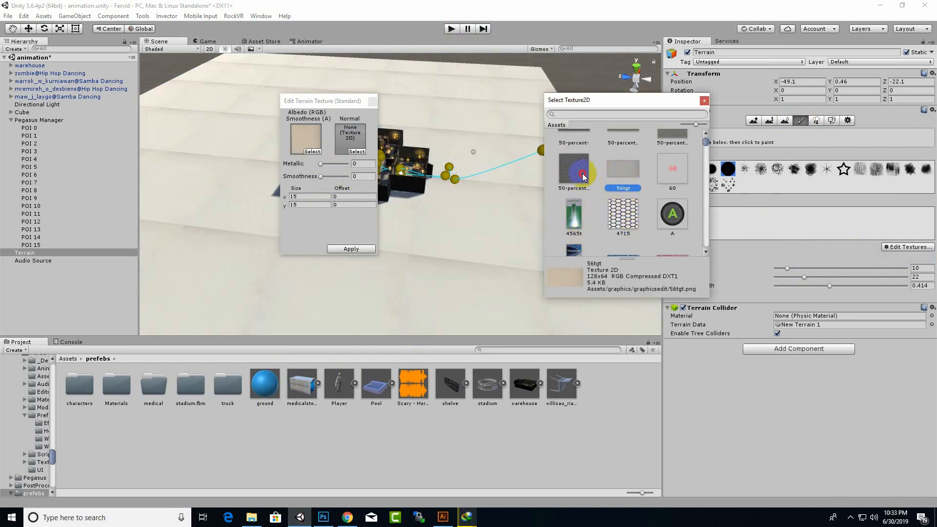
scroll(649, 215, down, 5)
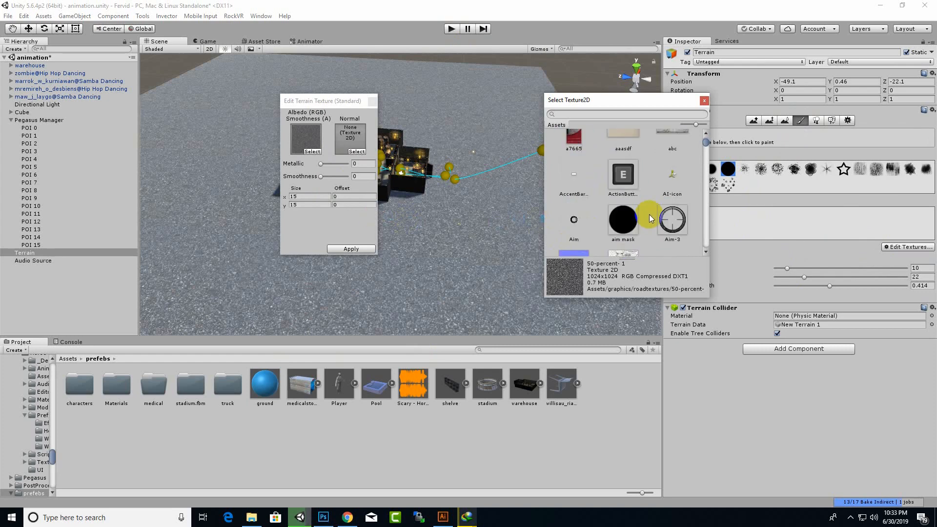
scroll(649, 213, down, 2)
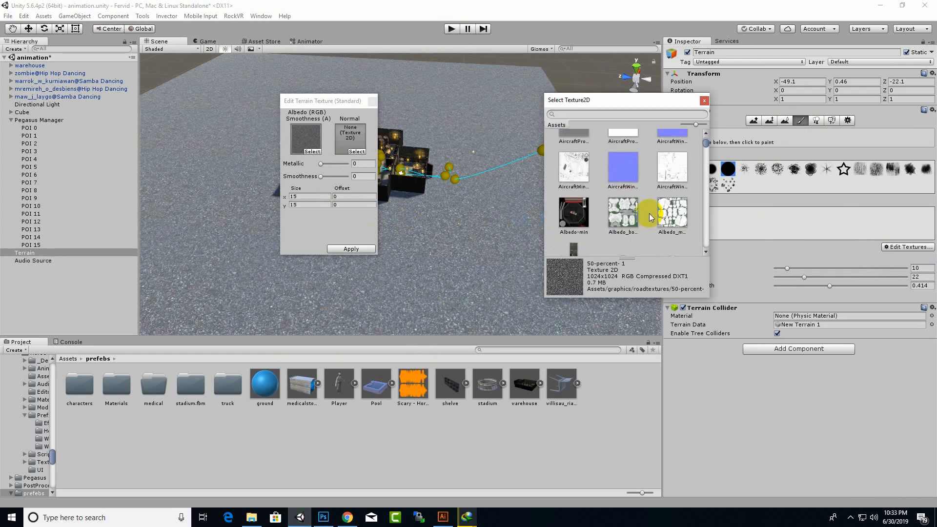
click(704, 102)
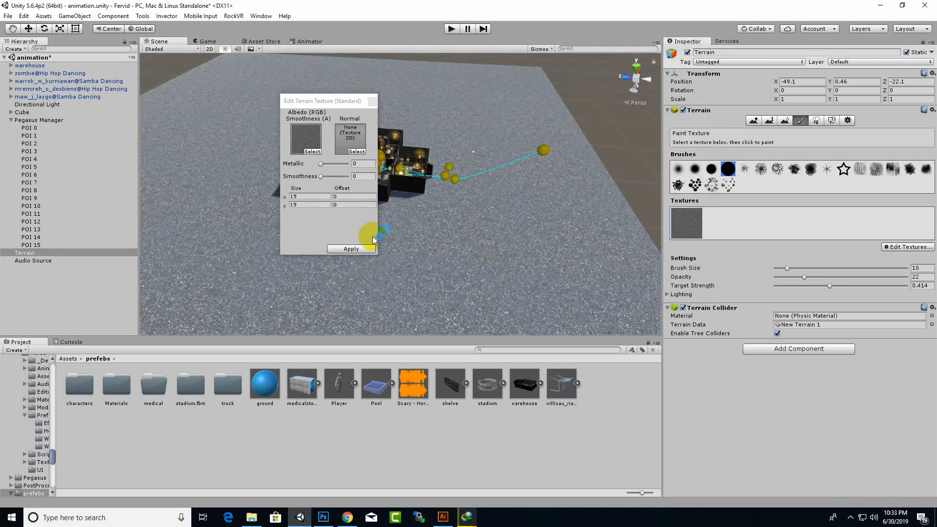
click(359, 249)
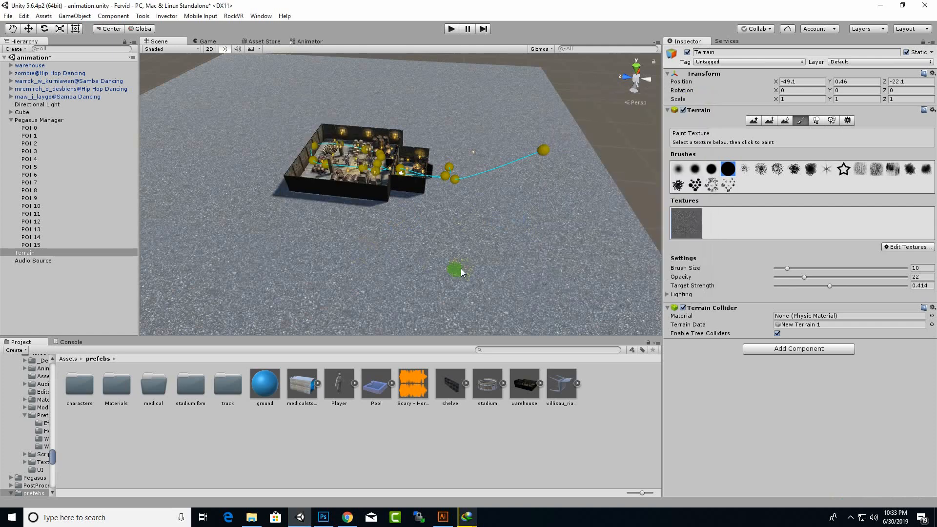
Show the top-level Assets folder and inspect the retextured terrain around the warehouse from several angles
click(68, 359)
scroll(631, 257, down, 4)
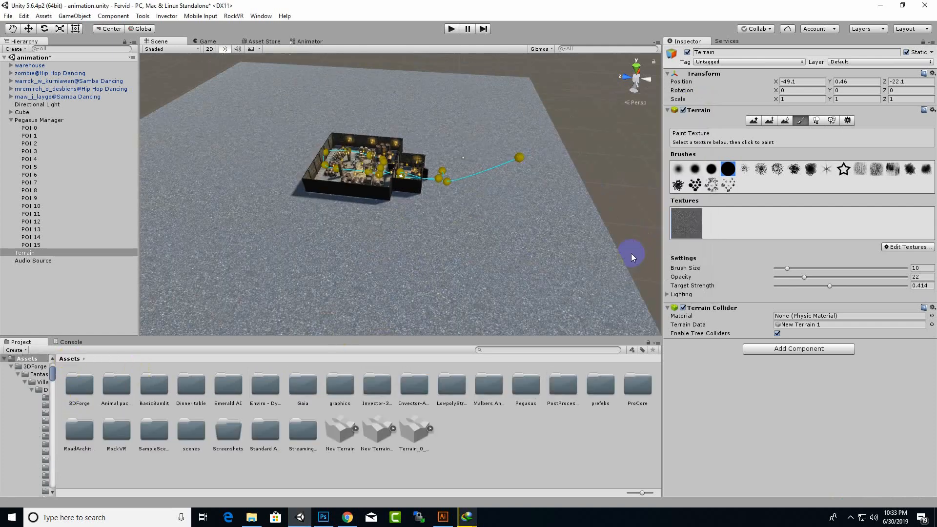
mouse_move(475, 252)
middle_down()
mouse_move(538, 223)
mouse_move(530, 225)
middle_up()
scroll(489, 144, up, 4)
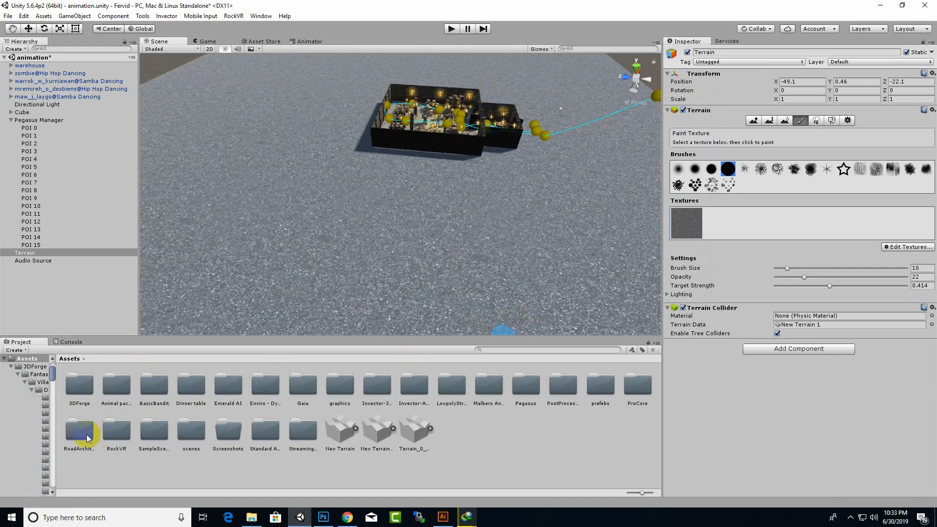
click(116, 434)
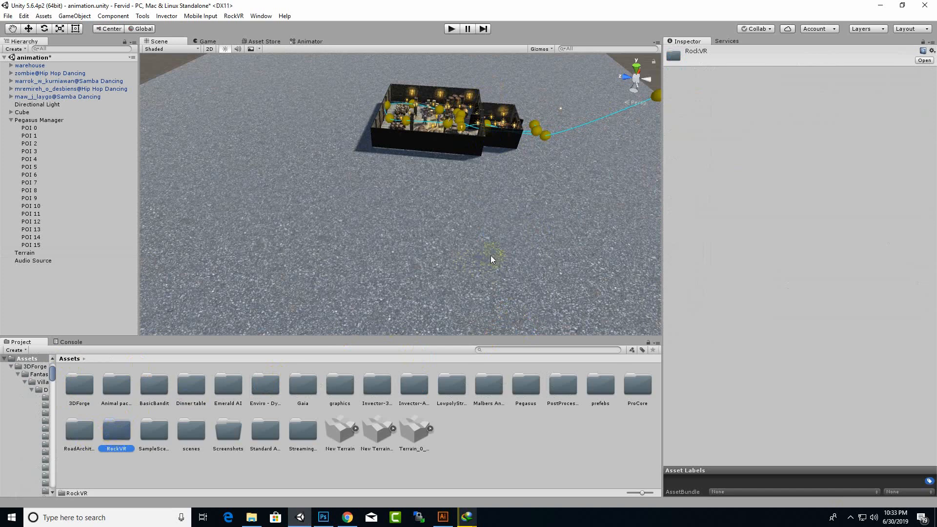
middle_drag(446, 287, 391, 311)
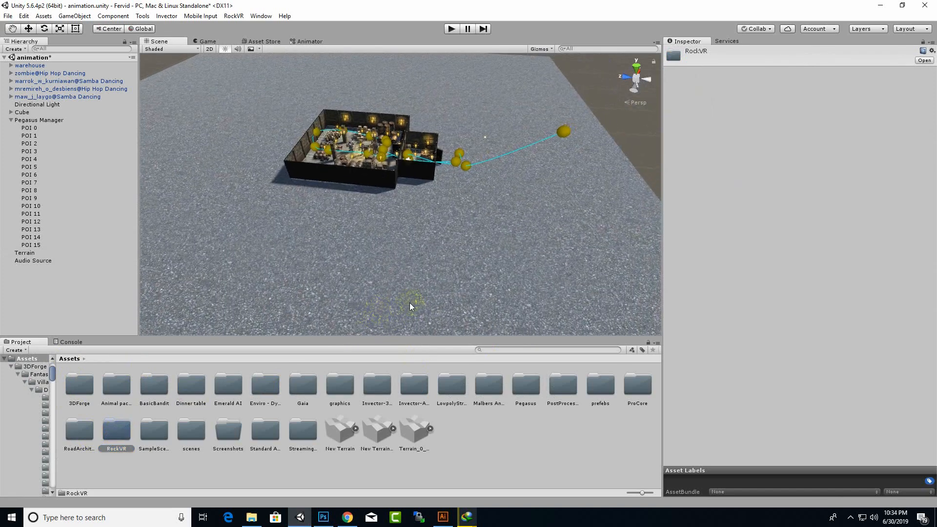
middle_drag(455, 268, 444, 292)
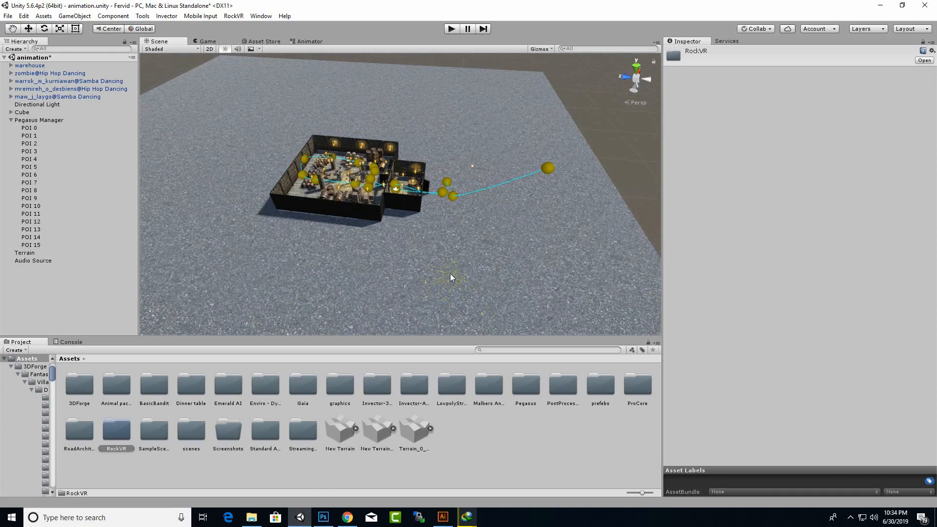
alt+drag(469, 199, 324, 232)
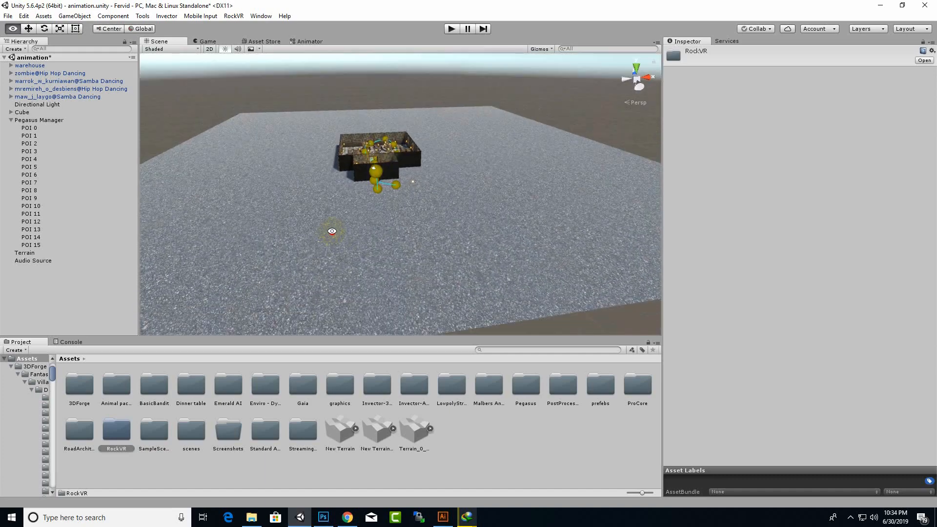
click(442, 29)
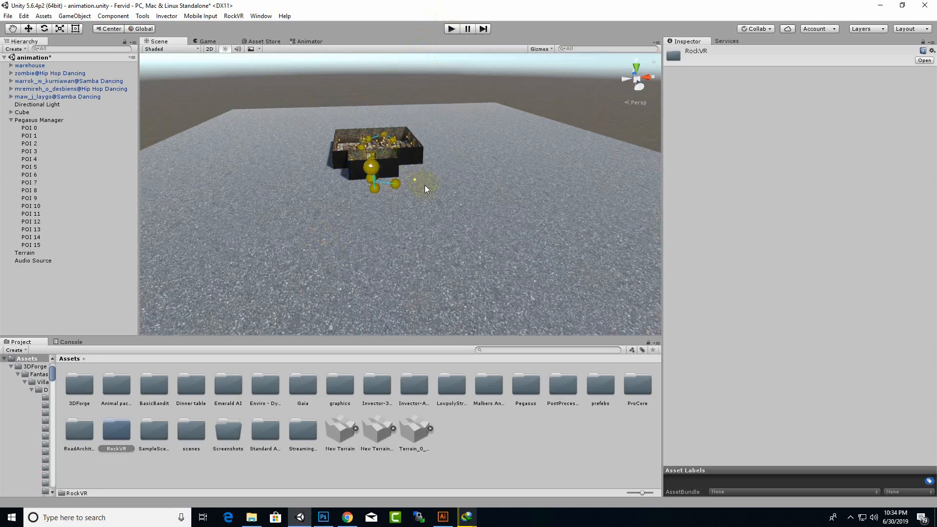
mouse_move(424, 185)
alt+mouse_down()
mouse_move(420, 201)
mouse_move(439, 201)
alt+mouse_up()
Raise mountains on the terrain around the warehouse with a soft round brush of size 42
click(459, 200)
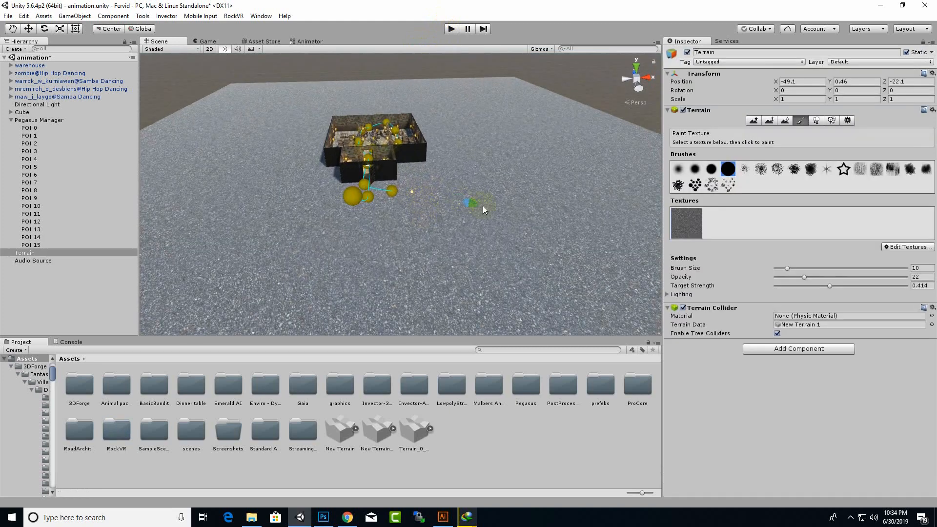
click(754, 122)
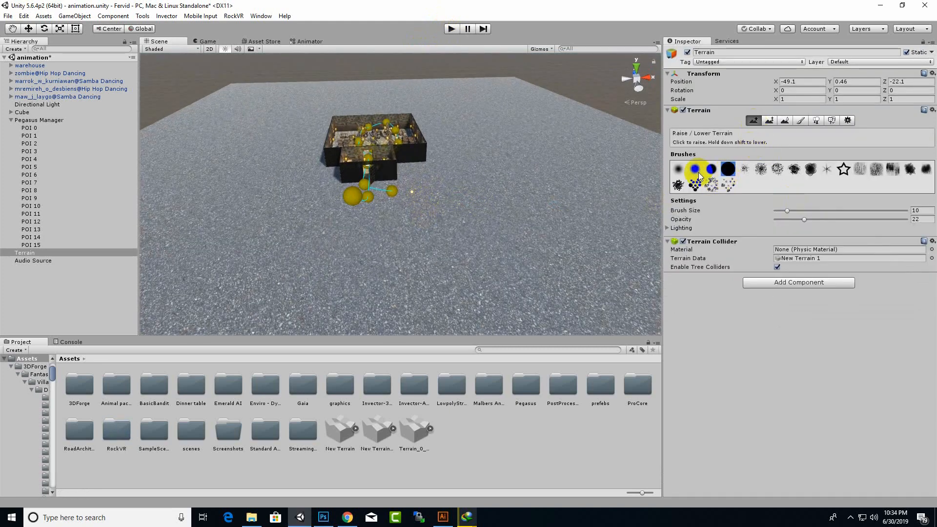
click(469, 157)
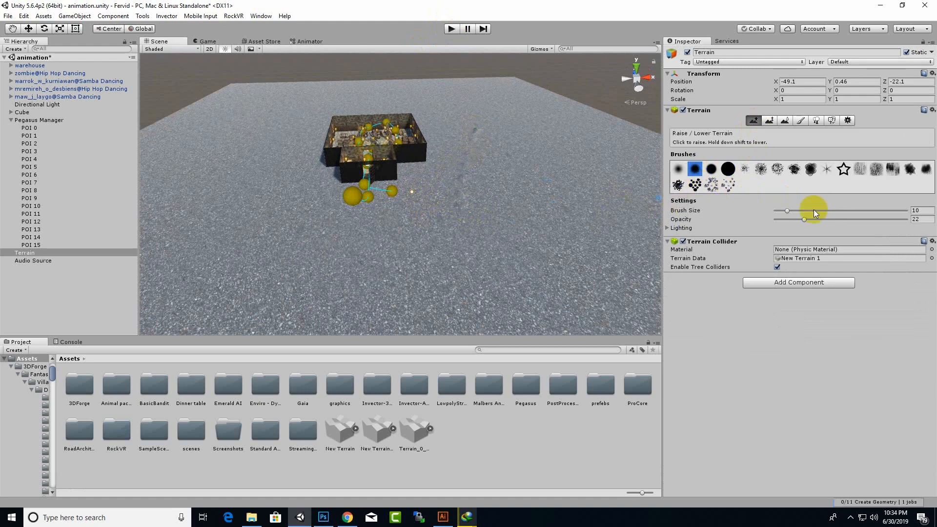
mouse_move(427, 189)
mouse_down()
mouse_move(459, 138)
mouse_move(439, 122)
mouse_up()
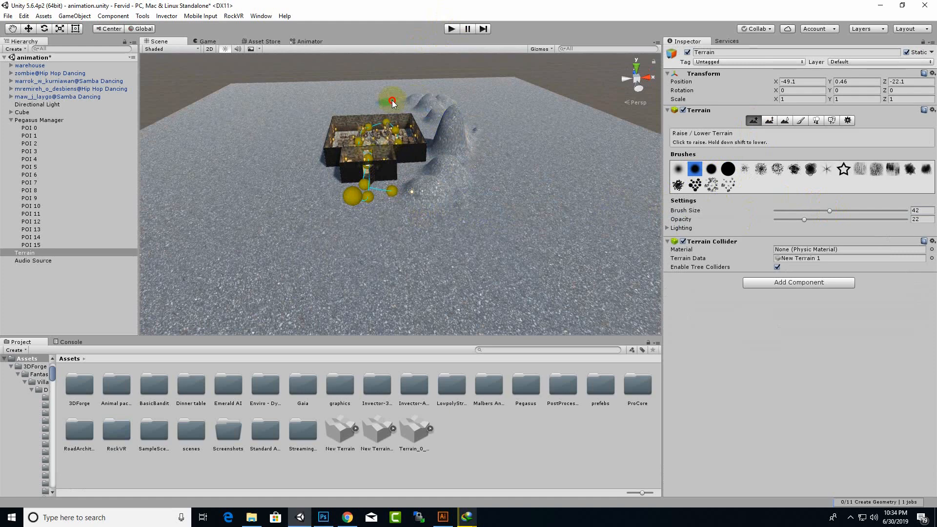
drag(410, 106, 374, 106)
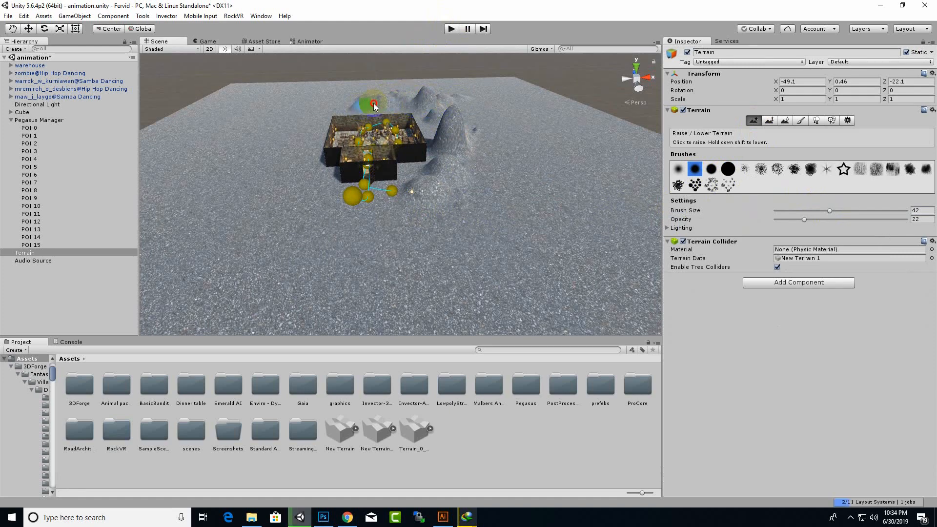
mouse_move(301, 125)
mouse_down()
mouse_move(283, 191)
mouse_move(264, 163)
mouse_move(303, 115)
mouse_move(435, 98)
mouse_move(468, 149)
mouse_move(461, 205)
mouse_move(521, 202)
mouse_move(539, 251)
mouse_move(267, 224)
mouse_move(303, 115)
mouse_up()
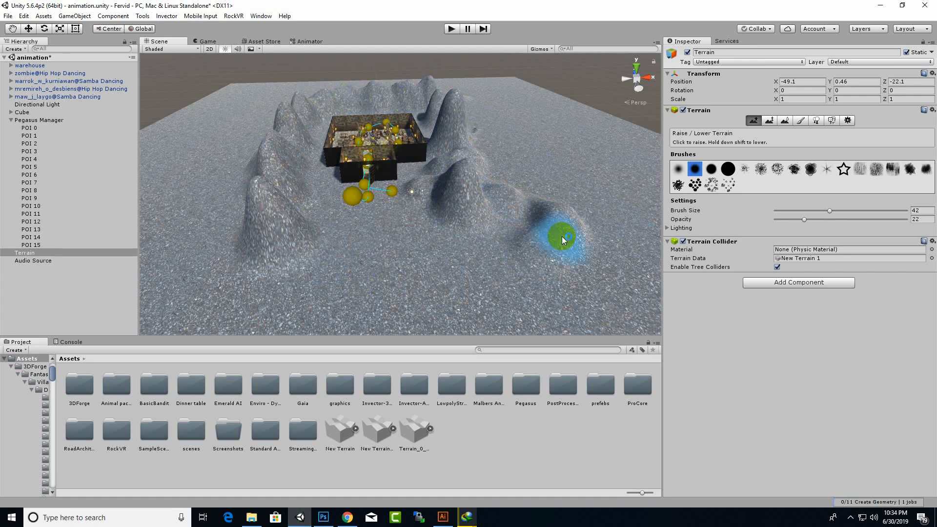
click(847, 122)
click(833, 121)
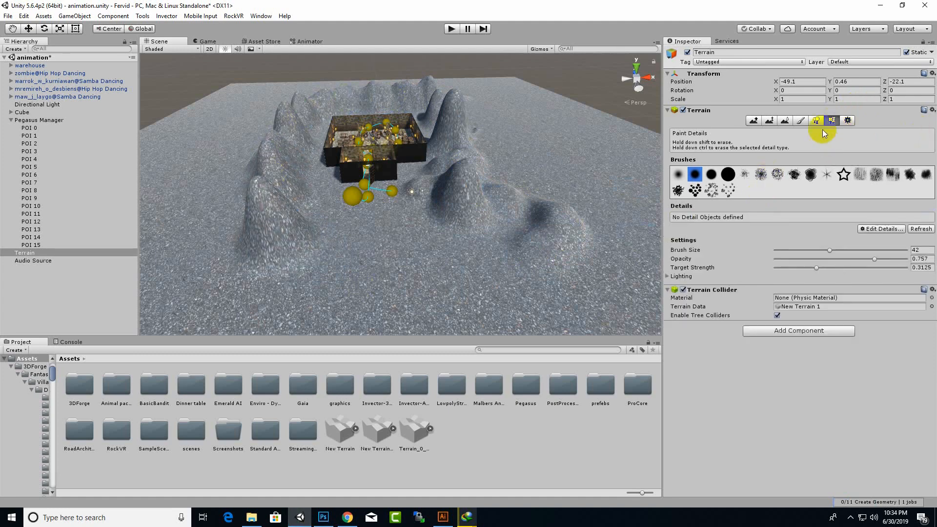
click(884, 229)
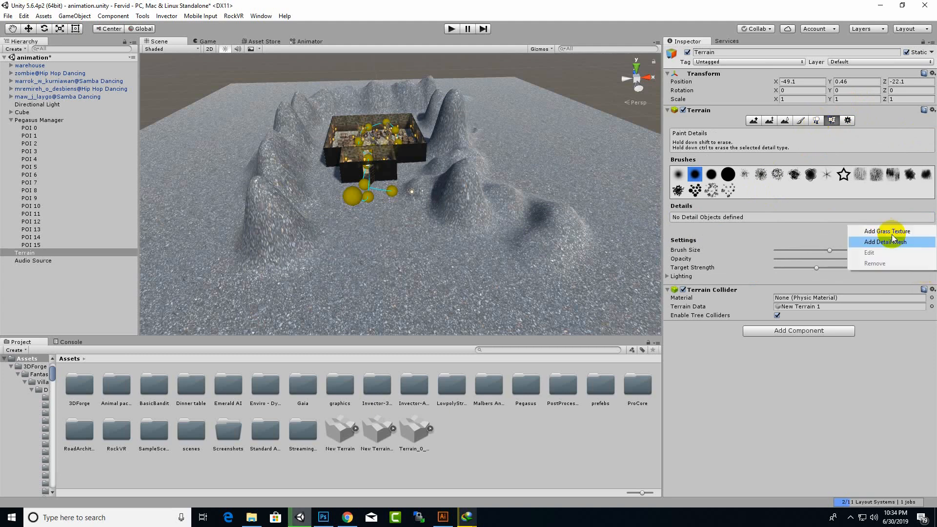
Start adding a placeable tree to the terrain, search the prefabs for TREE and assign Tree_B_V01_Leaves02 as the Tree Prefab
click(815, 122)
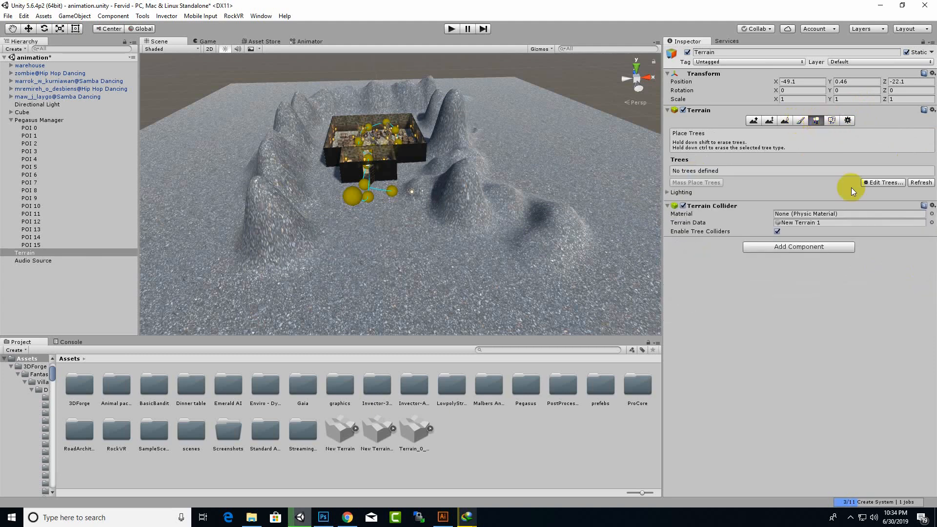
click(870, 181)
click(878, 190)
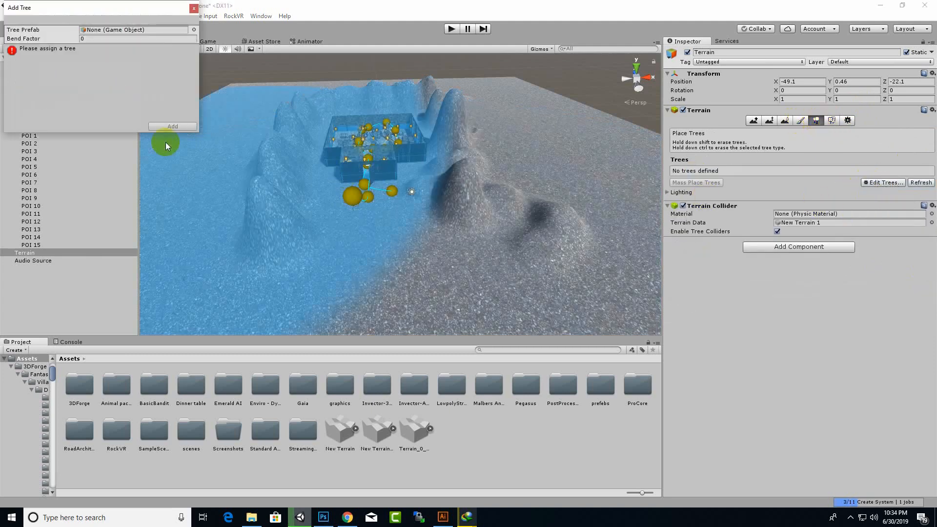
click(194, 29)
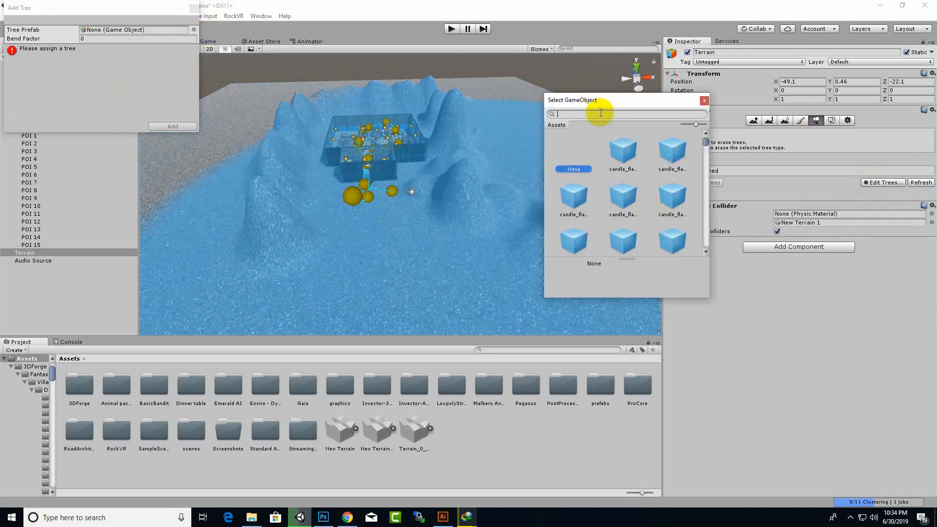
text(TREE)
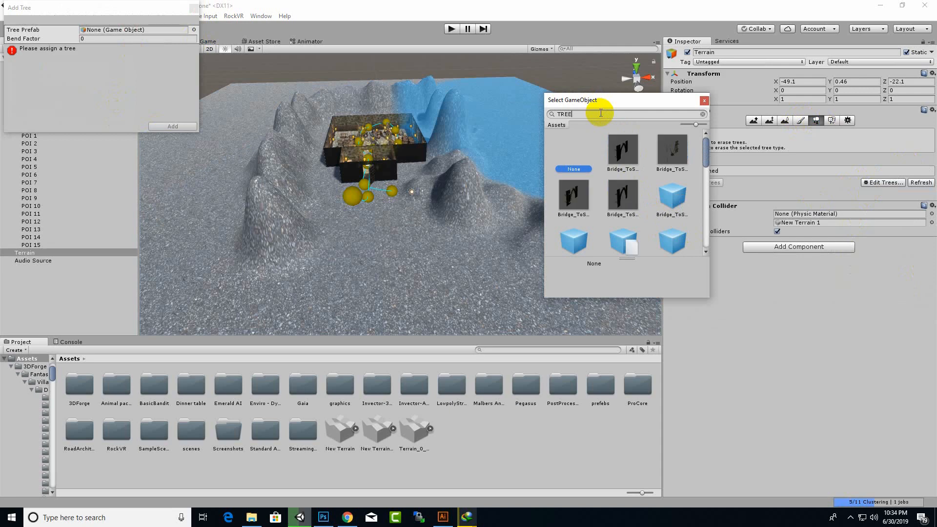
drag(705, 152, 706, 239)
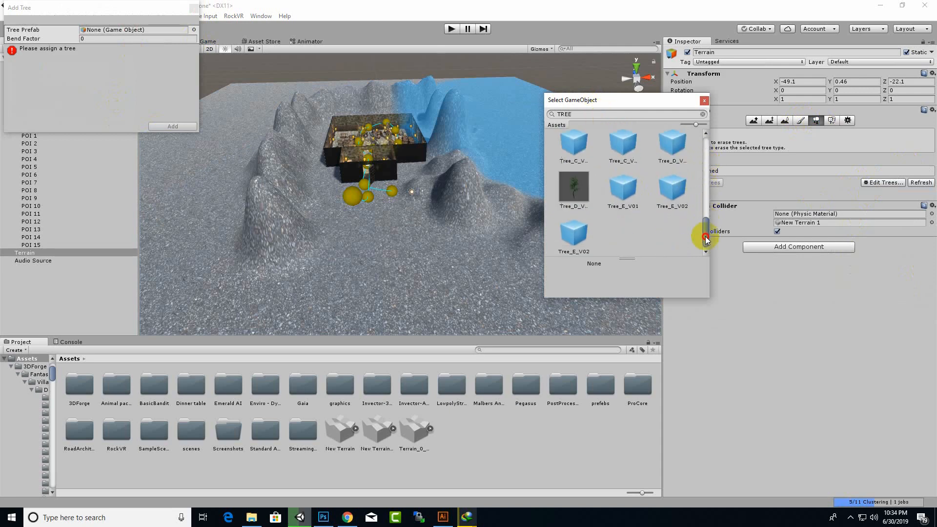
scroll(617, 207, up, 2)
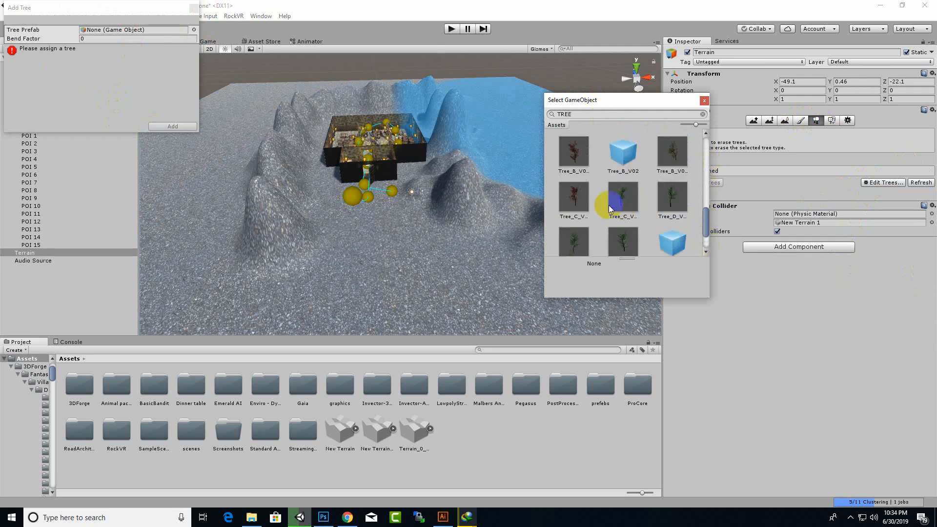
click(576, 161)
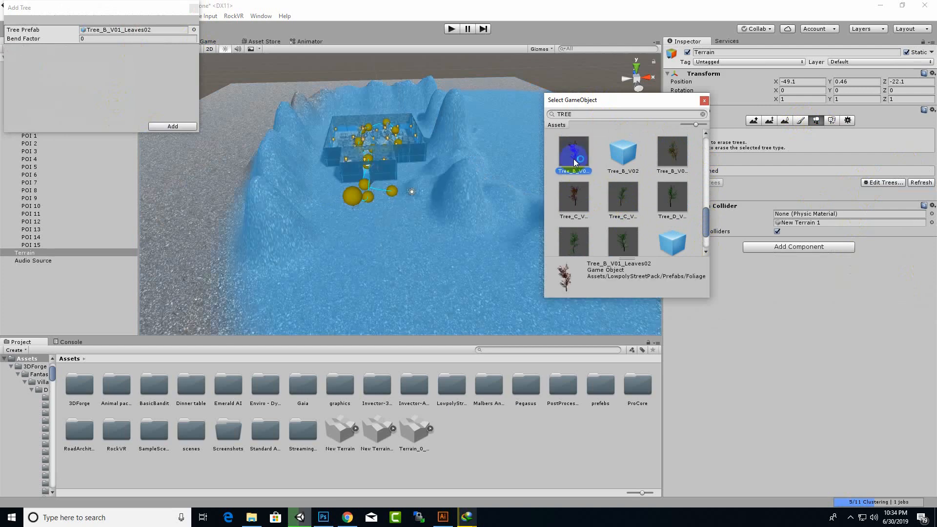
double_click(576, 161)
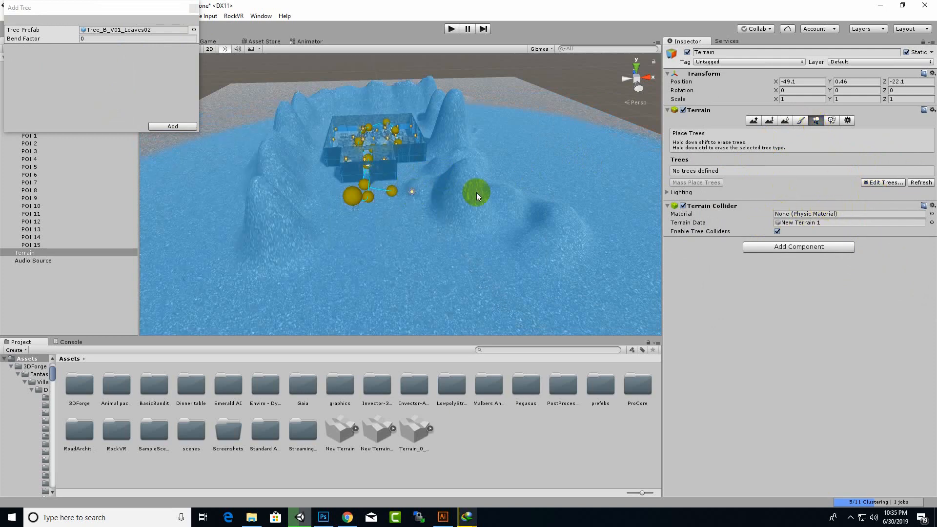
click(832, 121)
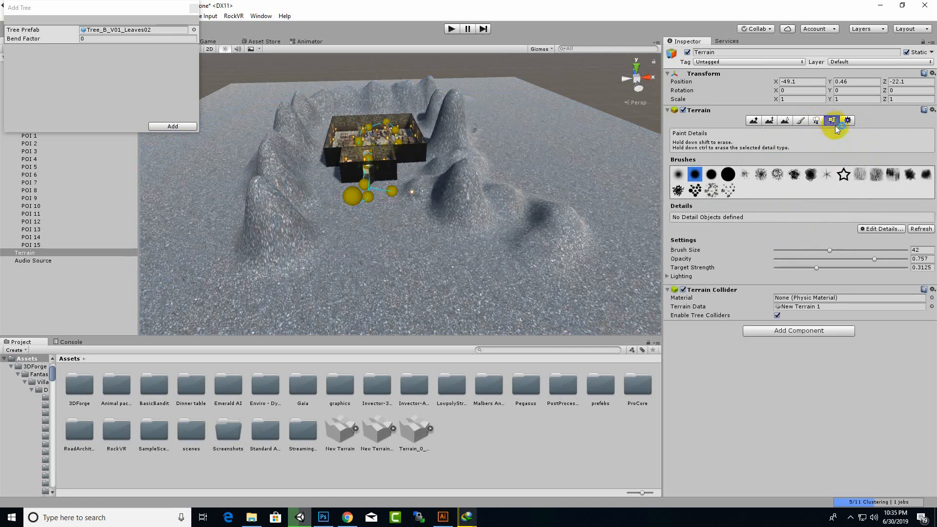
click(883, 230)
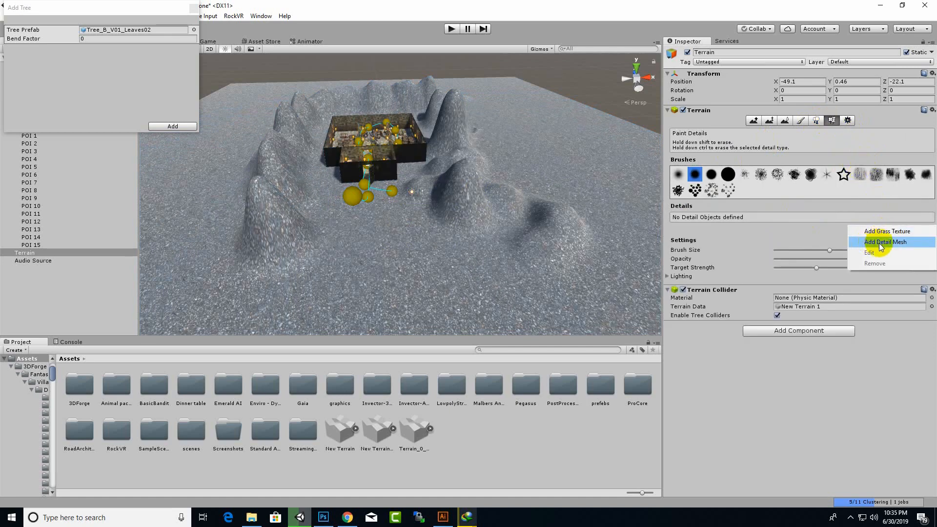
click(882, 233)
click(445, 91)
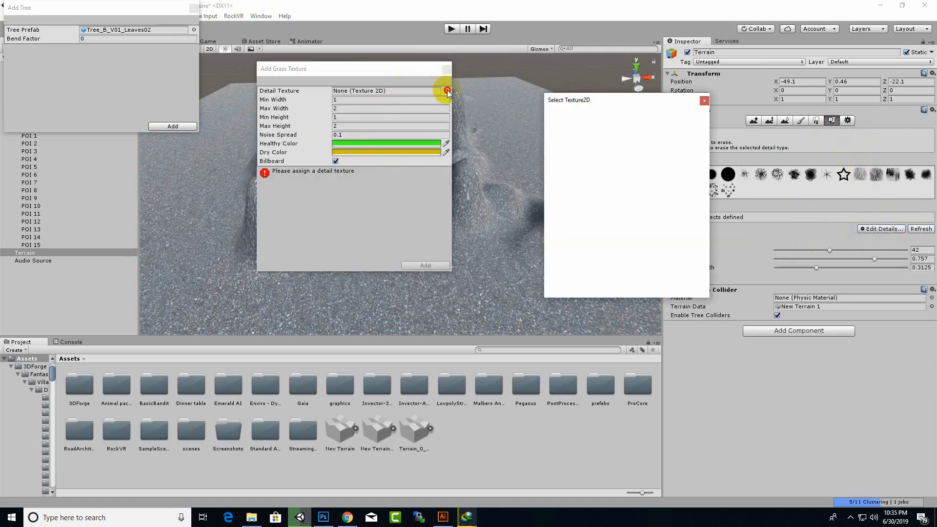
text(TREE)
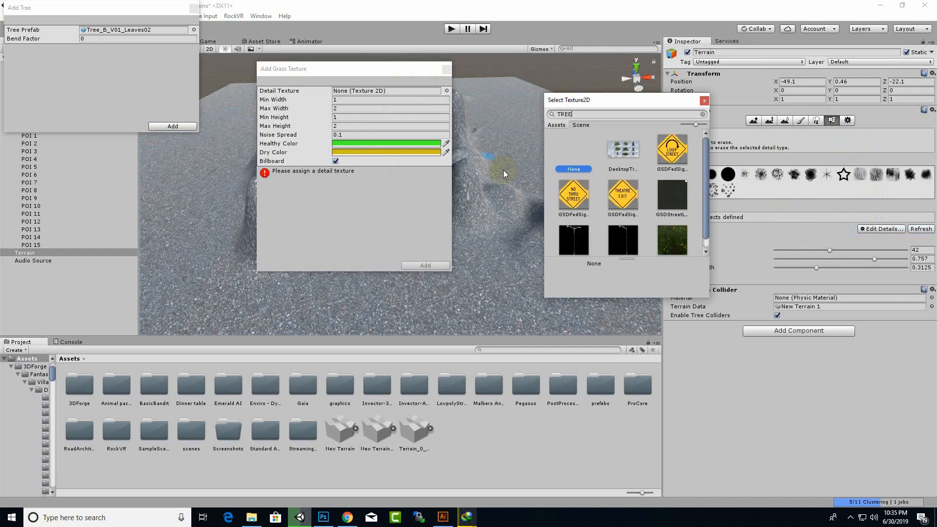
scroll(685, 242, down, 1)
click(680, 236)
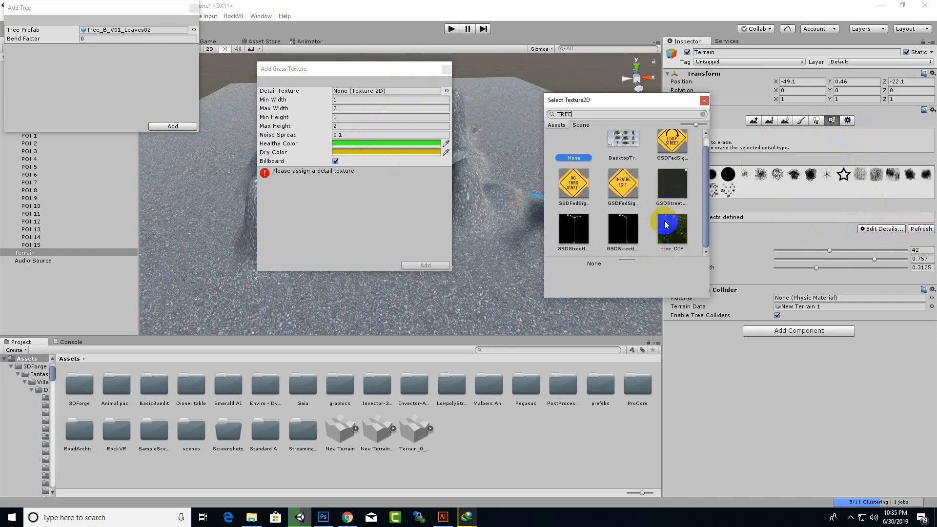
click(704, 100)
click(814, 122)
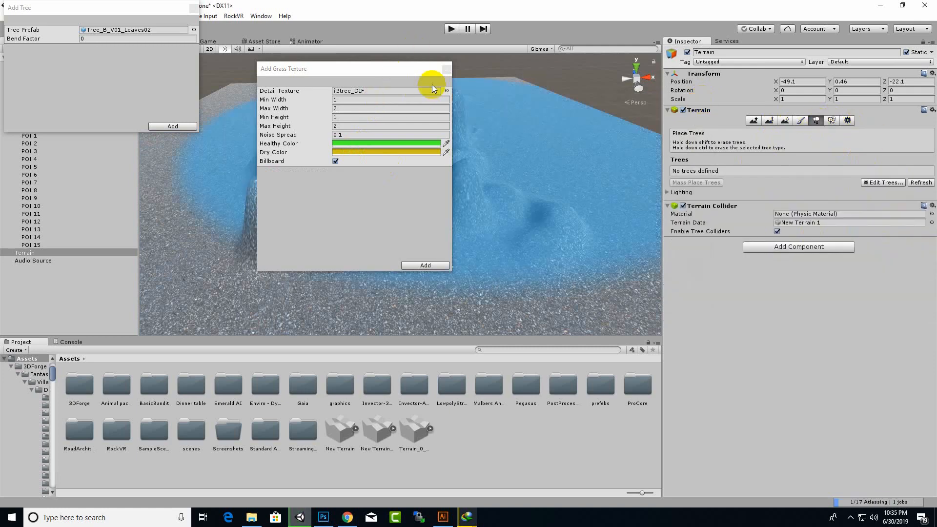
click(445, 91)
click(446, 69)
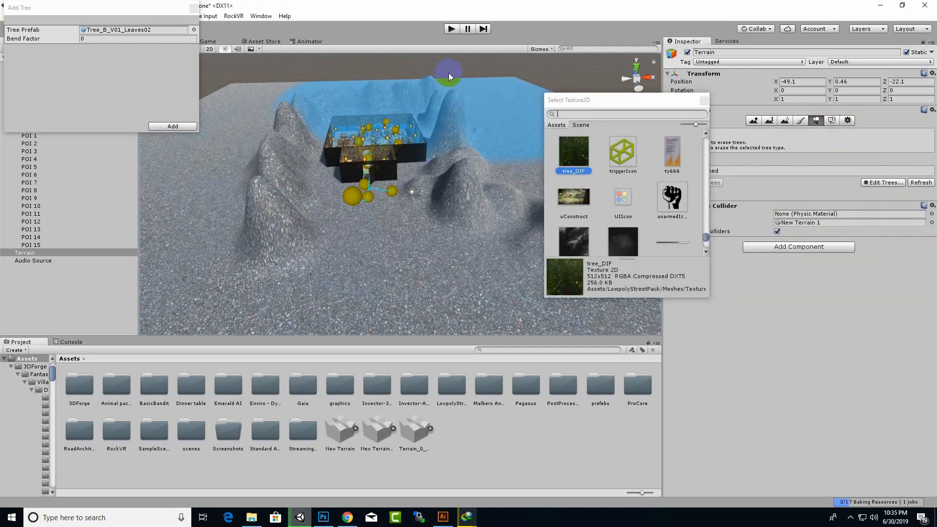
Start adding a new placeable tree to the terrain and search the prefabs for TREE
click(881, 182)
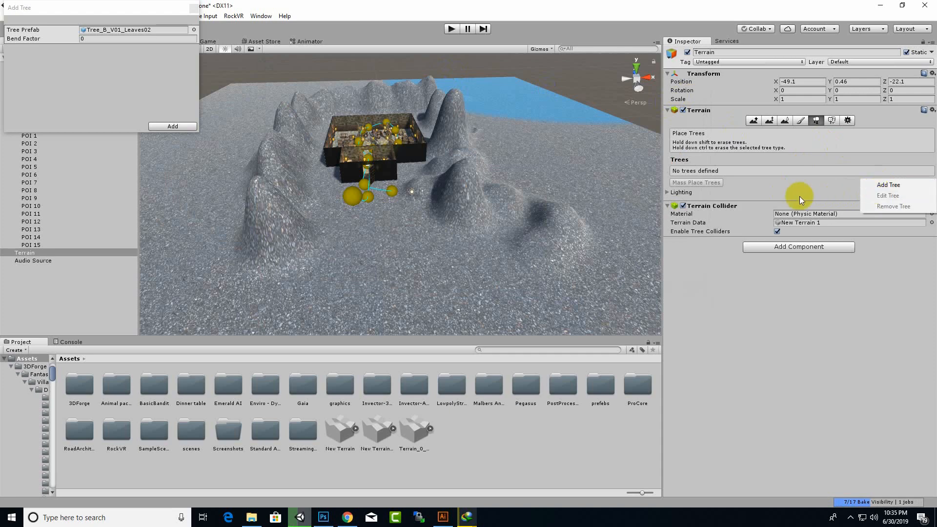
click(890, 186)
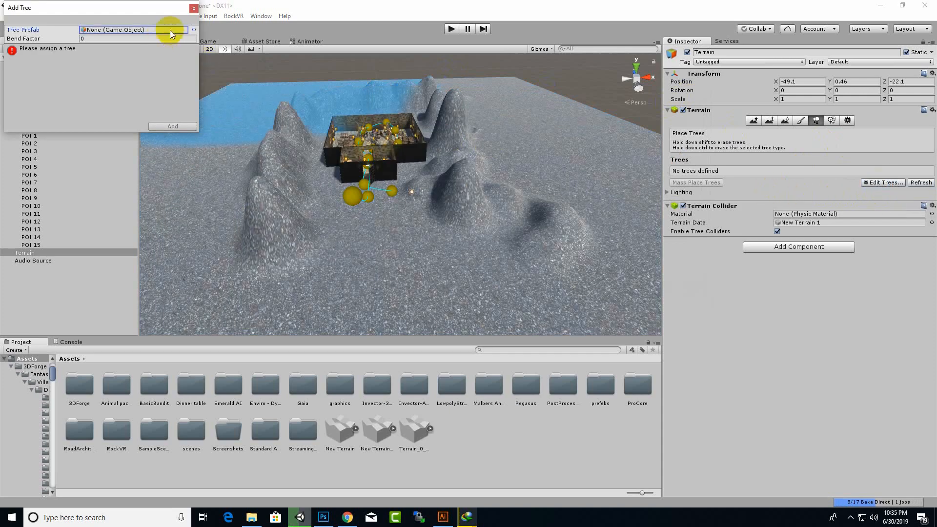
click(193, 30)
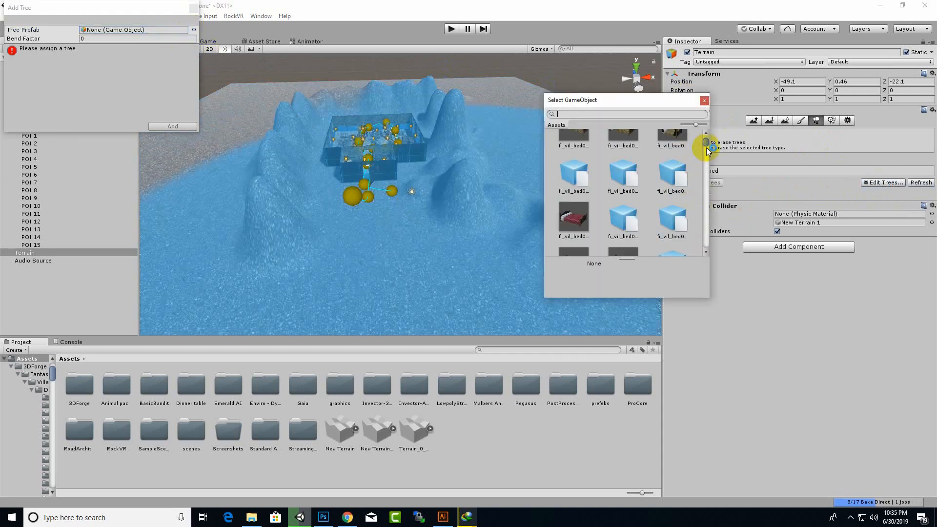
drag(706, 144, 704, 146)
text(TEE)
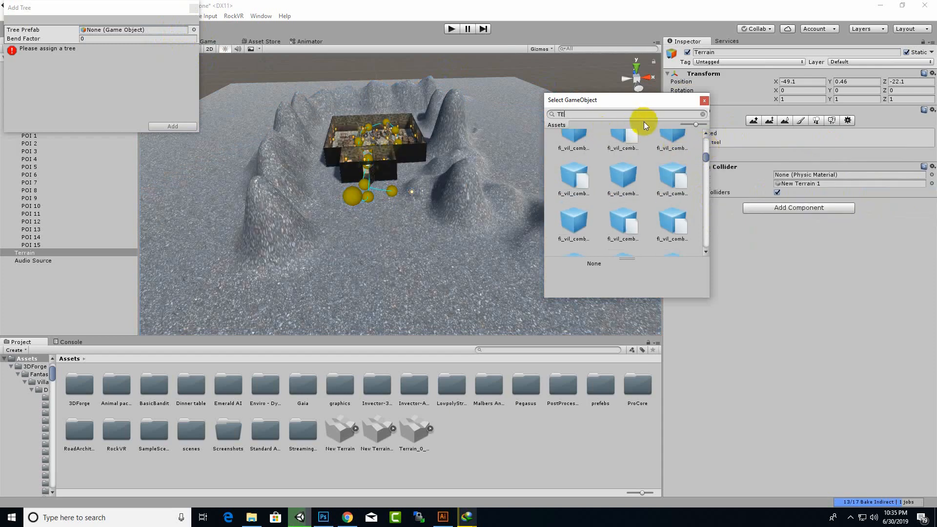
key(BackSpace)
key(BackSpace)
text(R)
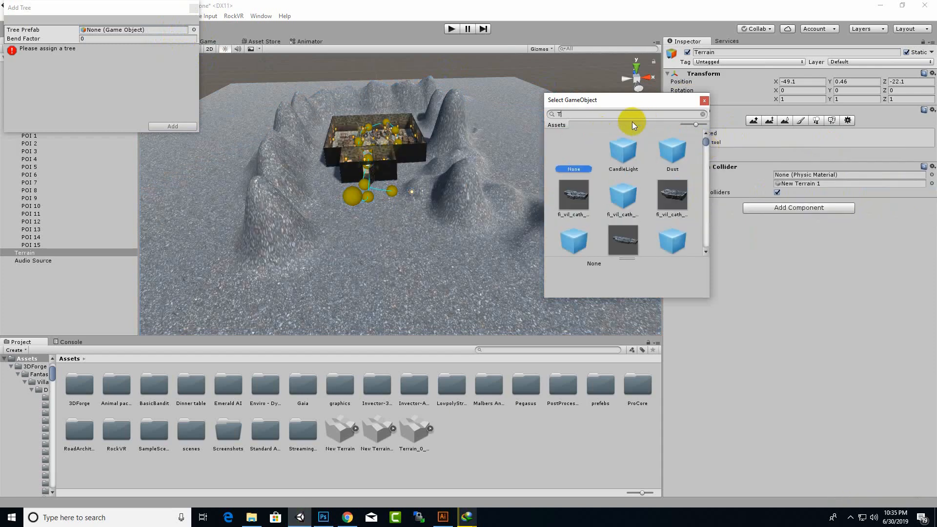
text(EE)
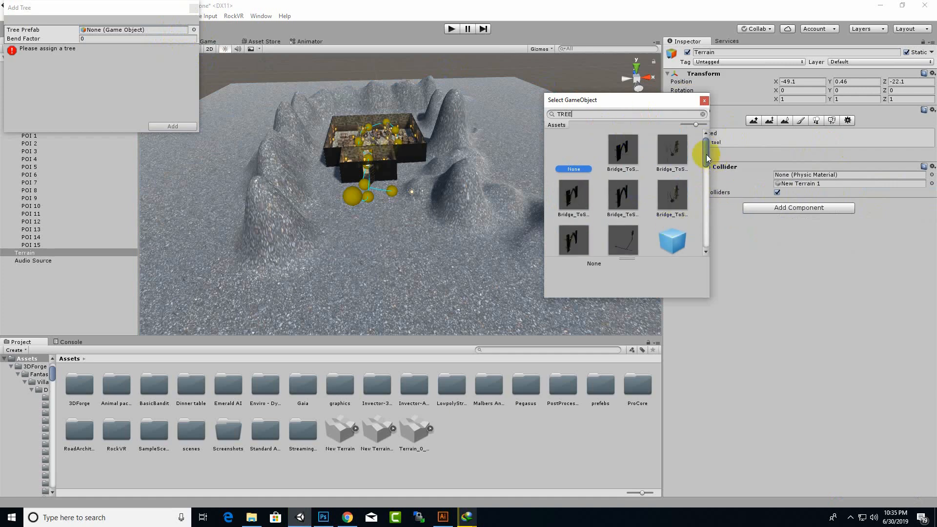
Assign the tree_1 model as the Tree Prefab and add it to the terrain's trees
drag(706, 154, 701, 210)
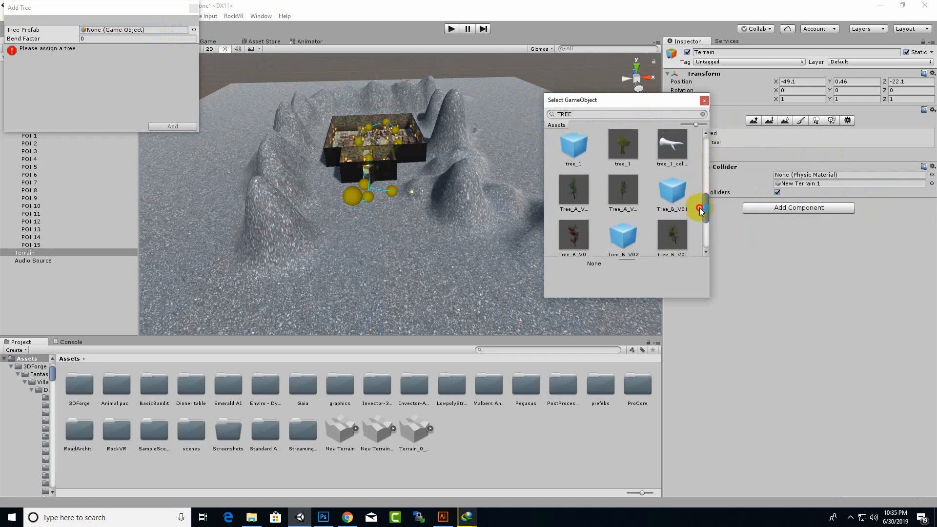
click(622, 149)
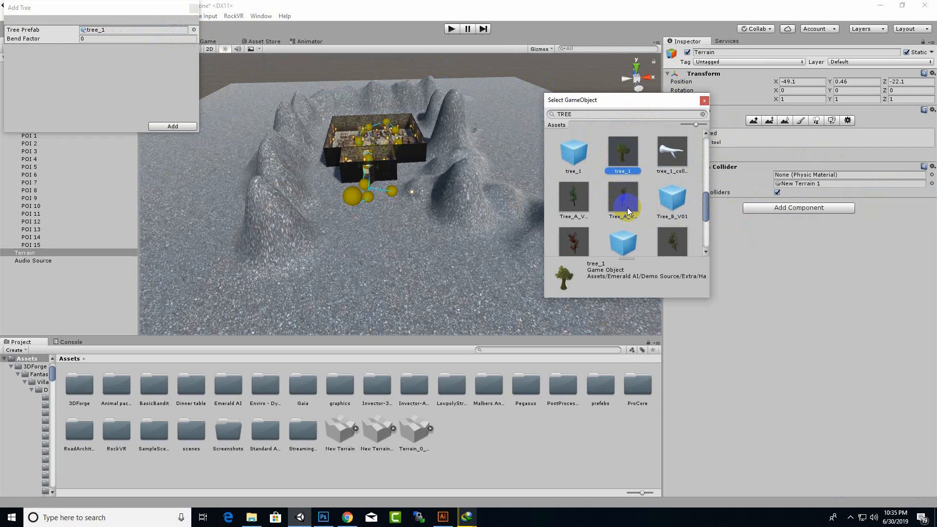
double_click(623, 157)
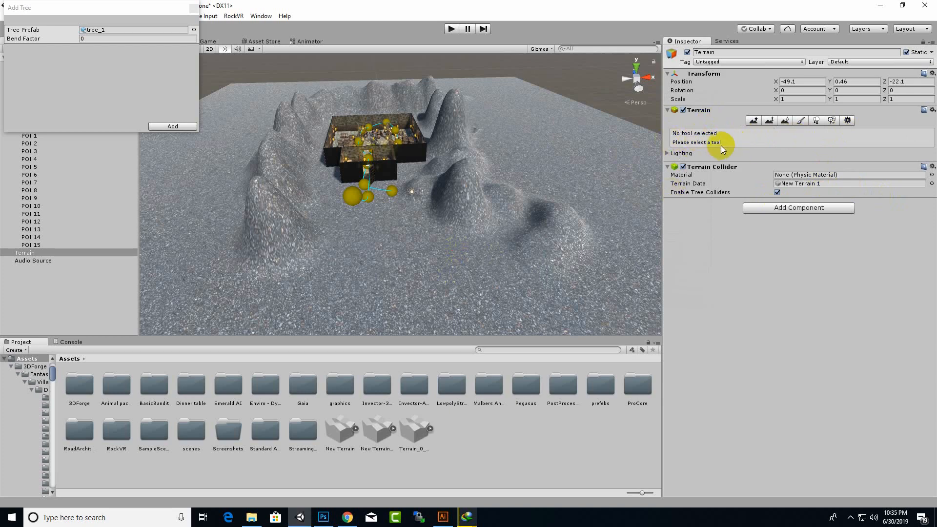
click(186, 126)
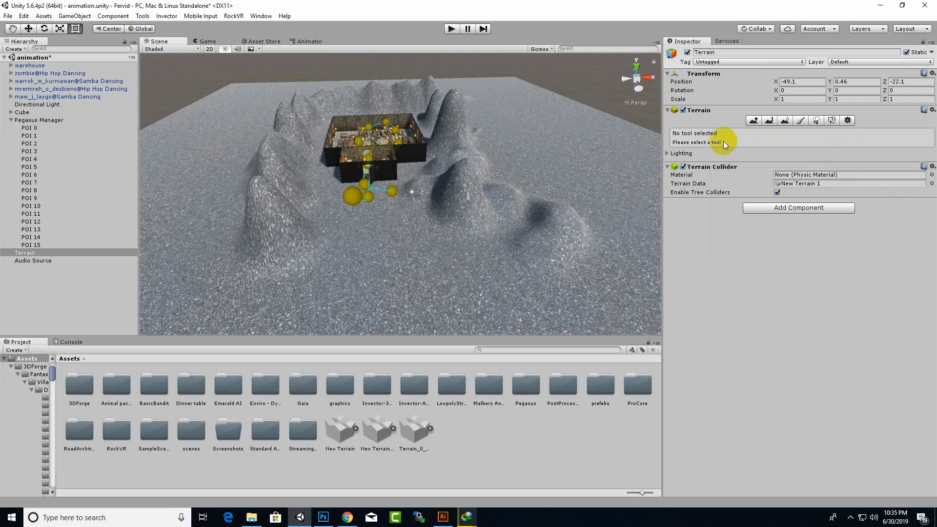
Set the tree brush size to 13.2 and tree density to 50, and try painting tree_1 in front of the warehouse
click(830, 121)
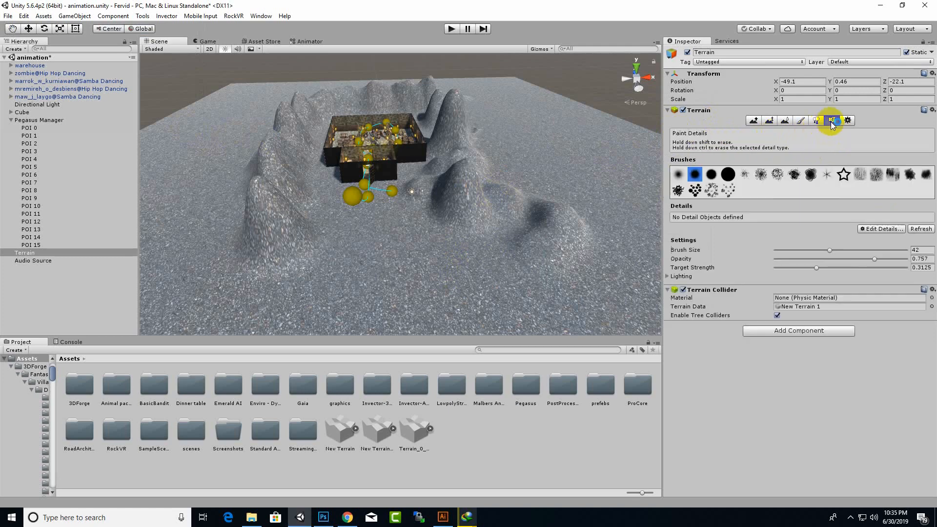
click(817, 122)
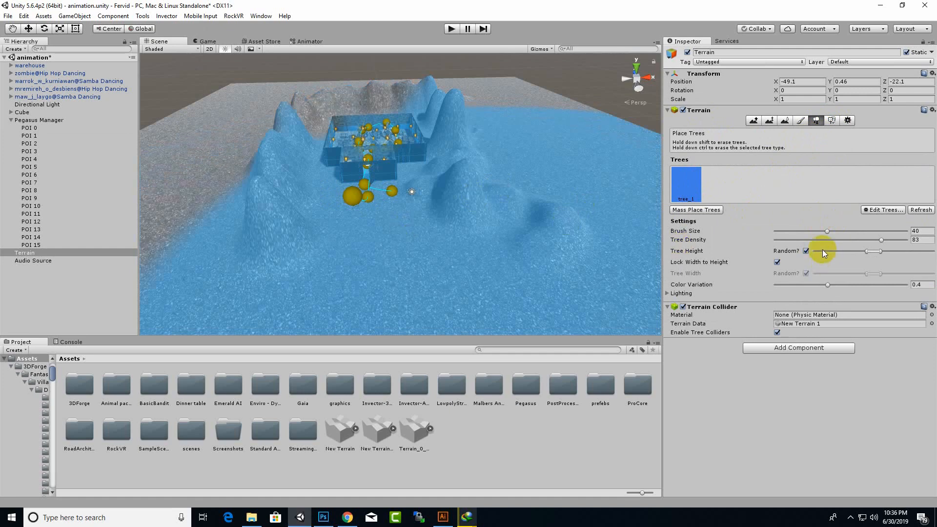
drag(826, 231, 804, 232)
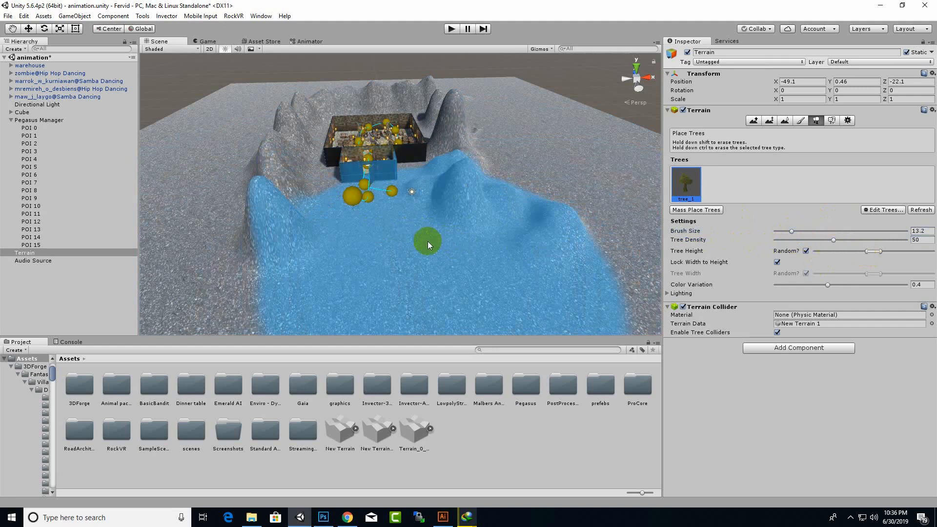
scroll(424, 240, up, 5)
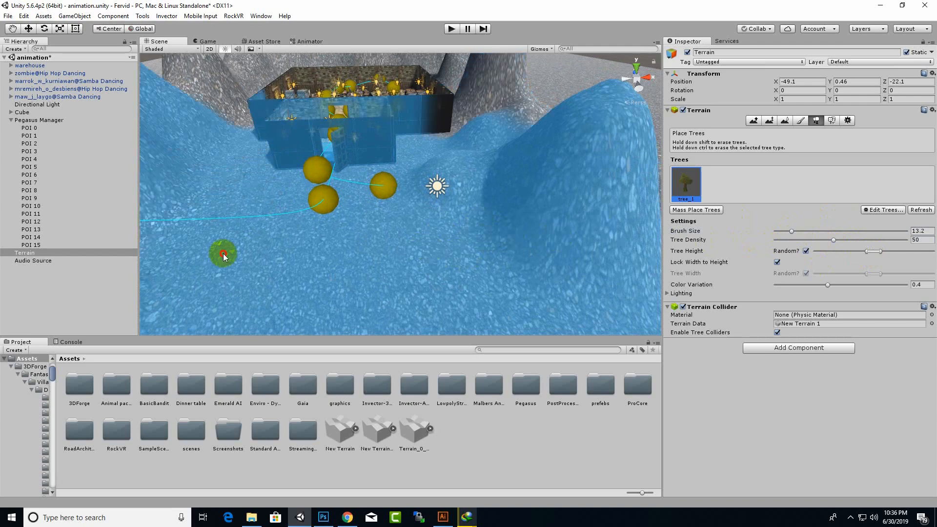
scroll(386, 244, down, 10)
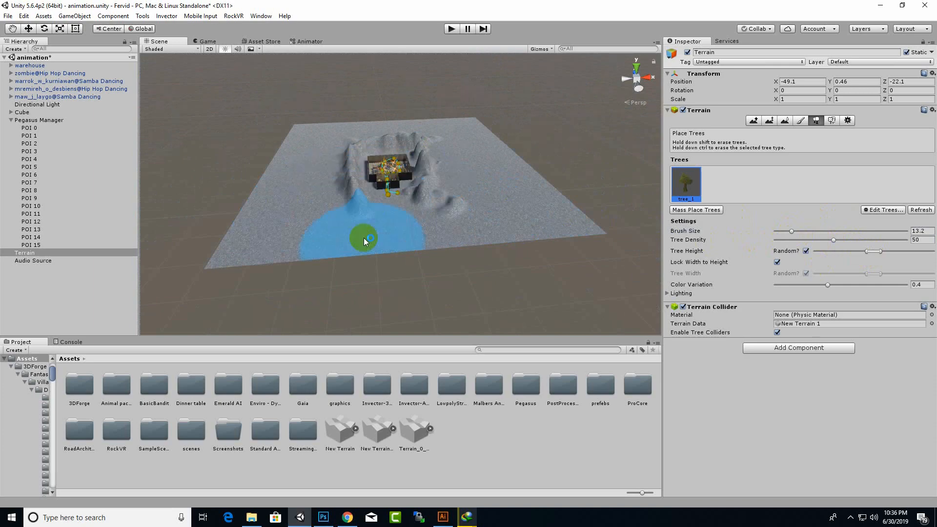
scroll(365, 241, up, 10)
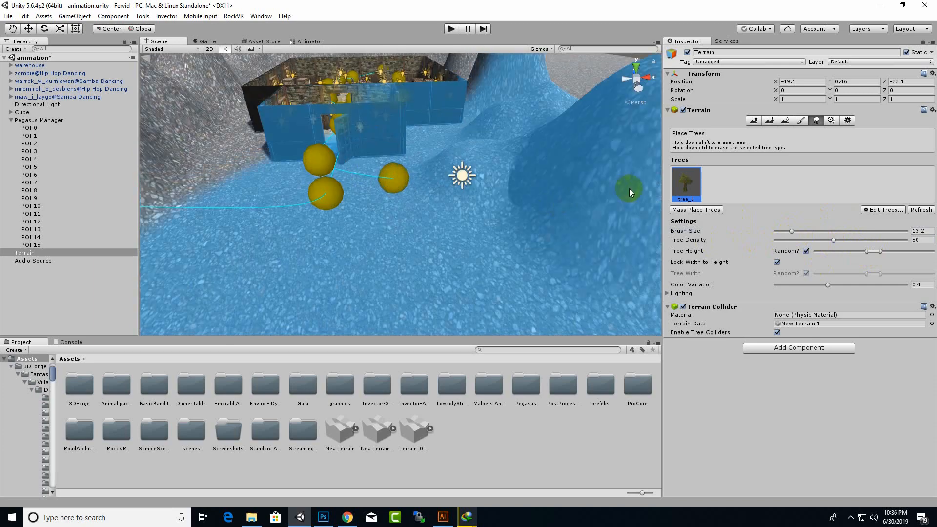
Edit the terrain's tree_1 entry, search the prefabs for TREE and replace its Tree Prefab with Tree_C_V01_Leaves02
click(883, 209)
click(880, 222)
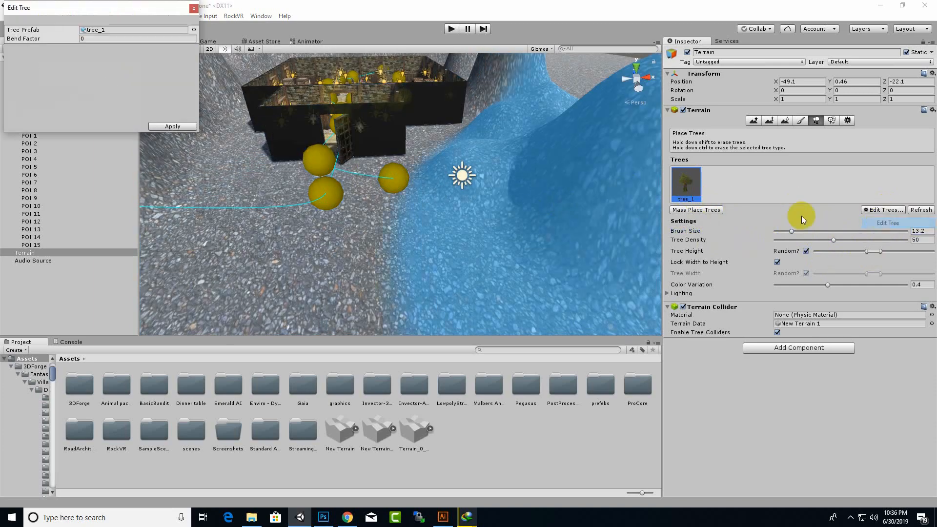
click(194, 30)
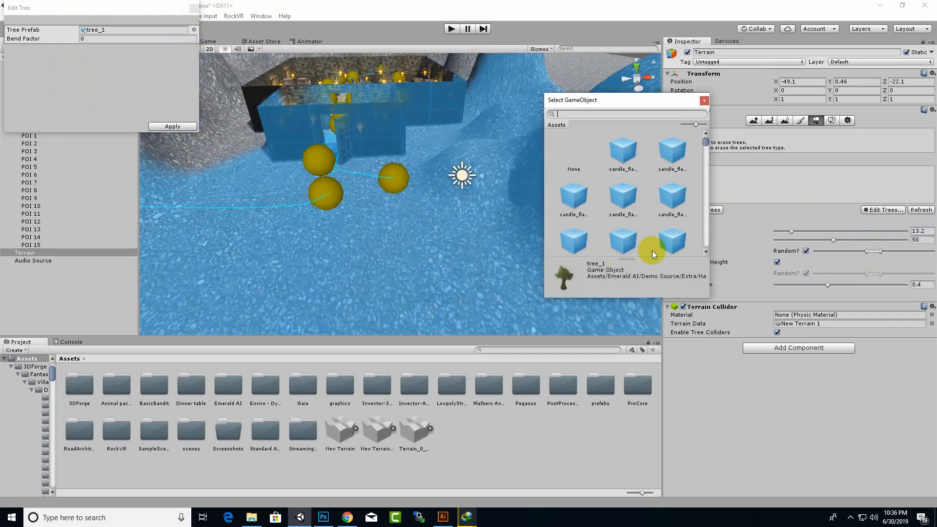
scroll(652, 246, down, 3)
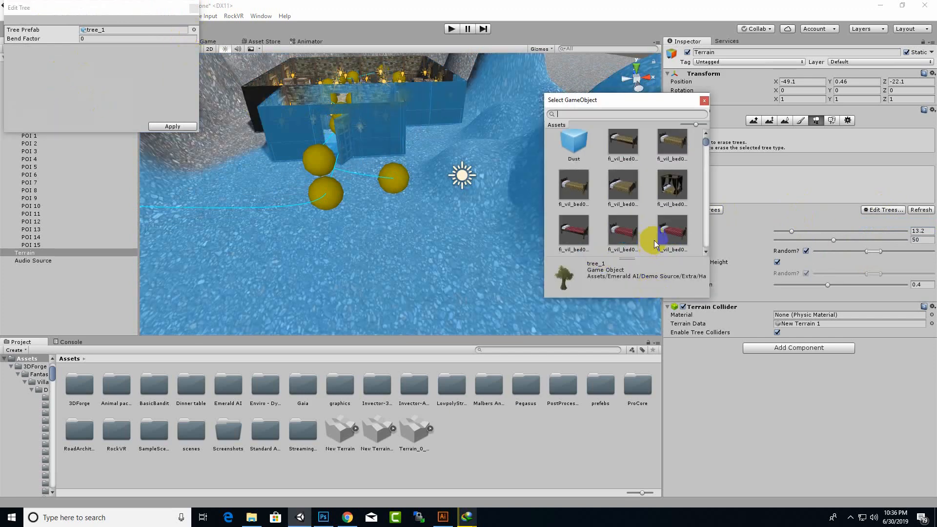
text(TREE)
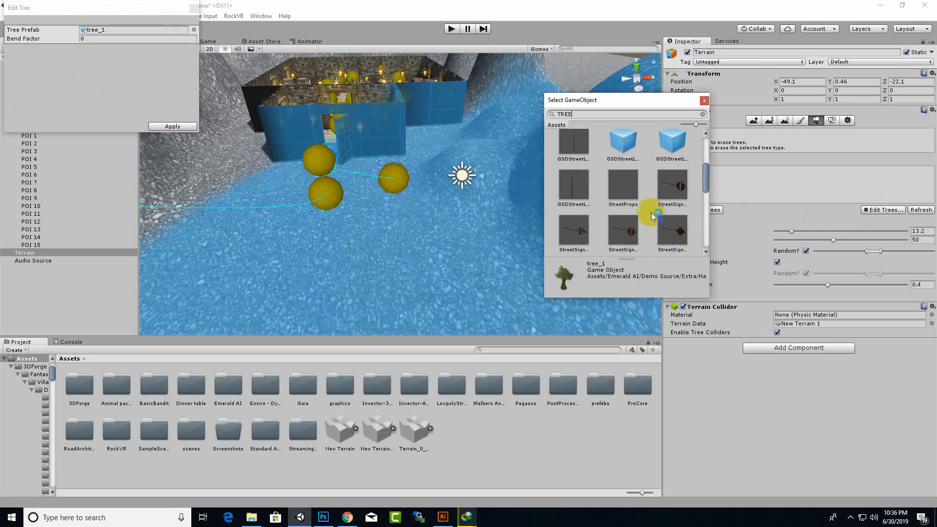
scroll(650, 210, down, 5)
click(630, 190)
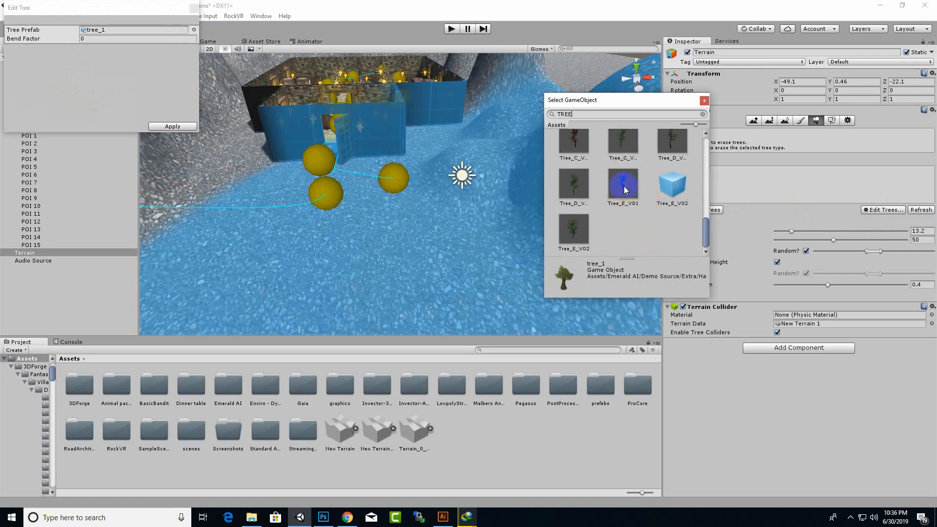
double_click(574, 139)
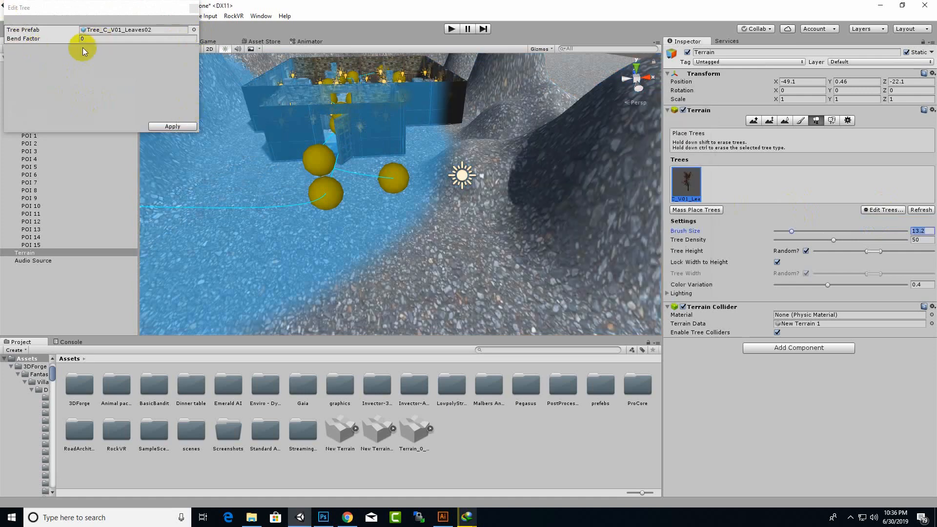
Set the tree's Bend Factor to 1 and apply the edit
click(80, 38)
text(1)
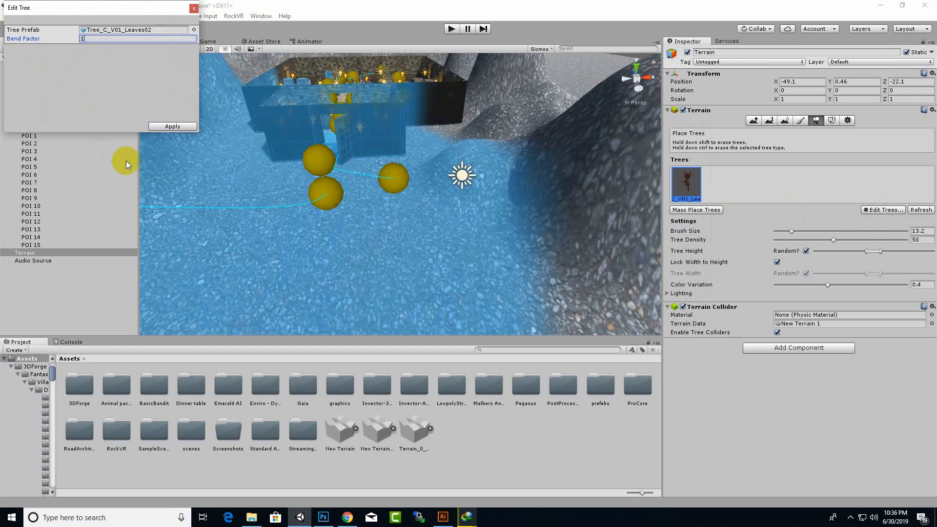
click(172, 126)
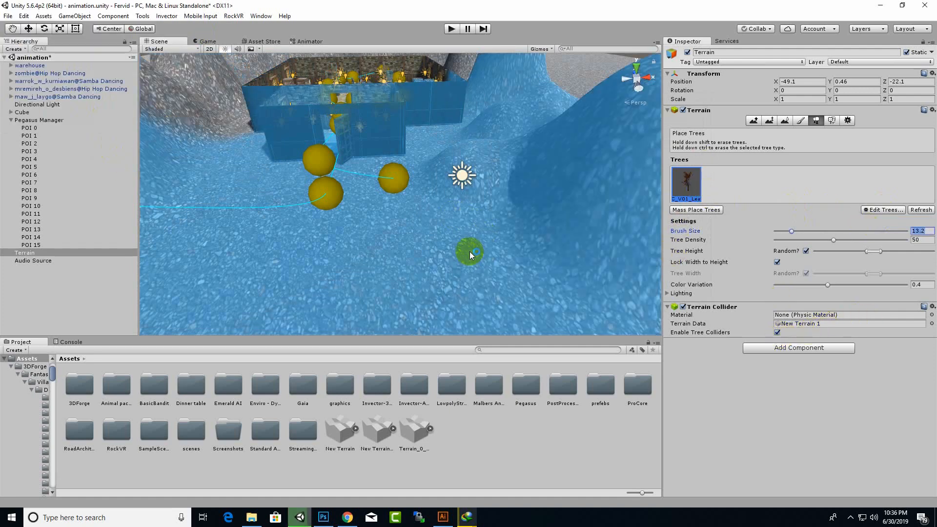
Paint red-leaved Tree_C_V01_Leaves02 trees across the ground and mountains surrounding the warehouse
scroll(472, 248, down, 10)
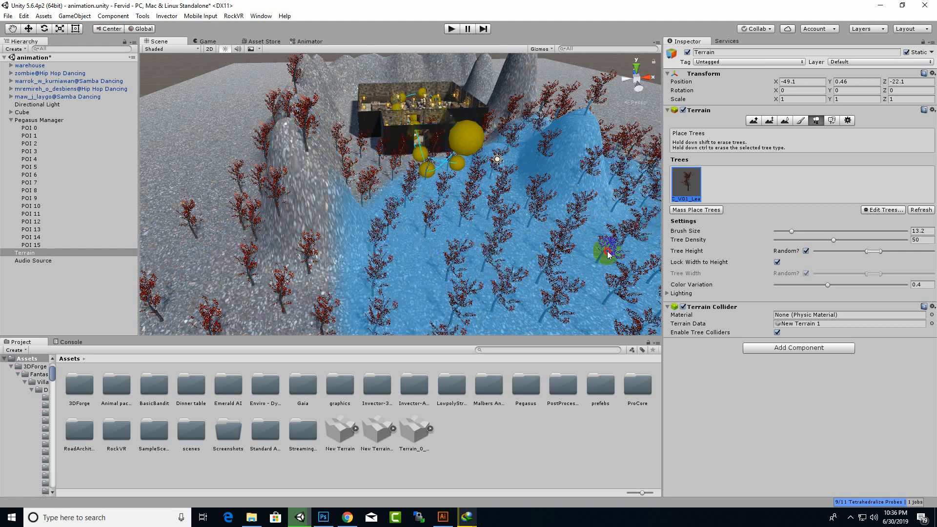
click(323, 122)
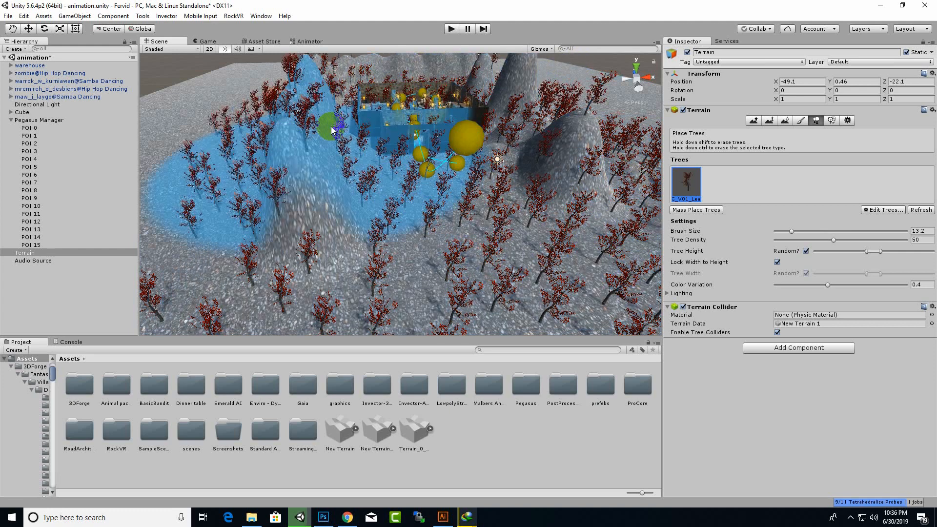
click(440, 67)
click(407, 65)
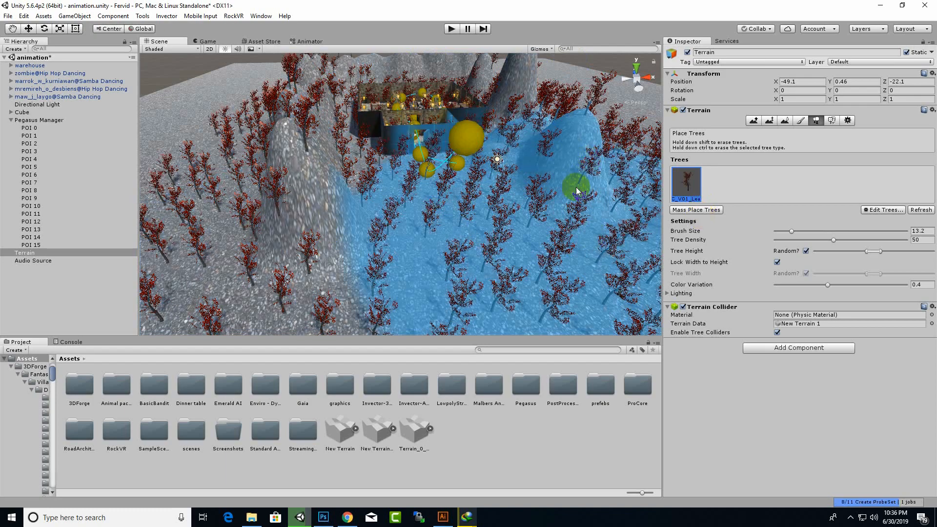
alt+drag(558, 163, 548, 226)
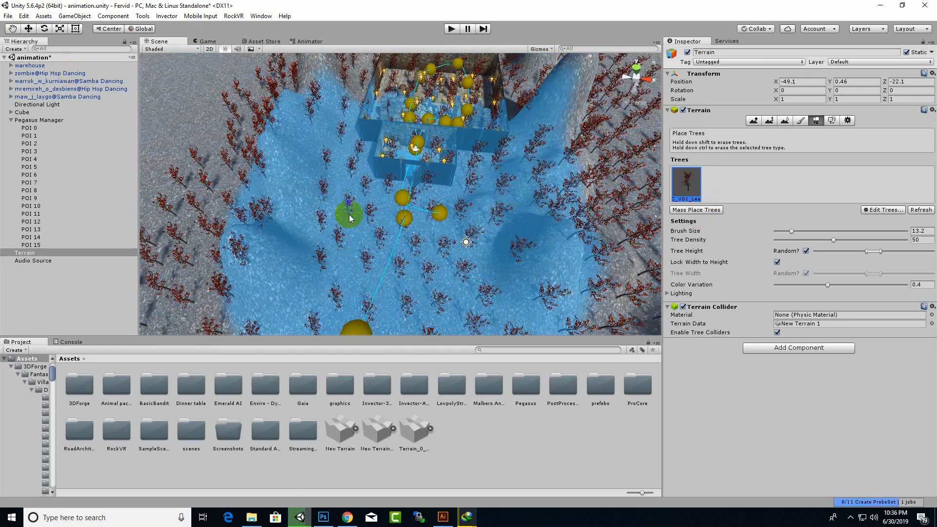
Reduce the tree brush size to 2.5 and save the scene
drag(783, 241, 779, 234)
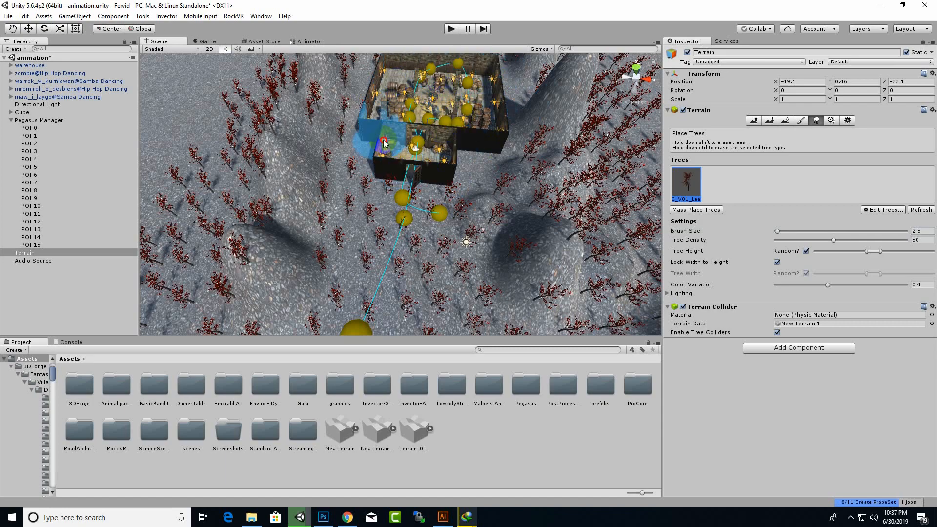
scroll(470, 175, down, 3)
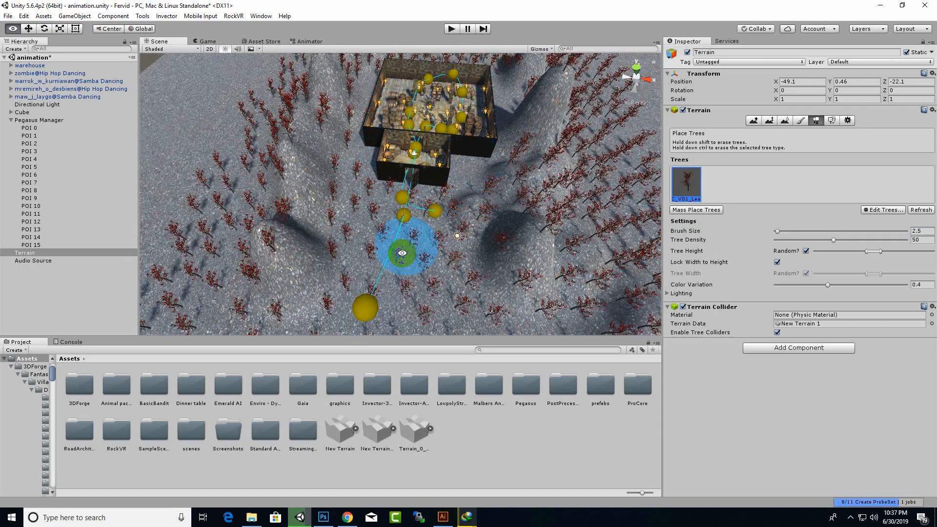
mouse_move(409, 271)
alt+mouse_down()
mouse_move(476, 219)
mouse_move(468, 214)
mouse_move(485, 244)
alt+mouse_up()
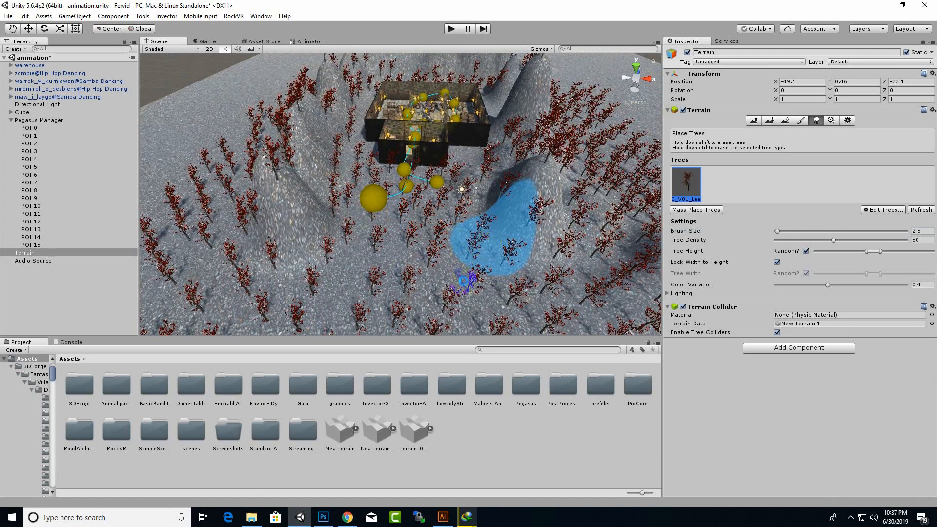
key(ctrl+s)
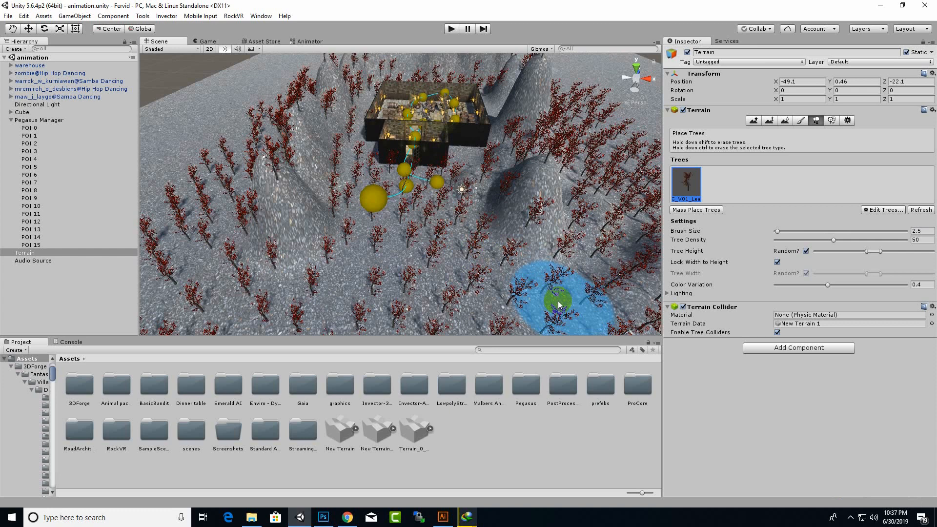
click(850, 518)
click(837, 492)
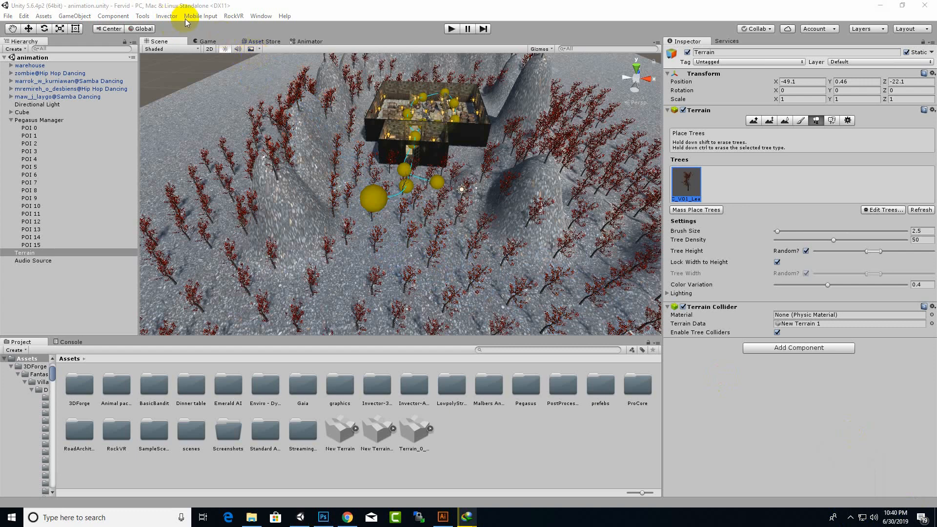
click(260, 16)
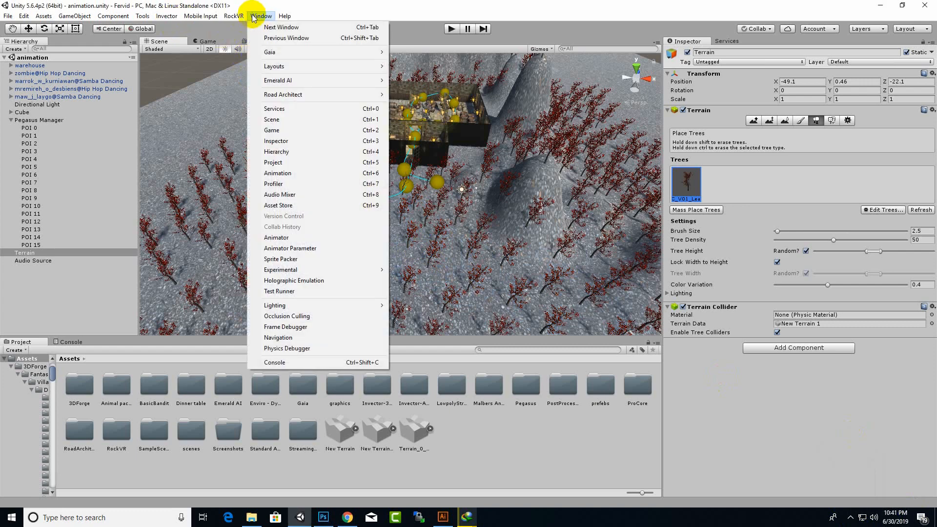
click(308, 7)
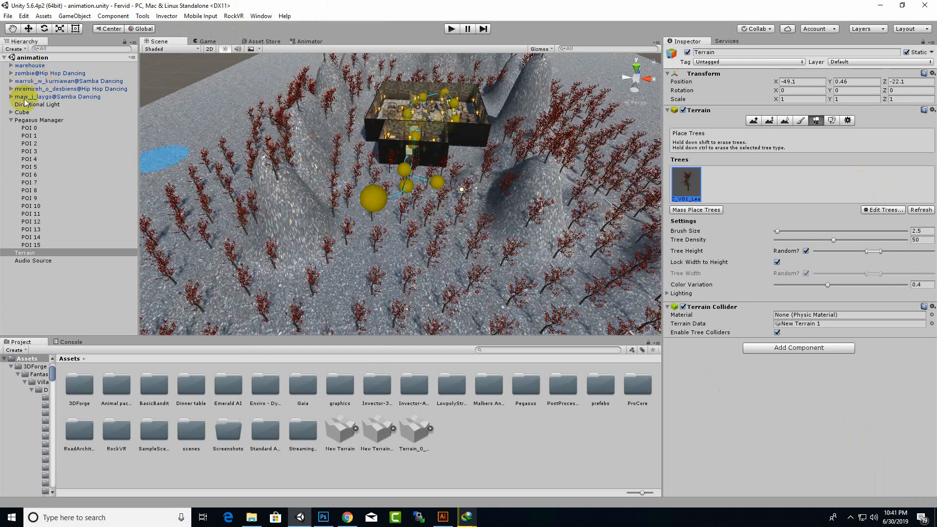
Collapse the Pegasus Manager, select the Main Camera inside Cube and start adding a component to it
click(11, 120)
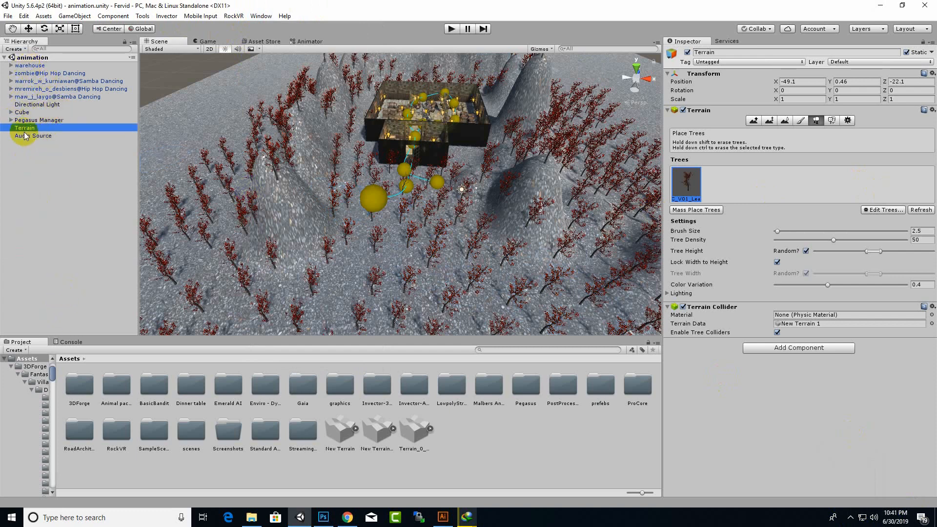
click(12, 112)
click(36, 120)
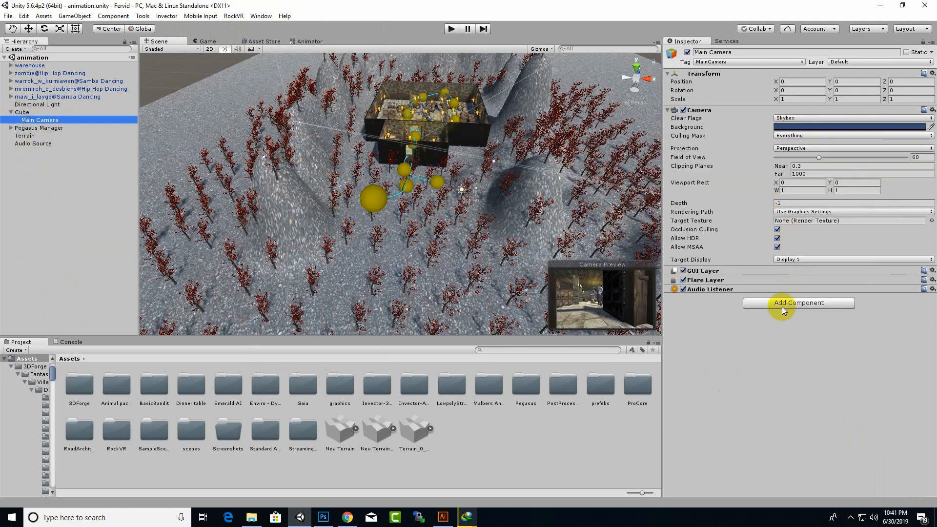
click(782, 306)
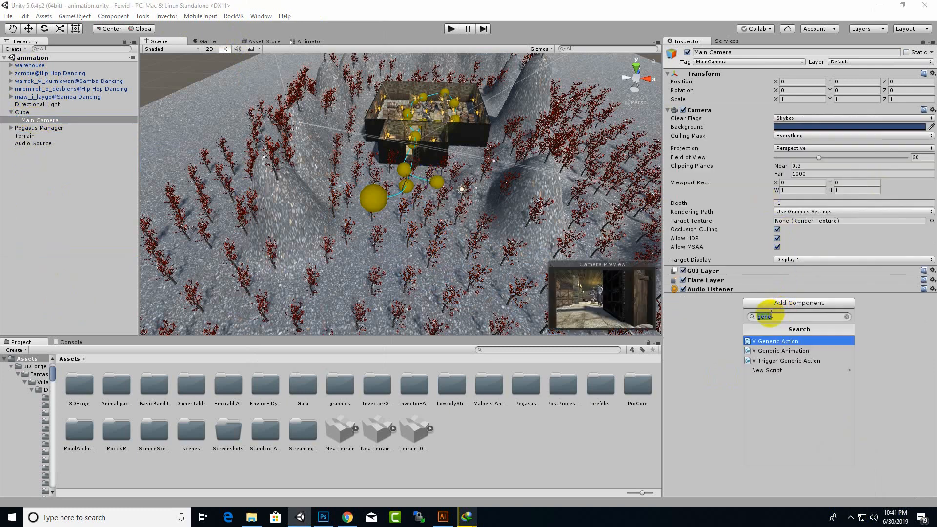
text(v)
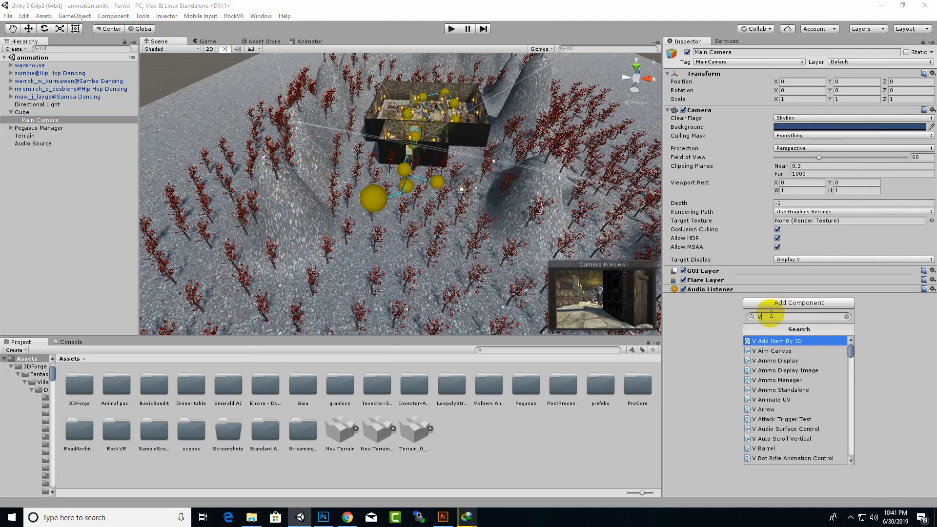
text(CAM)
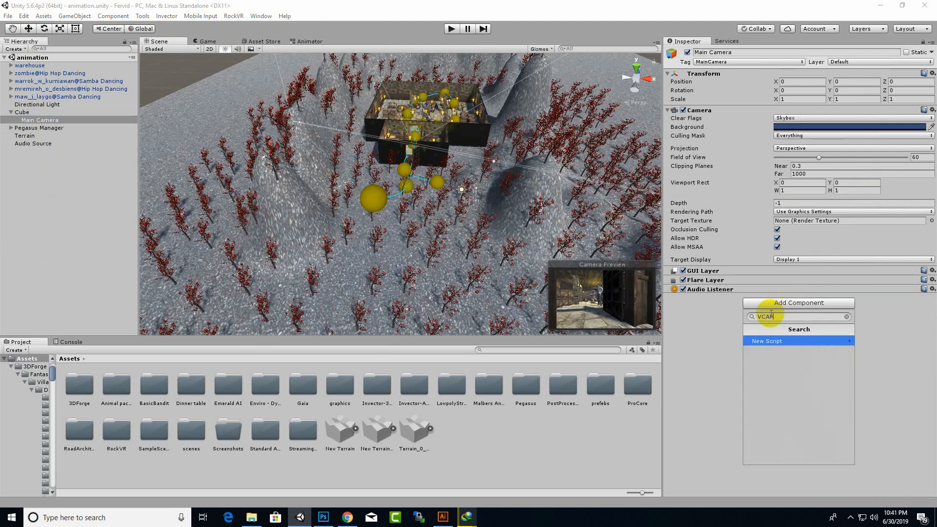
key(BackSpace)
key(BackSpace)
key(BackSpace)
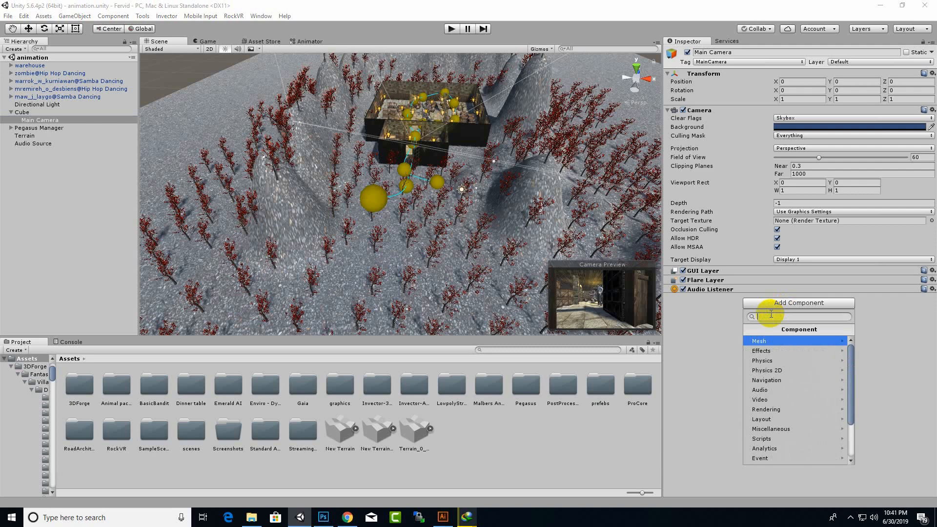
text(vr)
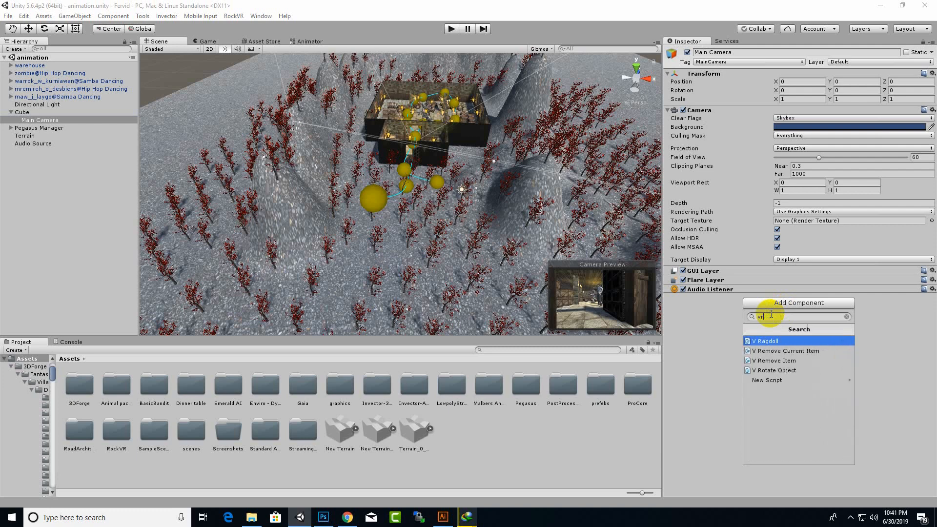
key(BackSpace)
key(BackSpace)
Search the components for cap and add Video Capture, Video Capture Ctrl and Video Capture UI to the Main Camera
text(cap)
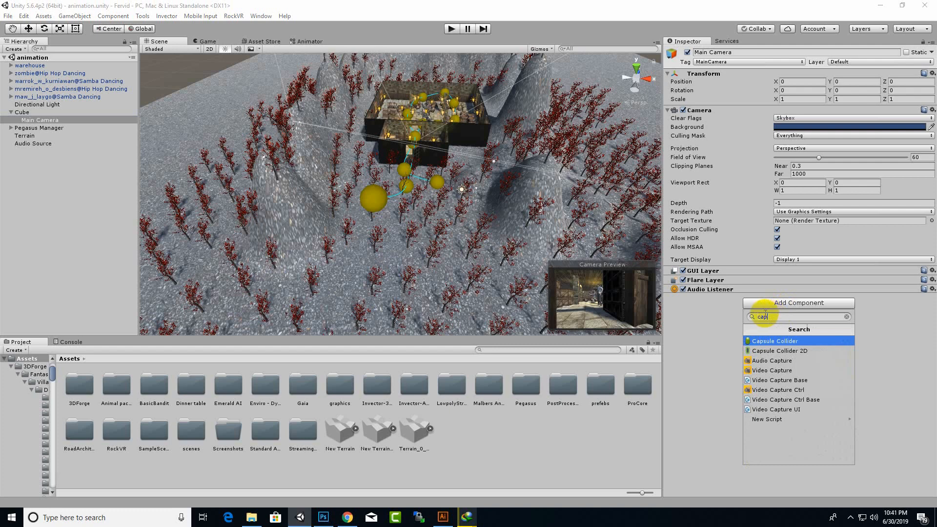
click(780, 371)
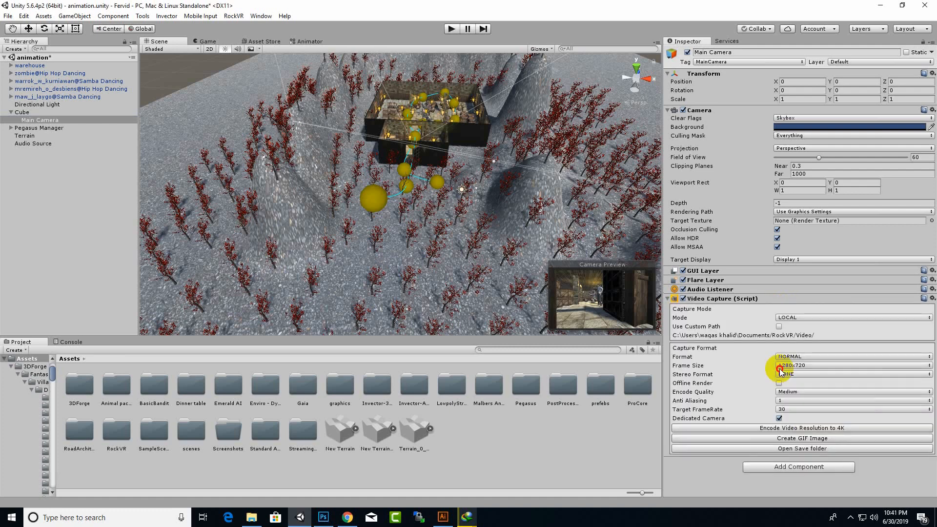
click(788, 468)
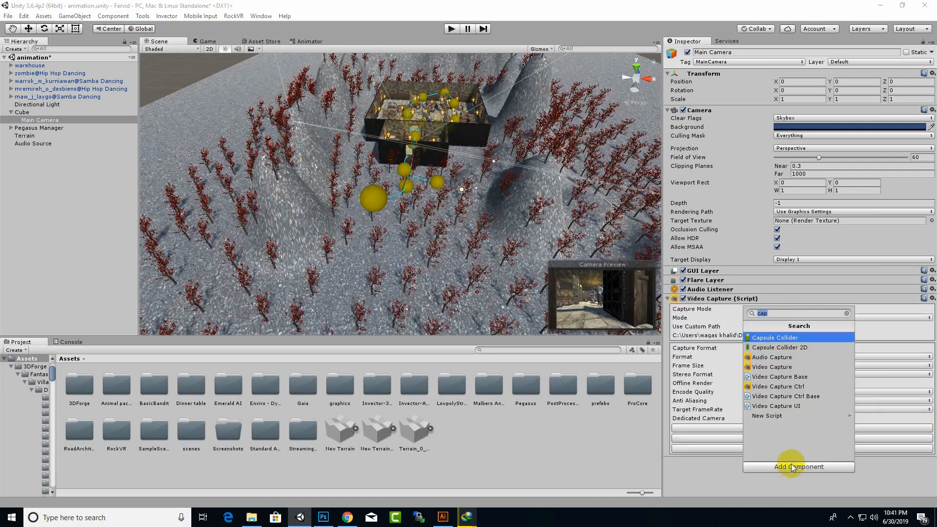
click(792, 386)
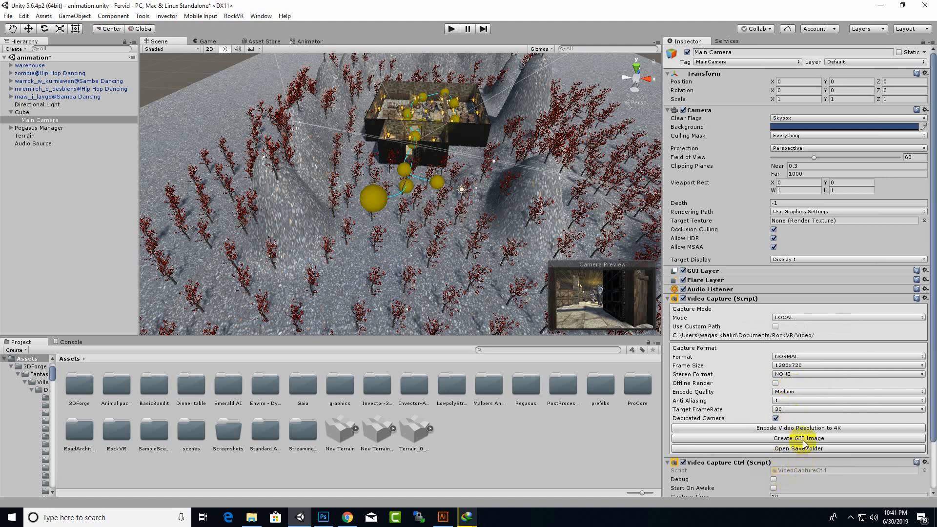
scroll(799, 439, down, 3)
click(807, 483)
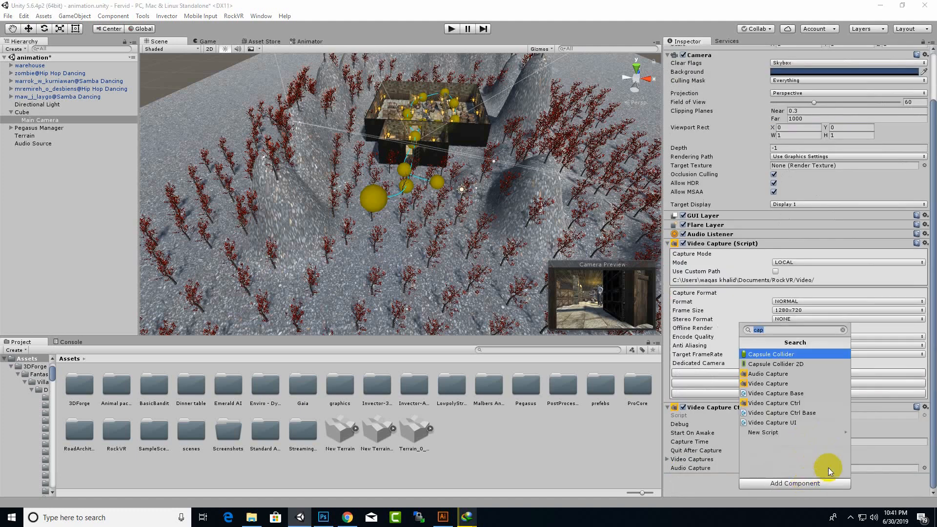
click(780, 421)
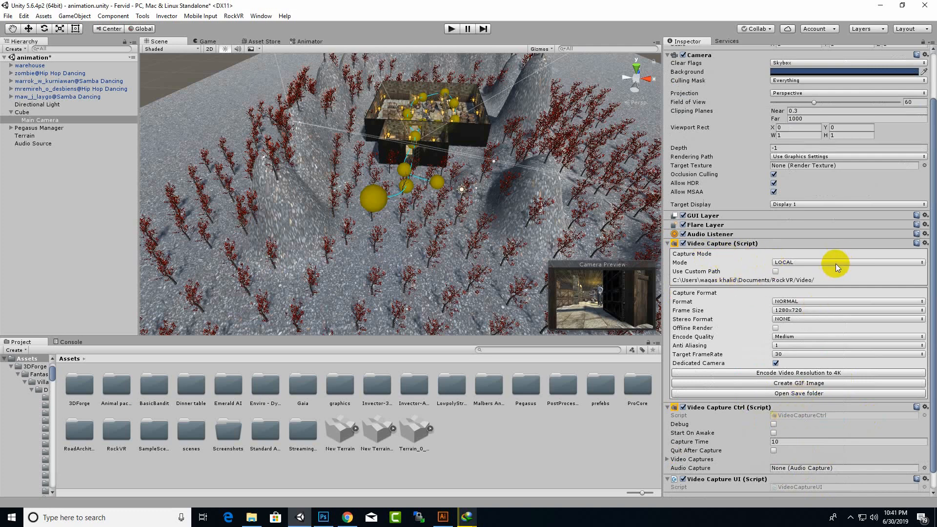
Review the available Mode and Format options of the Video Capture component
click(803, 262)
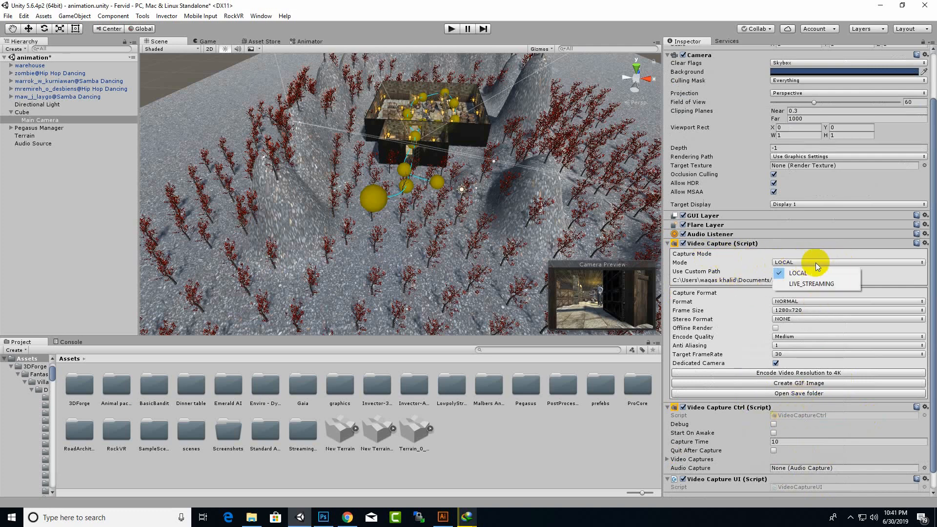
click(913, 263)
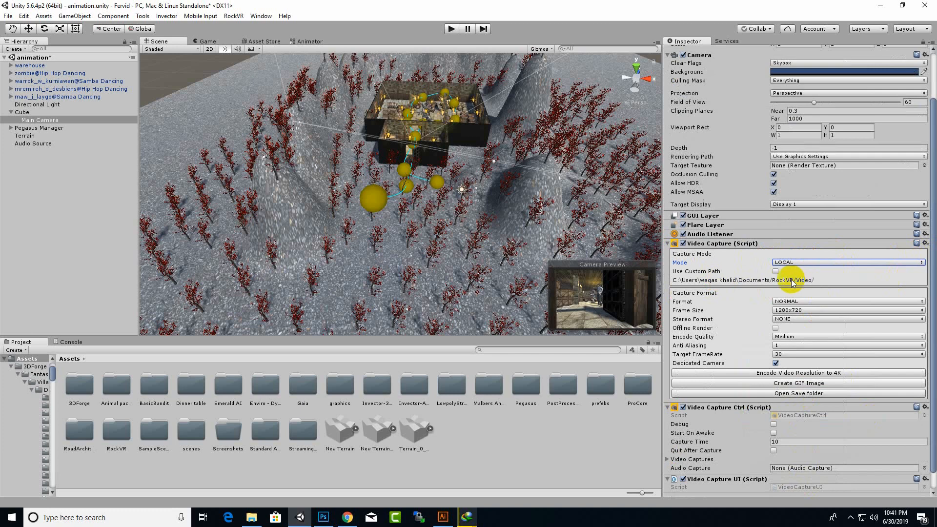
scroll(691, 300, down, 2)
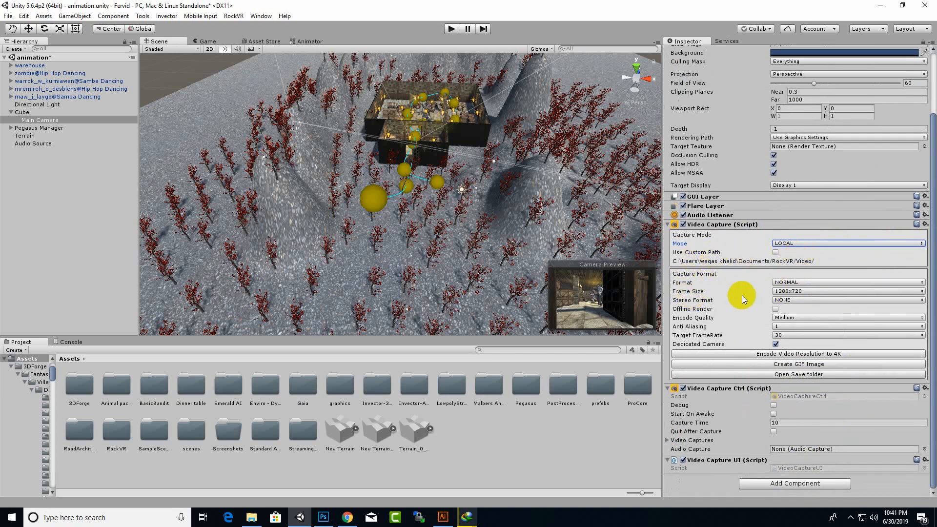
click(793, 283)
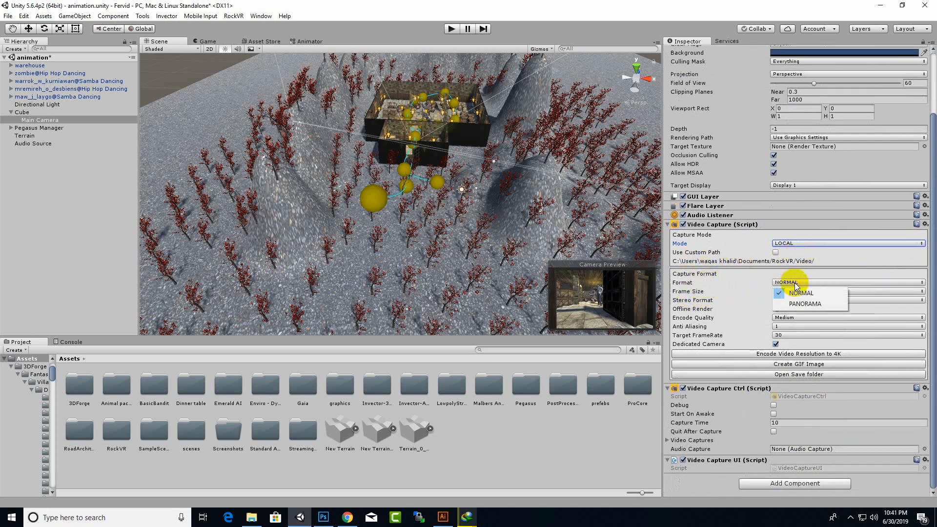
click(931, 291)
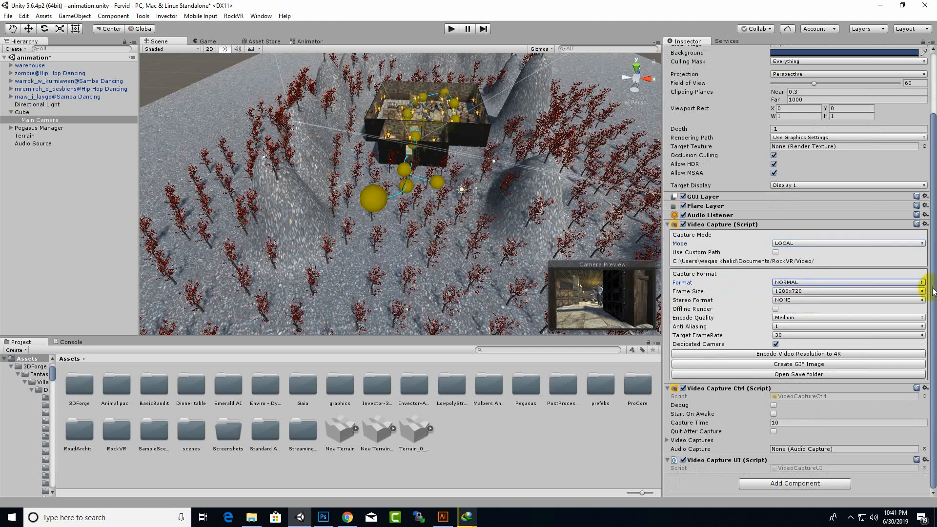
Set the Video Capture frame size to 1920x1080 and its encode quality to High
click(794, 291)
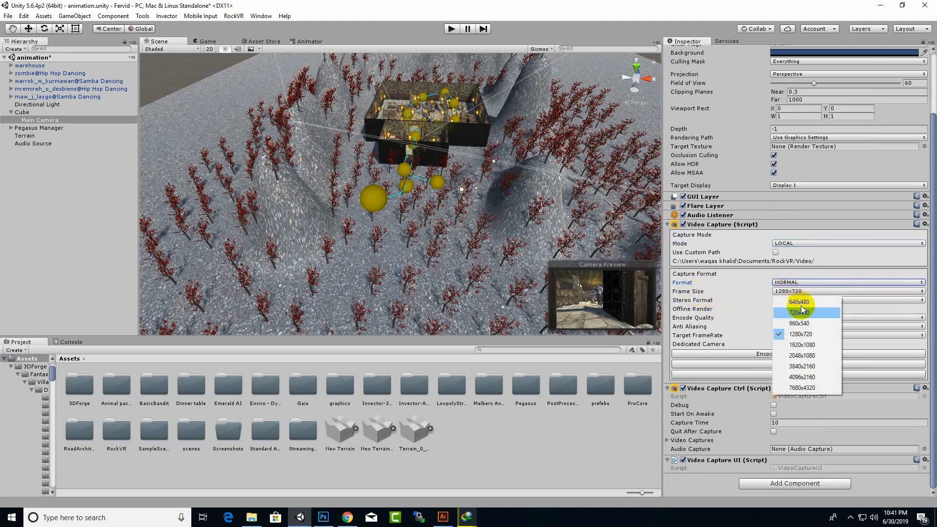
click(806, 344)
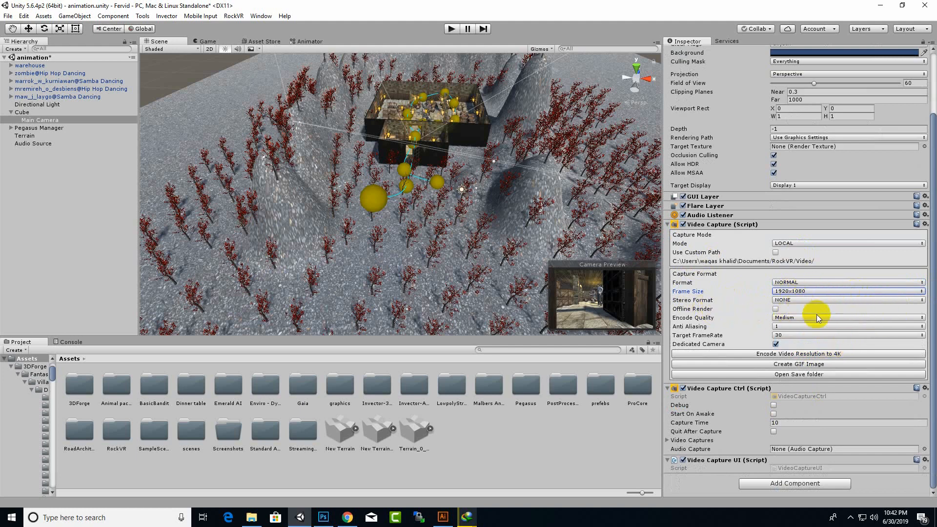
click(780, 318)
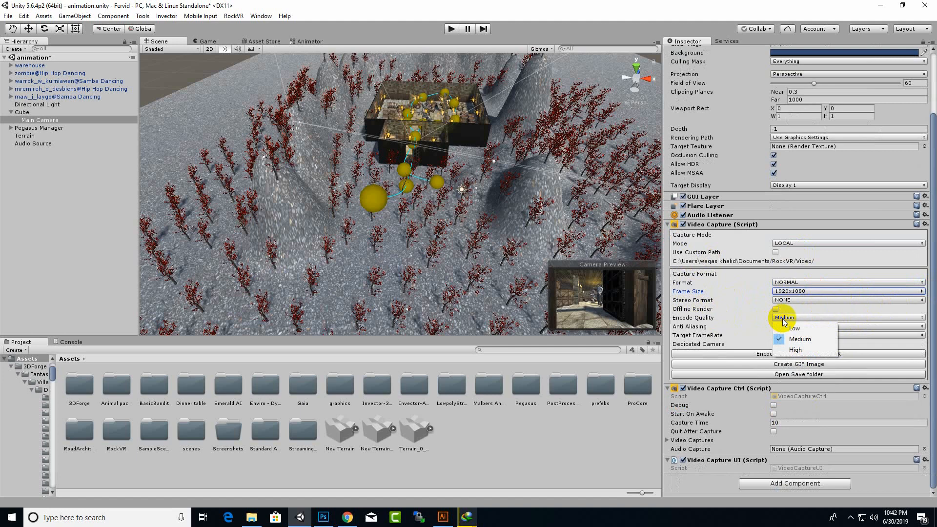
click(795, 350)
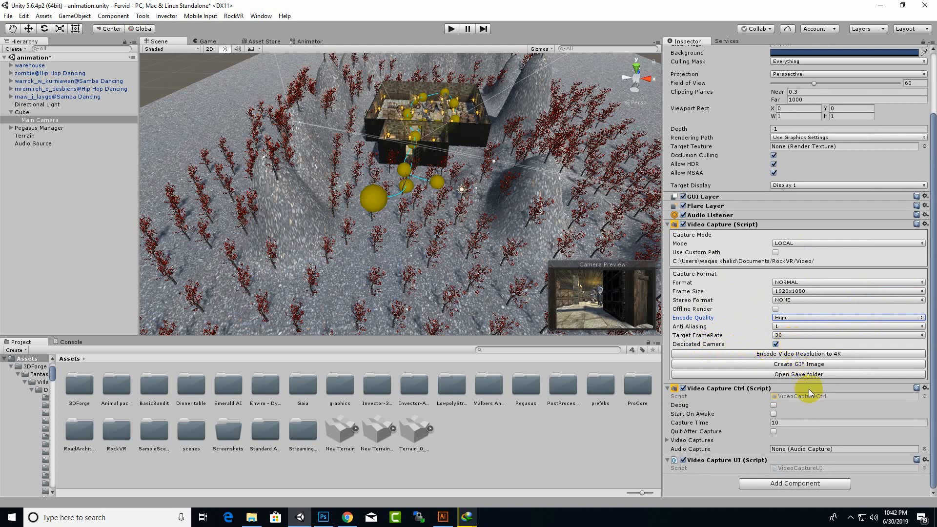
click(775, 344)
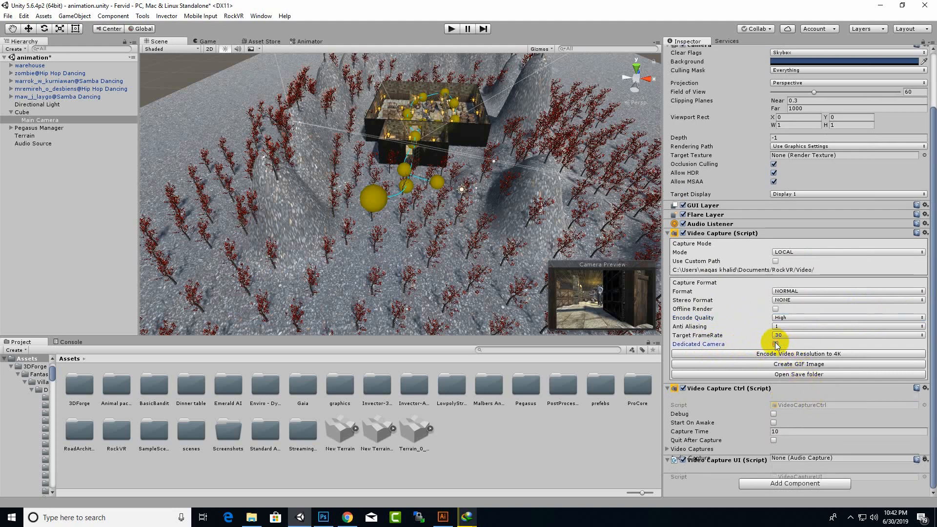
click(775, 344)
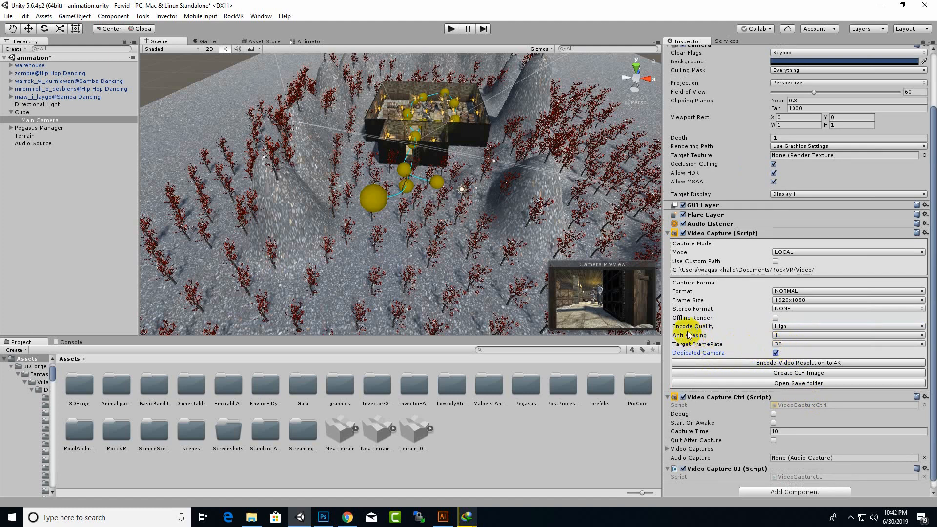
click(788, 347)
click(831, 340)
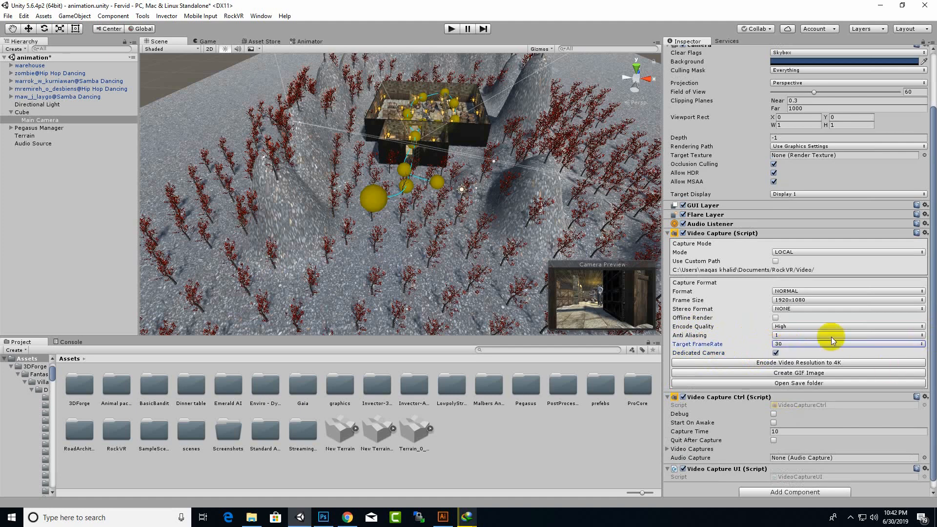
Set the Video Captures size of Video Capture Ctrl to 1 and assign the Main Camera to Element 0
scroll(832, 340, down, 1)
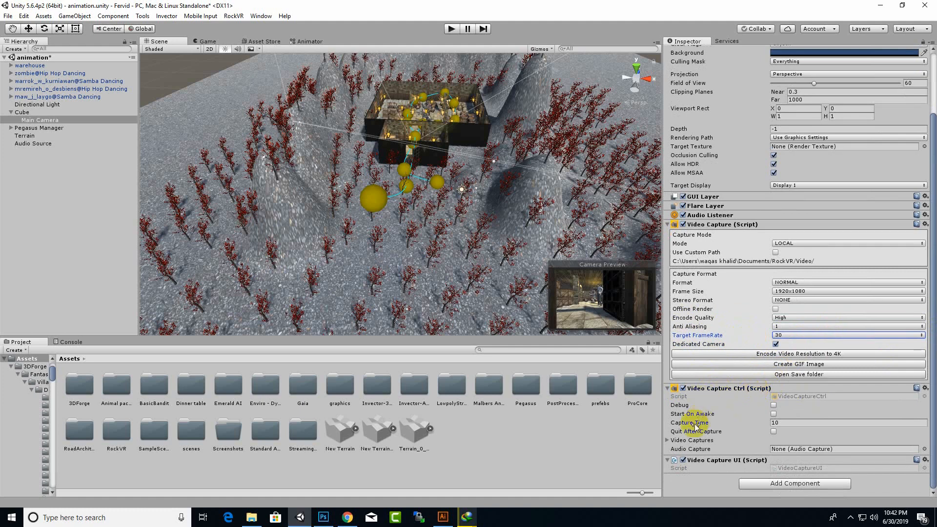
click(668, 441)
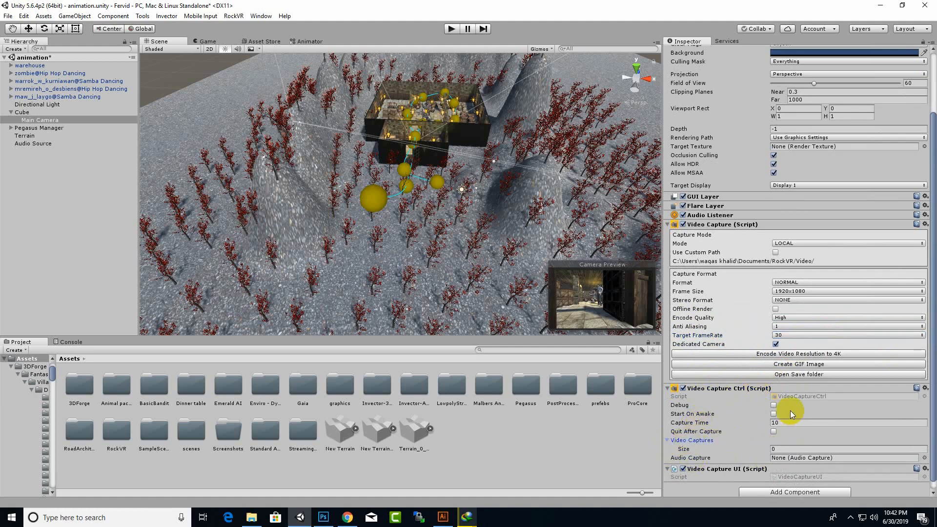
scroll(789, 410, down, 1)
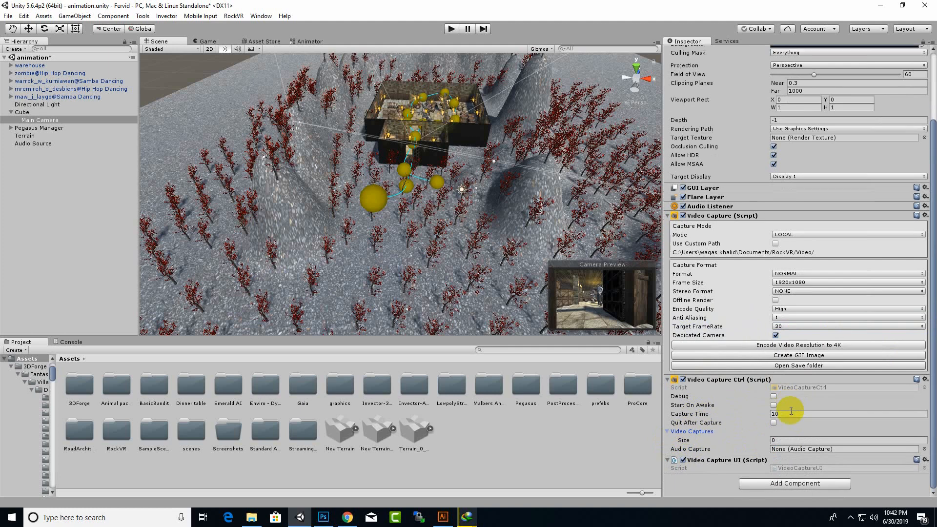
click(789, 440)
text(1)
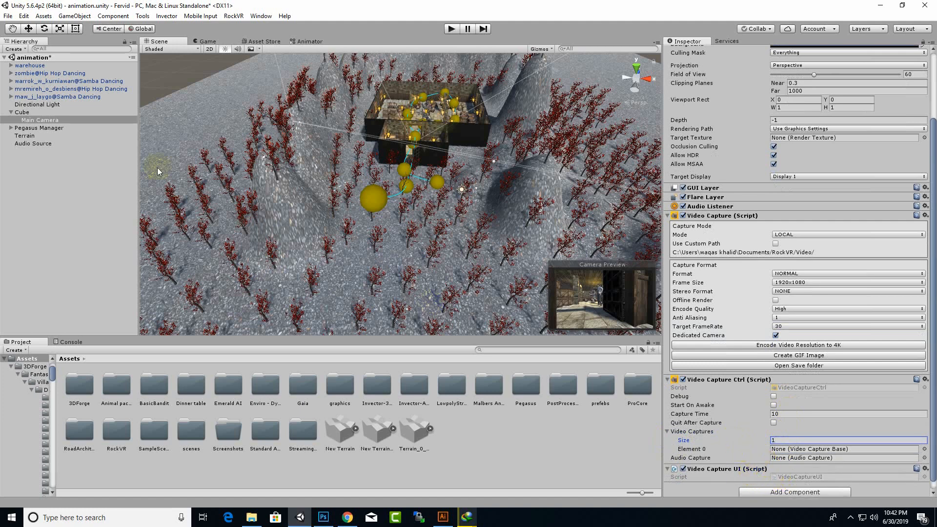
drag(39, 123, 796, 452)
scroll(823, 467, down, 1)
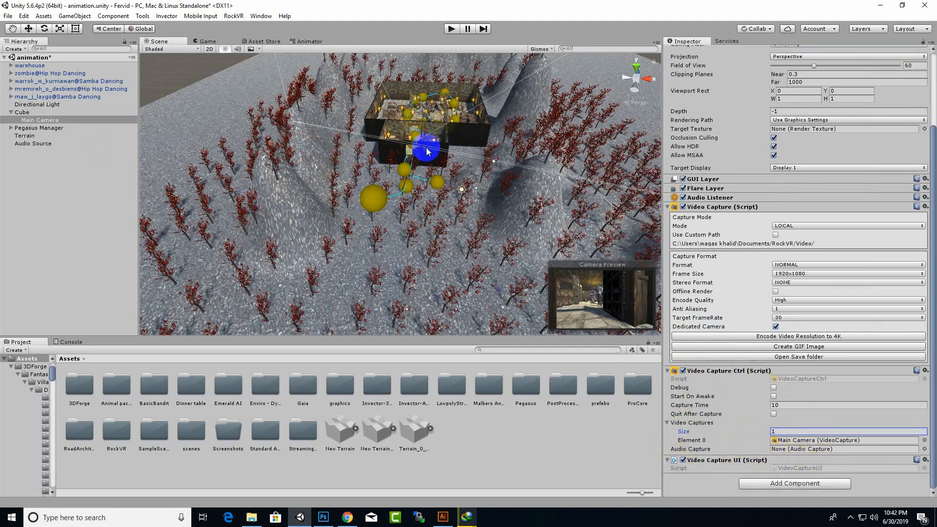
Change the Game view's display aspect from the fixed resolution to Free Aspect and return to the Scene view
scroll(402, 256, down, 3)
click(214, 43)
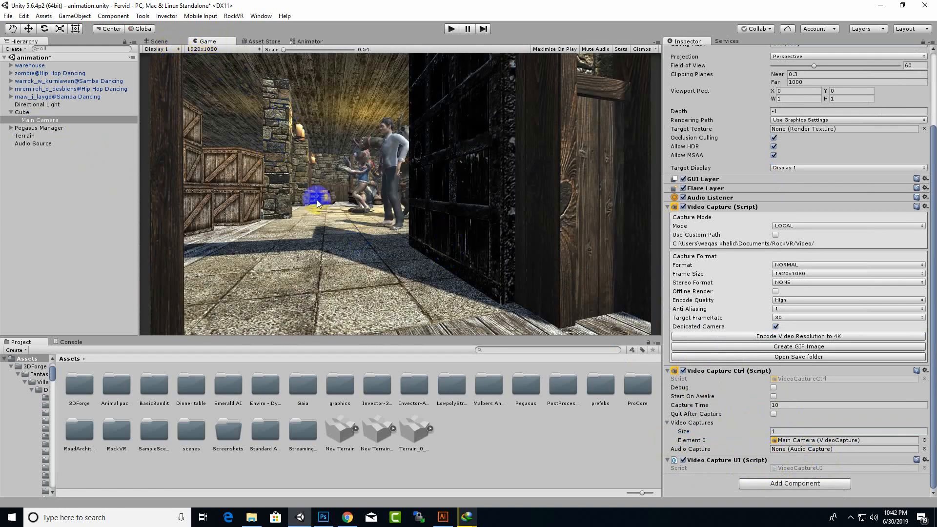
click(162, 43)
scroll(308, 197, down, 10)
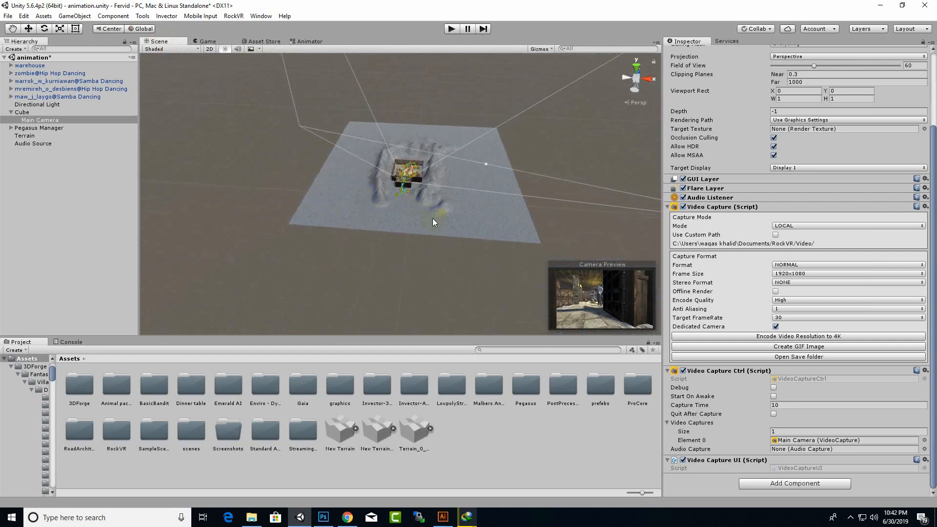
scroll(432, 218, down, 3)
click(213, 43)
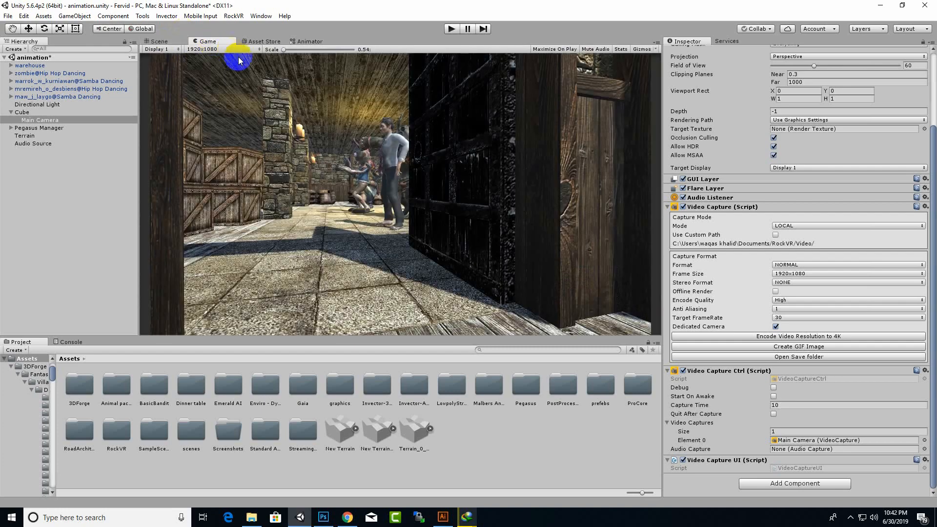
click(214, 49)
click(218, 57)
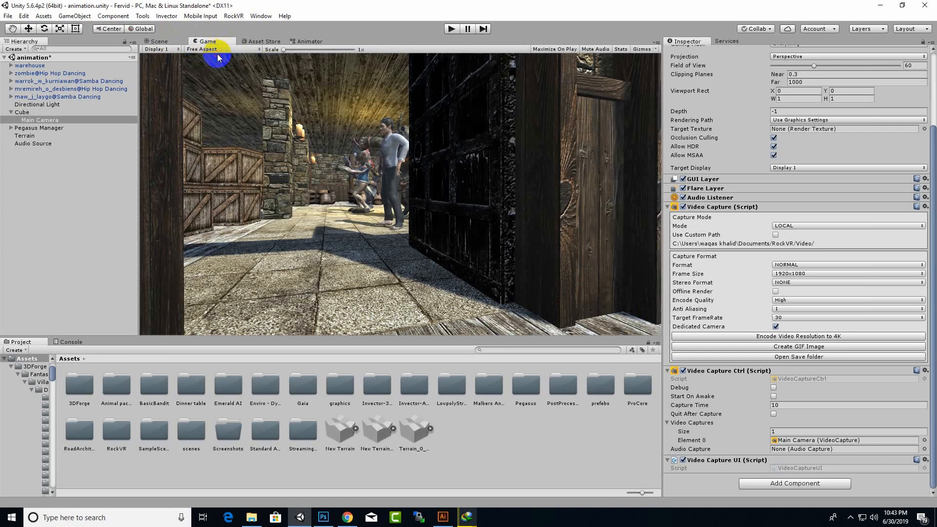
click(159, 41)
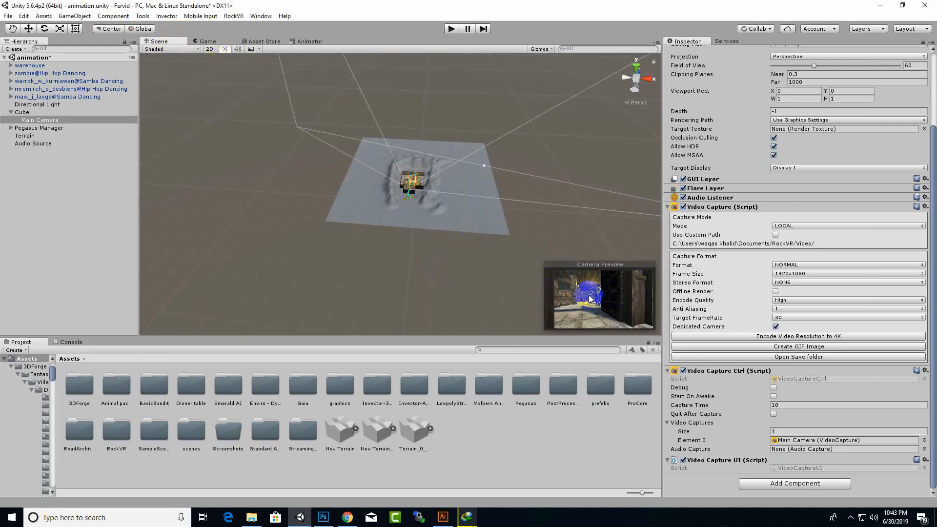
Run the scene, start the video capture and follow the flythrough in the Scene view's camera preview
click(453, 30)
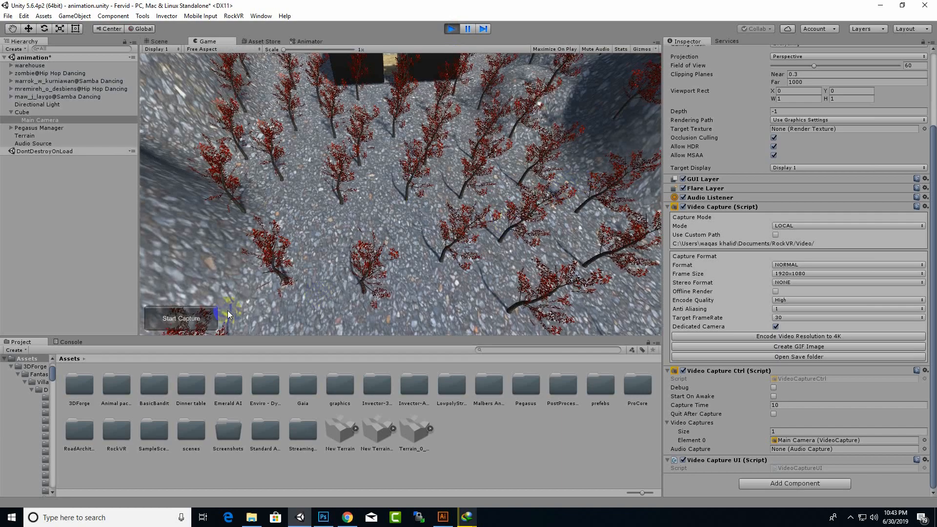
click(194, 322)
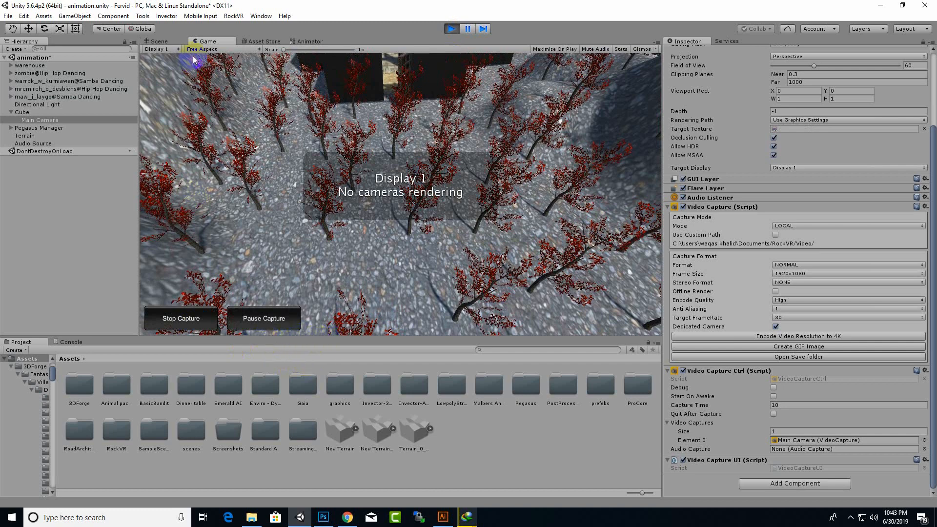
click(159, 41)
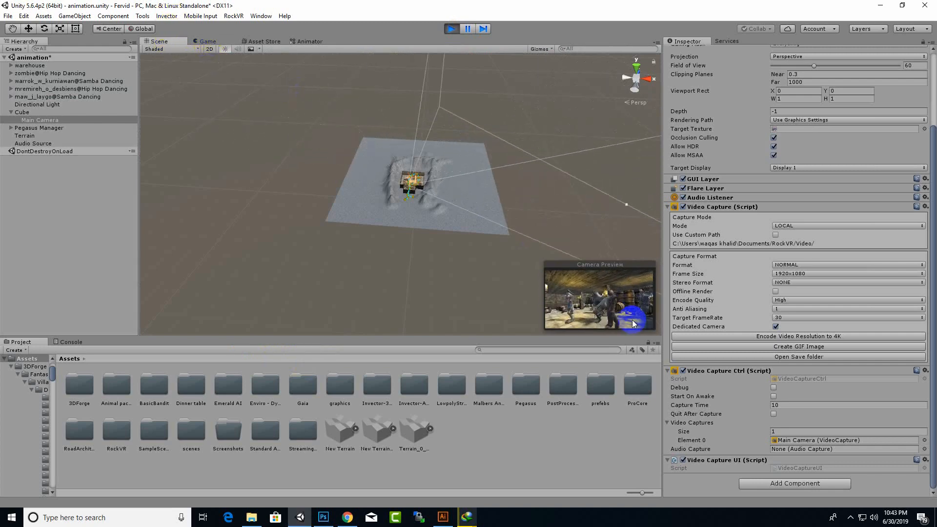
click(205, 41)
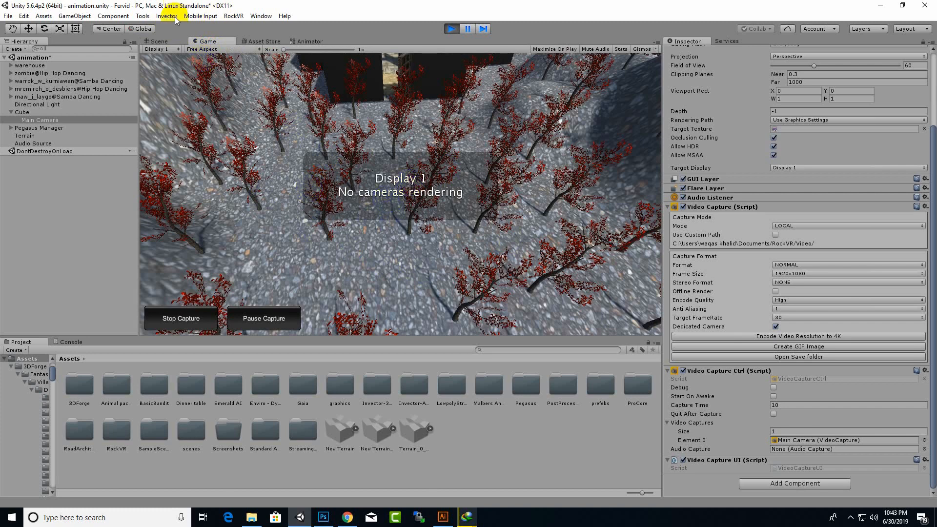
click(165, 44)
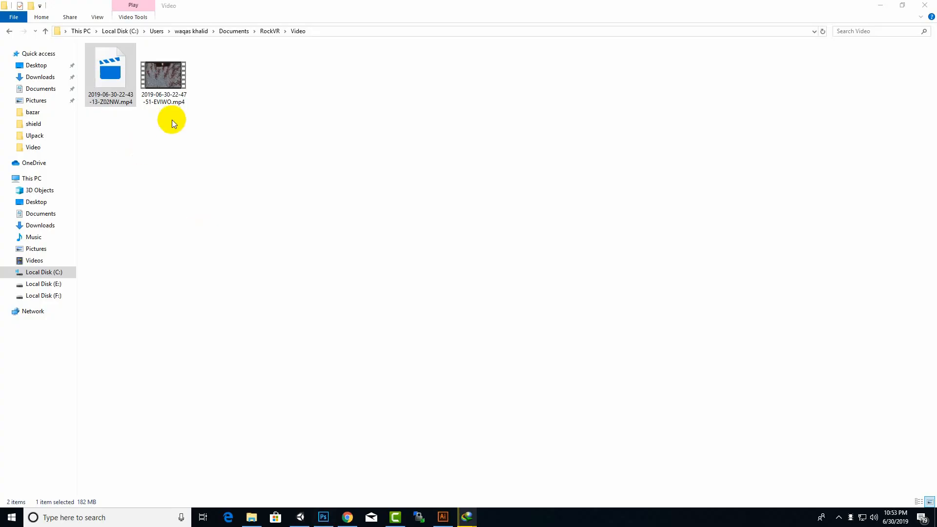
Check the recorded file in the RockVR Video folder, briefly run and stop the scene in Unity, and return to the folder
click(166, 93)
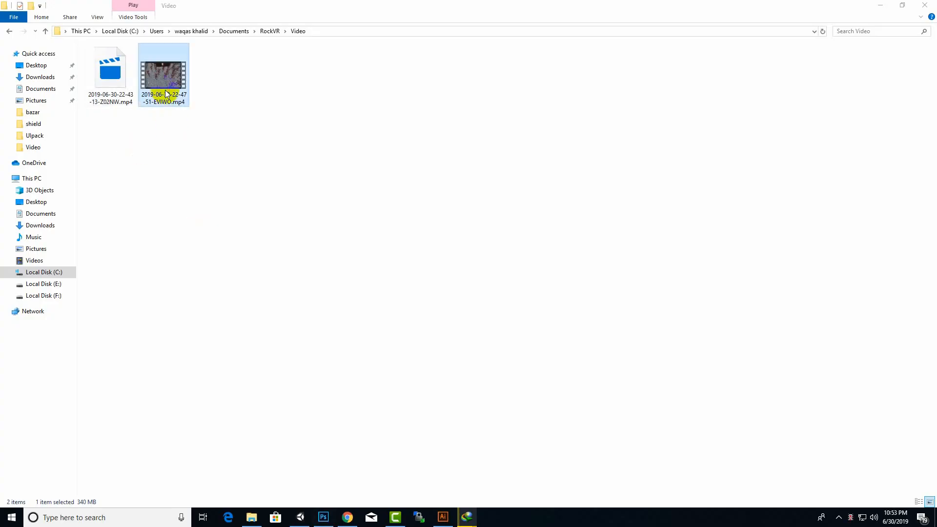
click(175, 190)
click(307, 520)
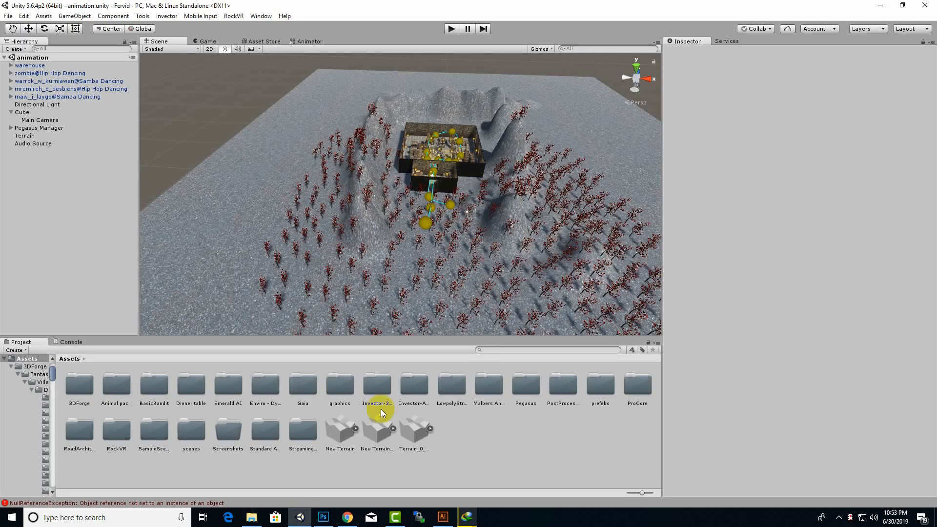
click(452, 29)
click(452, 30)
click(253, 518)
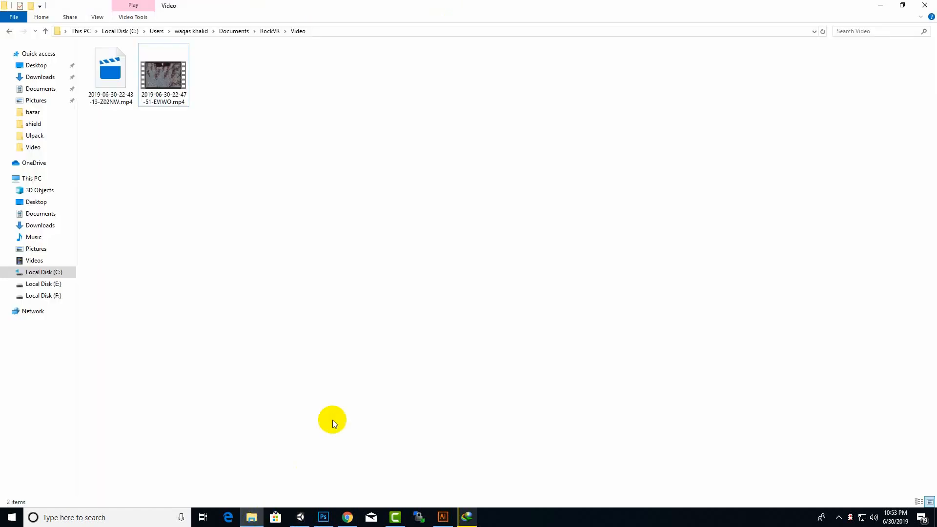
click(160, 87)
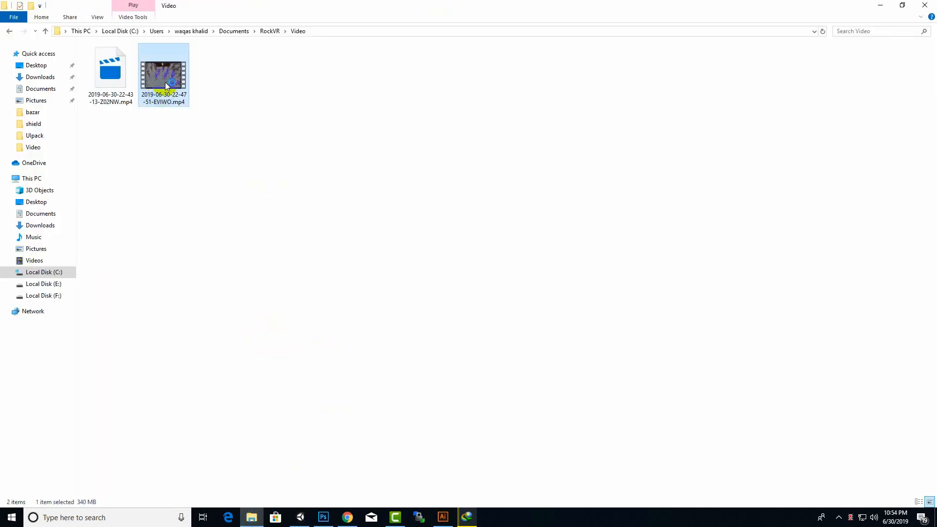
click(174, 100)
double_click(174, 100)
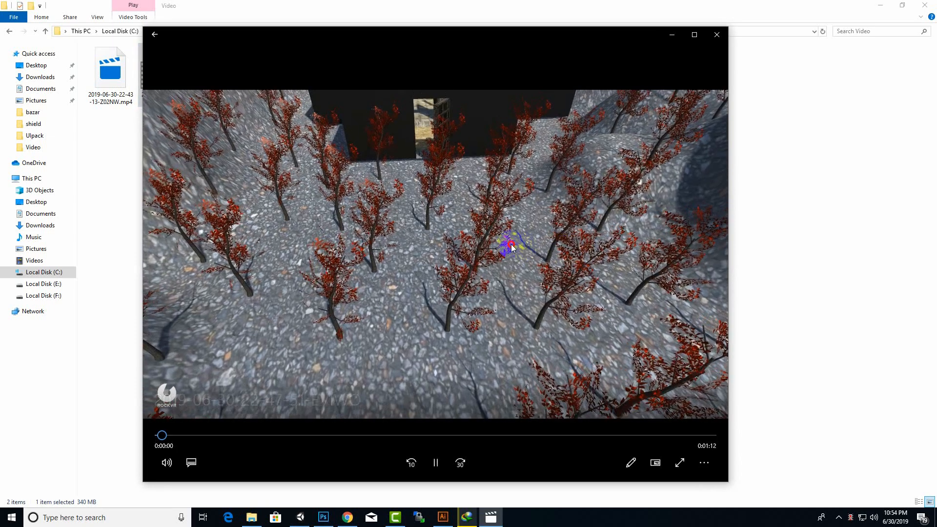
double_click(512, 247)
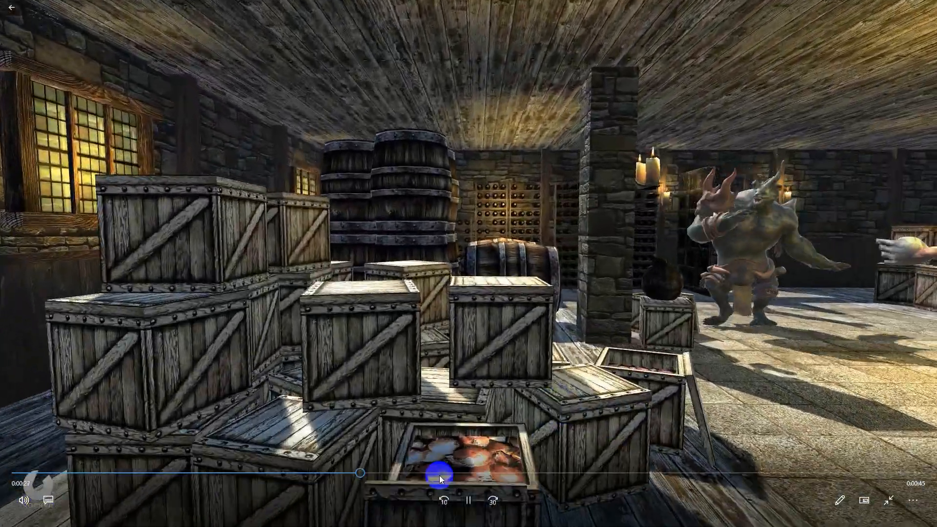
click(439, 472)
click(564, 473)
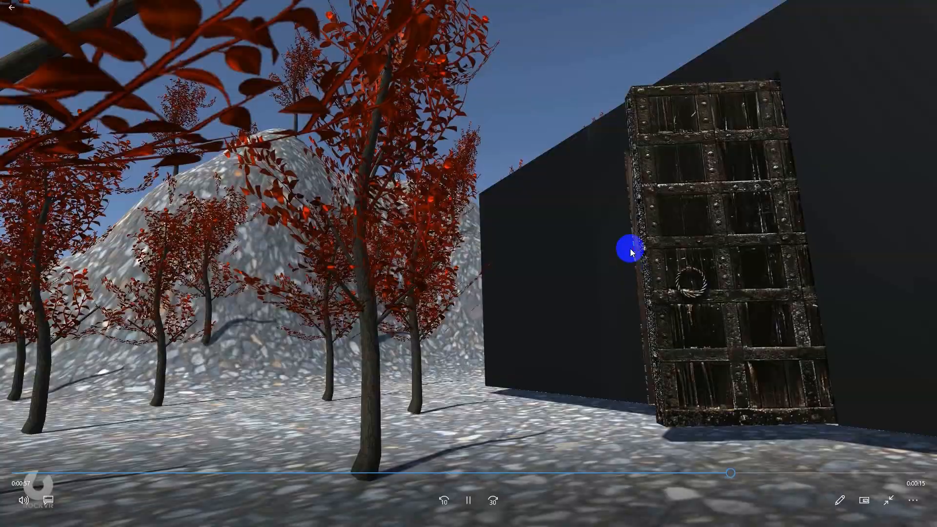
double_click(631, 249)
click(716, 31)
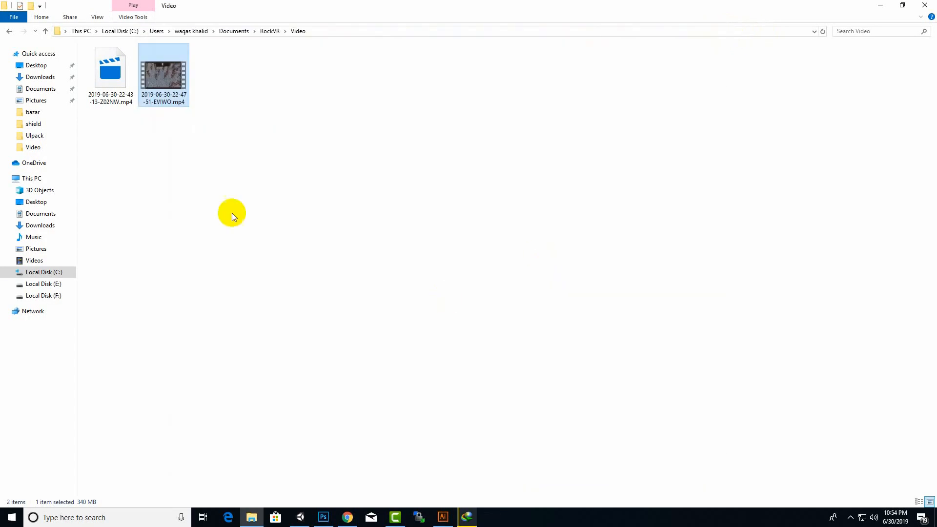
click(232, 213)
drag(154, 81, 202, 422)
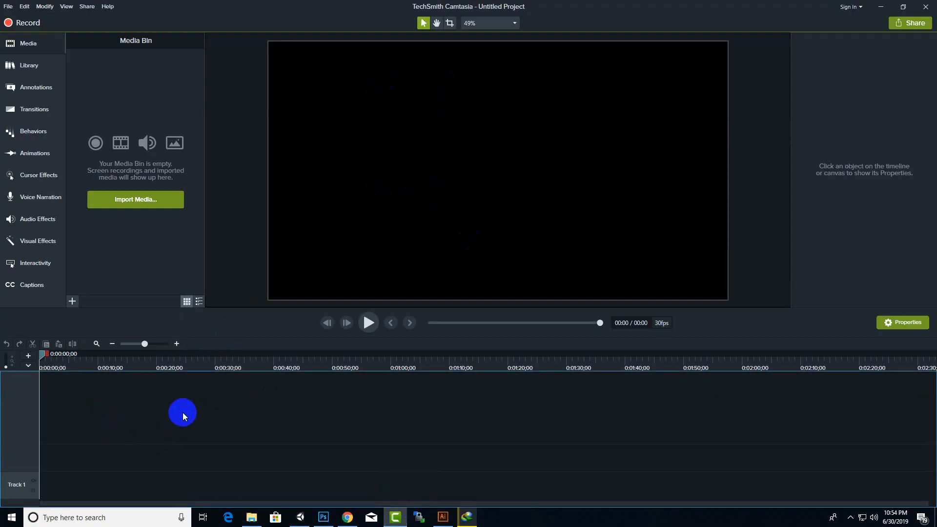
click(254, 514)
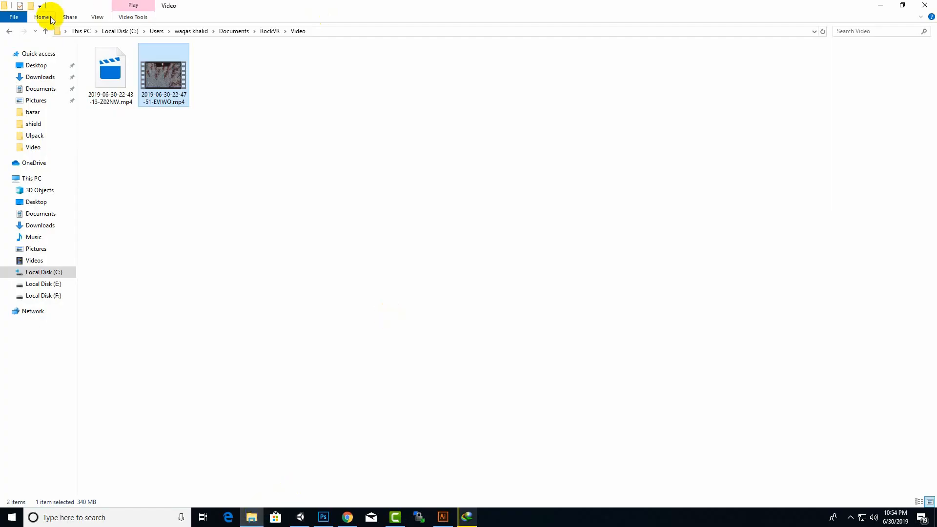
click(39, 68)
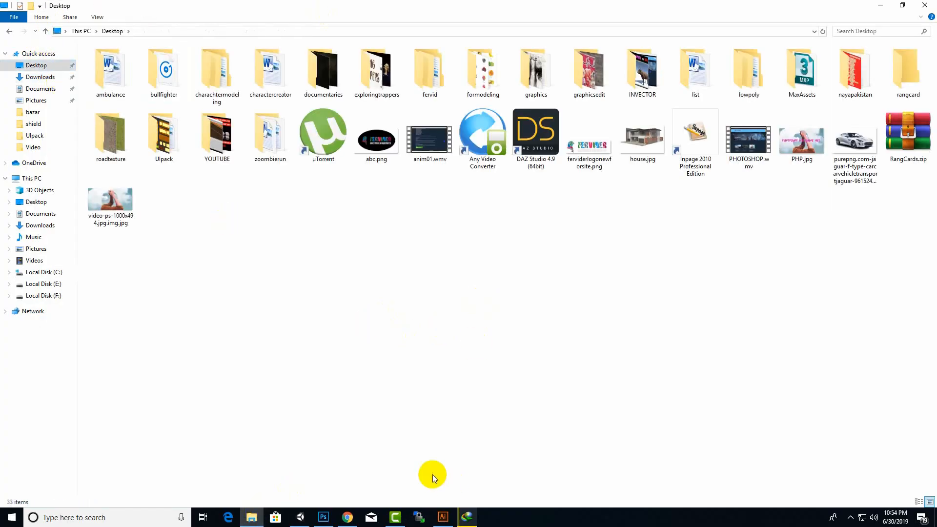
click(398, 516)
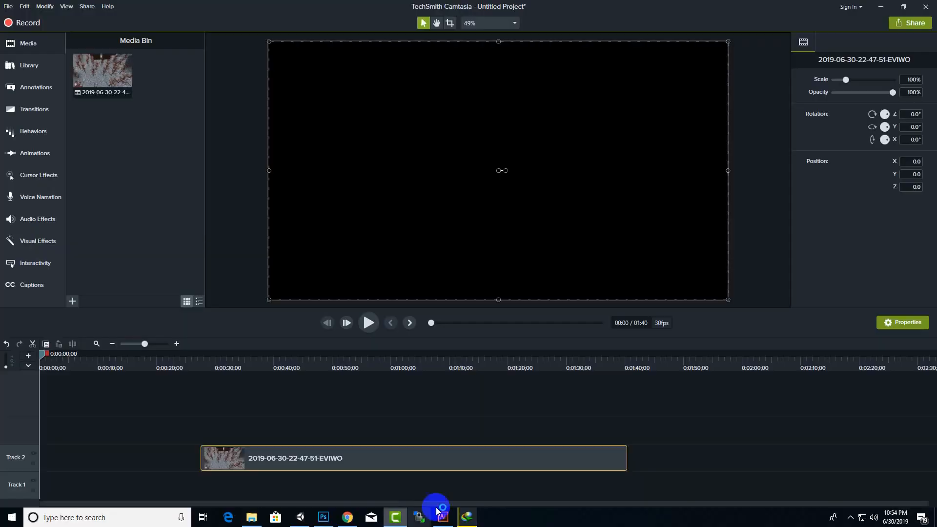
drag(310, 457, 136, 457)
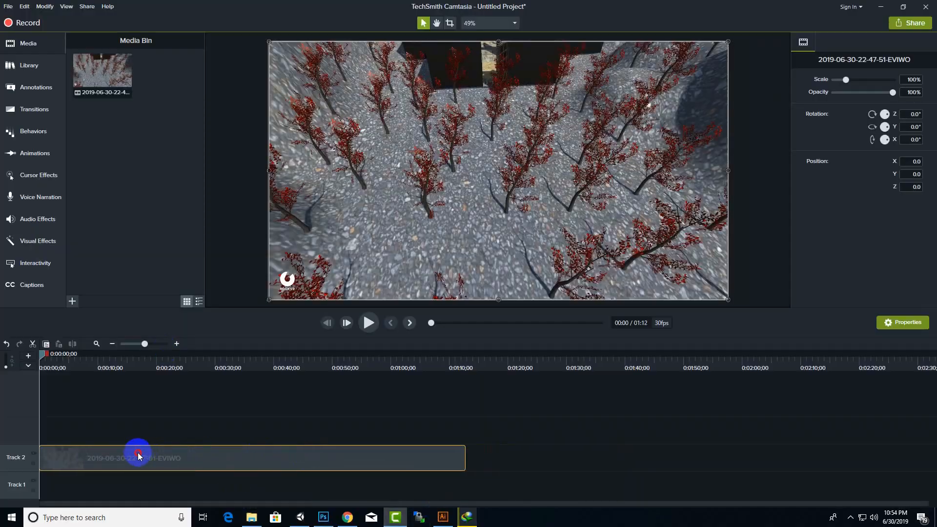
Add abc.png from the Desktop to Track 3 above the video clip and extend it to the clip's full length
click(239, 511)
drag(378, 146, 388, 396)
drag(391, 425, 465, 430)
Scale the abc logo to 26.6% and position it over the RockVR watermark at X -844, Y -474
drag(484, 102, 264, 280)
click(380, 248)
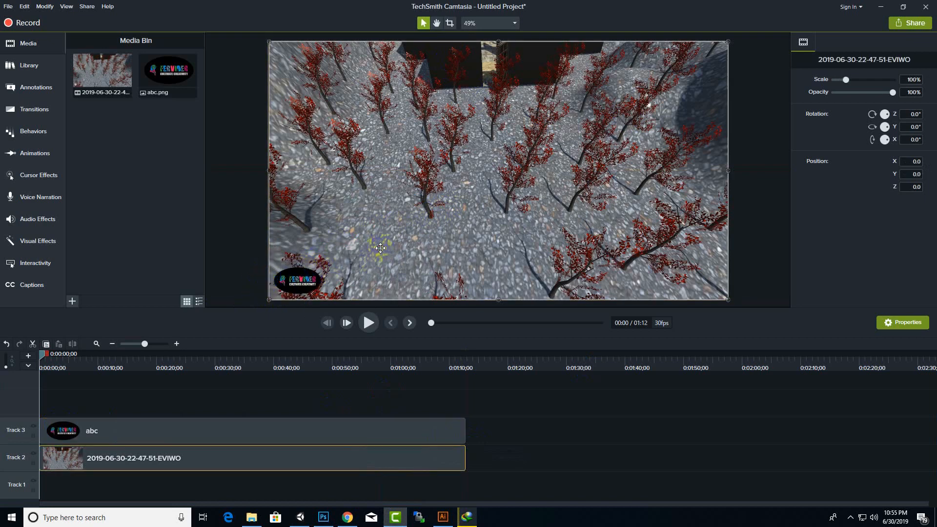
click(299, 282)
key(alt)
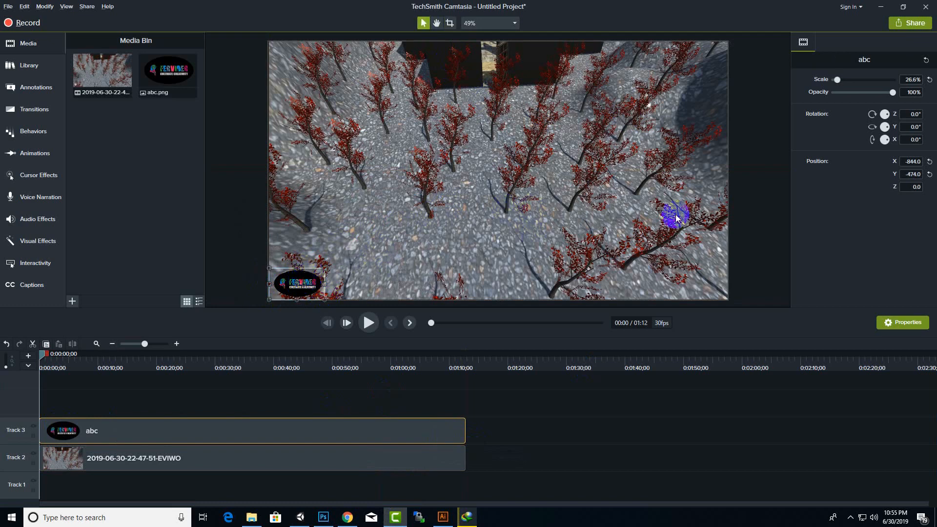
click(505, 426)
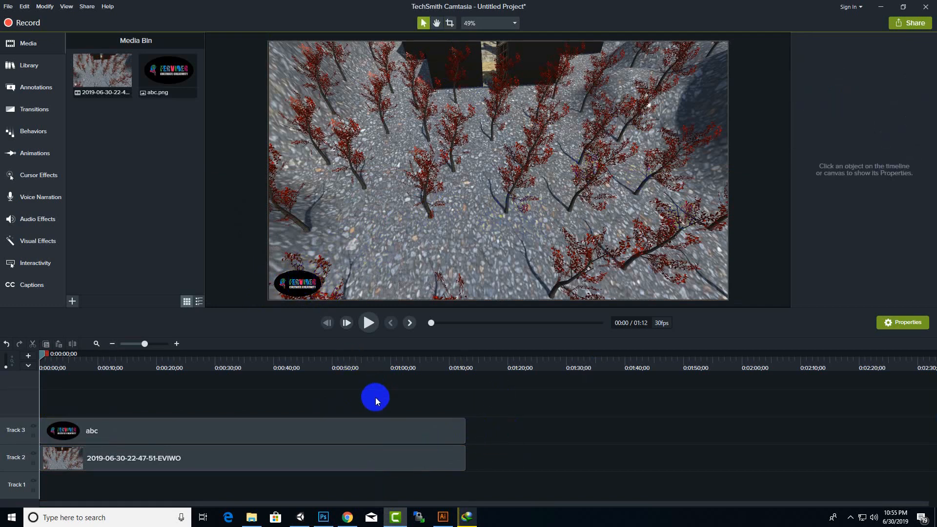
Preview the composited video from about 1:00 and again from about 0:52 on the timeline
drag(43, 354, 401, 359)
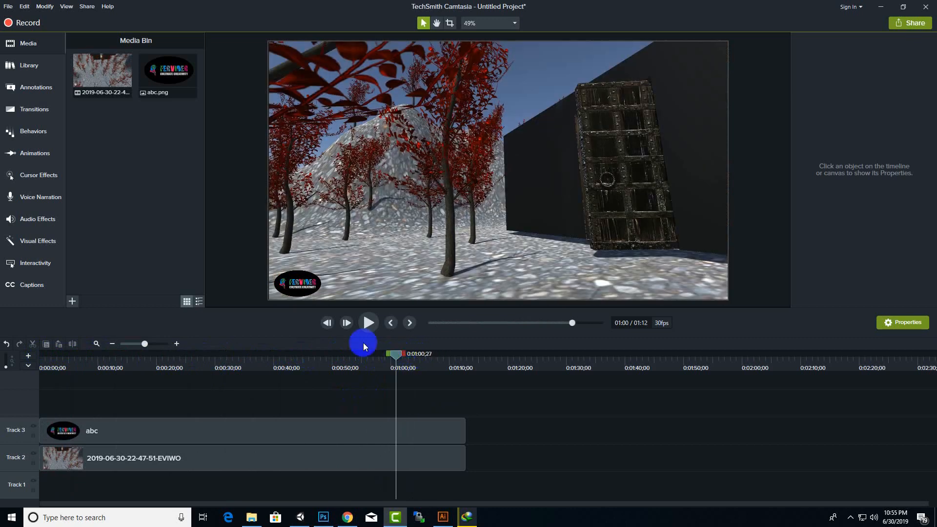
click(369, 324)
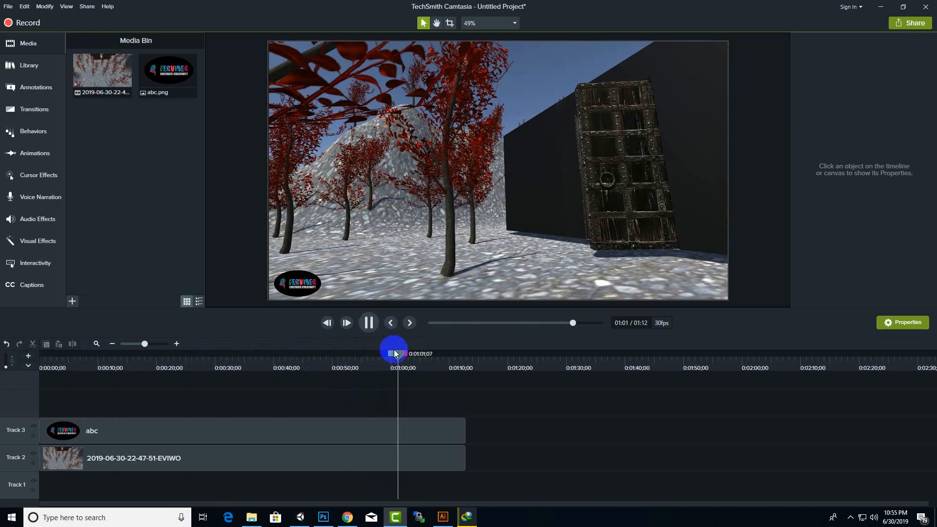
click(370, 325)
drag(400, 355, 347, 358)
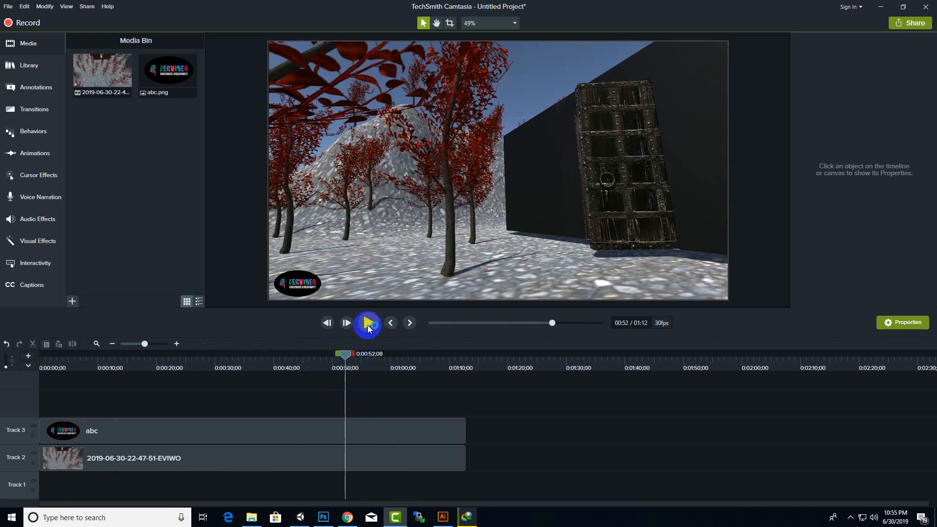
click(368, 325)
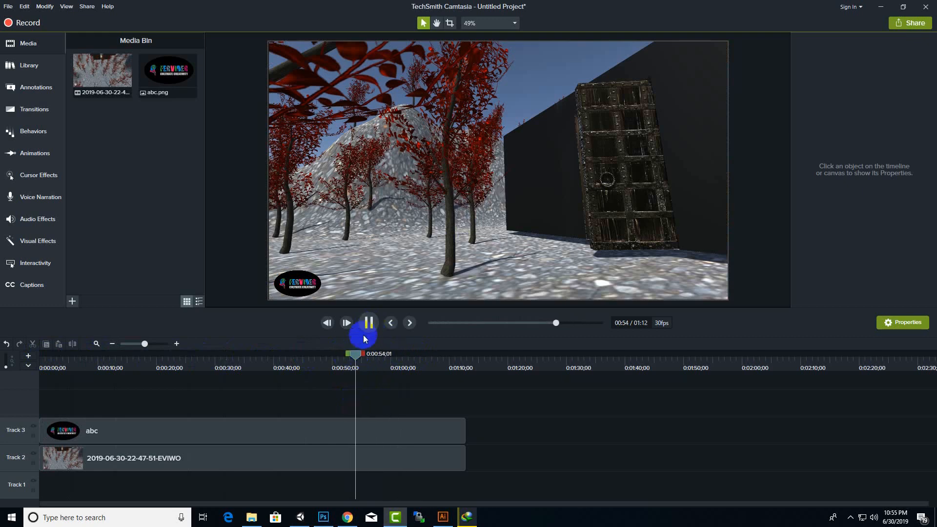
Split the abc logo clip on Track 3 at 0:00:44;23 and delete the part after the split
drag(355, 354, 285, 354)
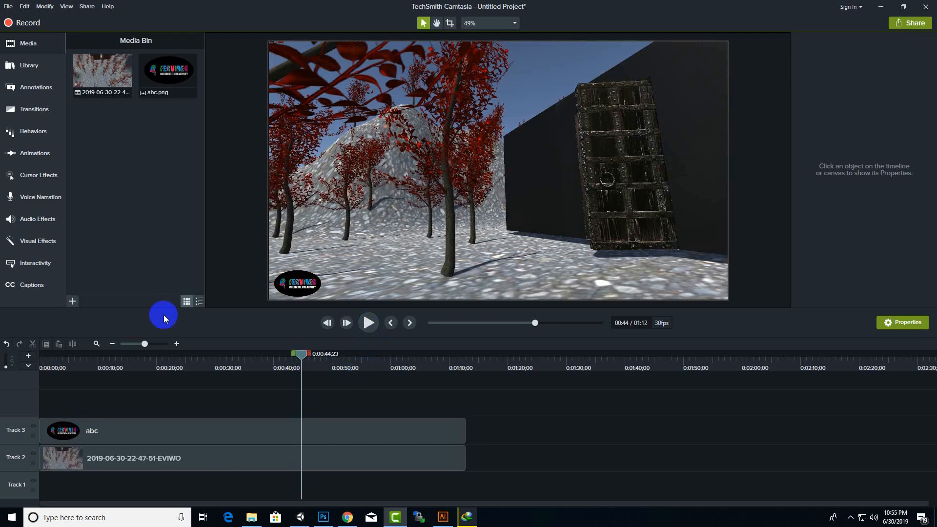
click(312, 430)
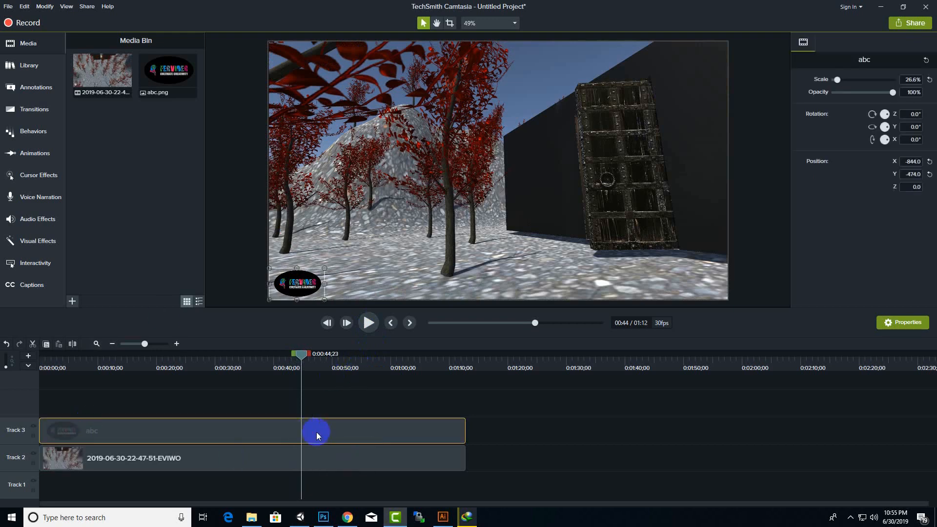
key(s)
click(347, 430)
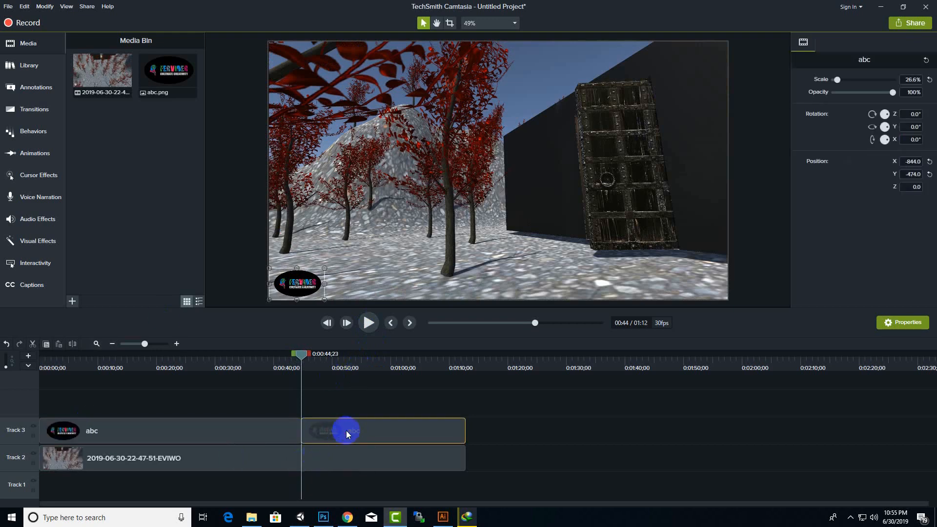
drag(346, 430, 576, 418)
key(Delete)
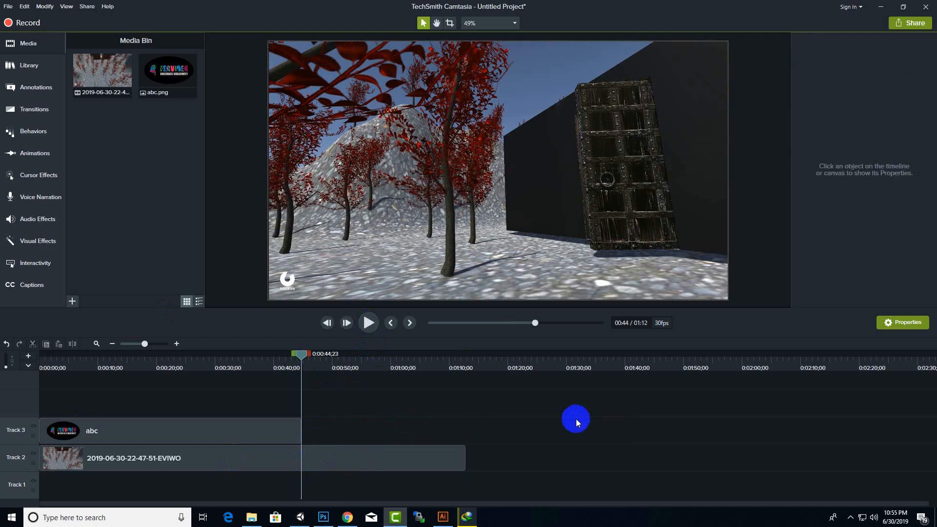
click(331, 456)
key(s)
click(356, 463)
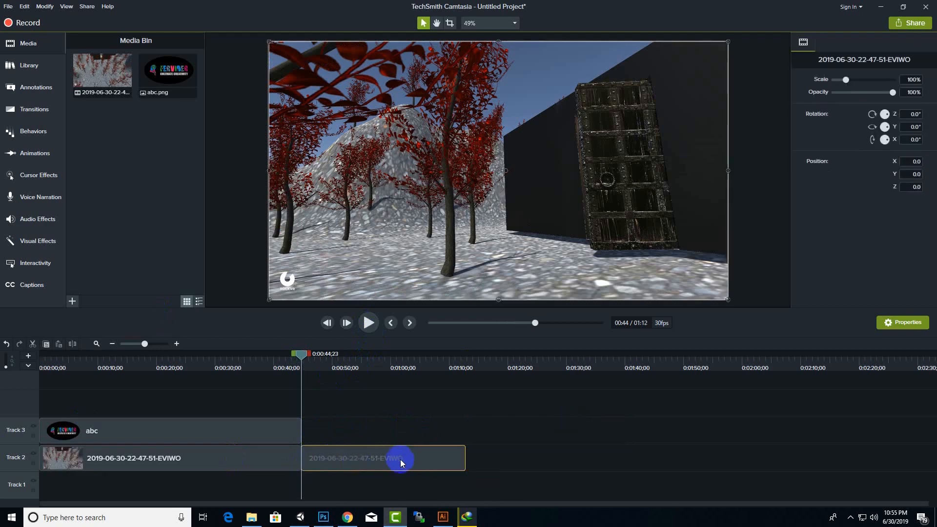
key(Delete)
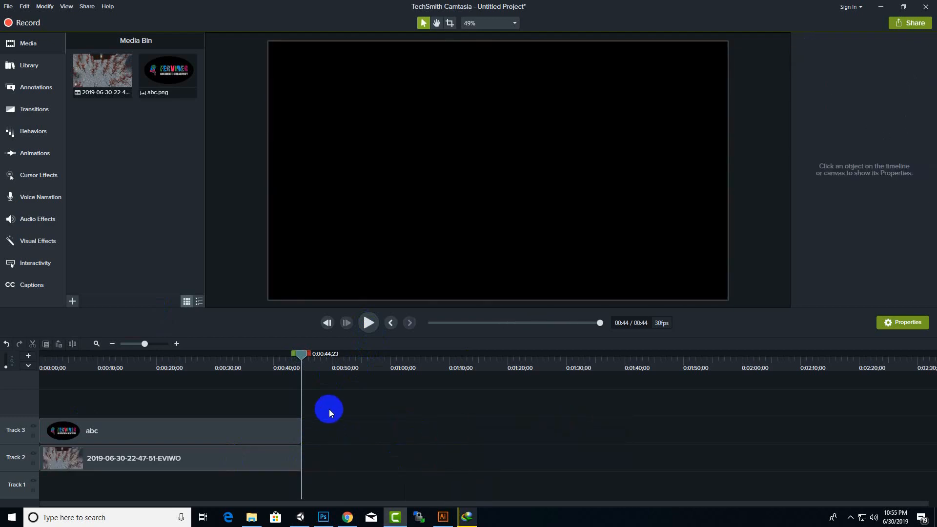
Add Scary - Horror.mp3 from the horror subfolder of Horror_Music on drive E: to Track 1, starting at 0:00:00
drag(302, 370, 58, 349)
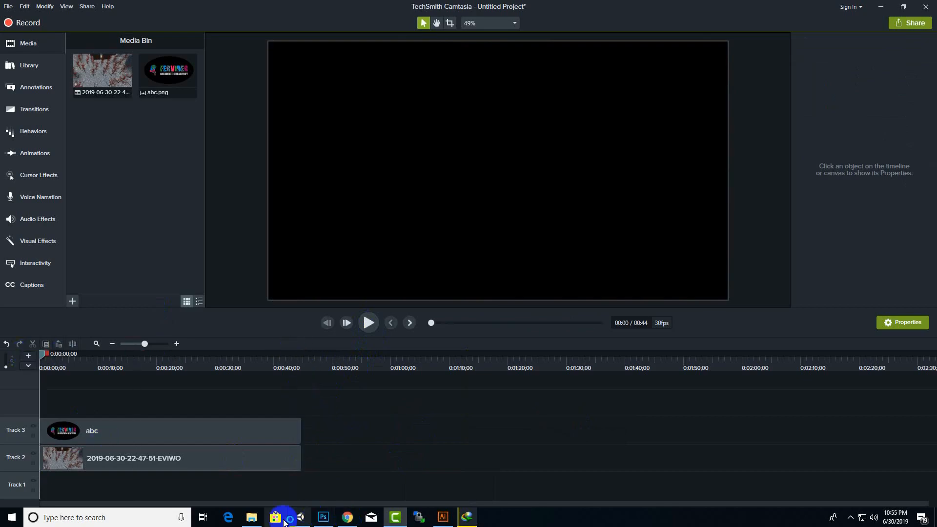
click(257, 519)
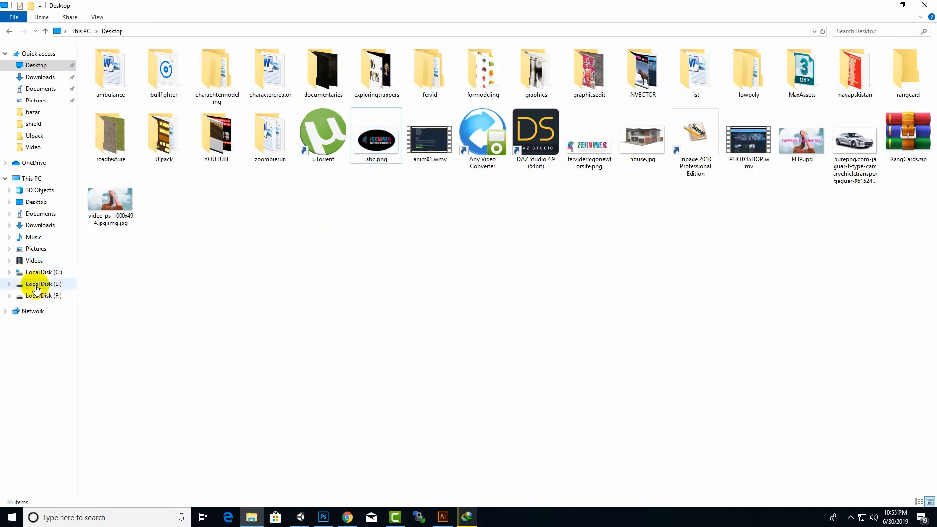
click(43, 285)
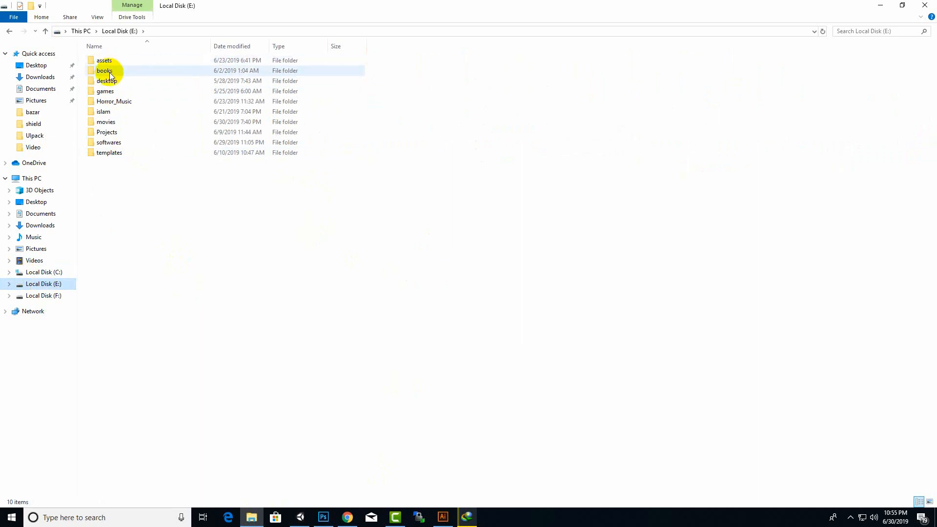
double_click(116, 104)
double_click(124, 81)
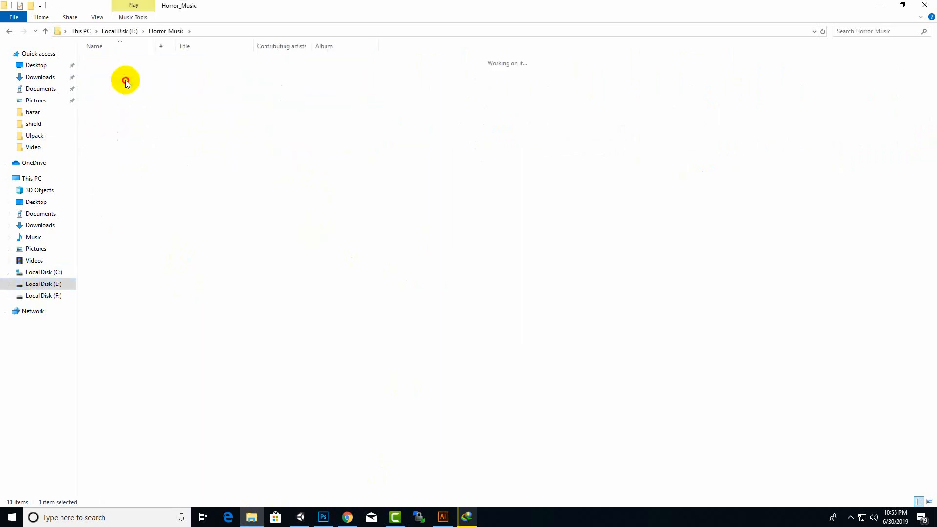
click(125, 91)
drag(128, 100, 107, 490)
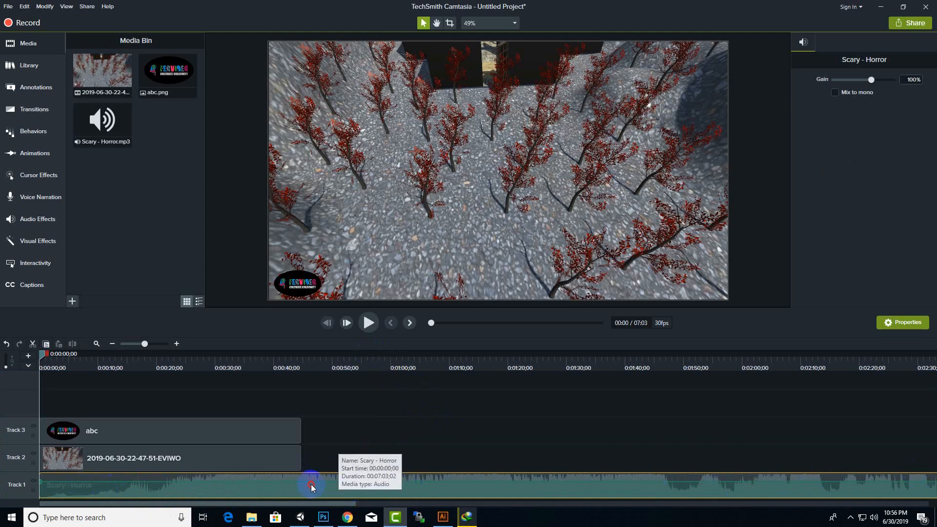
Split the Scary - Horror audio at 0:00:44;22, where the video ends, and delete the rest of the audio
drag(44, 368, 303, 356)
key(s)
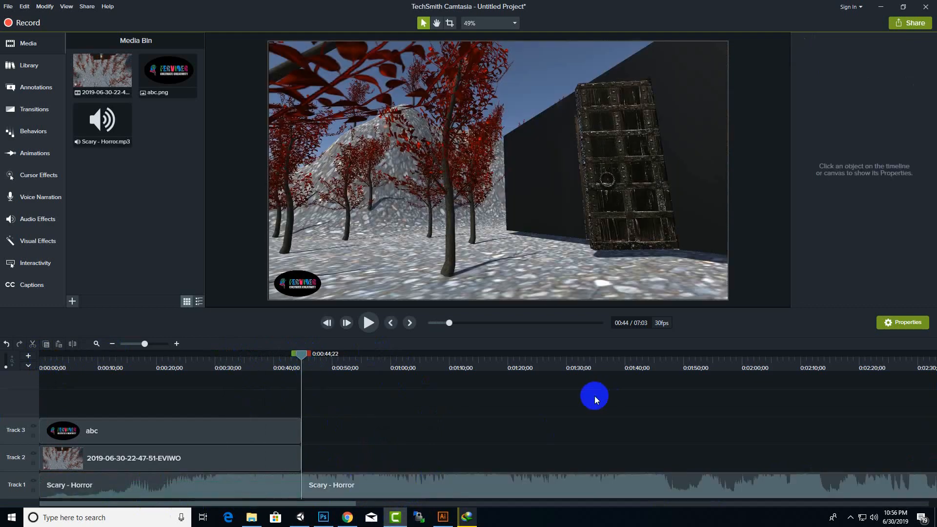
click(585, 482)
key(Delete)
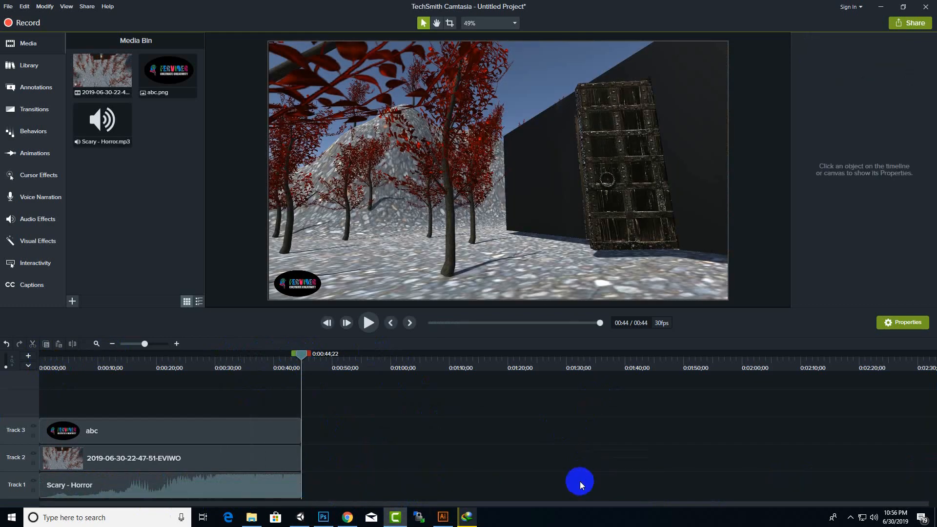
Start the Production Wizard for the project and choose WMV - Windows Media video as the output format
click(8, 6)
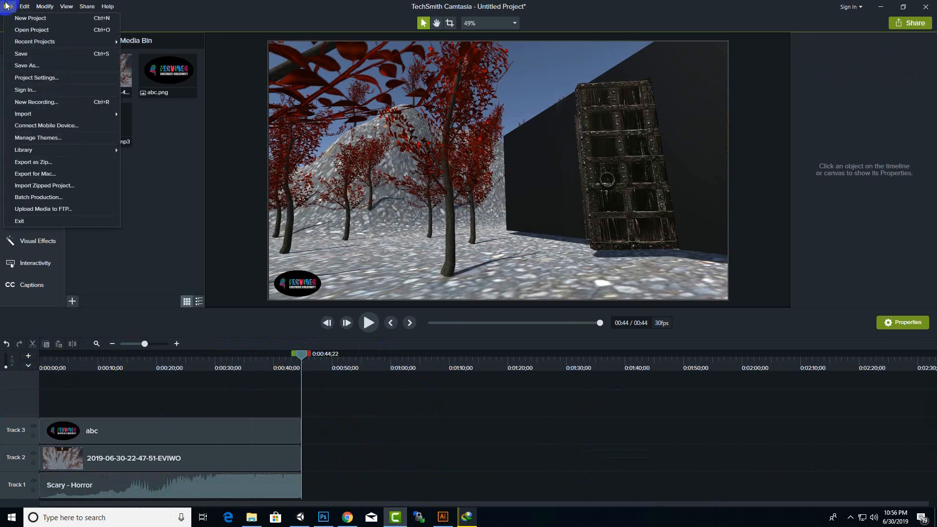
click(254, 4)
click(87, 6)
click(365, 238)
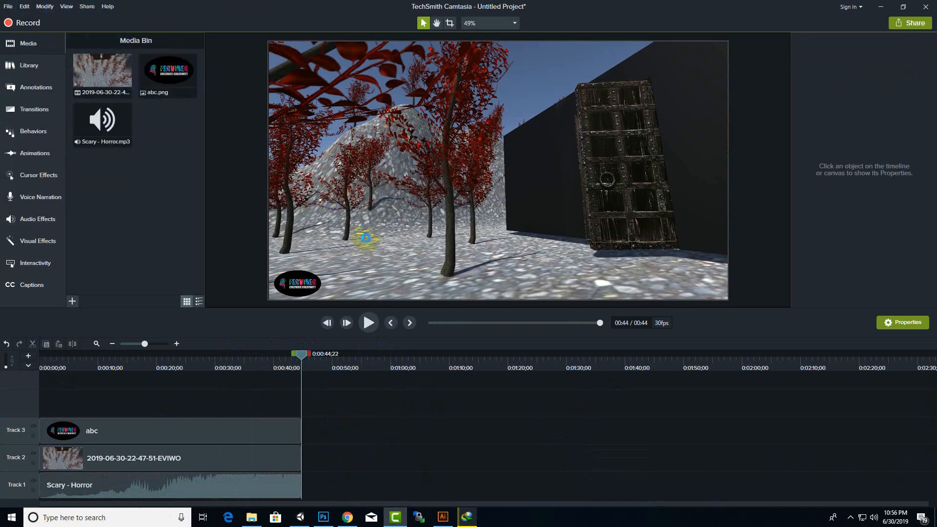
click(538, 390)
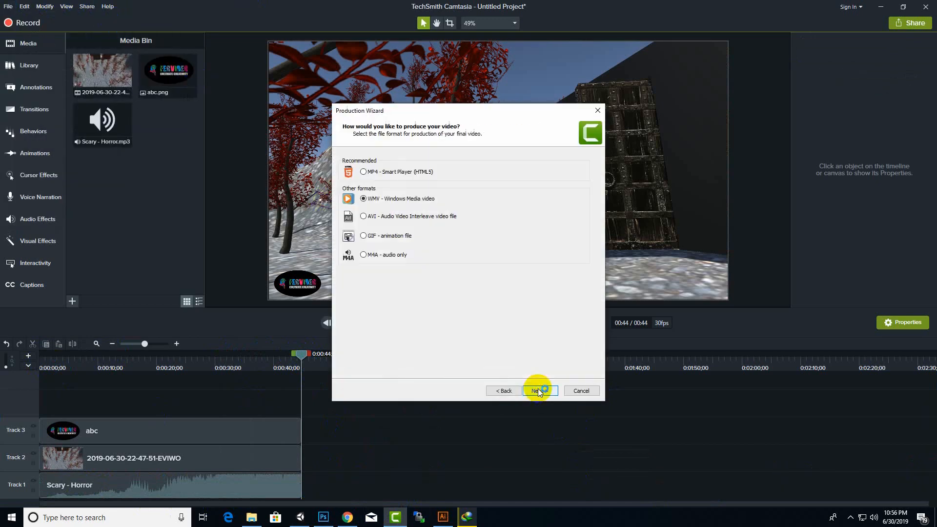
click(549, 395)
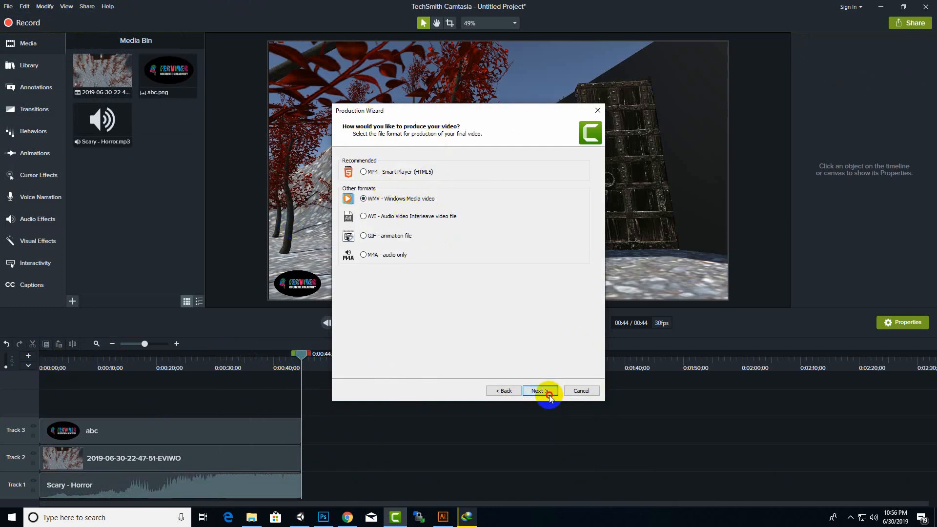
click(539, 391)
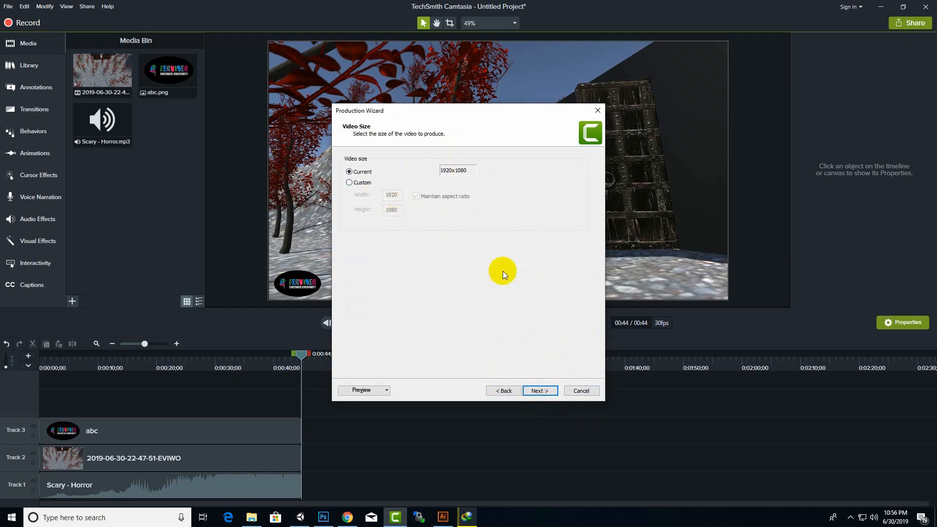
Keep the current 1920x1080 video size, name the production animationproject and start rendering it
click(539, 390)
click(546, 395)
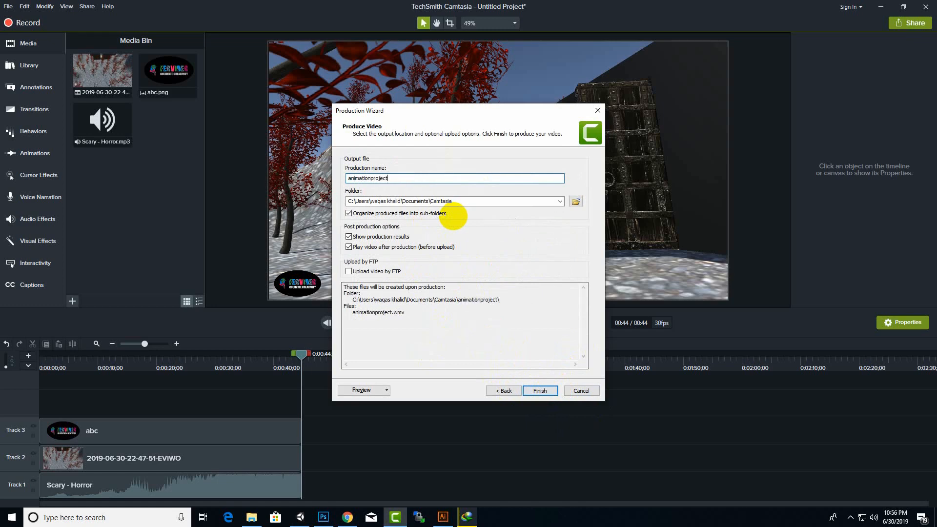
key(Return)
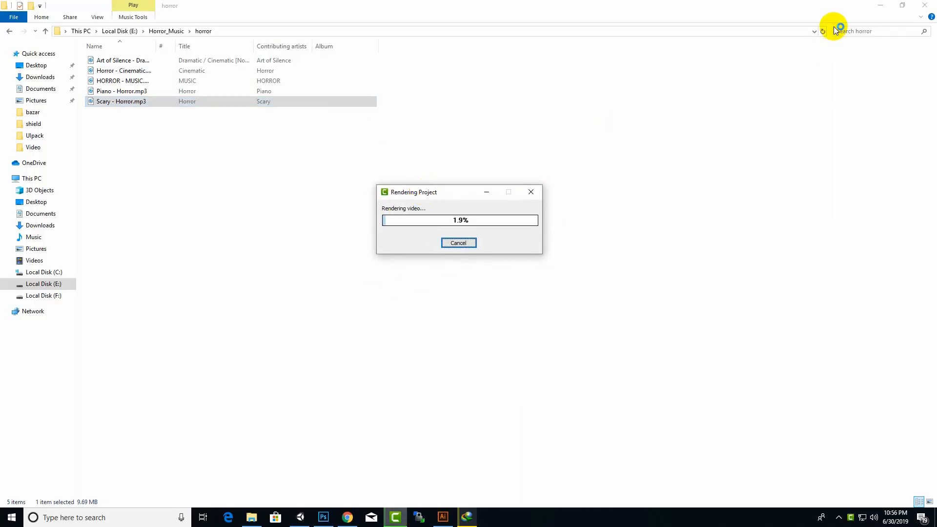
Clear the File Explorer, Unity and Illustrator windows off the desktop and reposition the Rendering Project dialog
click(921, 10)
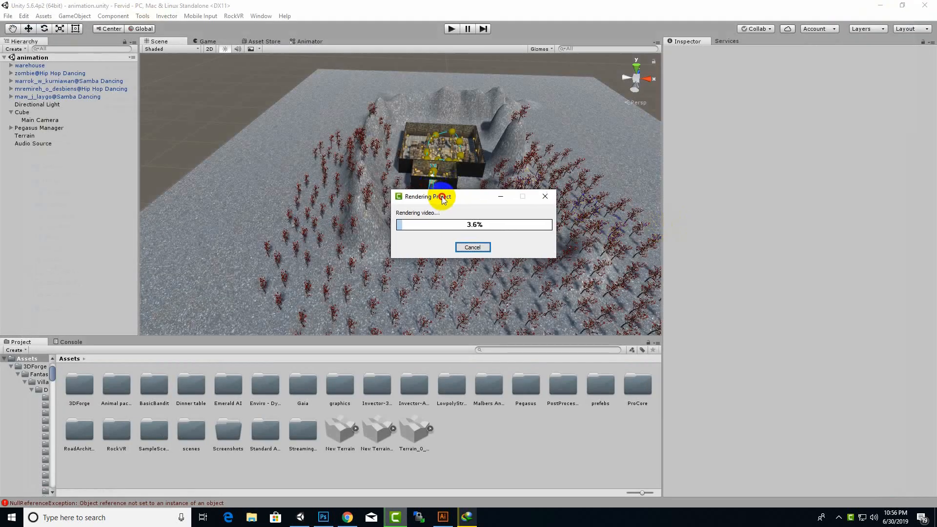
click(577, 120)
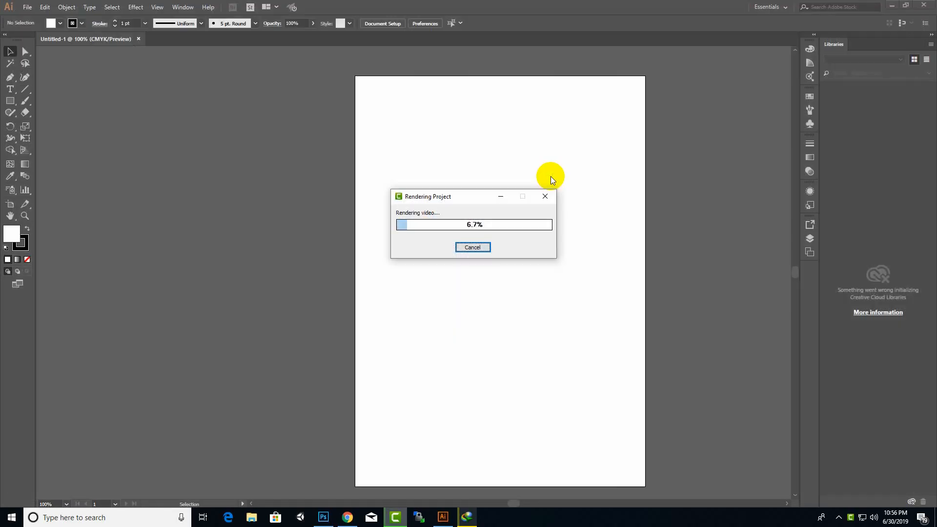
drag(457, 201, 454, 195)
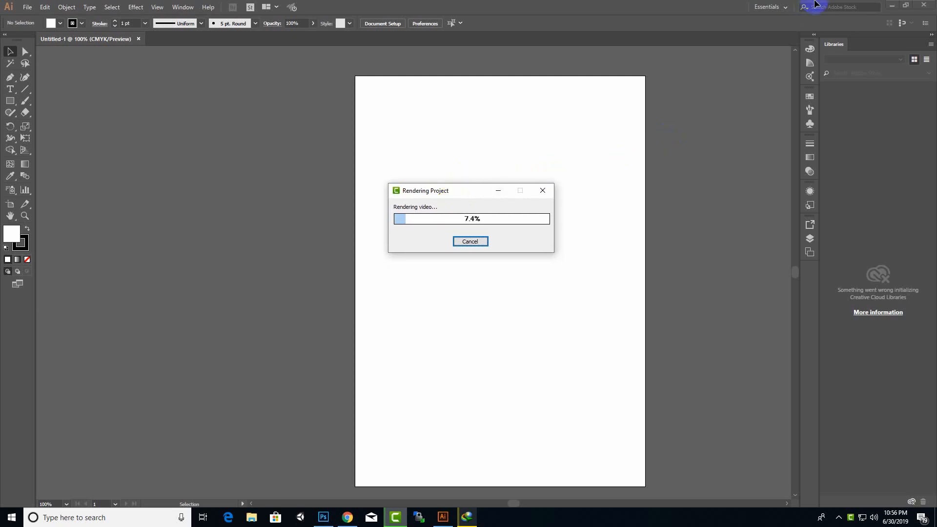
click(896, 8)
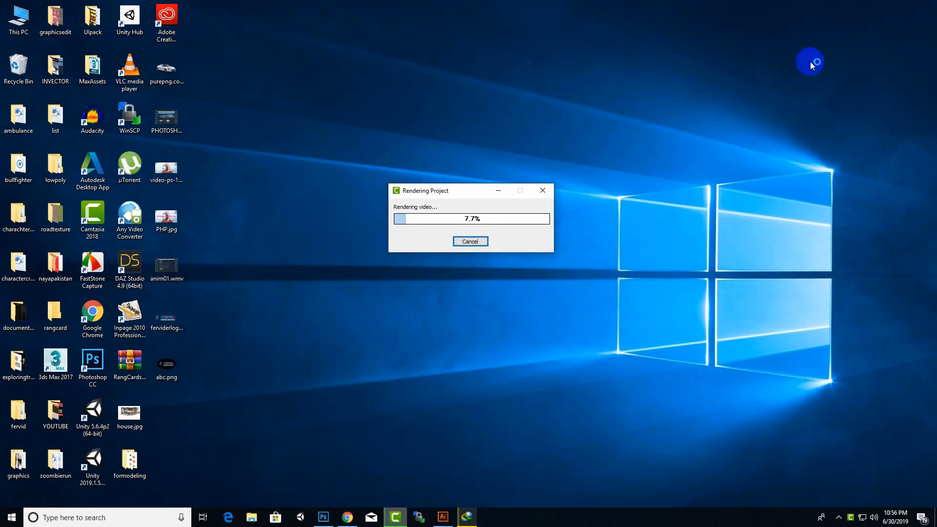
drag(496, 186, 524, 152)
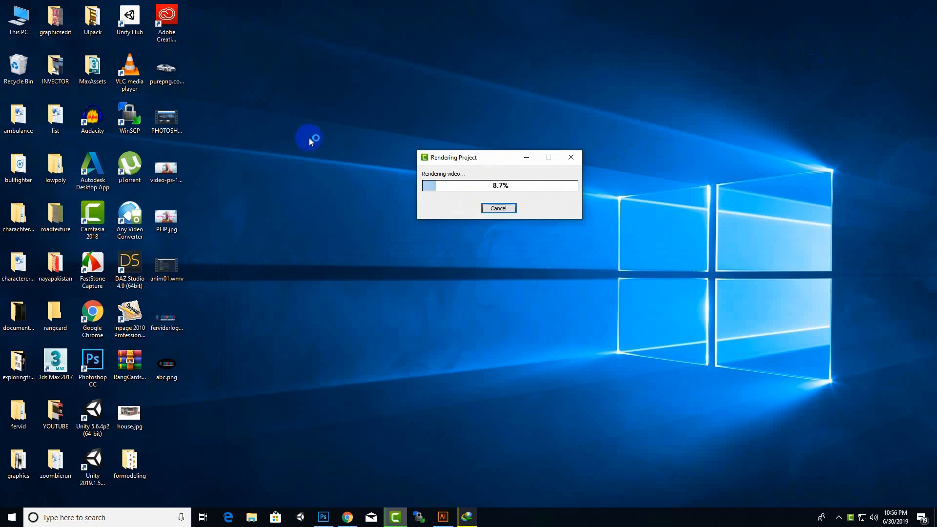
Empty the Recycle Bin and confirm the deletion
right_click(22, 62)
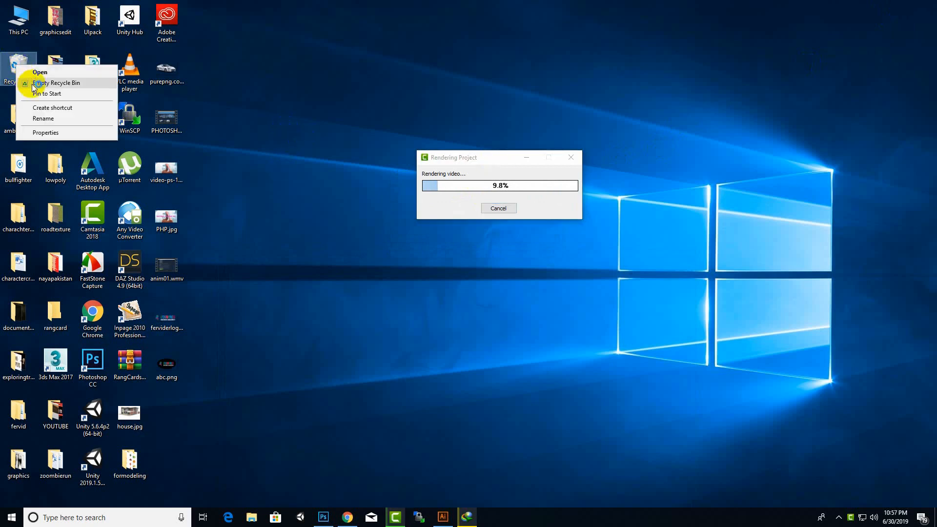
click(61, 79)
click(506, 296)
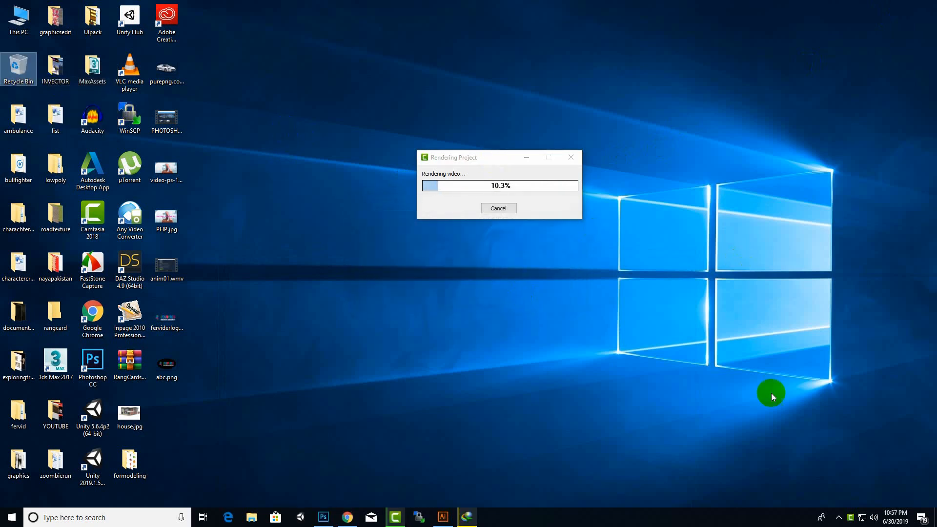
drag(463, 156, 446, 155)
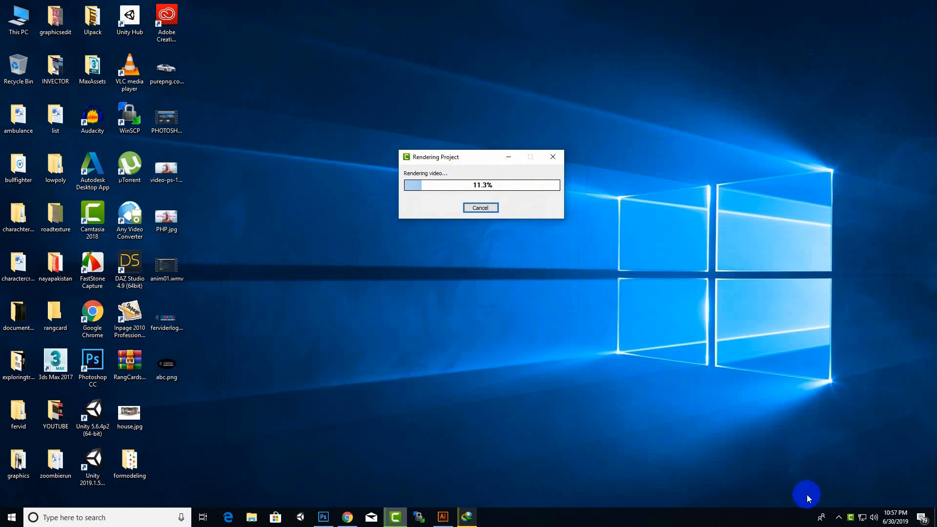
click(839, 516)
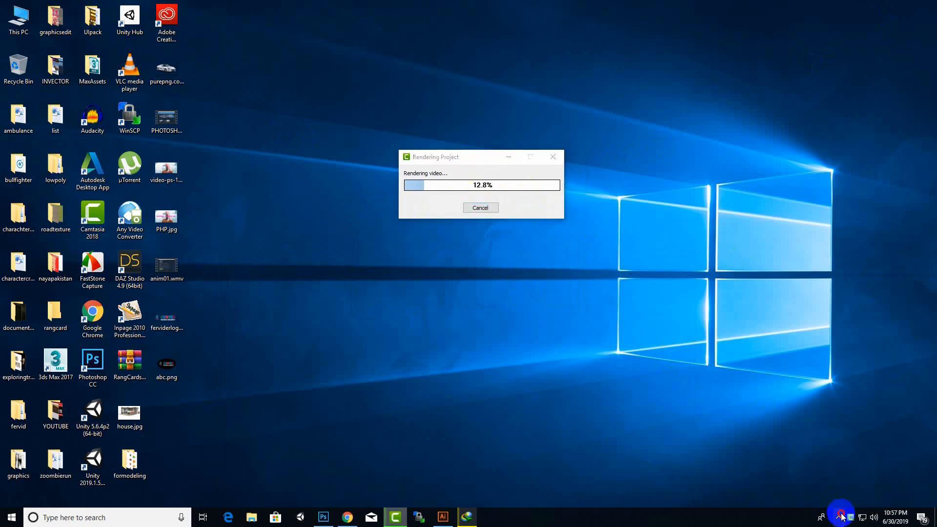